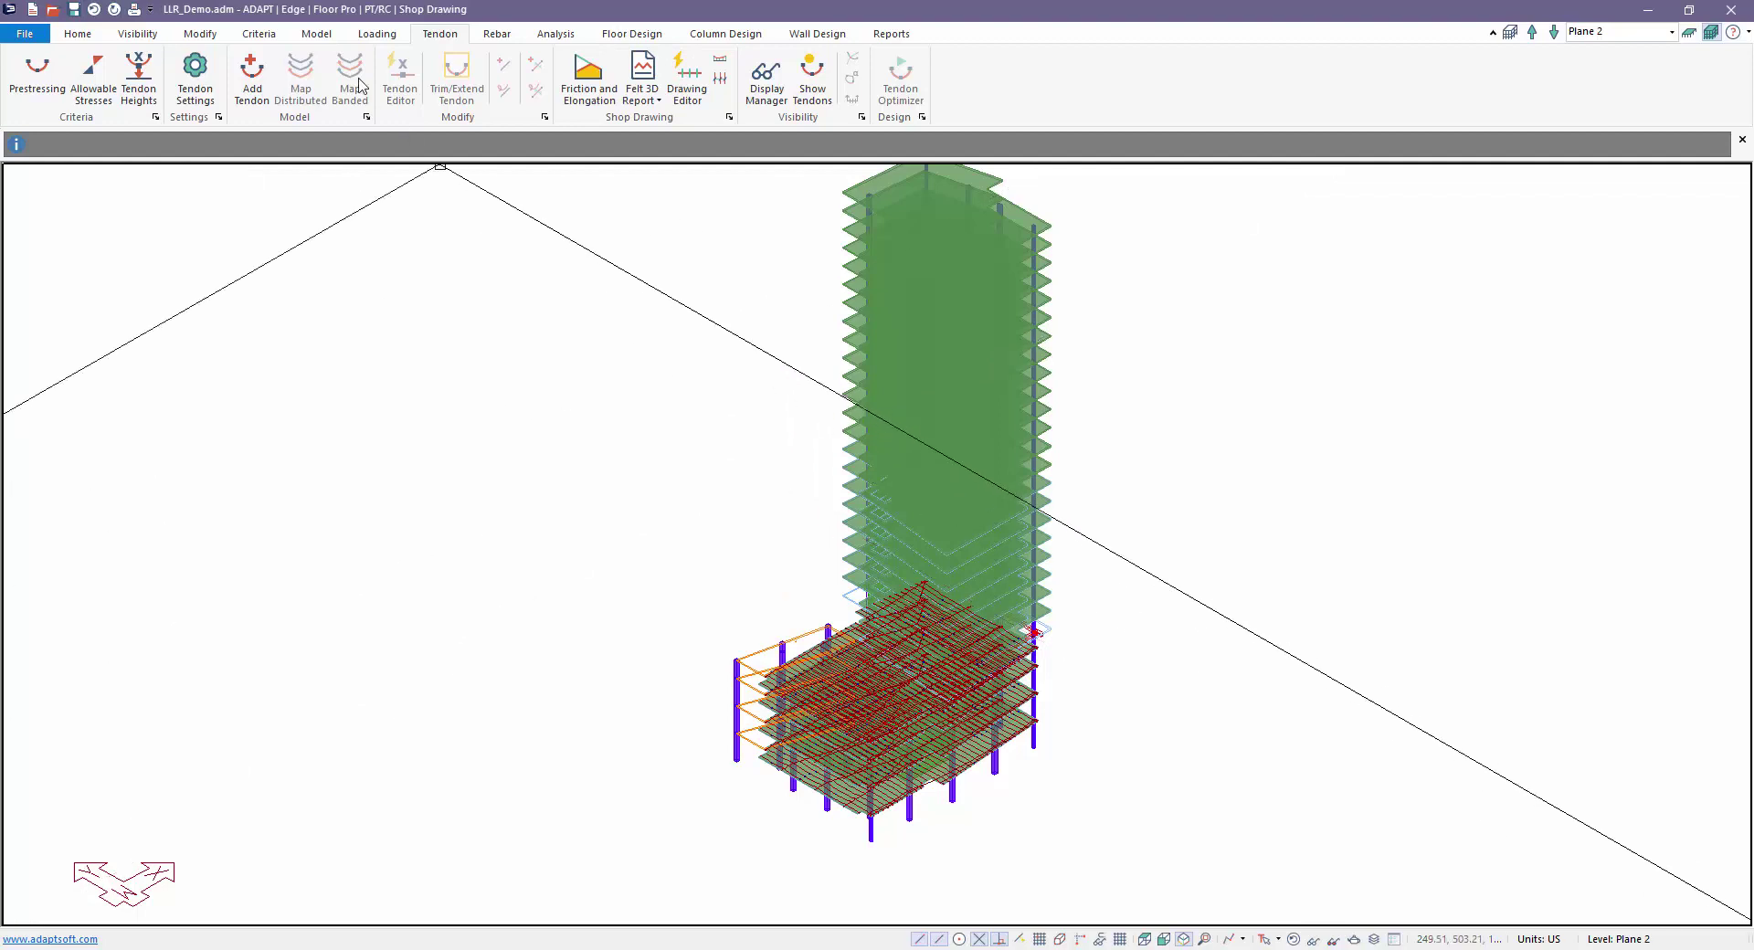
Confirm the Live Load Reduction Factors dialog lists 0 reducible load cases, then cancel it
click(717, 36)
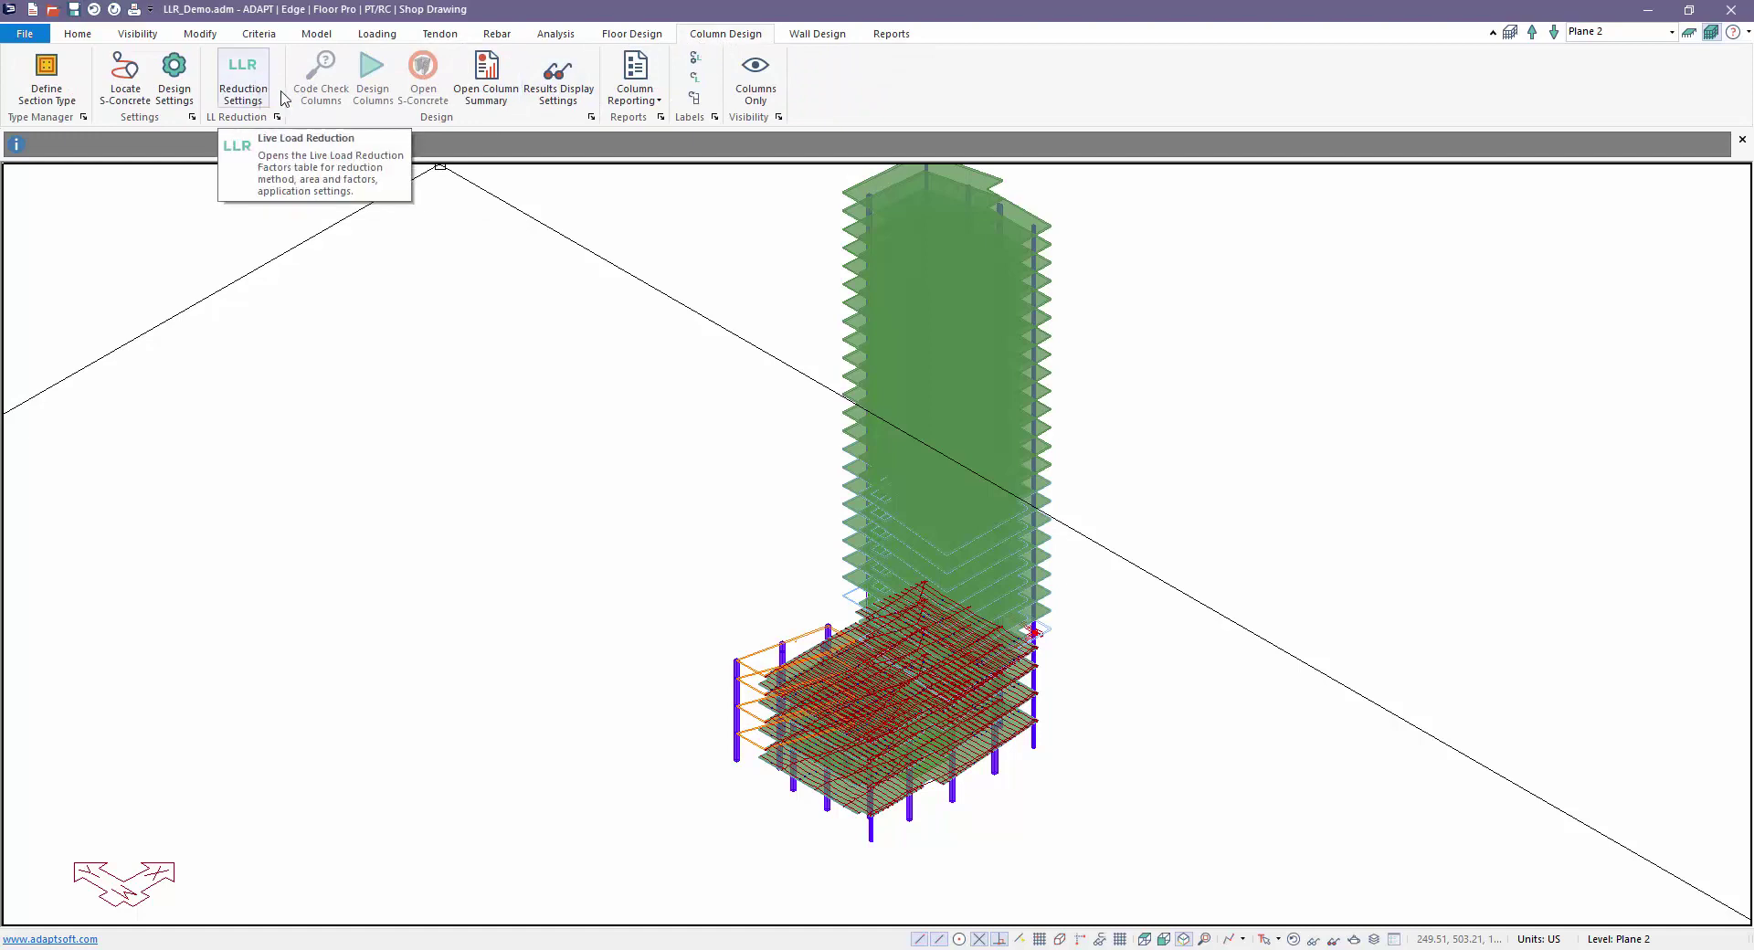
click(373, 37)
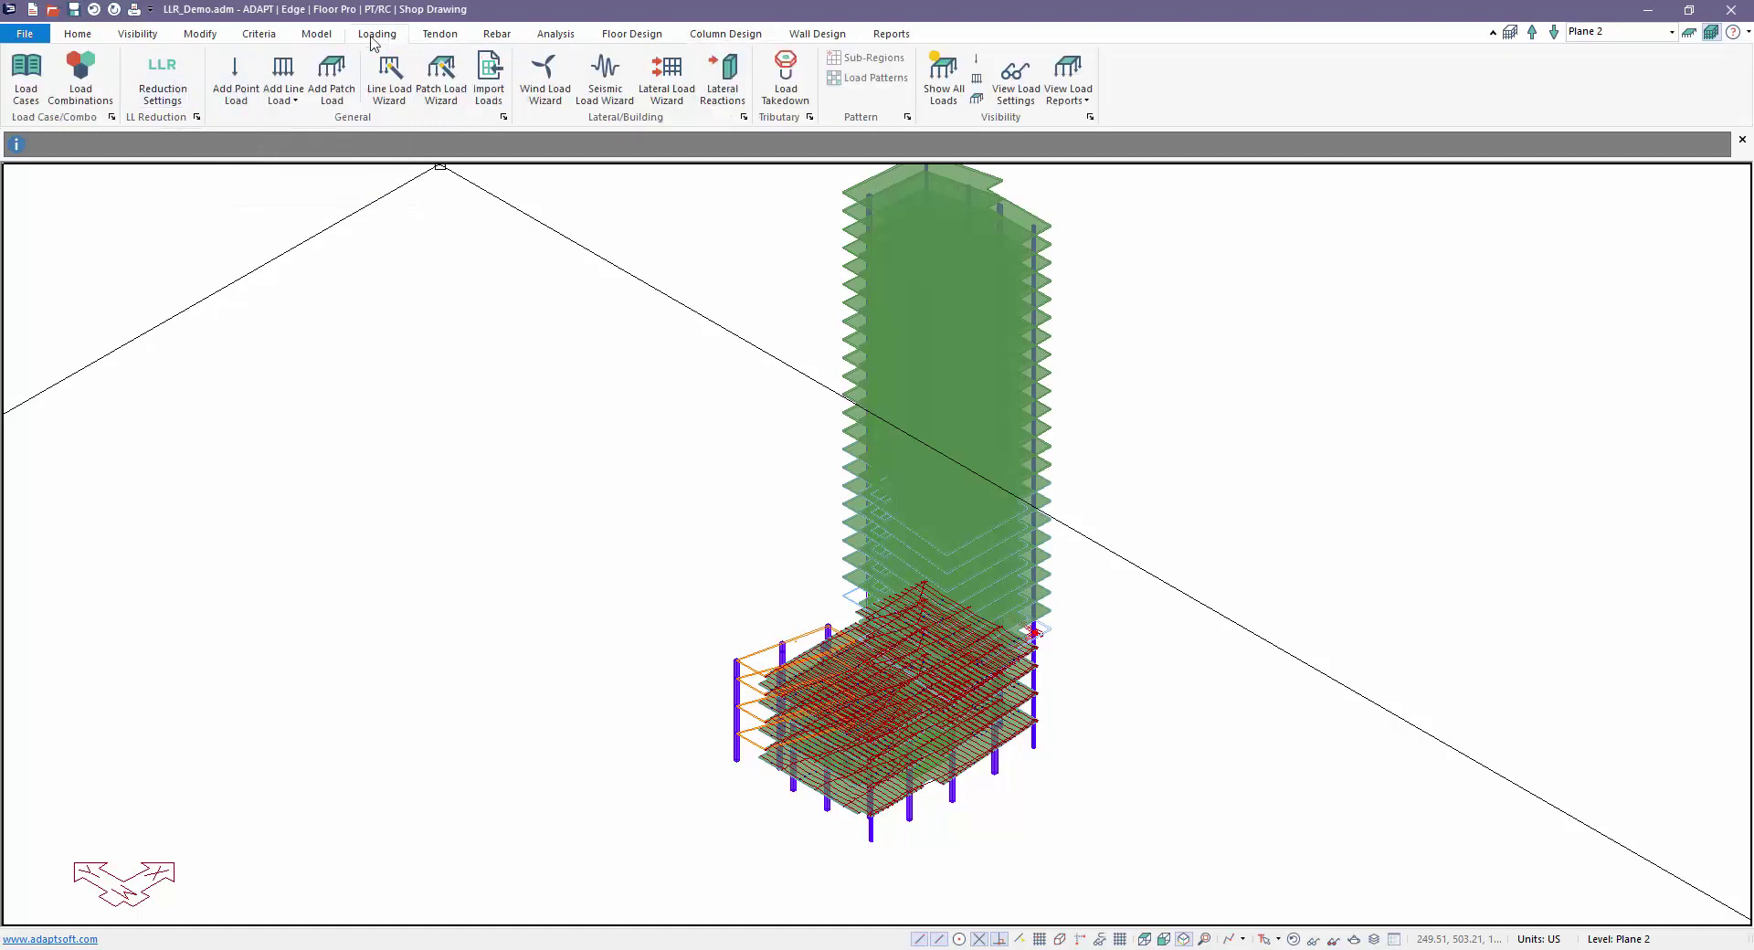
click(170, 100)
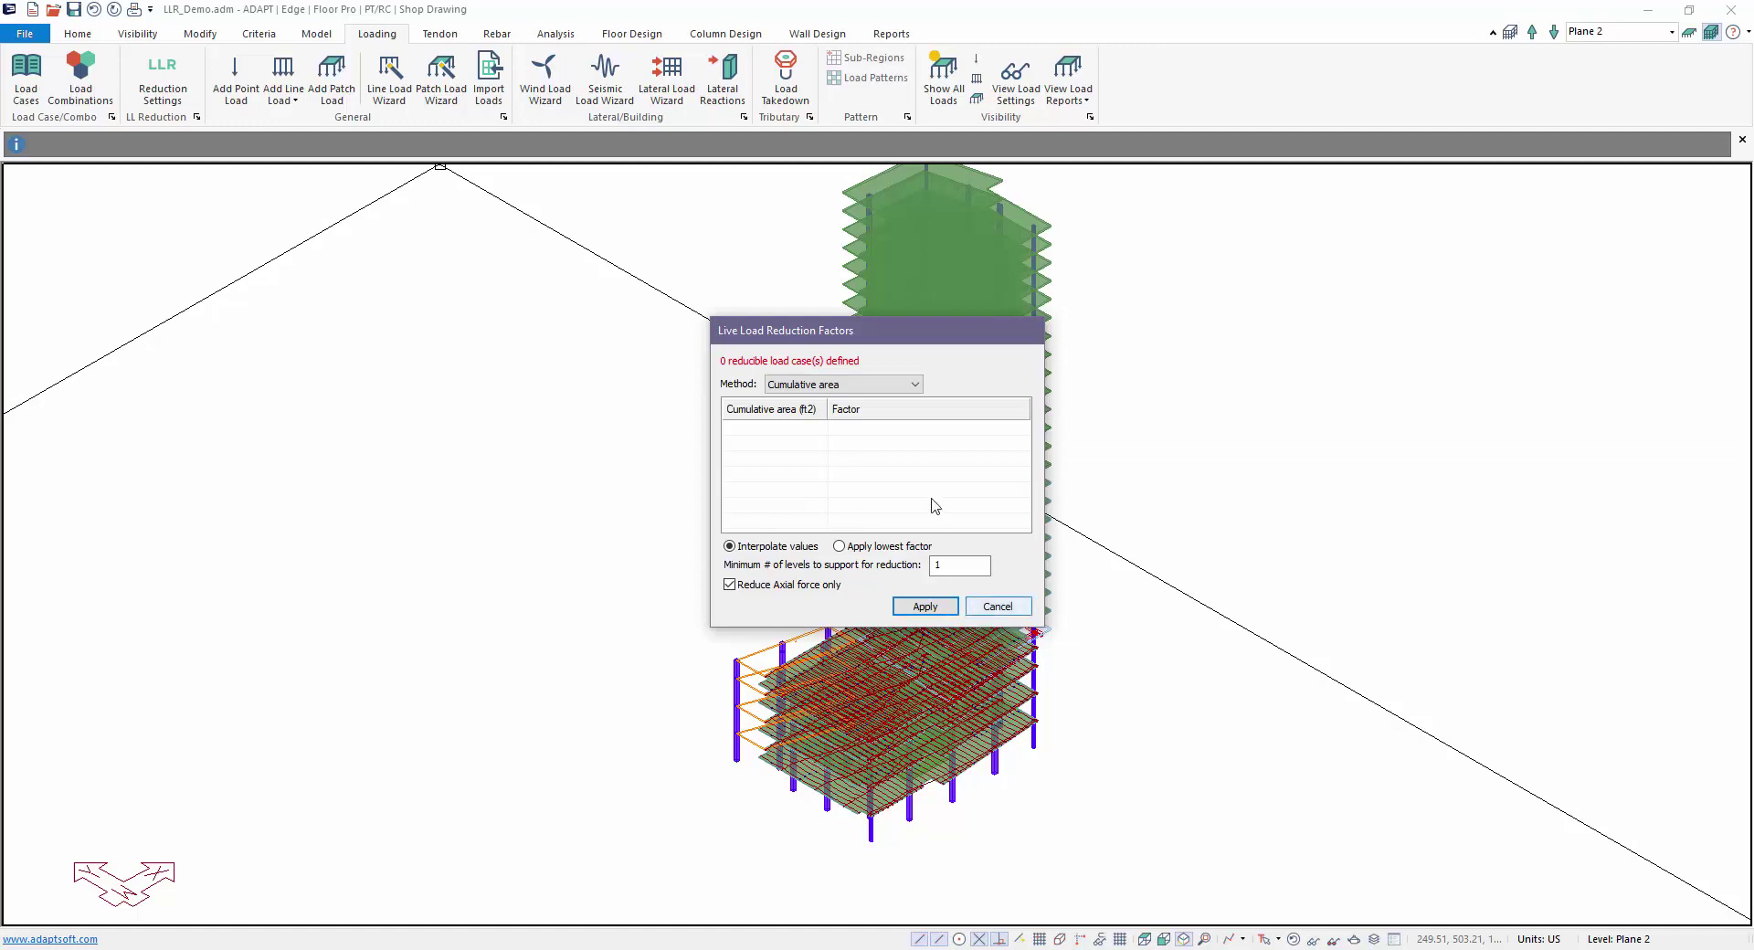
click(994, 607)
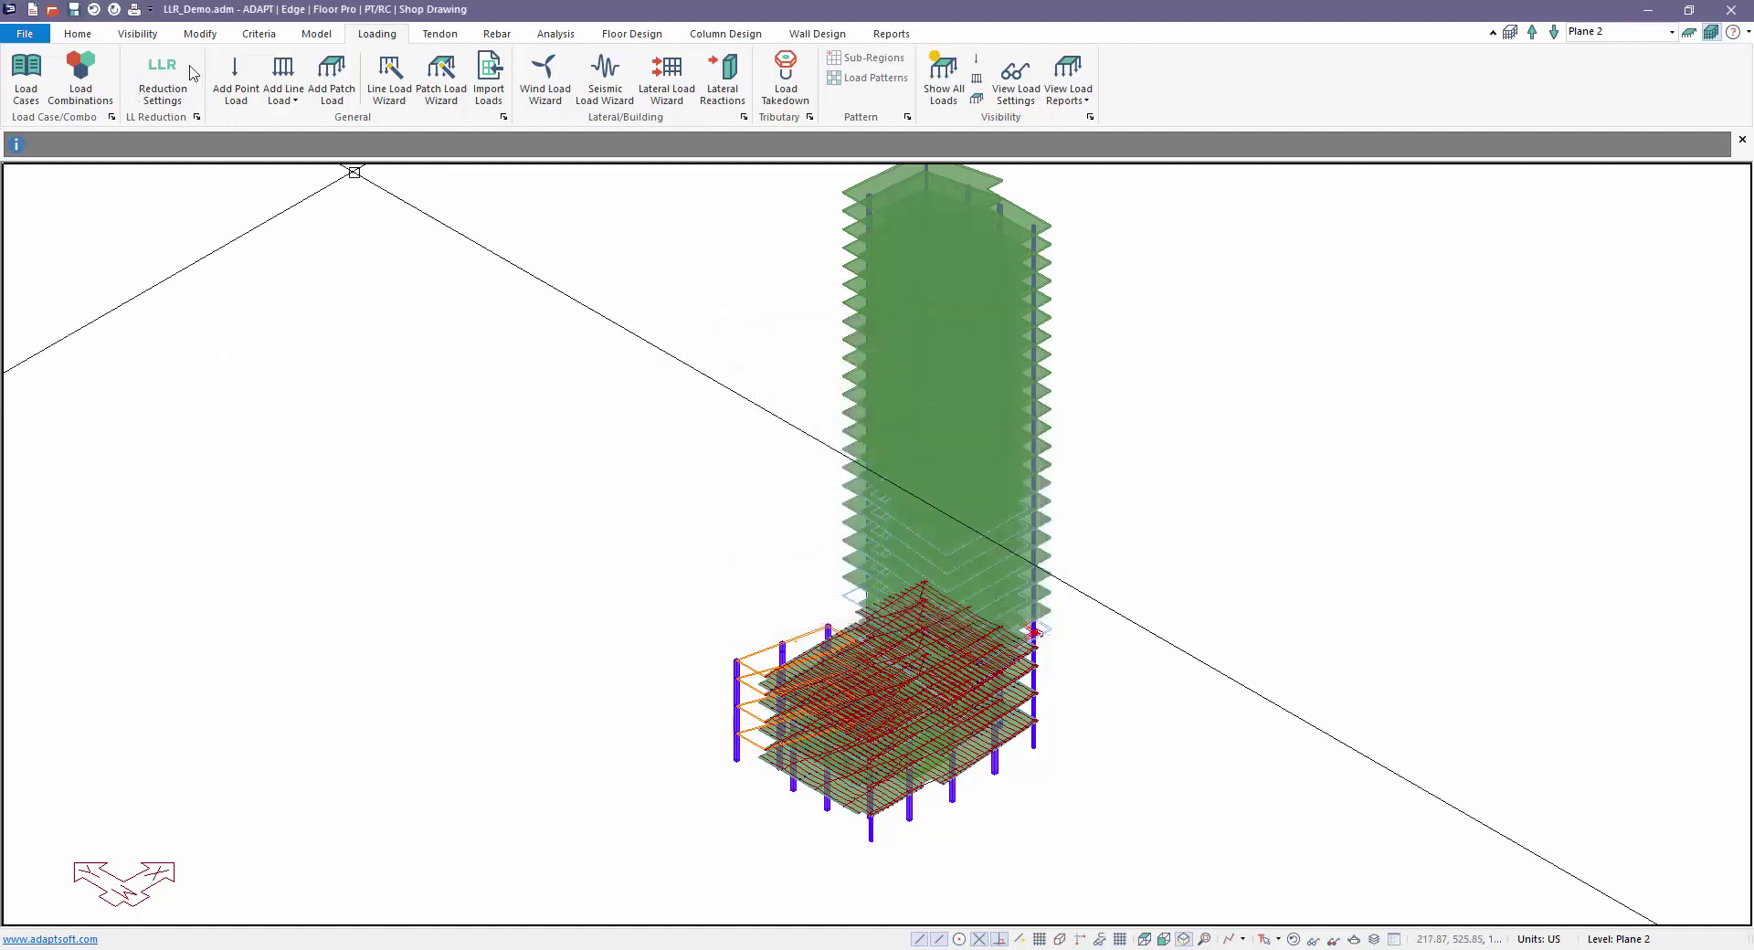
click(742, 41)
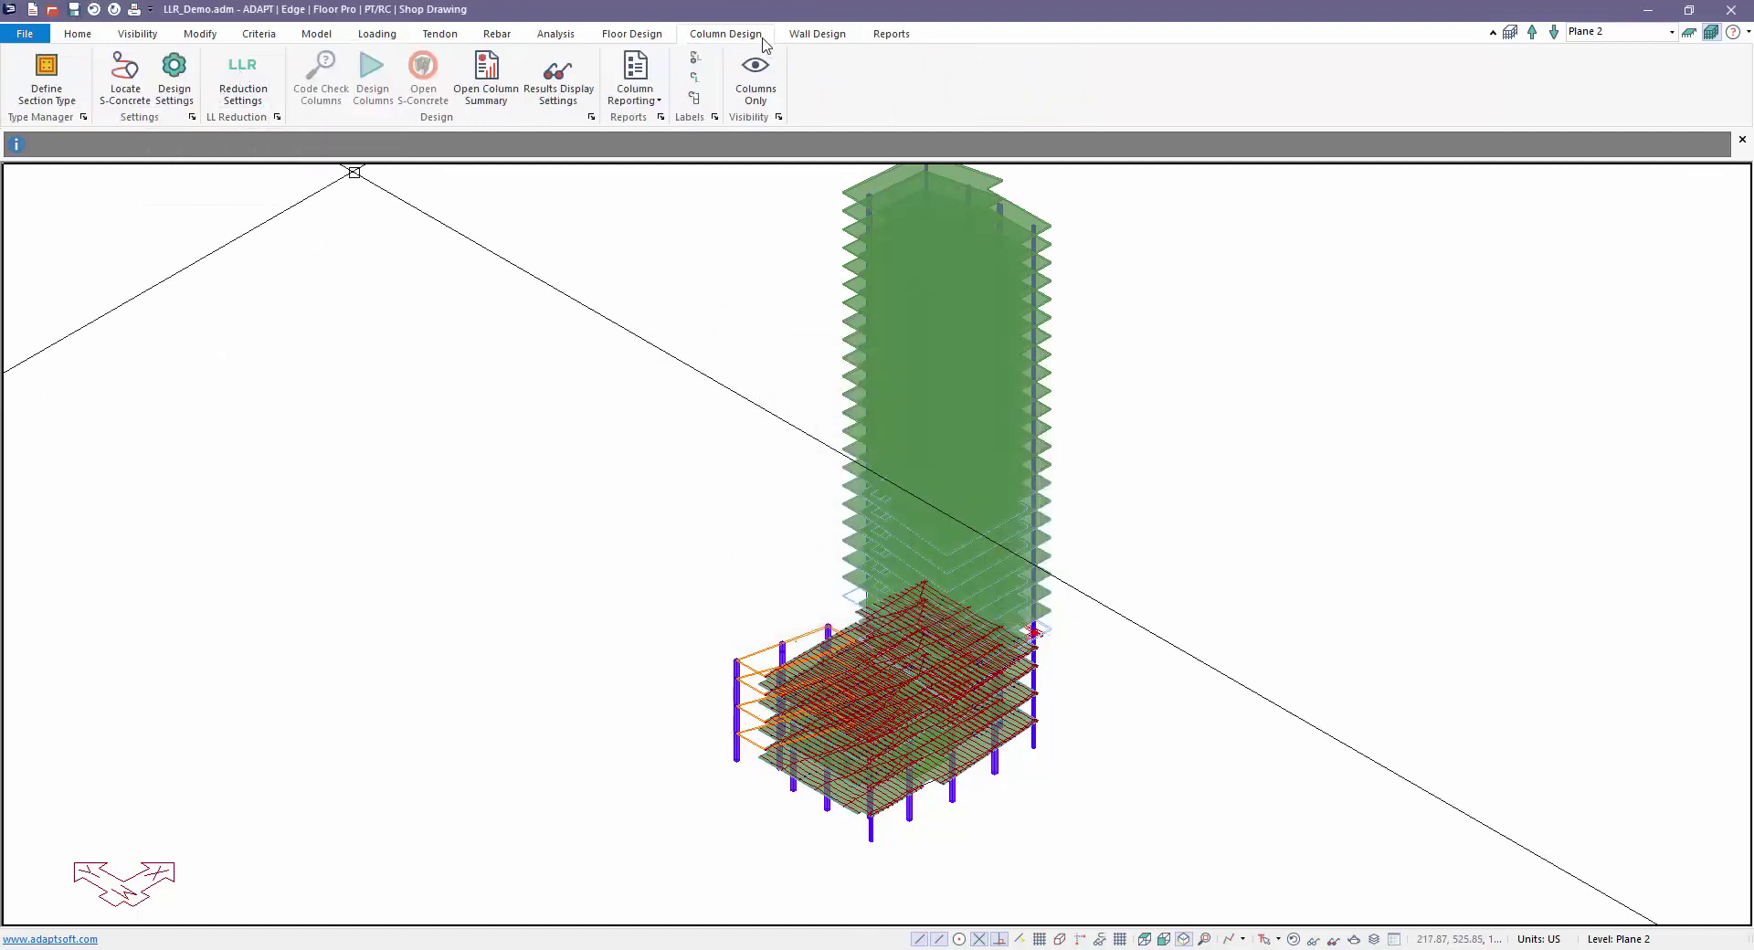
click(238, 99)
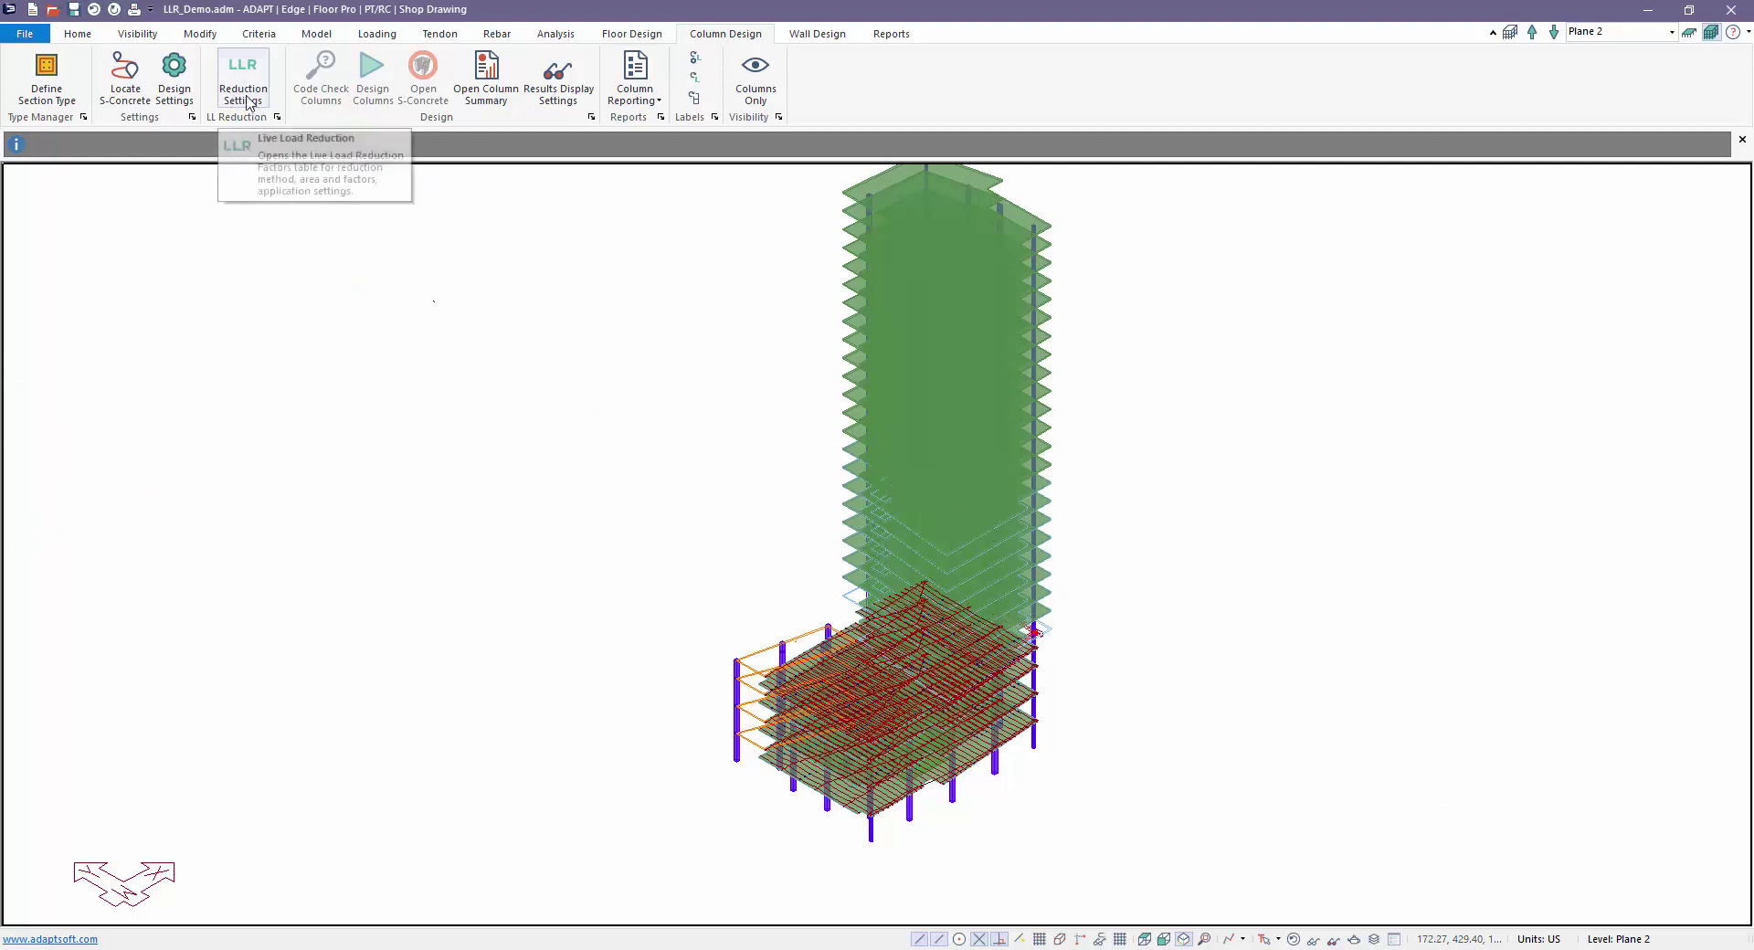
Tick Reducible for the Live load case in the Load Case Library so it becomes Live load (R)
click(374, 33)
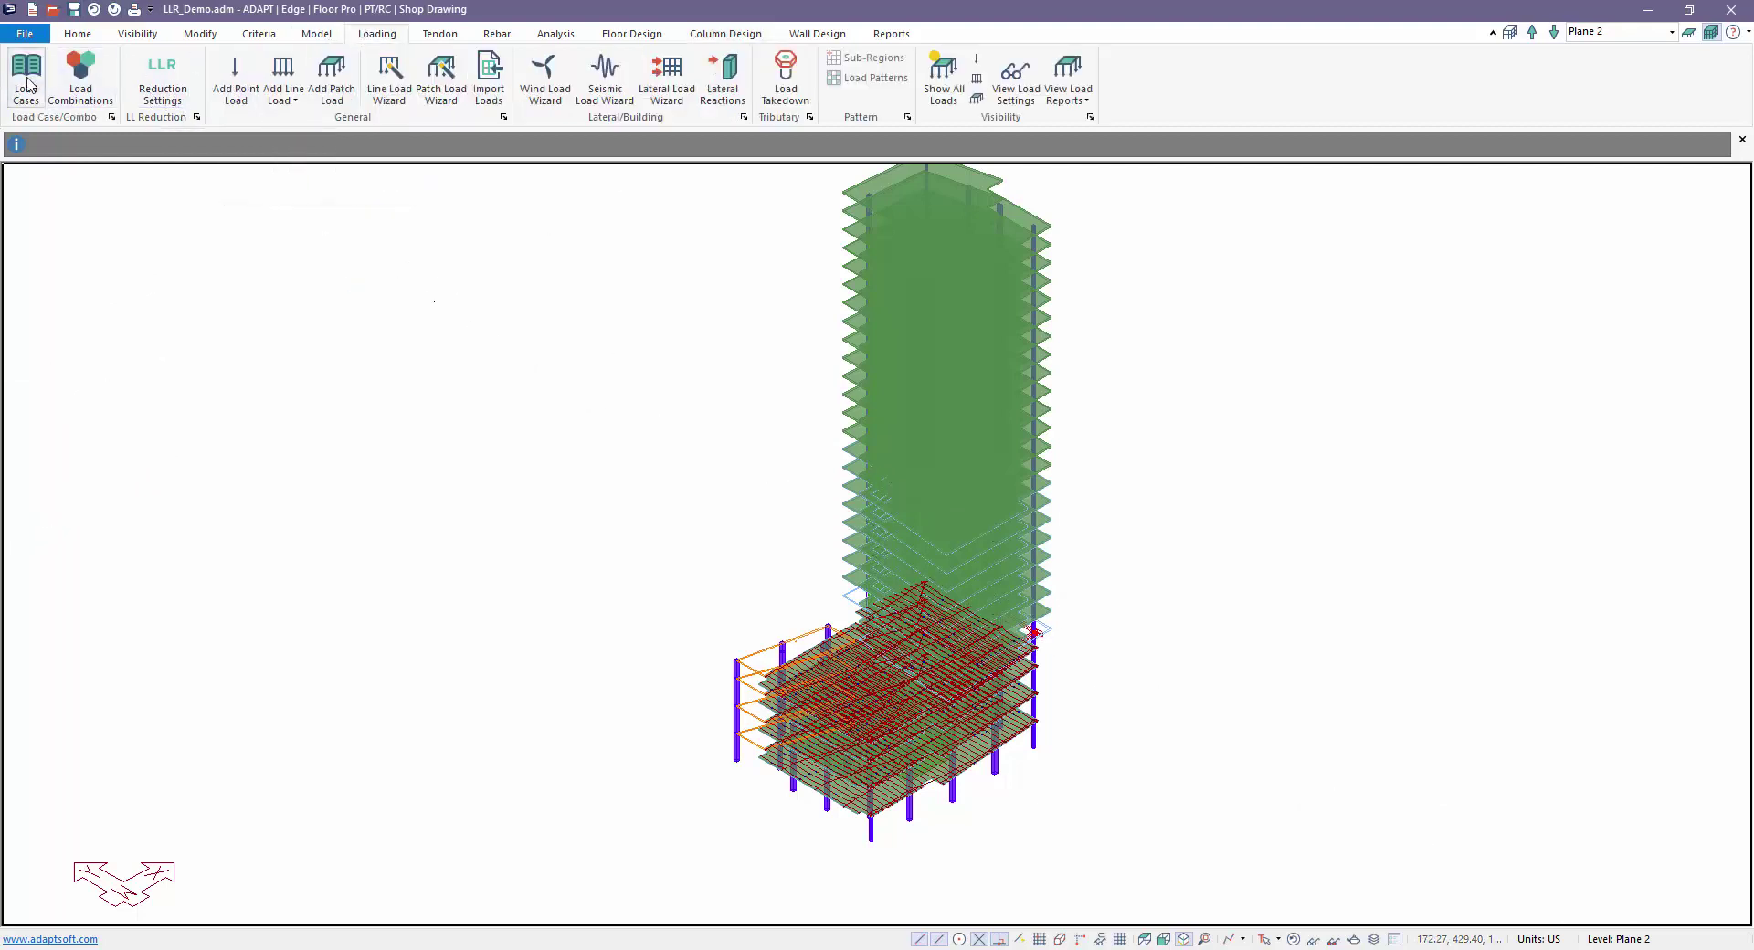
click(27, 84)
click(704, 343)
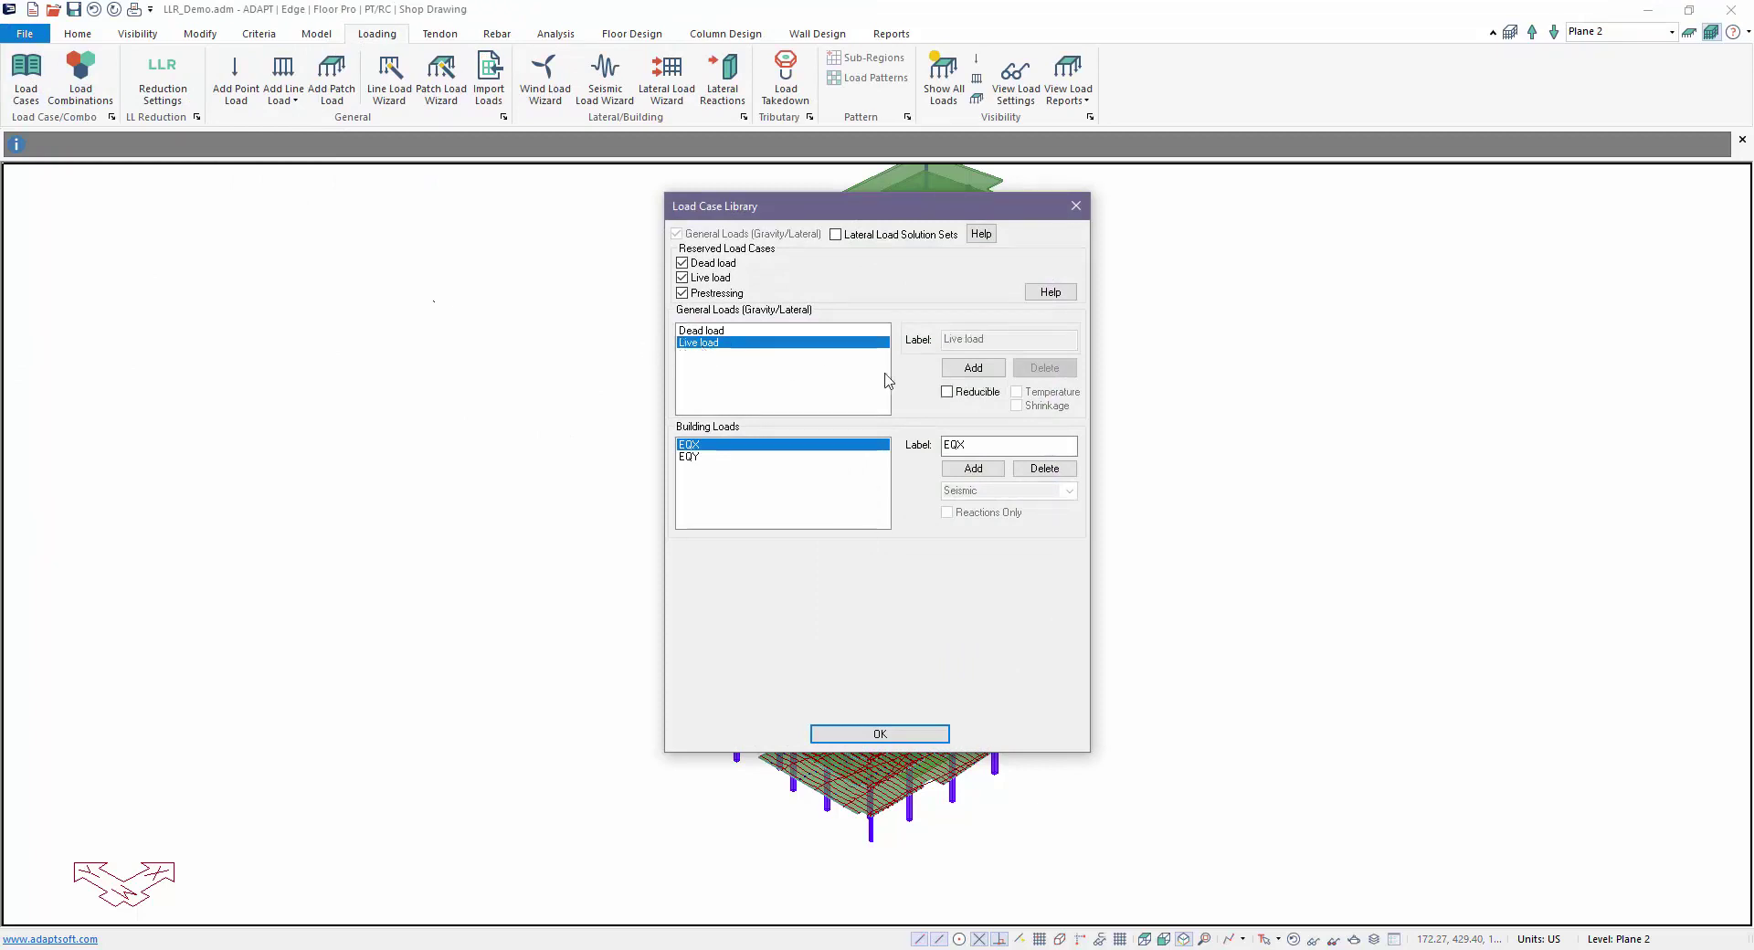
click(946, 392)
click(836, 735)
Enable patch load display for the LIVE LOAD case and show all loads on the model
middle_drag(802, 306, 814, 247)
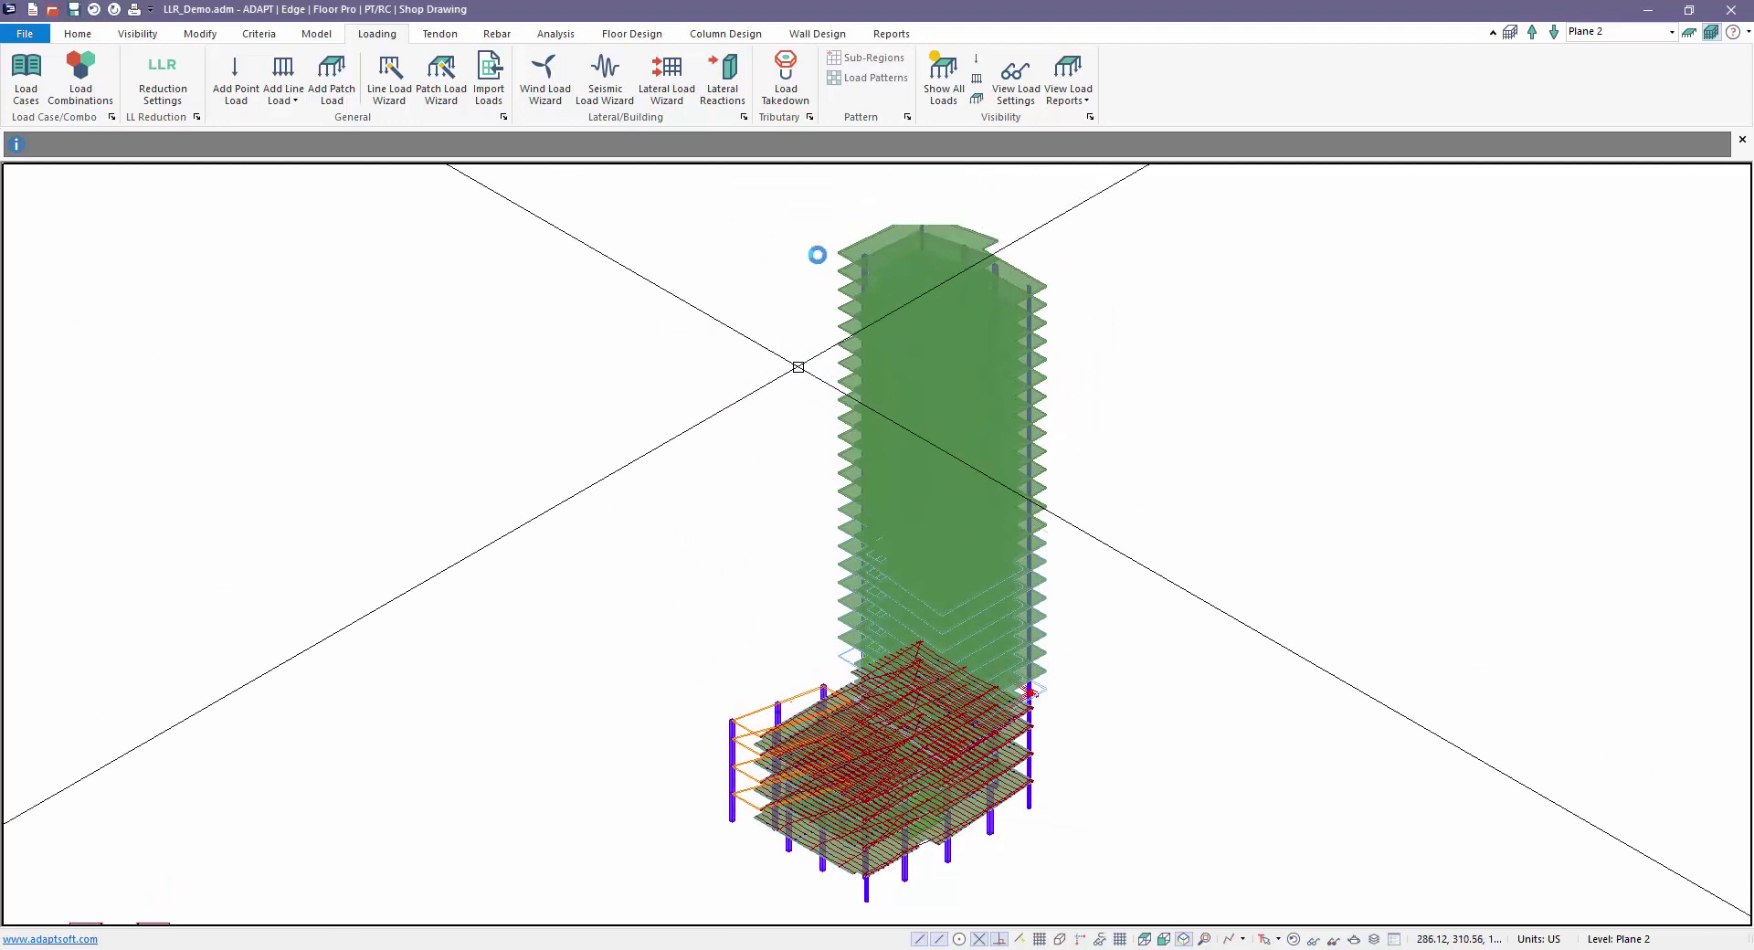
click(1012, 94)
click(654, 350)
click(577, 418)
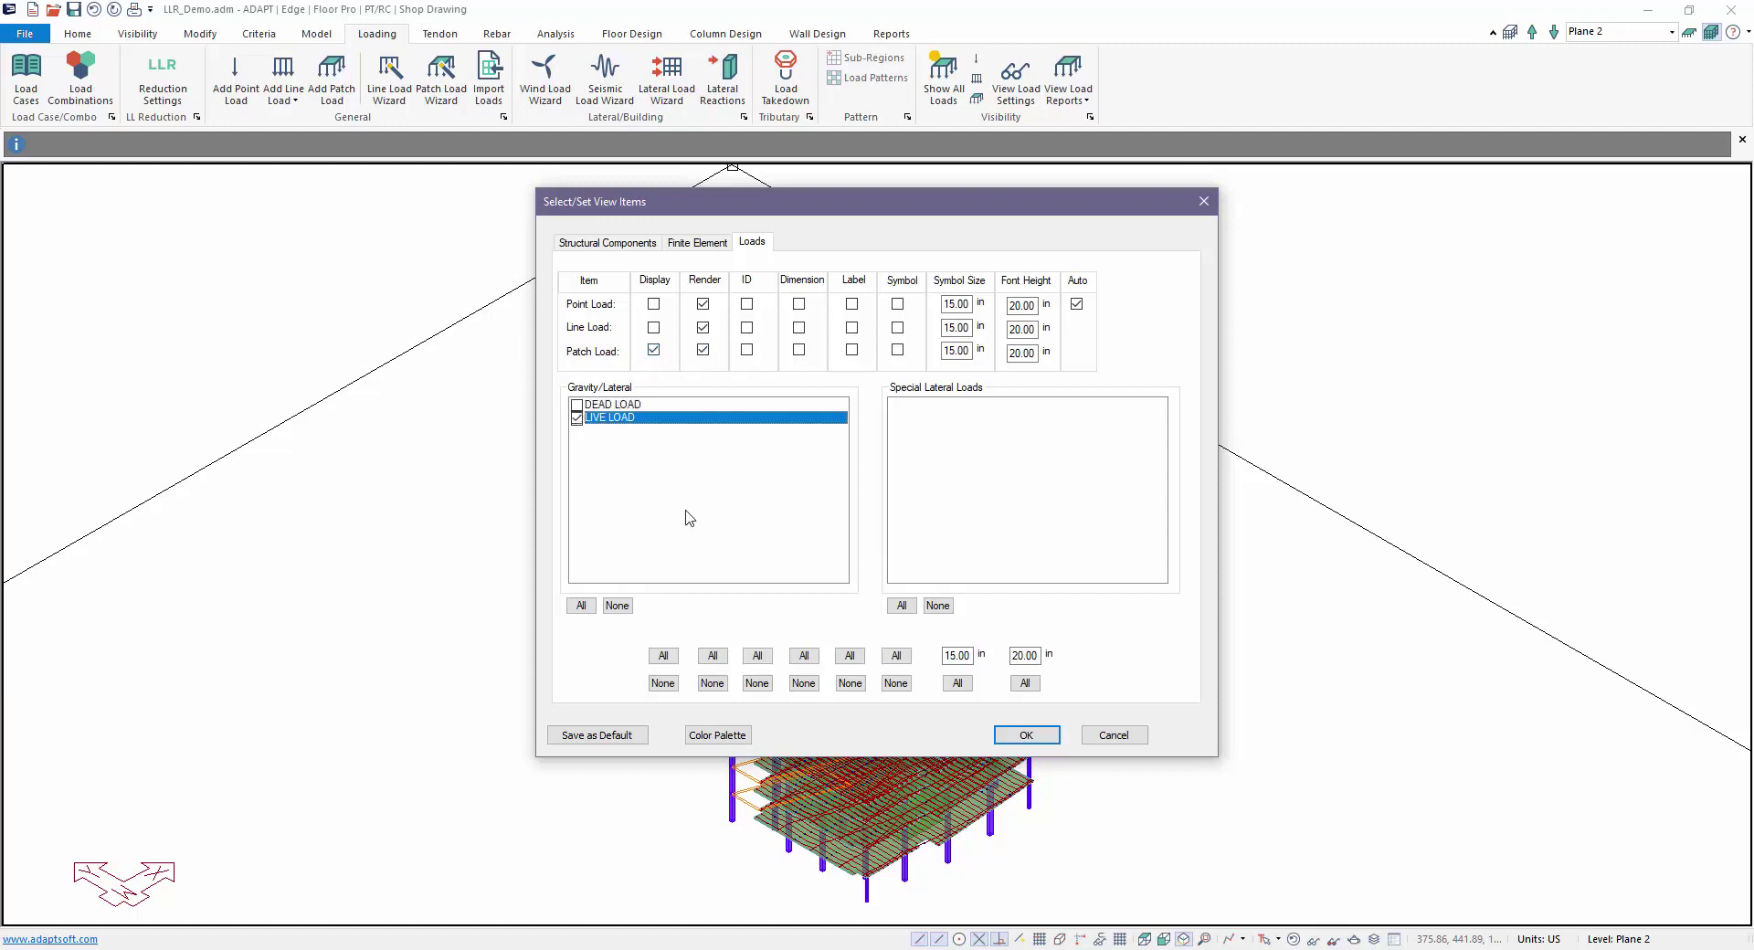
click(1017, 733)
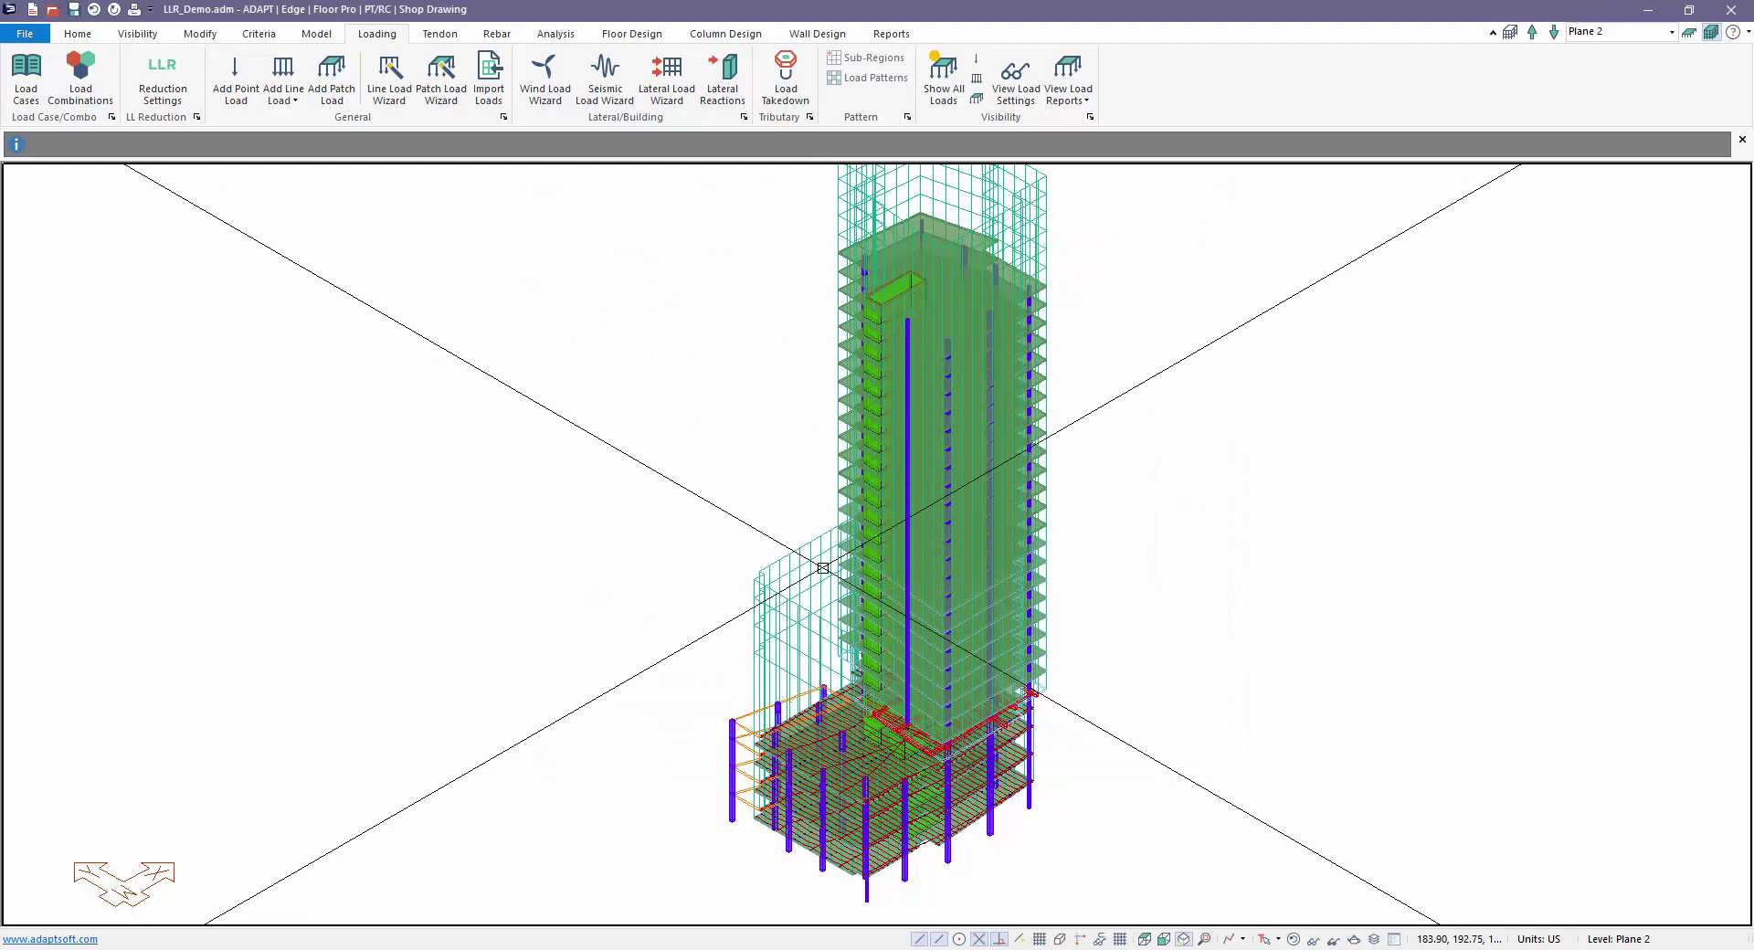
click(944, 73)
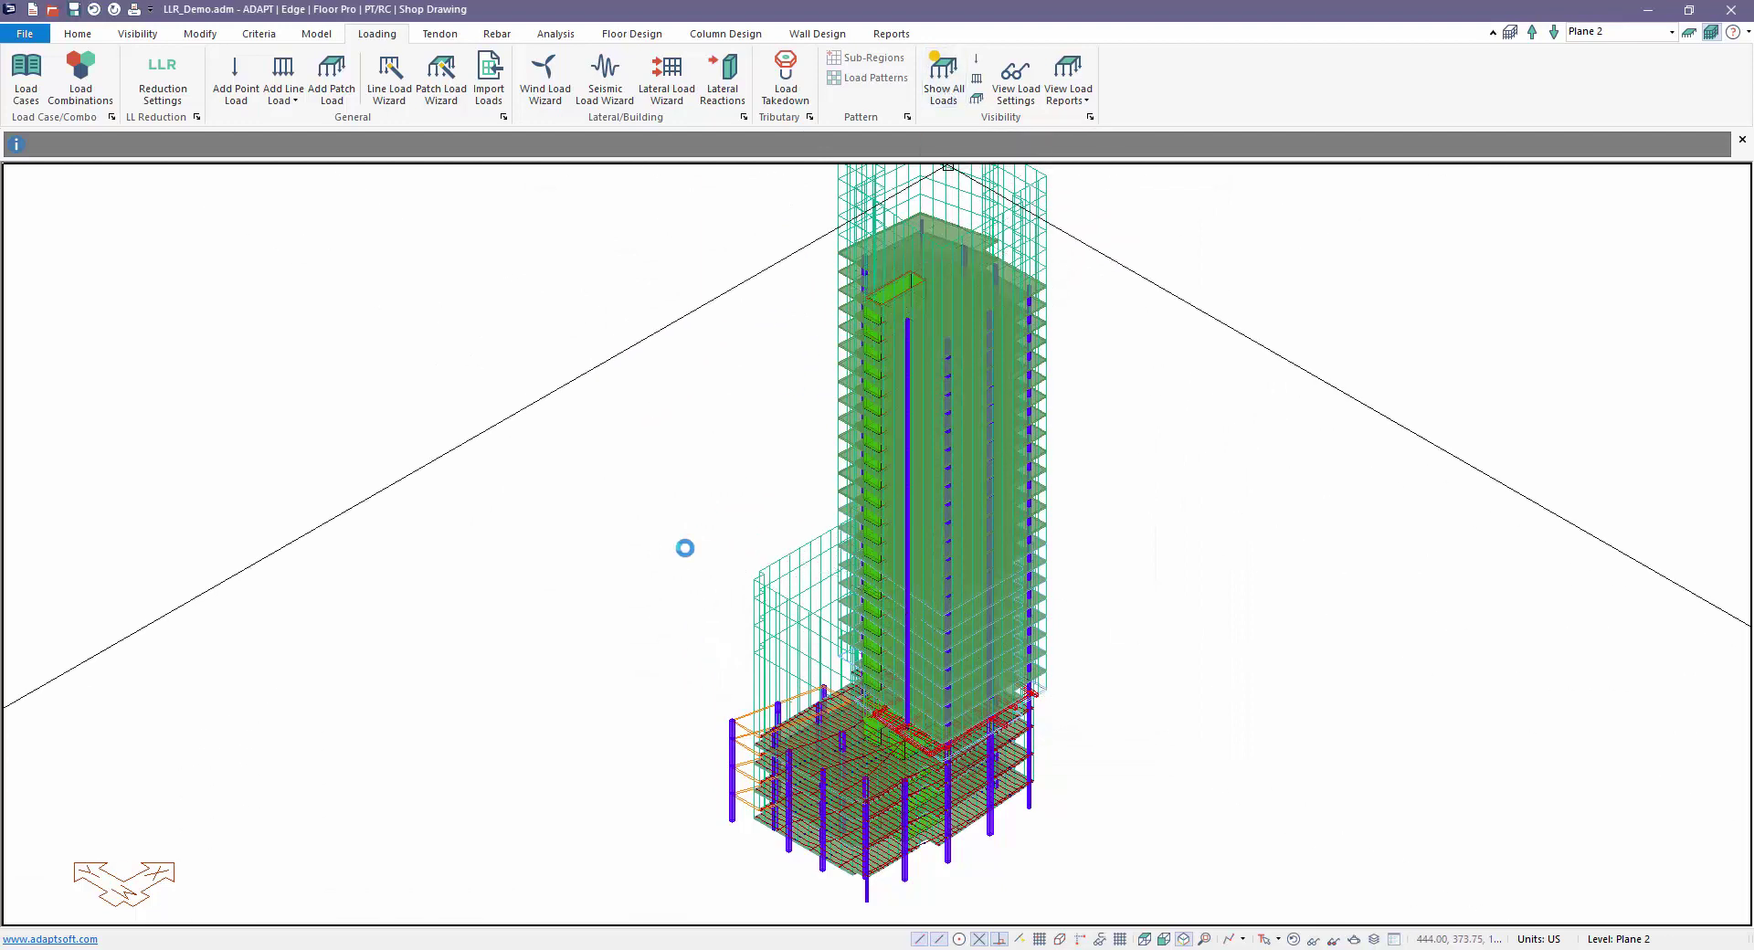
Append five rows to the Live Load Reduction Factors table
click(156, 89)
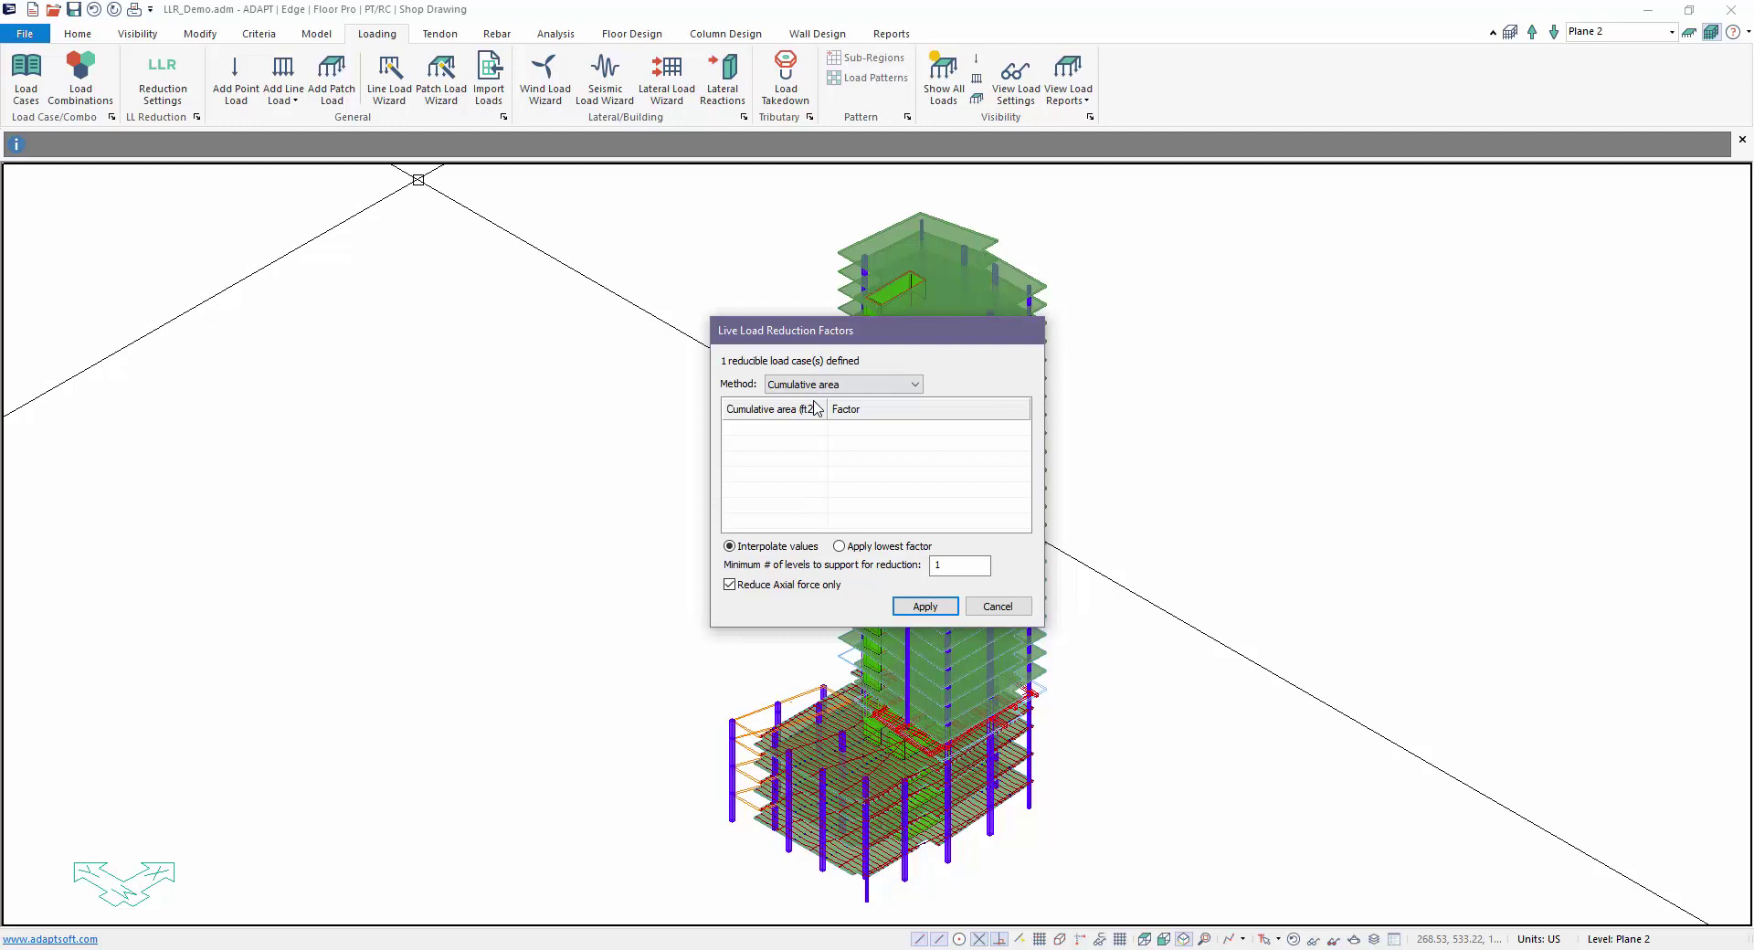
right_click(756, 426)
click(802, 432)
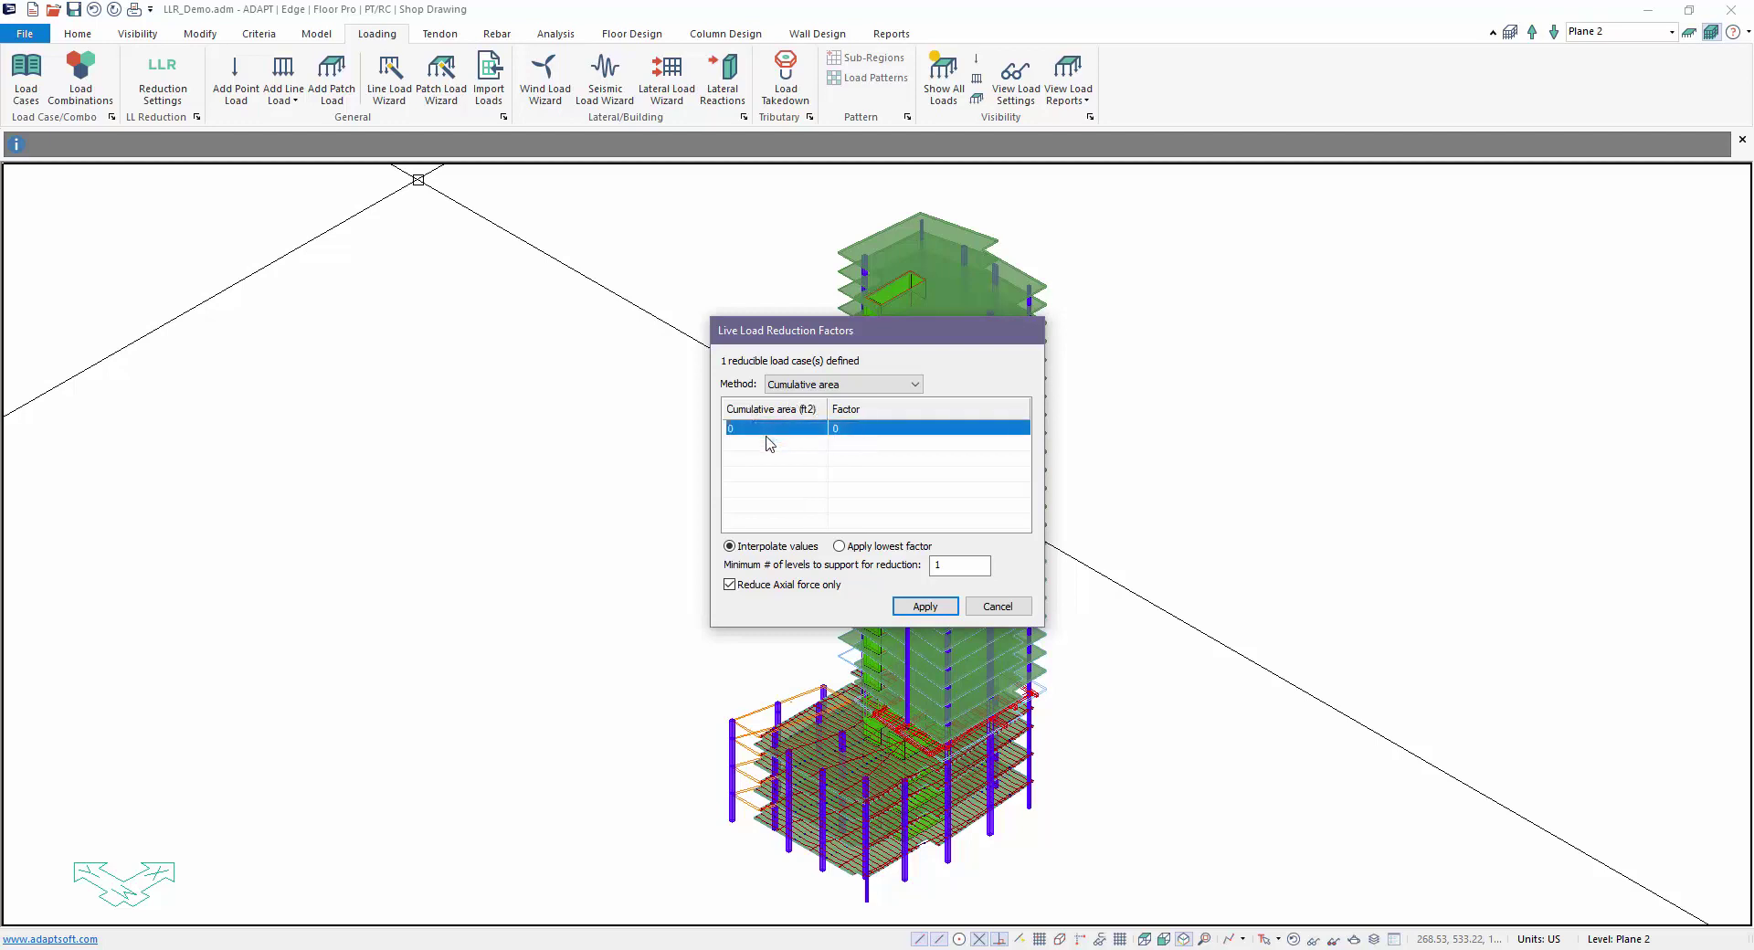
right_click(768, 442)
click(786, 452)
right_click(766, 461)
click(784, 469)
right_click(772, 475)
click(776, 484)
right_click(768, 487)
click(778, 498)
Enter cumulative areas 400, 750, 1000, 1250 and 1500 ft² in the five rows
click(761, 429)
click(761, 430)
text(400)
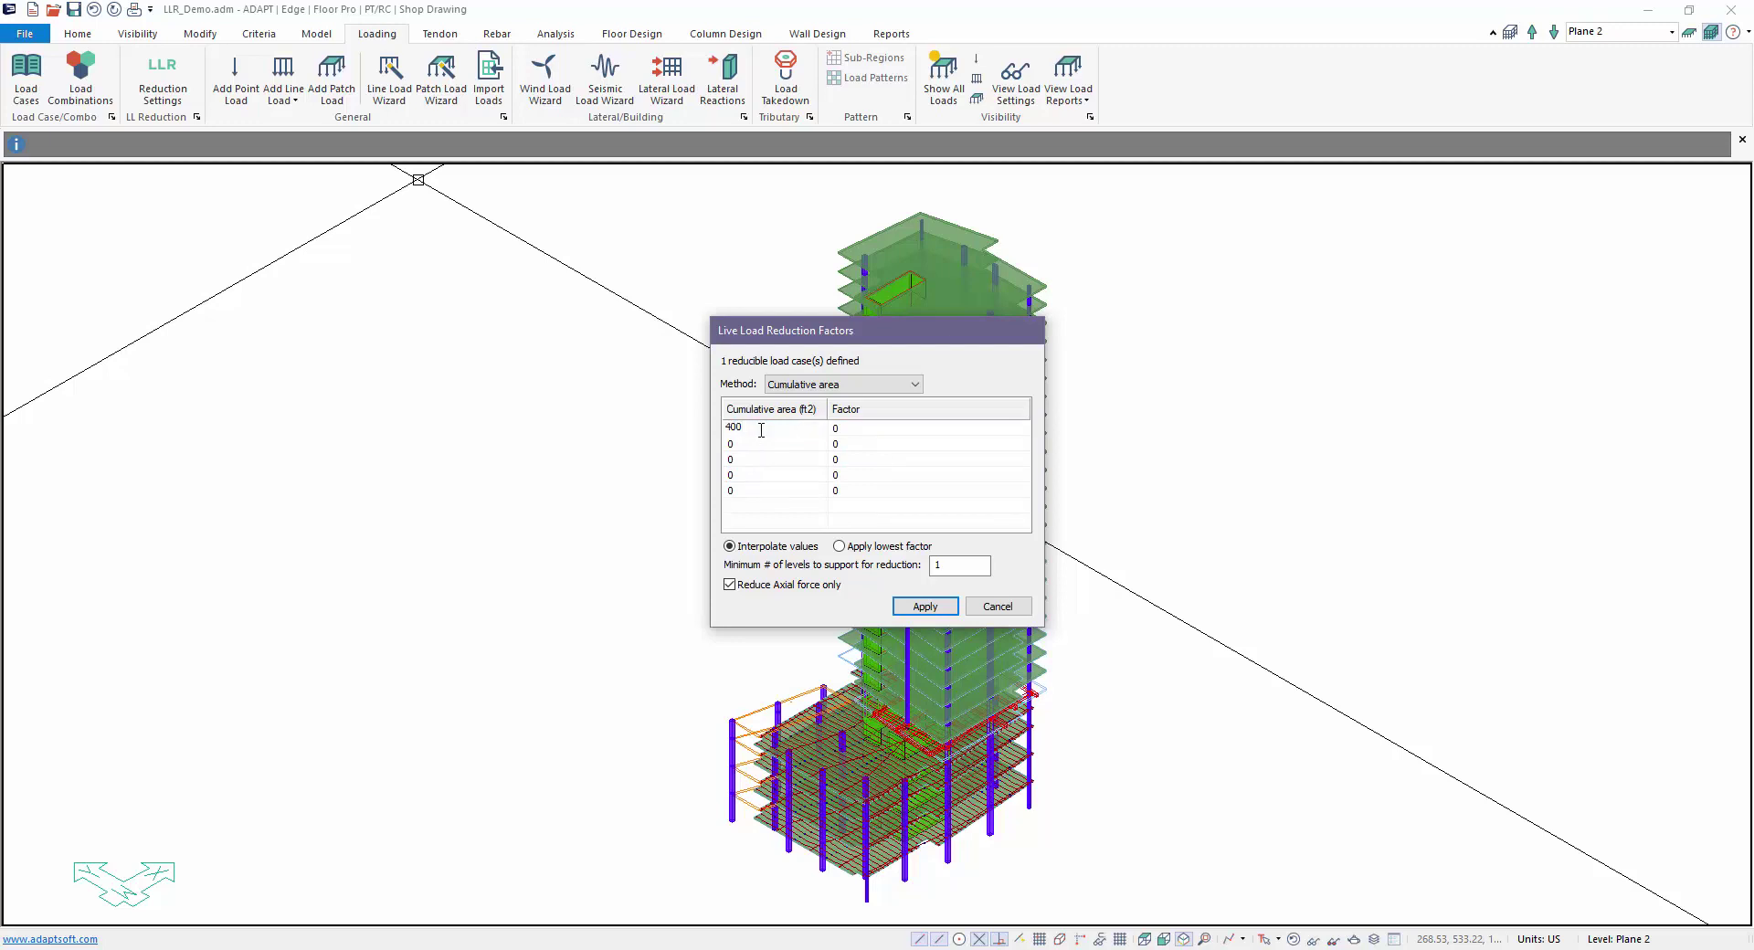
double_click(744, 443)
drag(744, 443, 706, 455)
text(750)
click(731, 461)
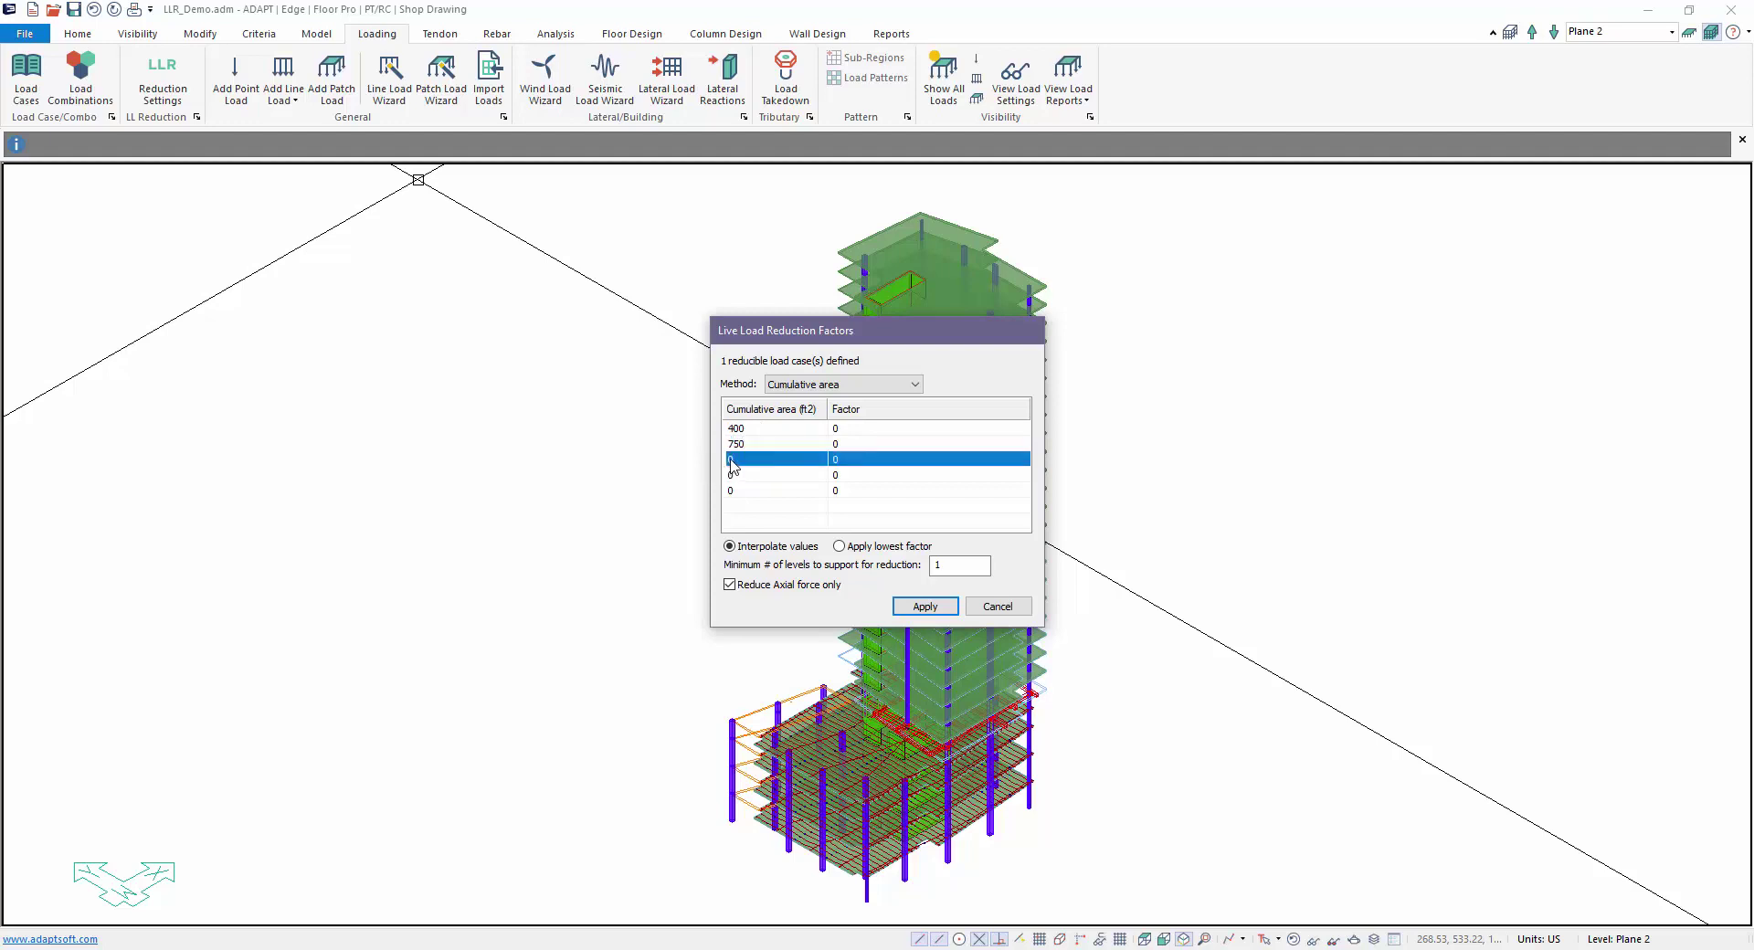
click(731, 460)
text(1000)
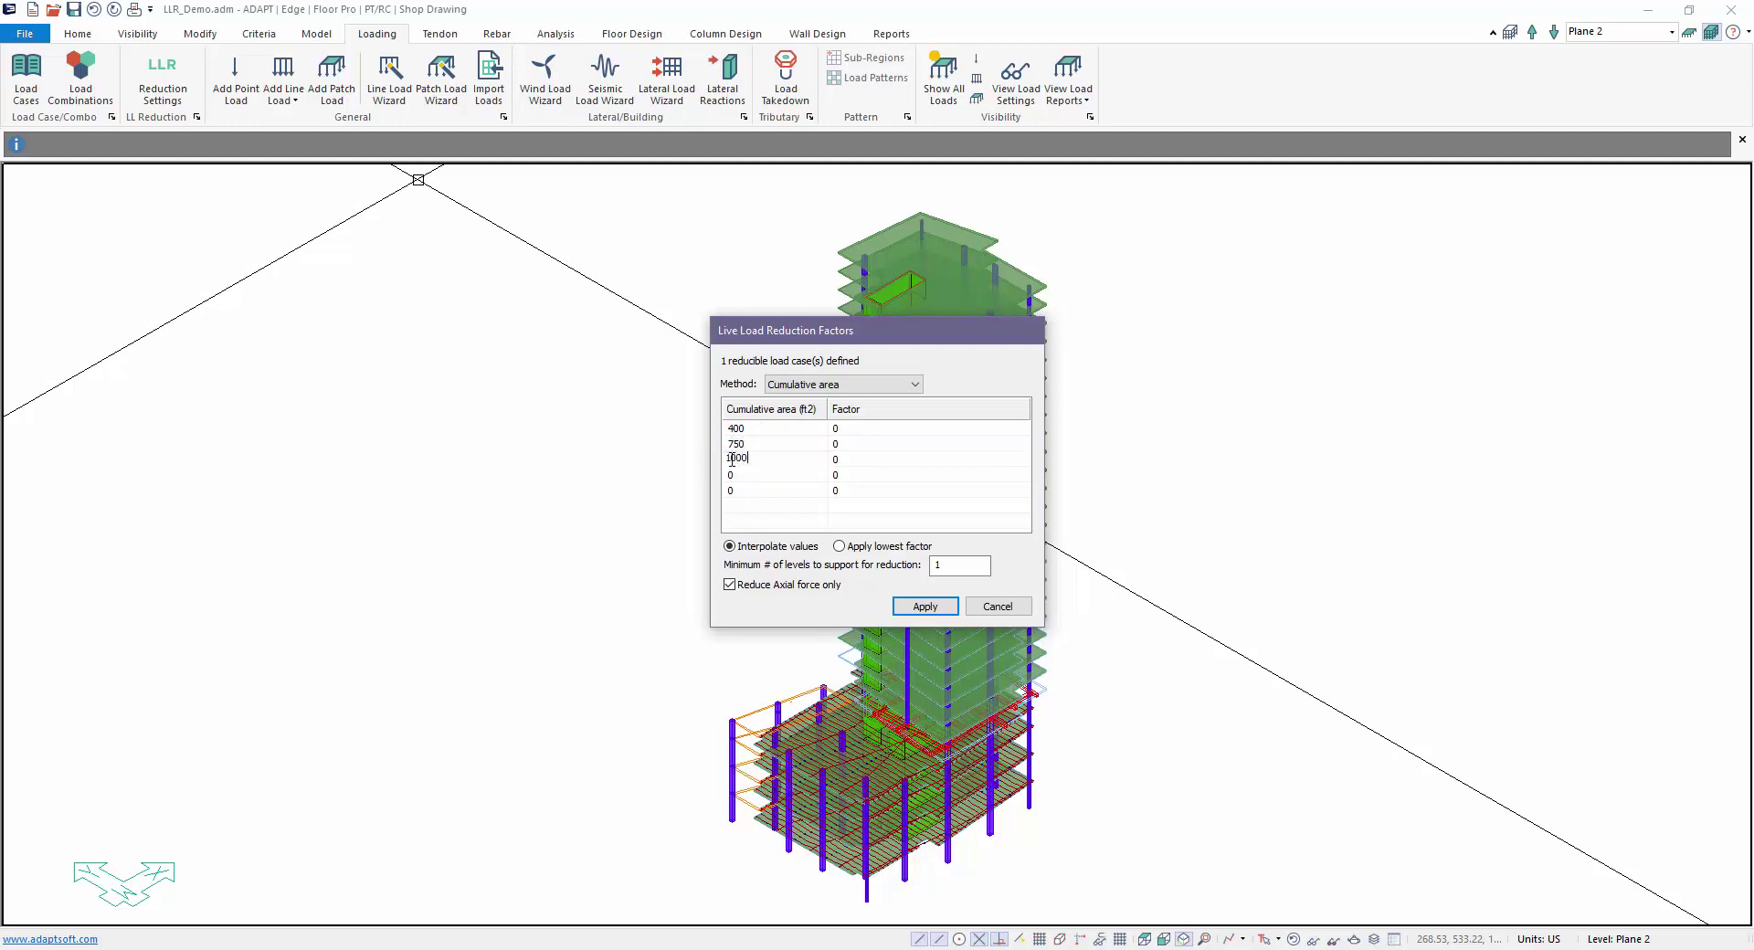
click(756, 477)
click(756, 477)
text(1250)
click(768, 491)
click(767, 491)
text(1500)
click(741, 459)
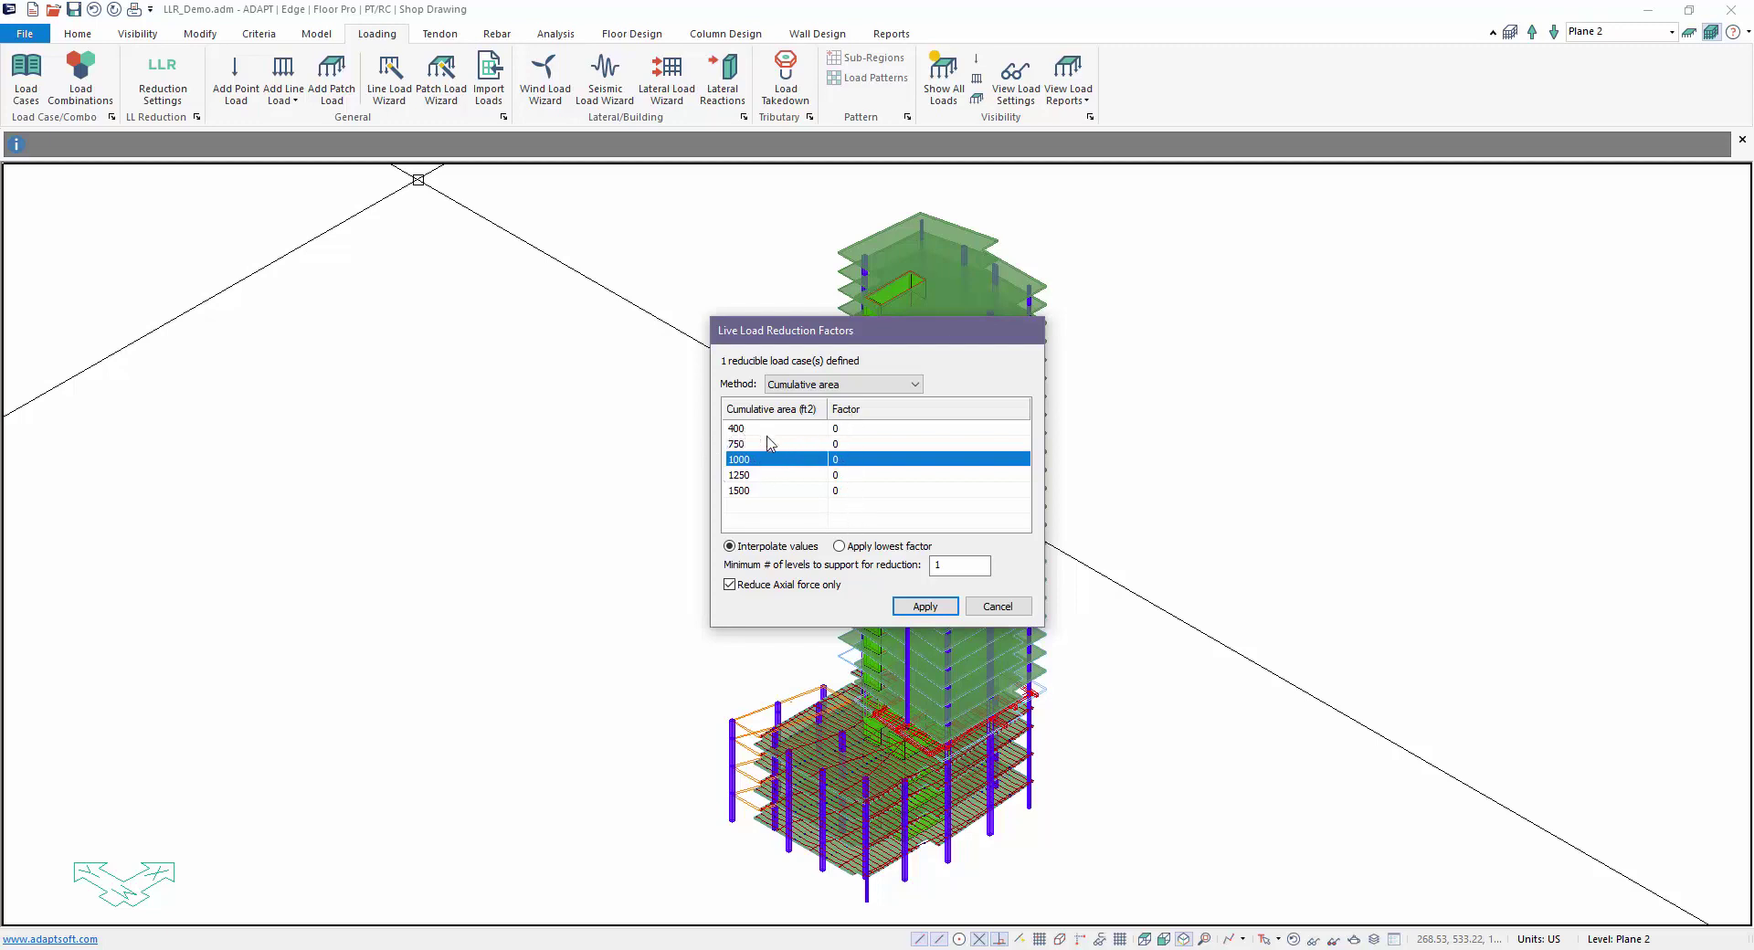
Enter reduction factors 0.9, 0.8, 0.6, 0.5 and 0.4 against the five cumulative areas
click(839, 430)
click(840, 429)
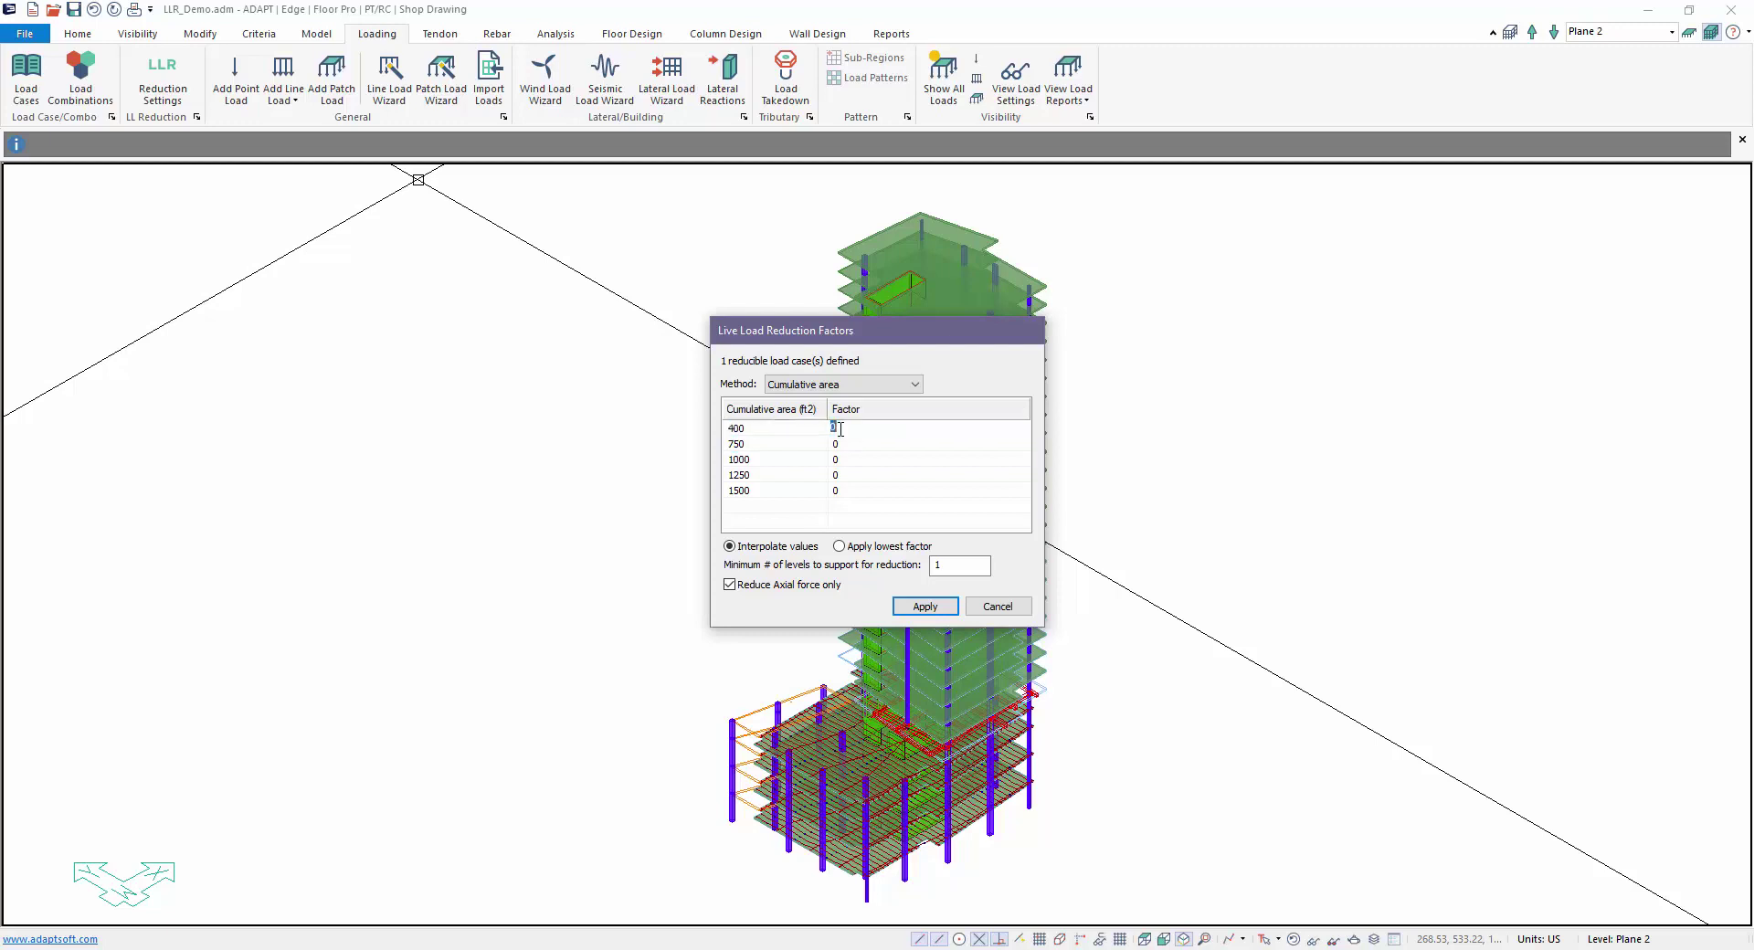
text(0.4)
key(ctrl+a)
text(0.9)
click(833, 443)
click(835, 443)
text(0.8)
click(840, 459)
click(840, 459)
text(0.6)
double_click(846, 474)
text(0.5)
click(834, 490)
click(834, 490)
click(869, 461)
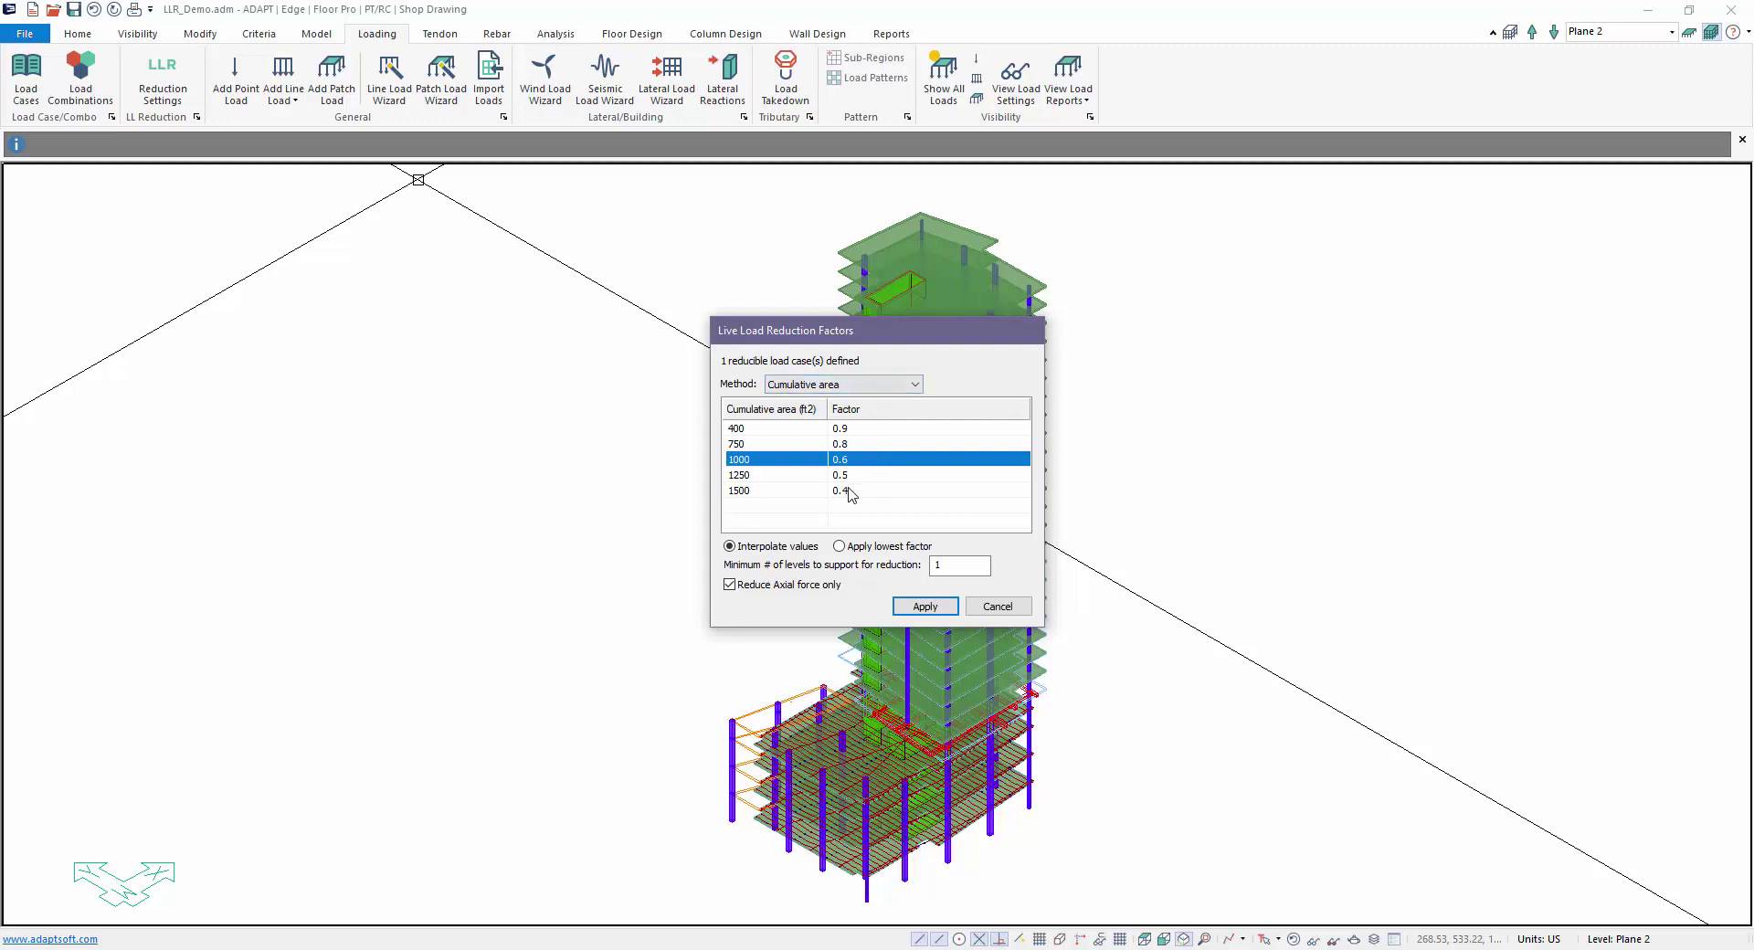
Keep the Cumulative area method and lowest factor, reduce axial force only, and apply
click(882, 387)
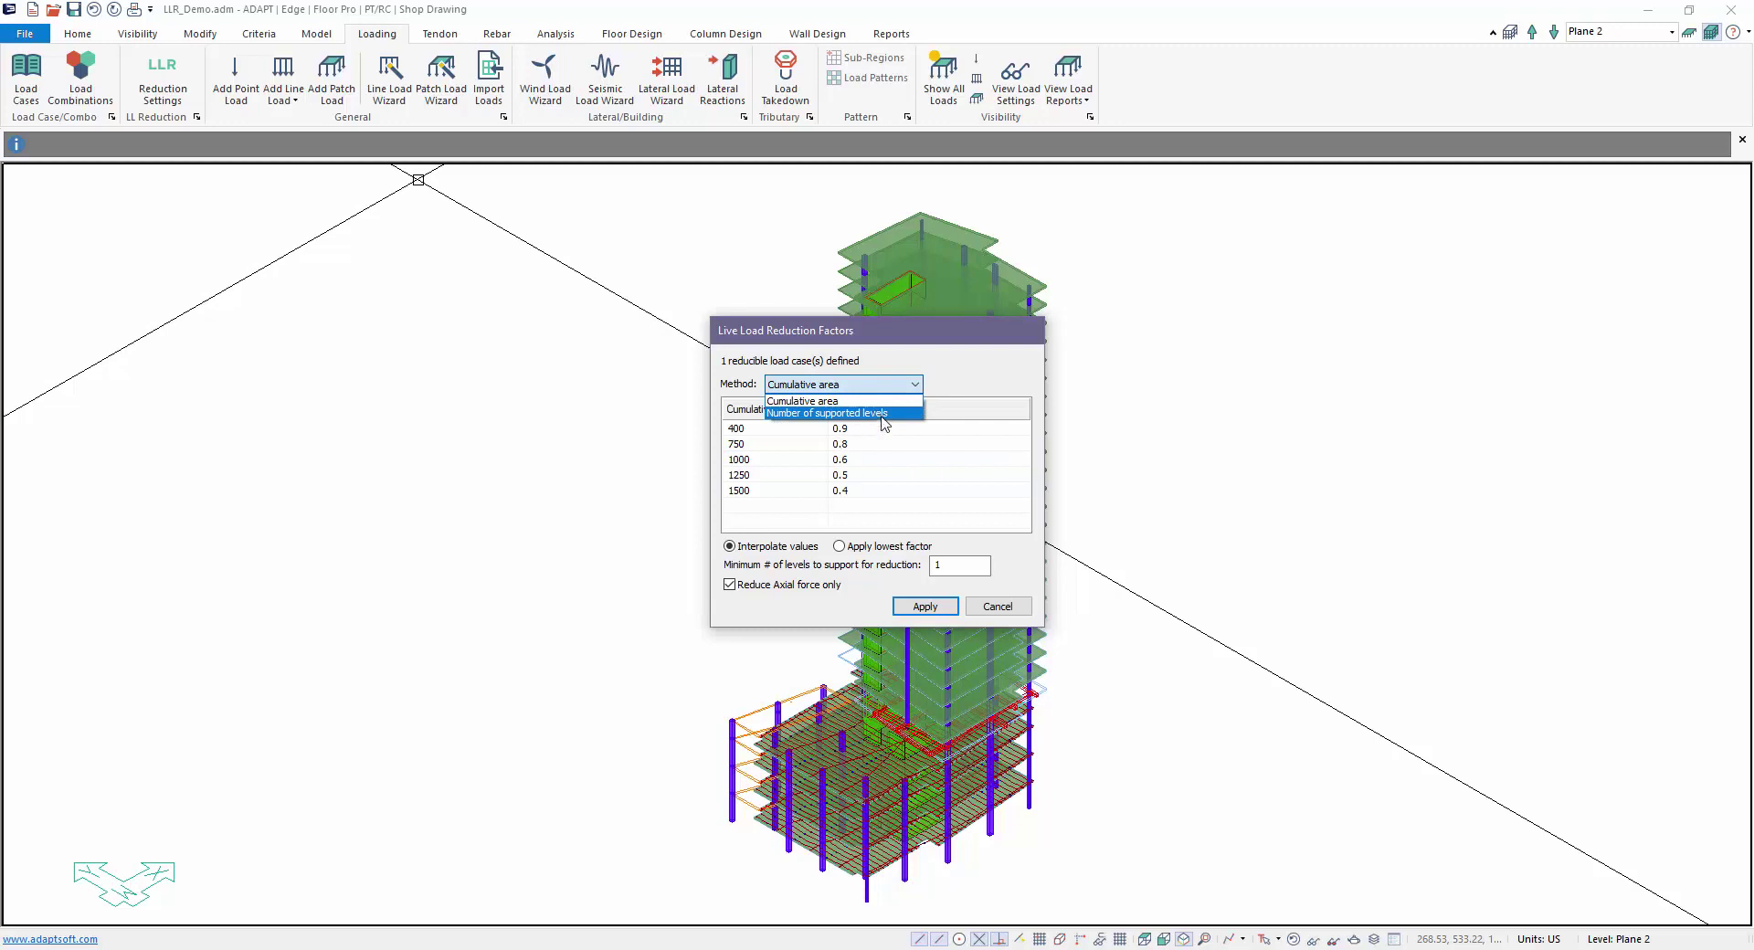
click(961, 378)
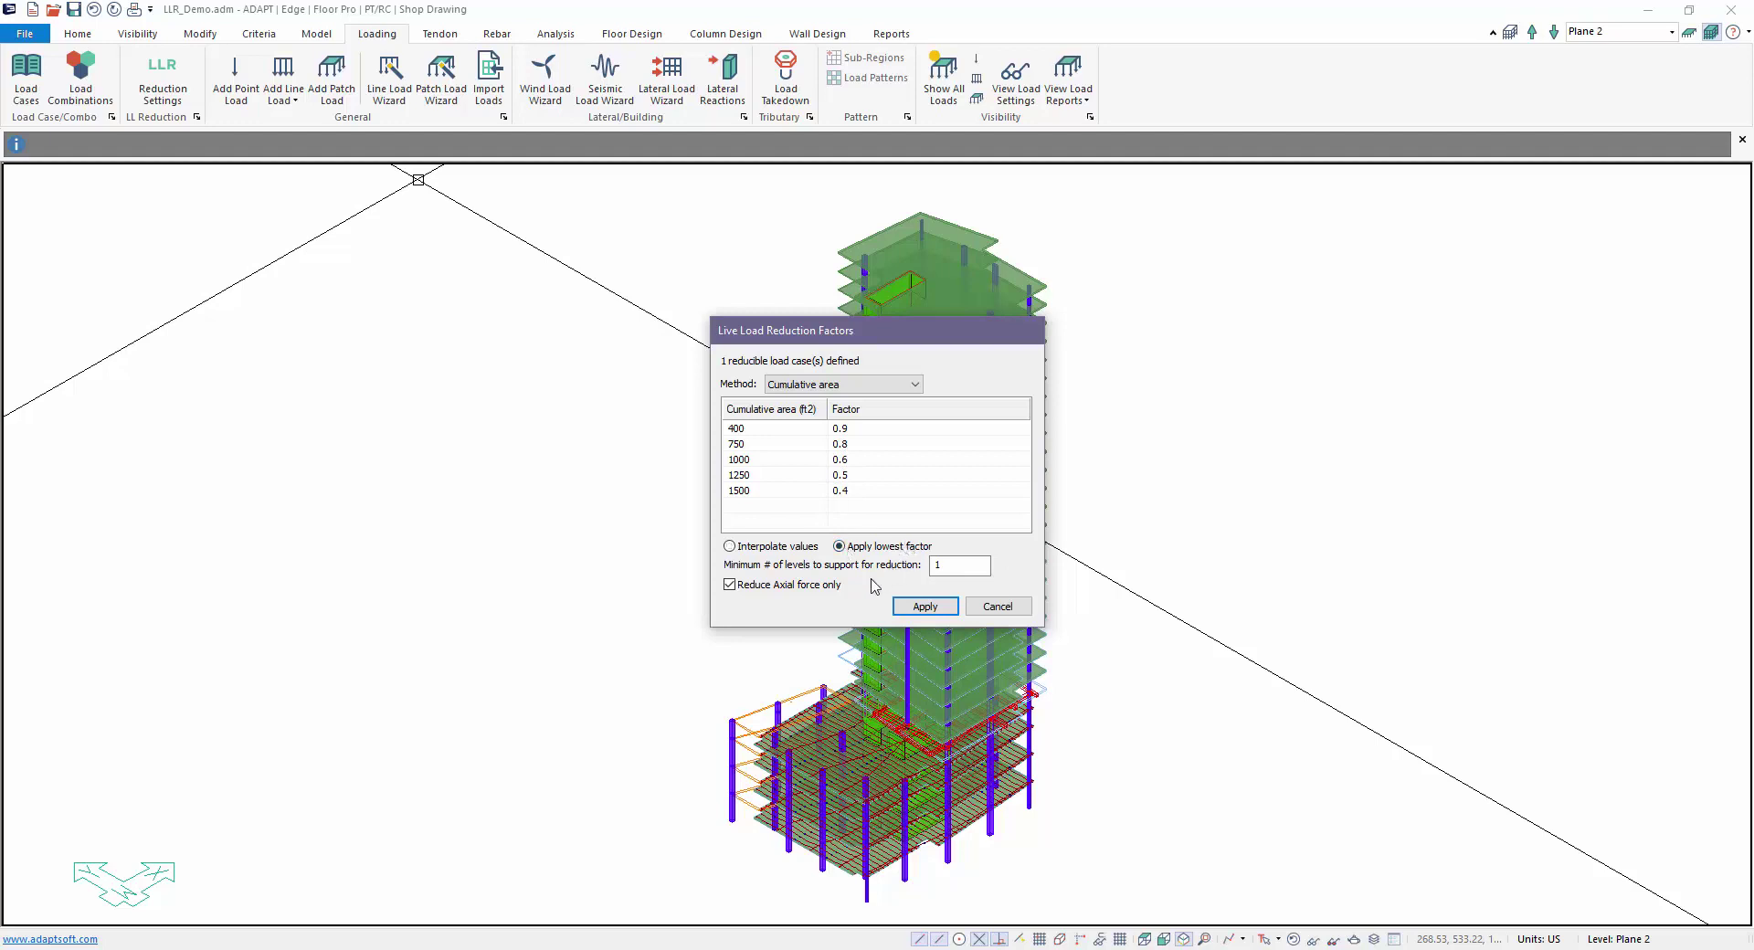
key(Tab)
click(730, 584)
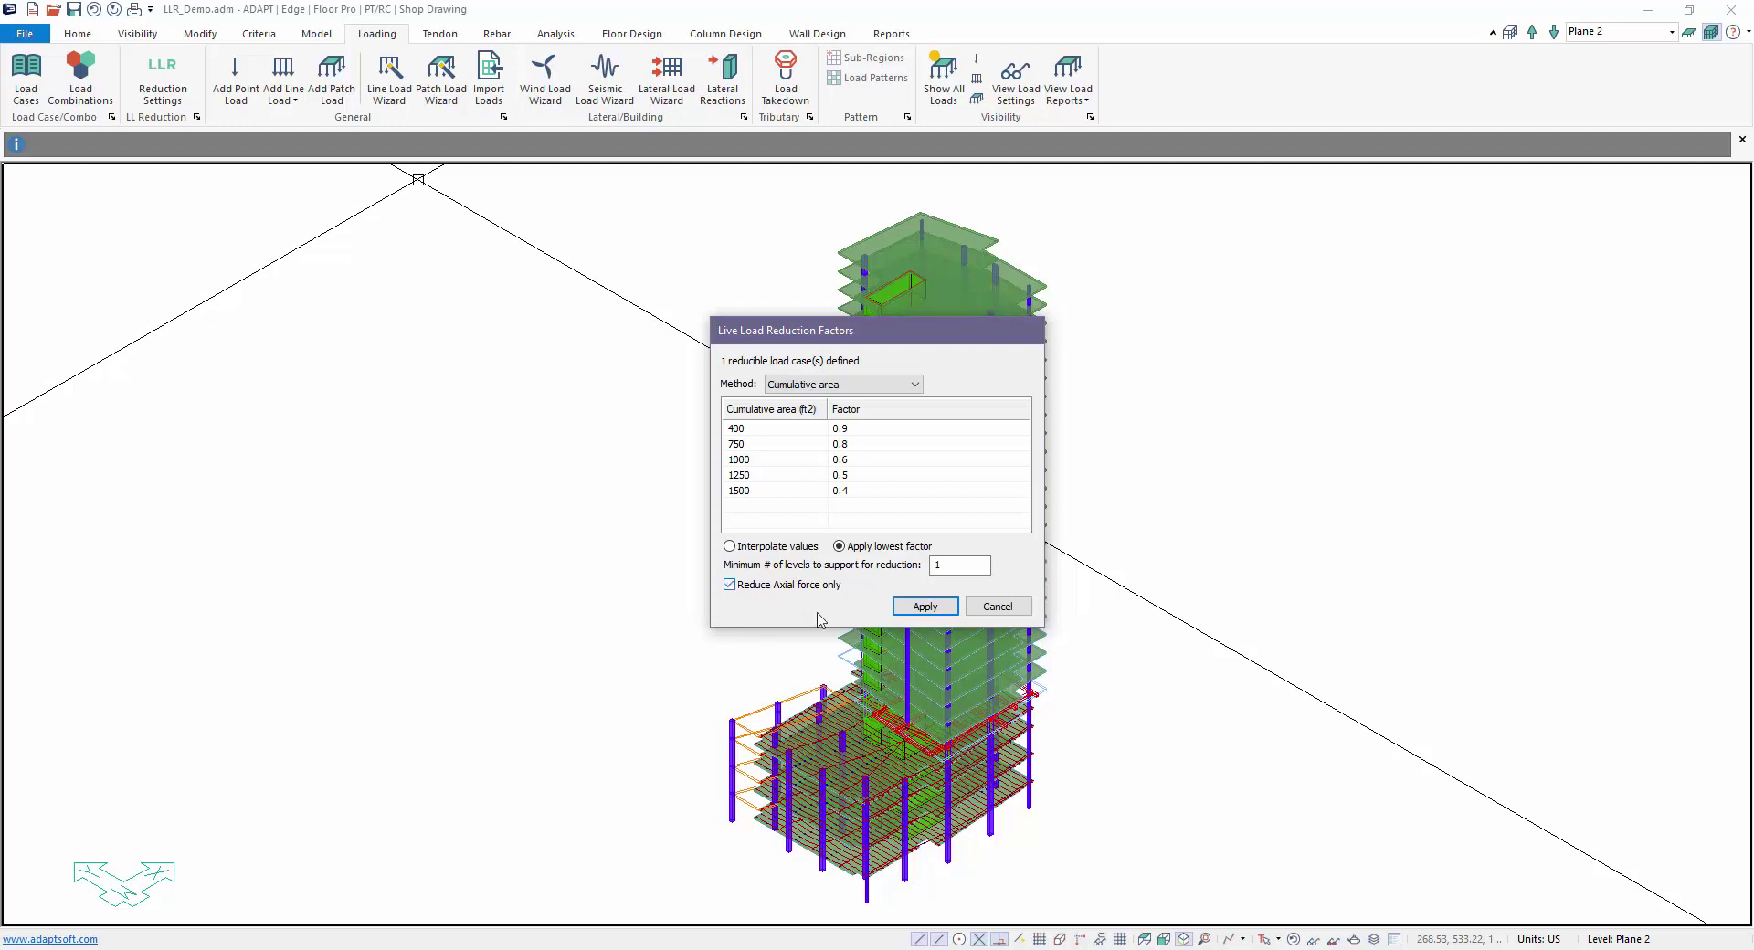
click(923, 607)
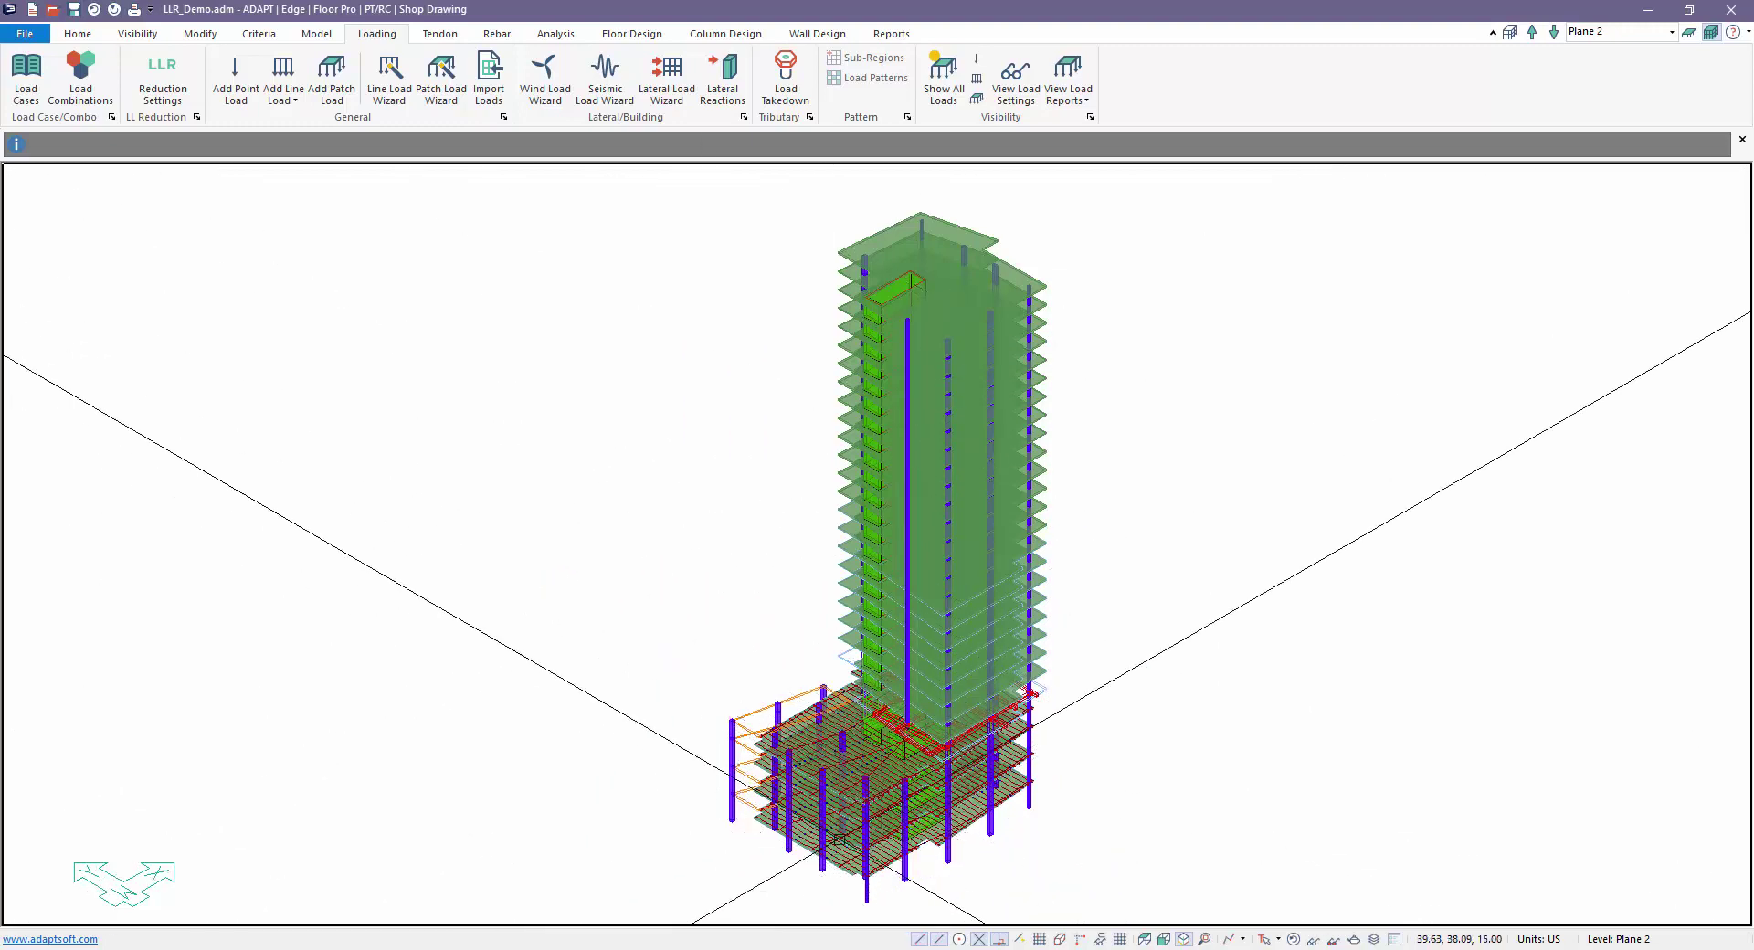
Turn off tendon display, then regenerate tributaries and recalculate the tributary loads
click(436, 35)
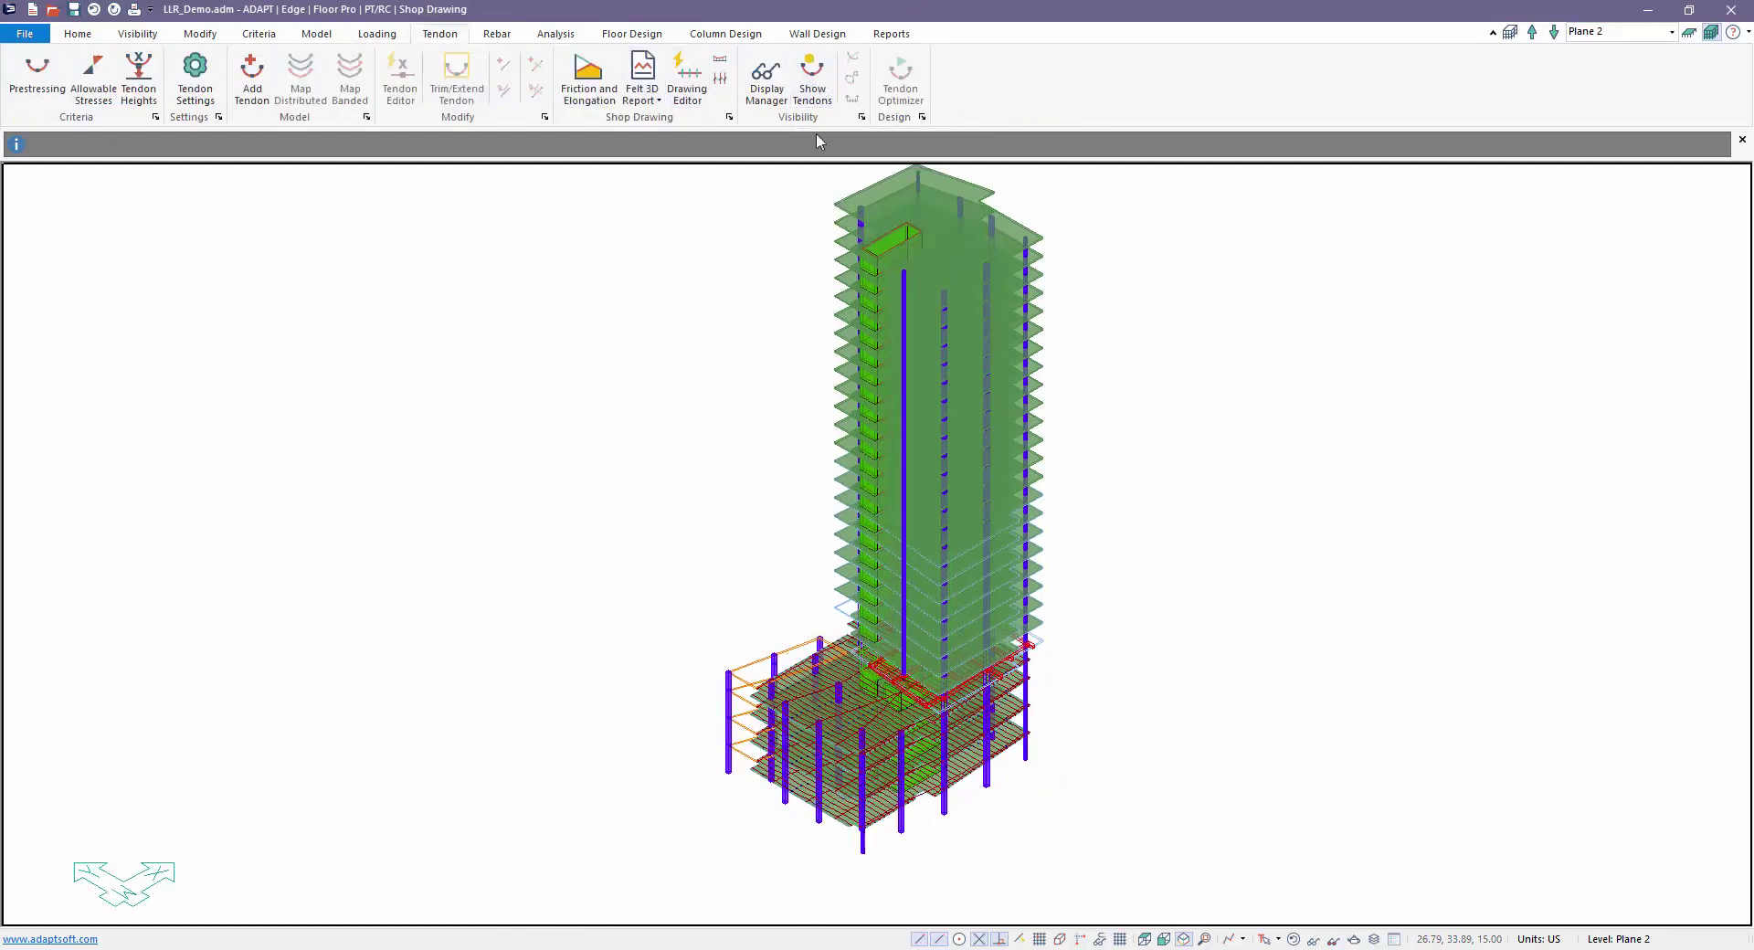
click(380, 35)
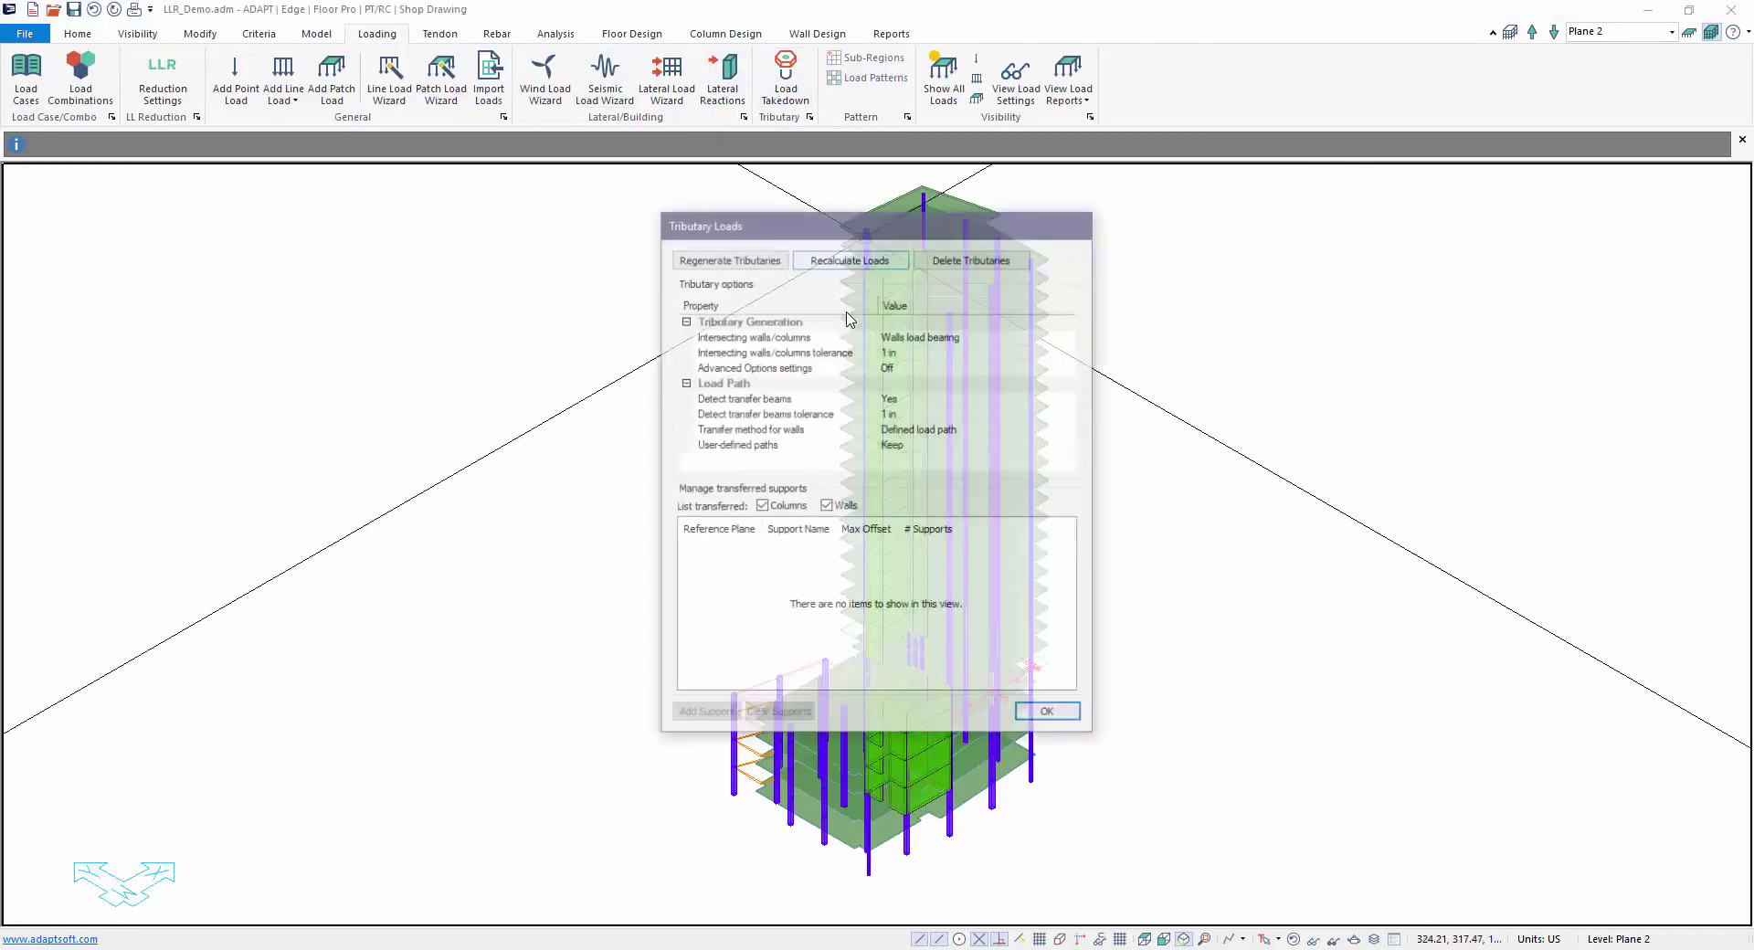
click(730, 260)
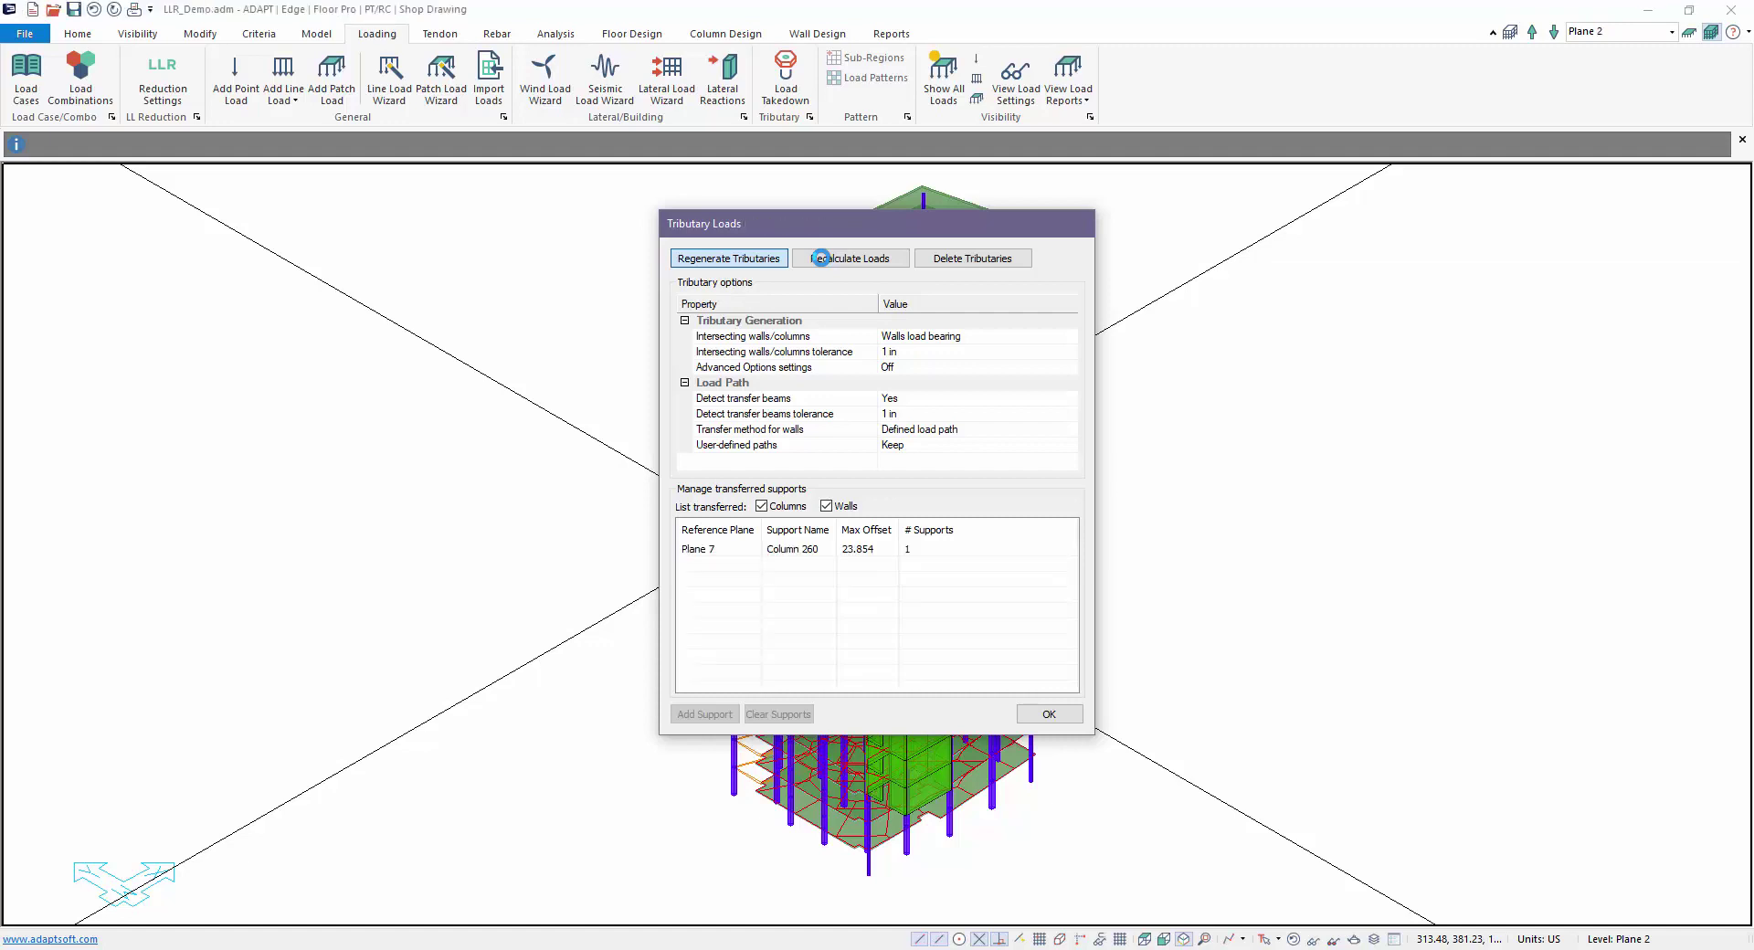
click(821, 259)
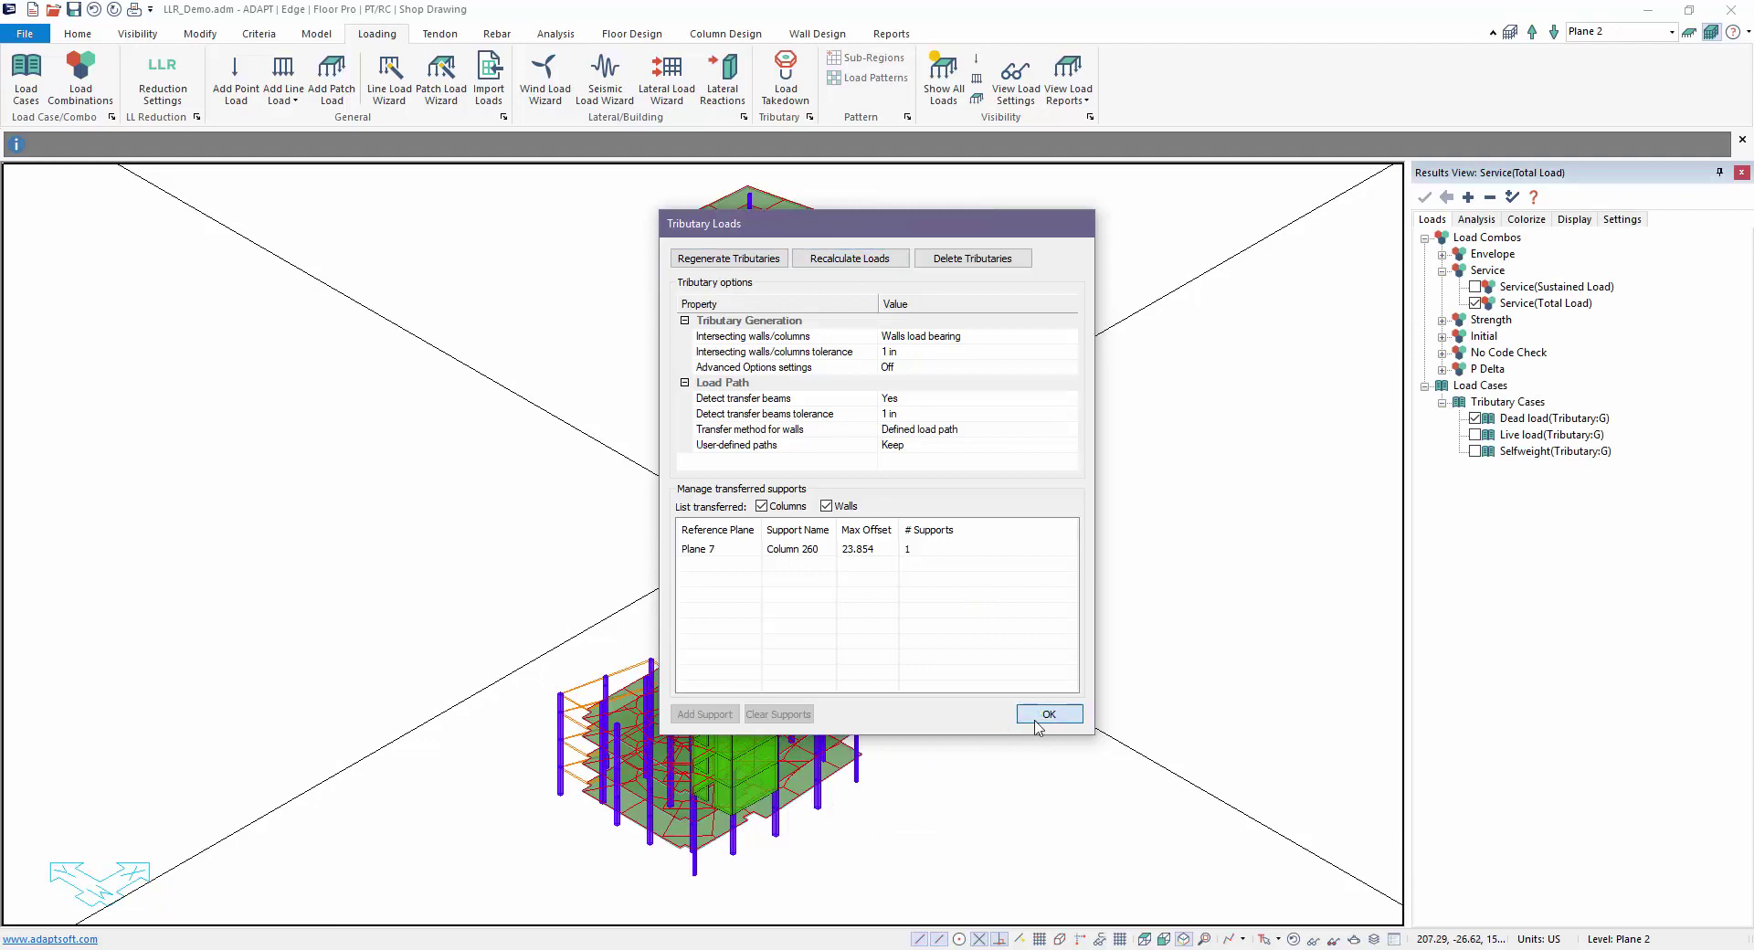
click(1039, 715)
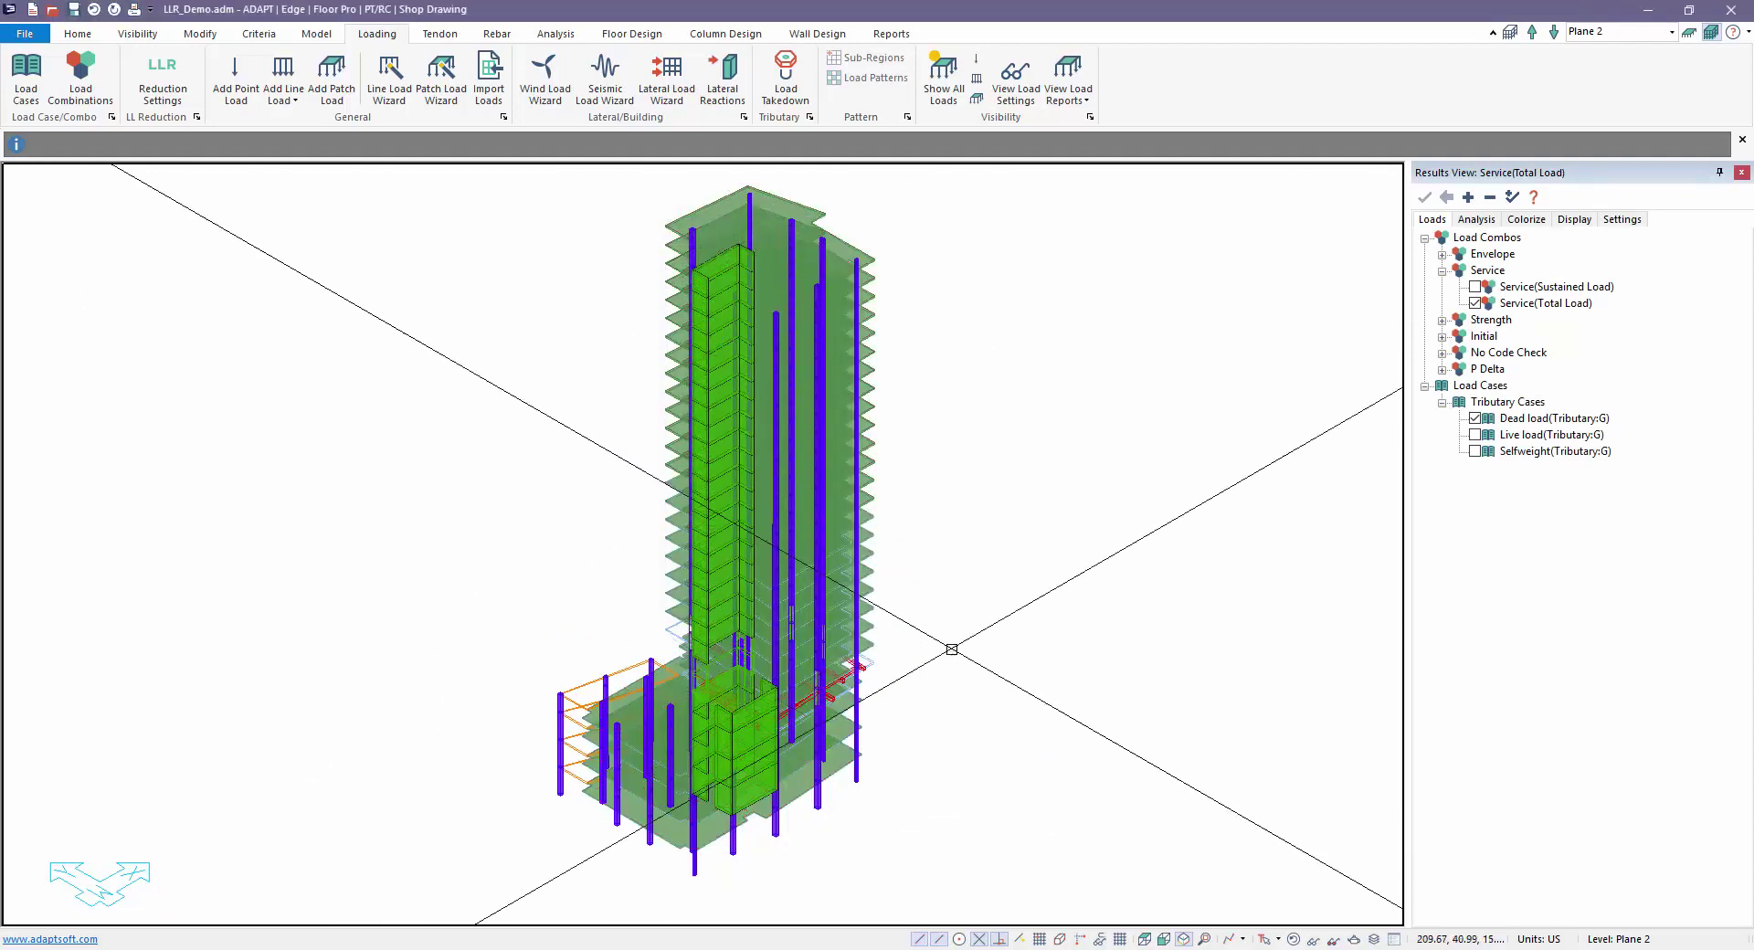
Show Plane 2 in plan with Load Takedown cumulative areas, then switch to Top-Front-Right view
click(1689, 32)
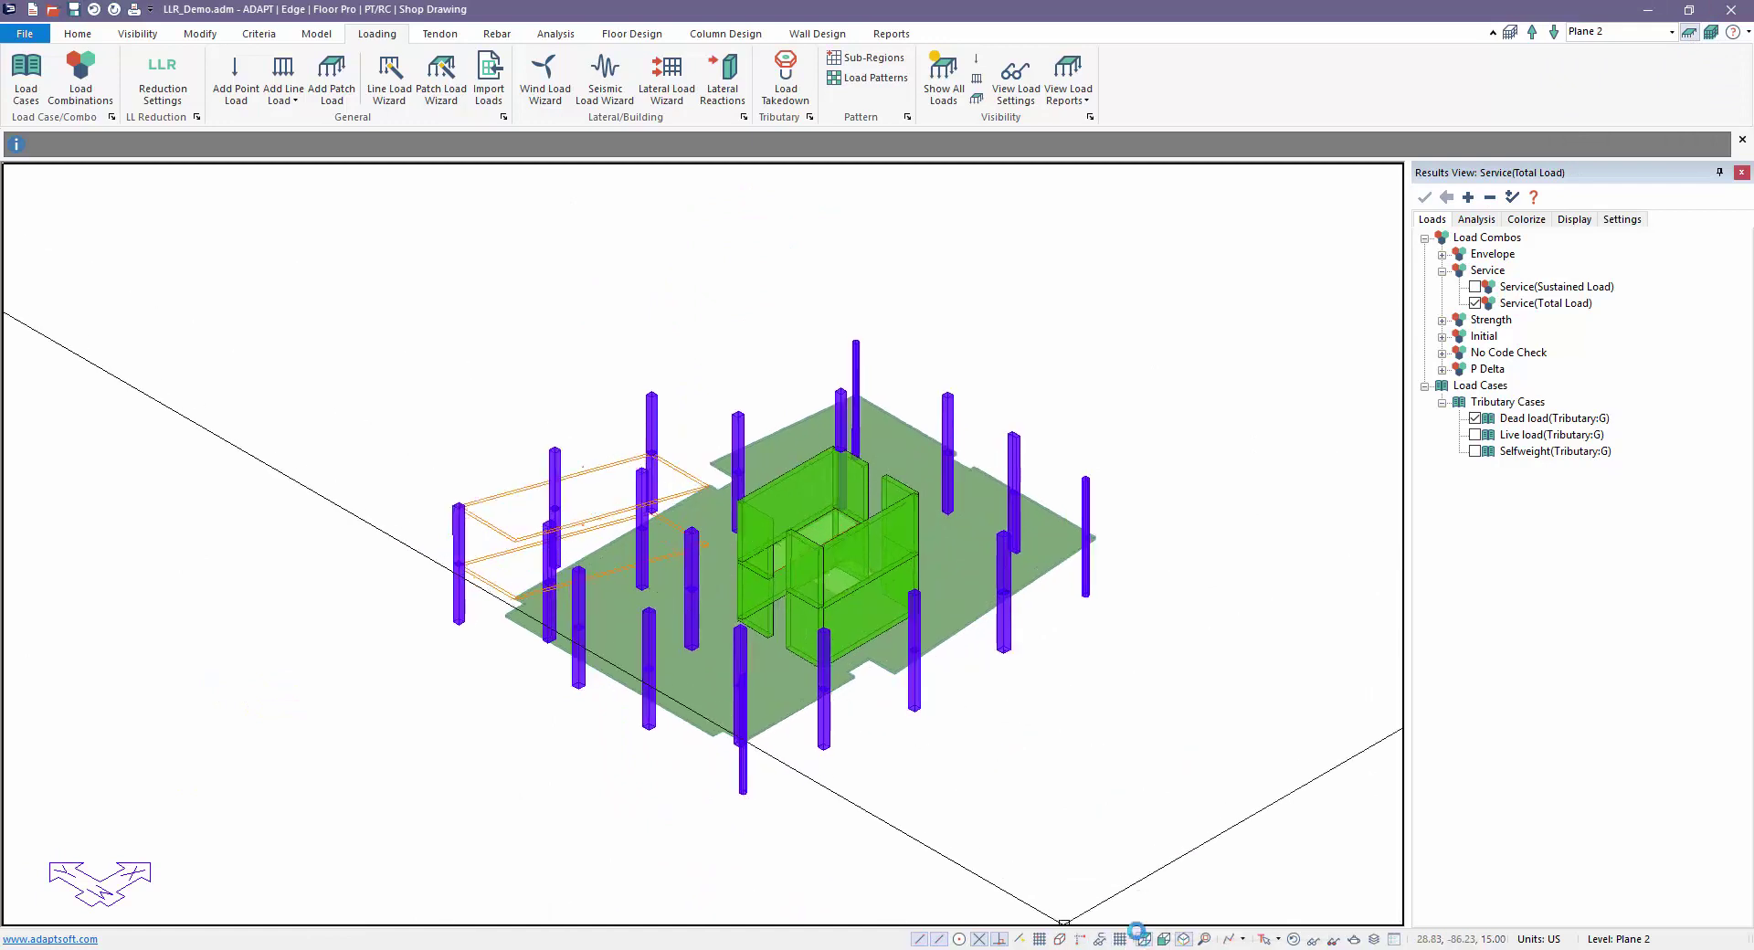
click(1143, 940)
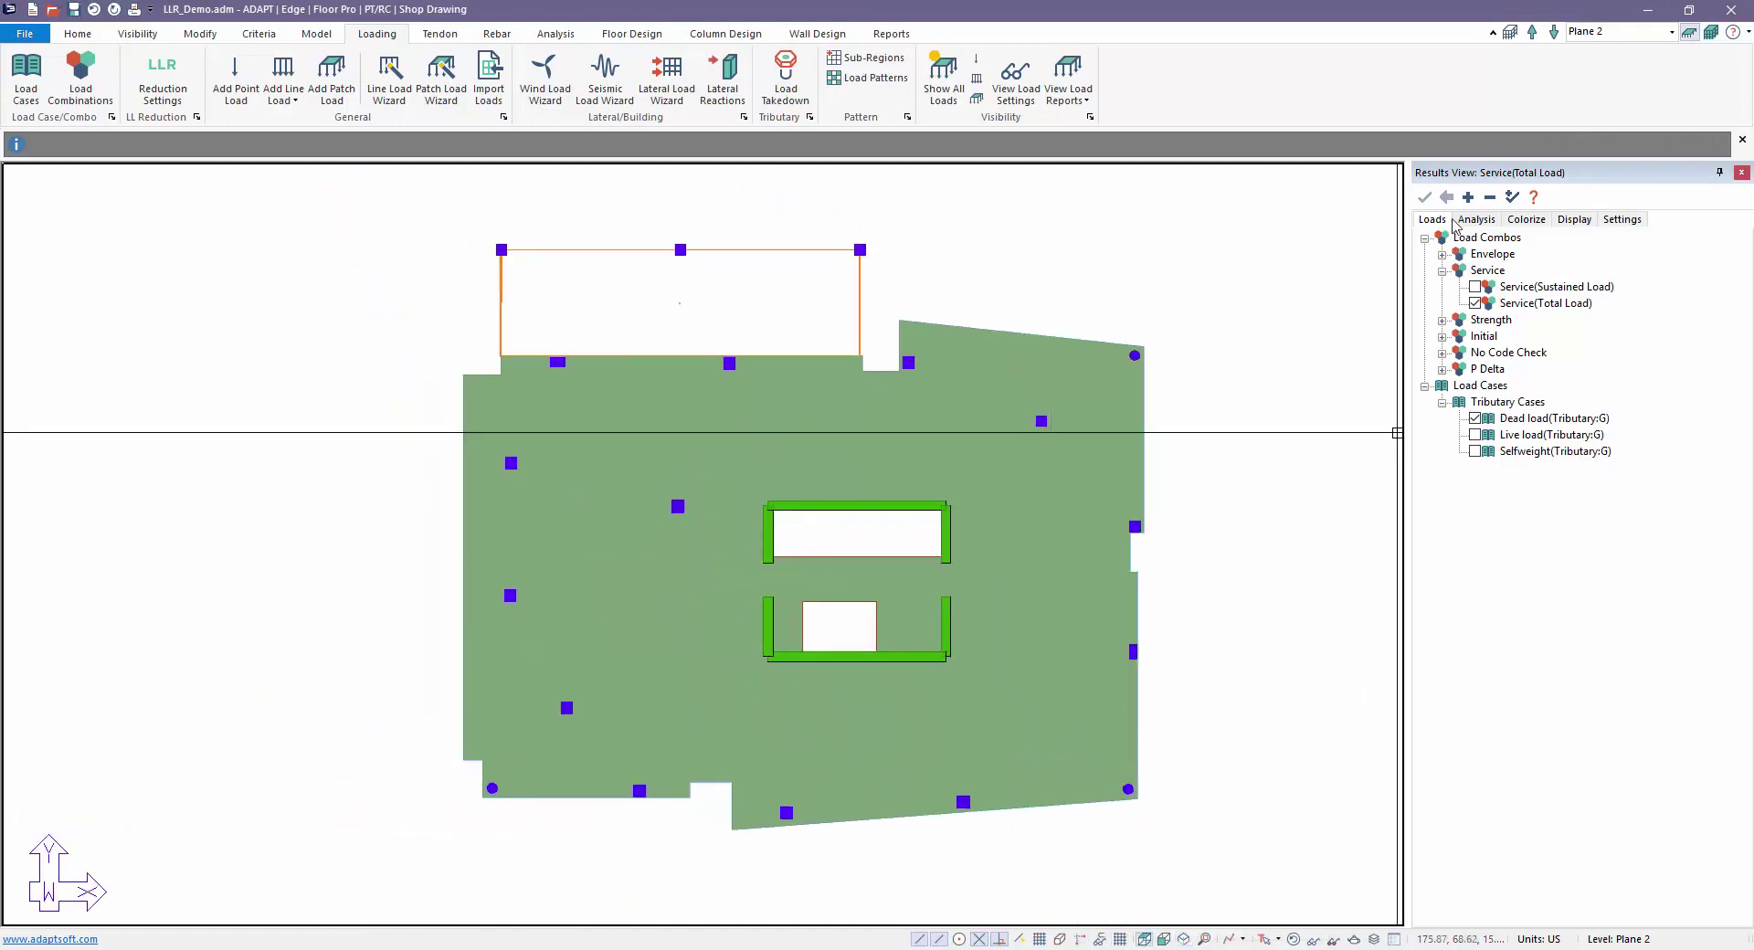
click(1472, 221)
click(1424, 337)
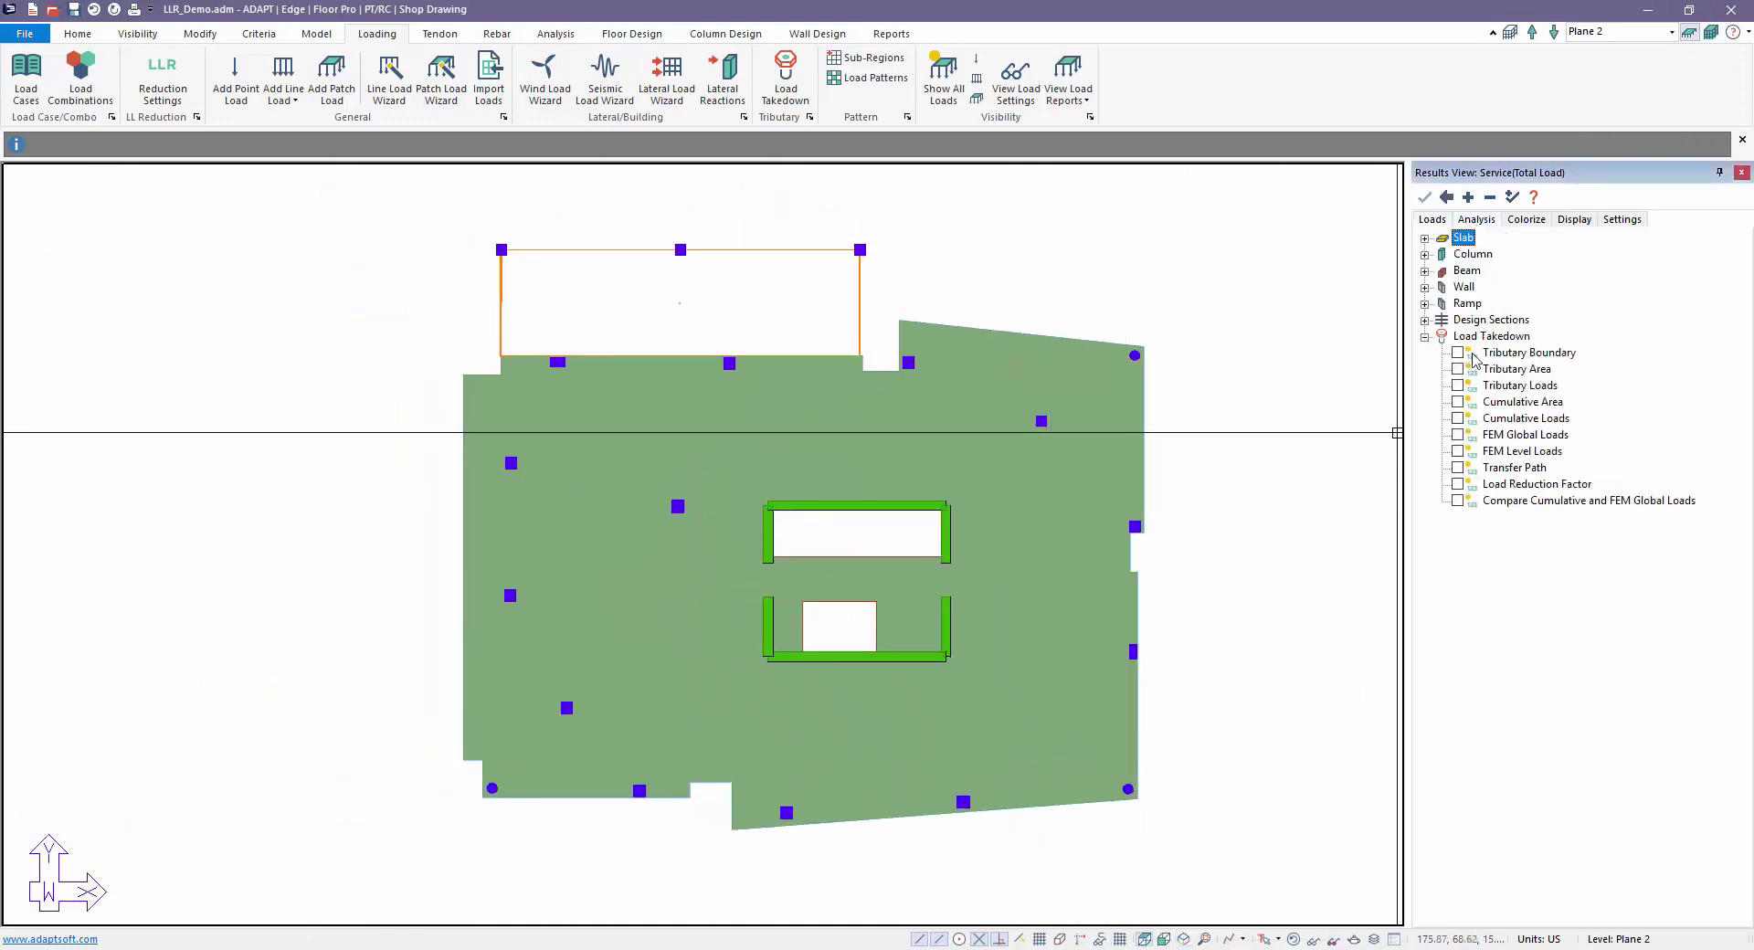
click(1457, 401)
scroll(963, 781, up, 8)
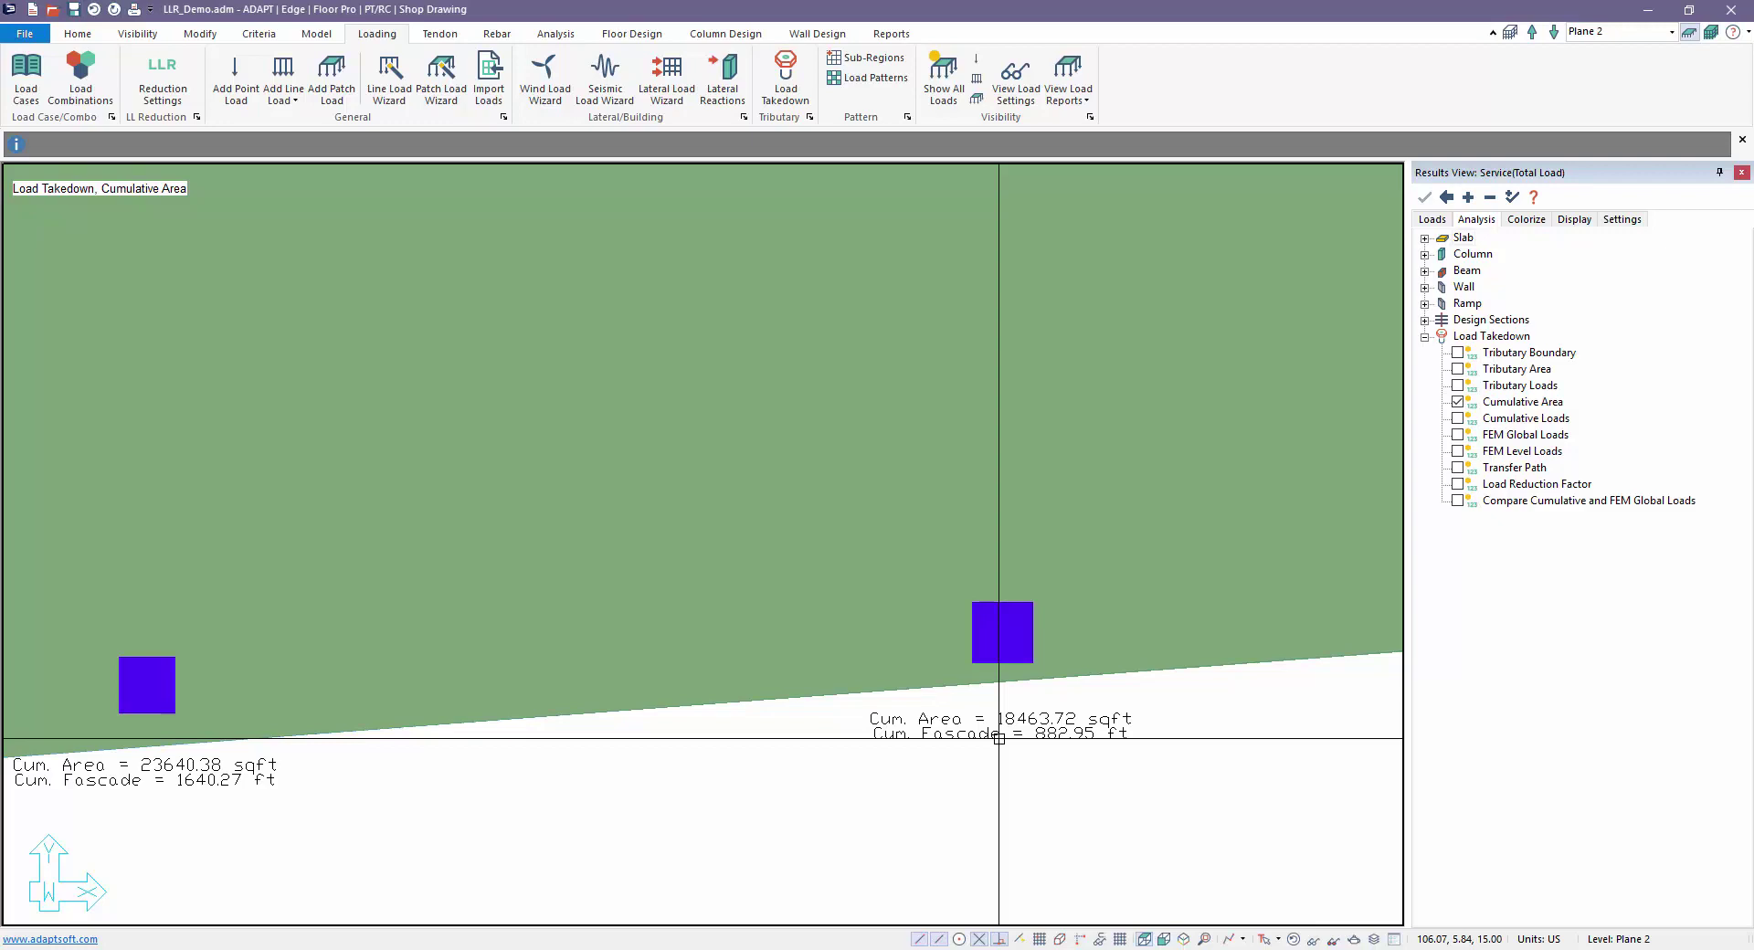
scroll(1013, 735, down, 4)
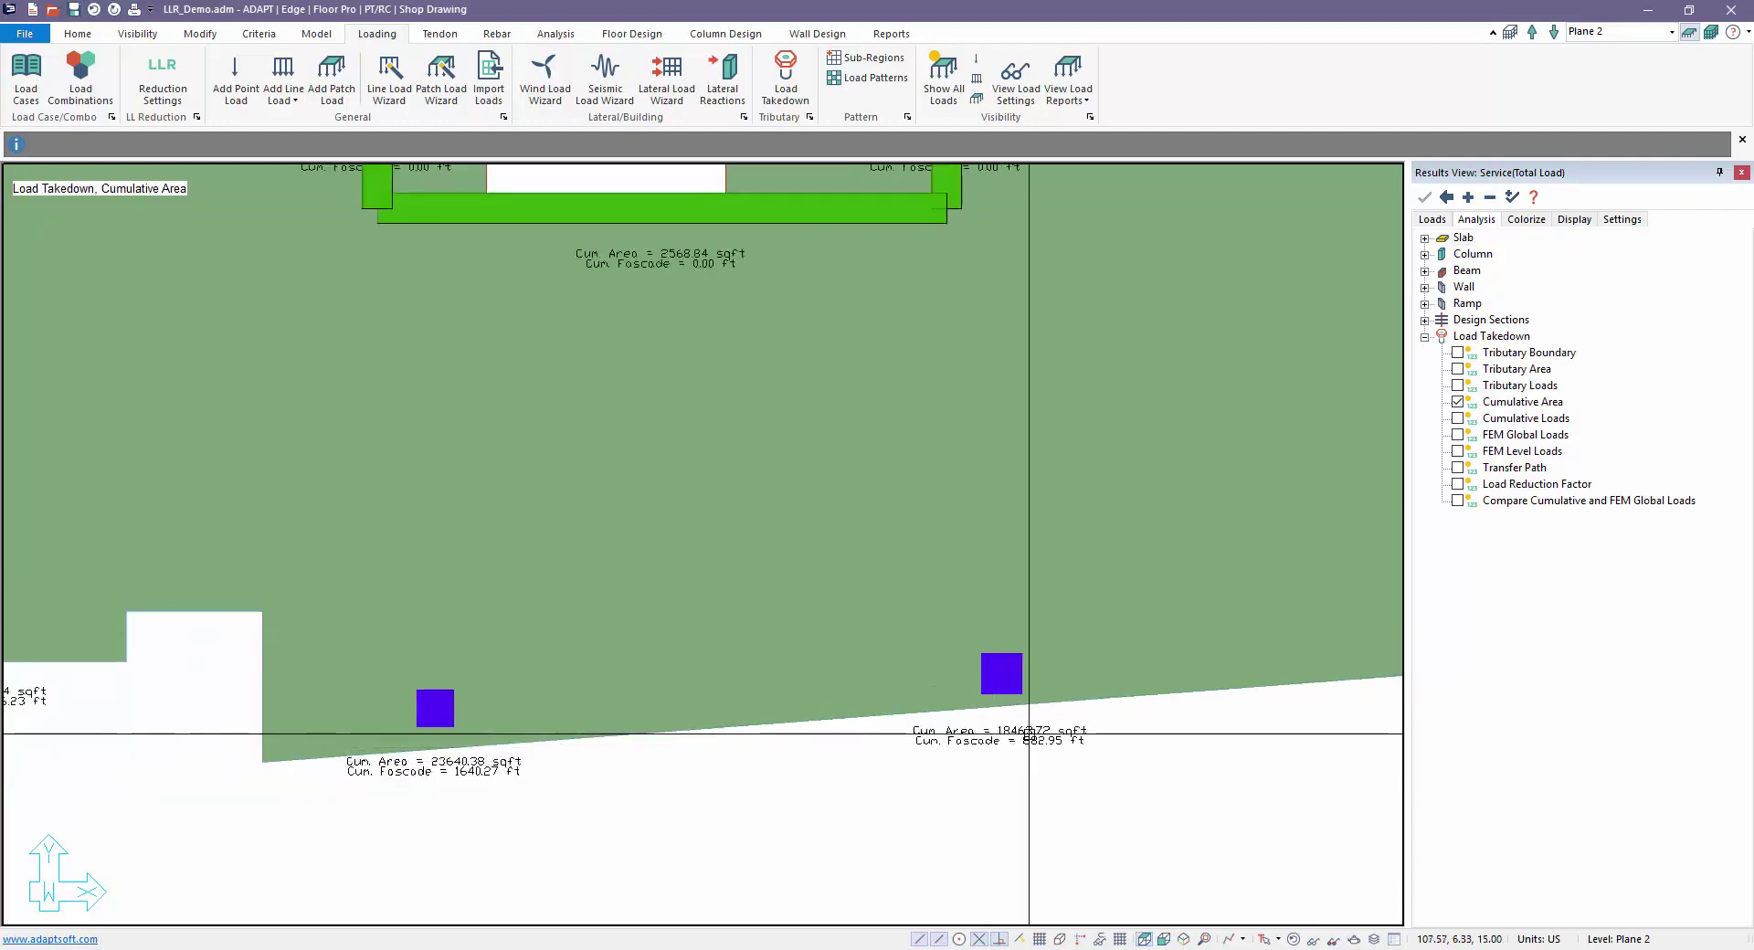
scroll(1028, 736, down, 2)
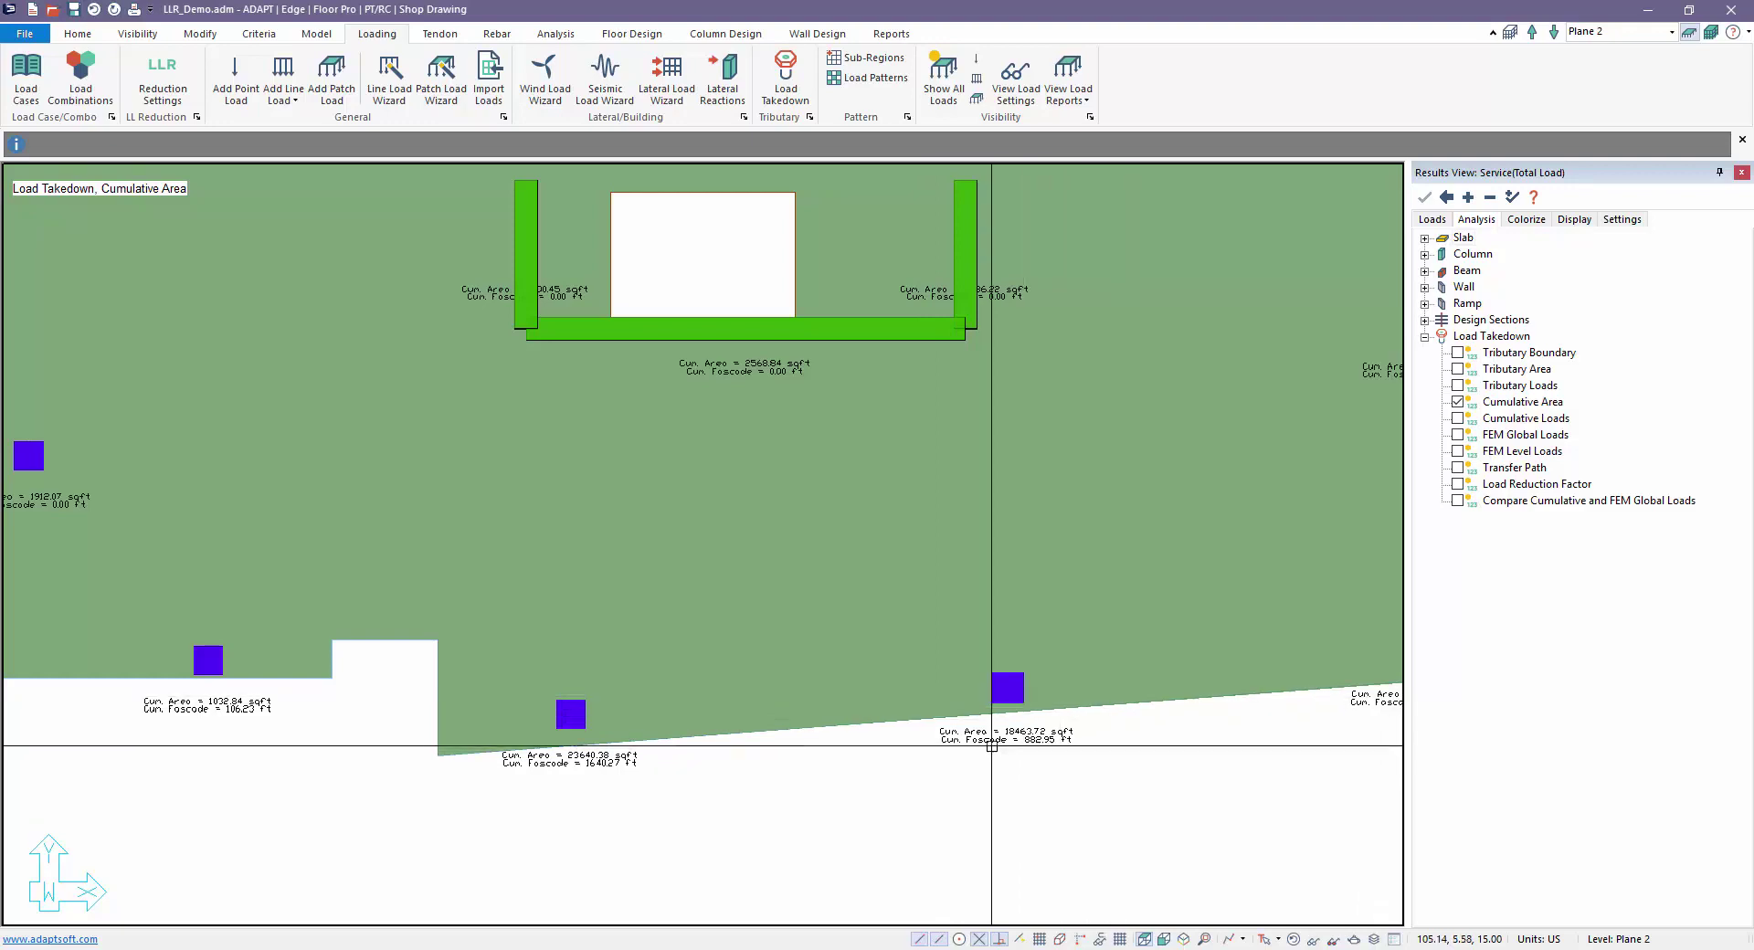
click(1184, 941)
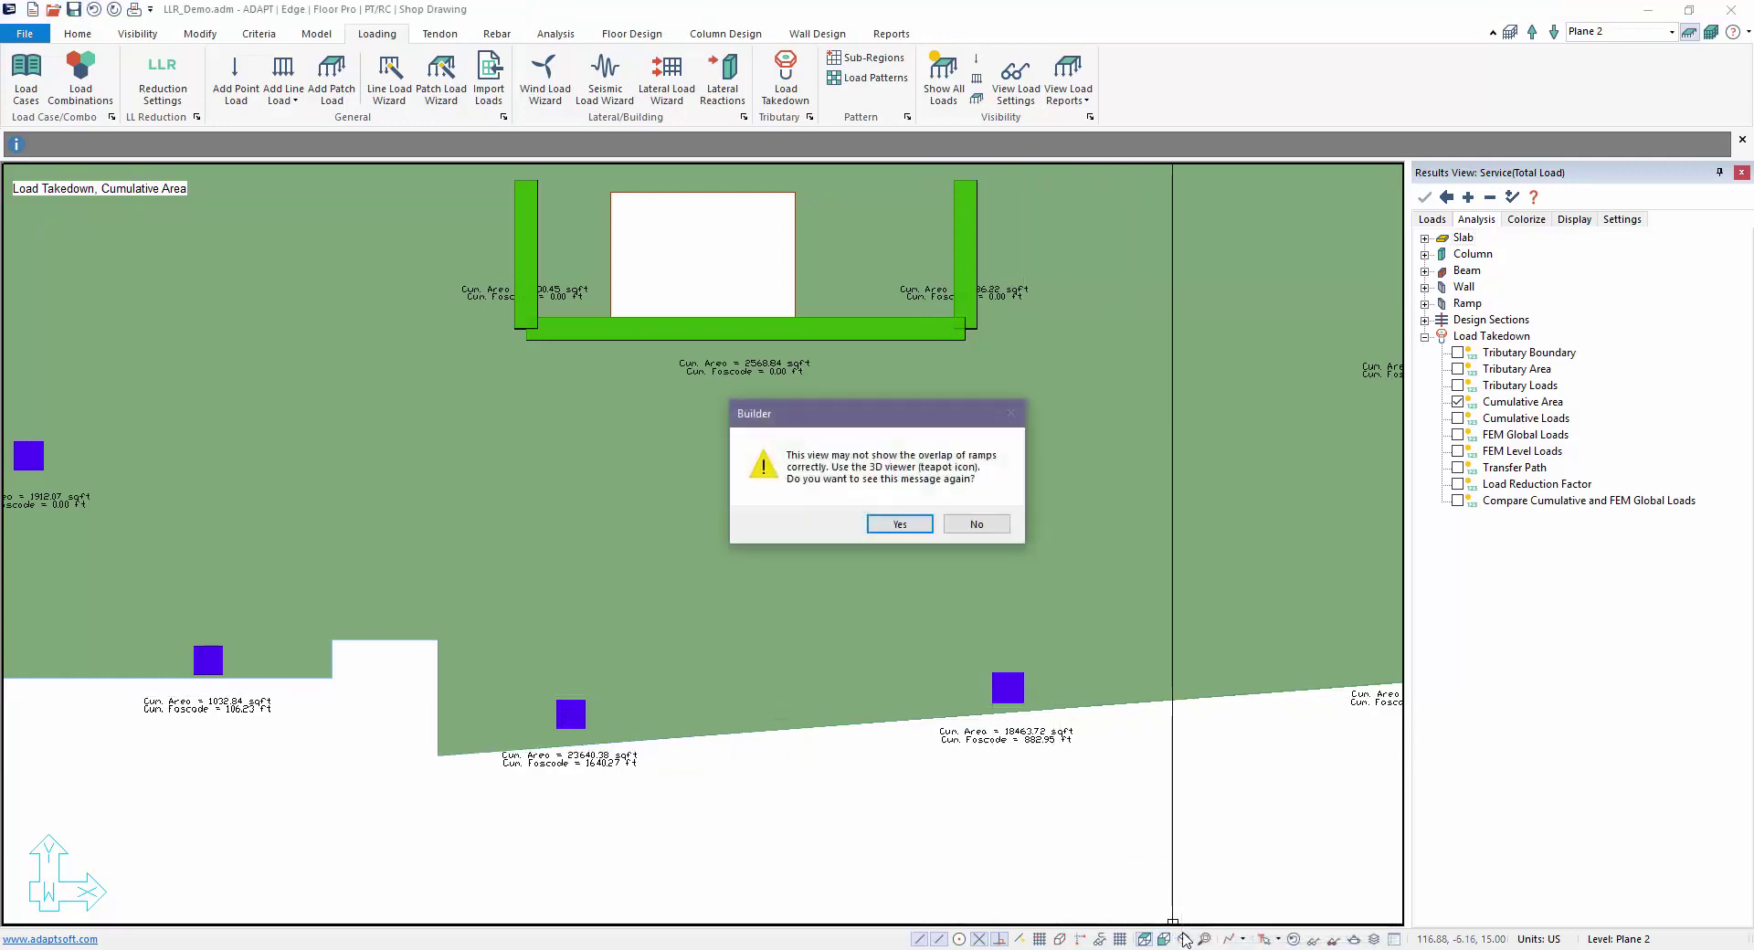
click(899, 523)
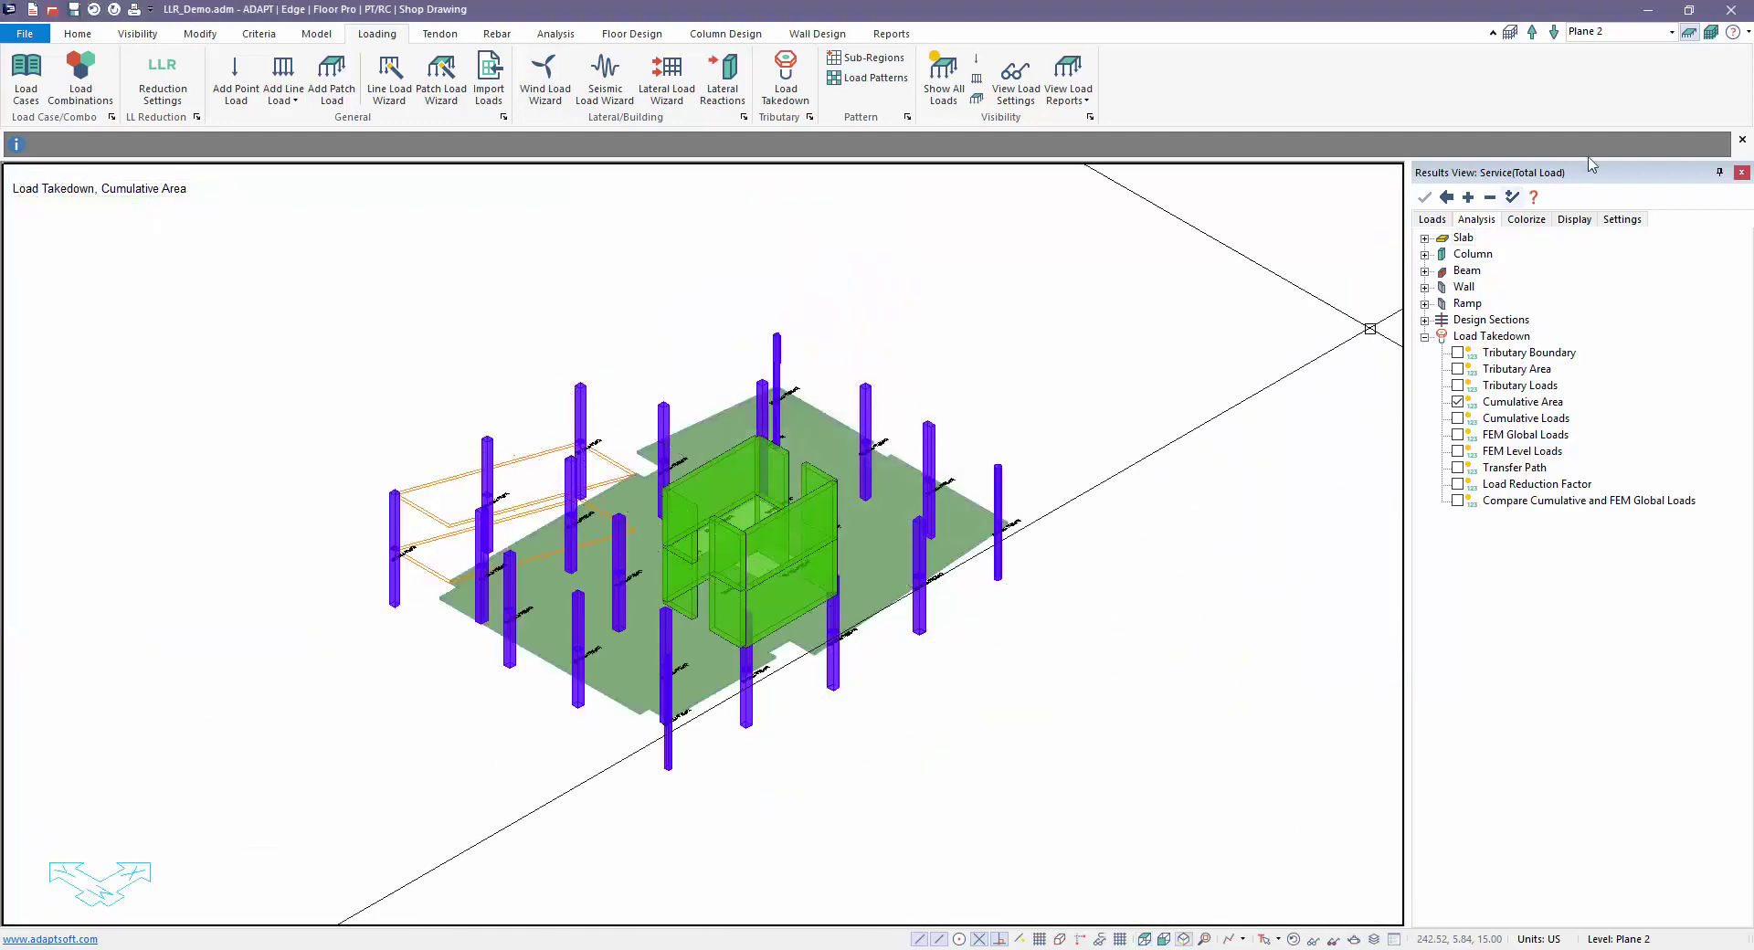
Show all levels as columns only, hide cumulative areas, and reopen the reduction factor table
click(1710, 42)
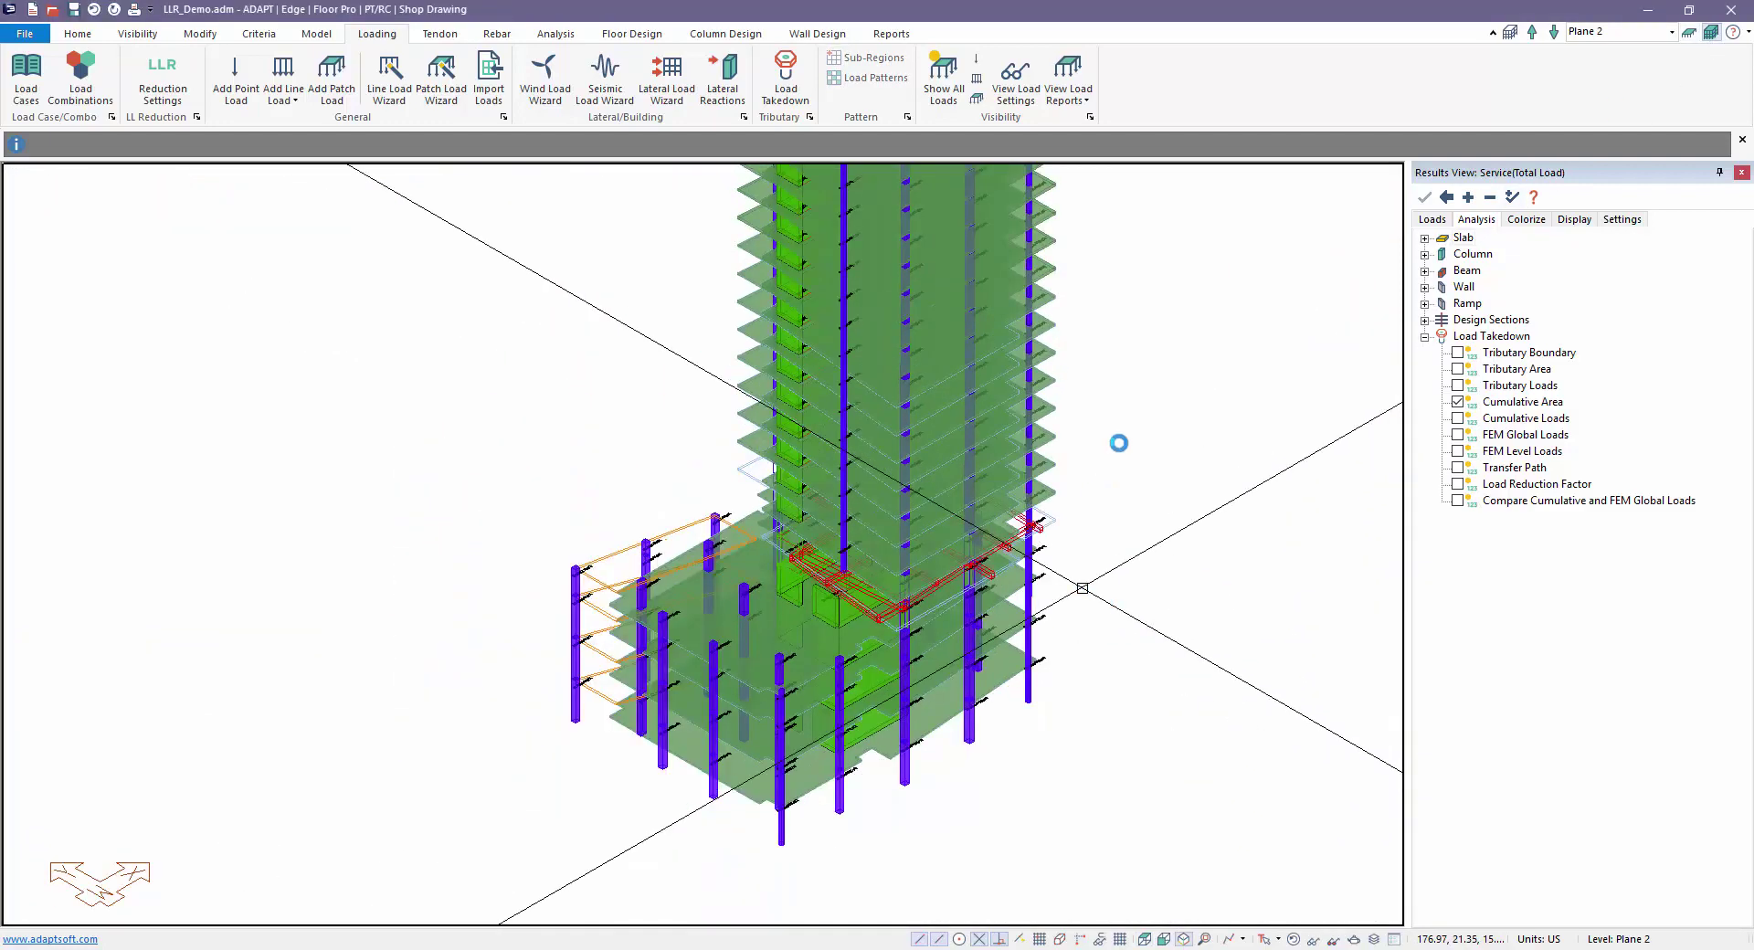
click(746, 35)
click(755, 73)
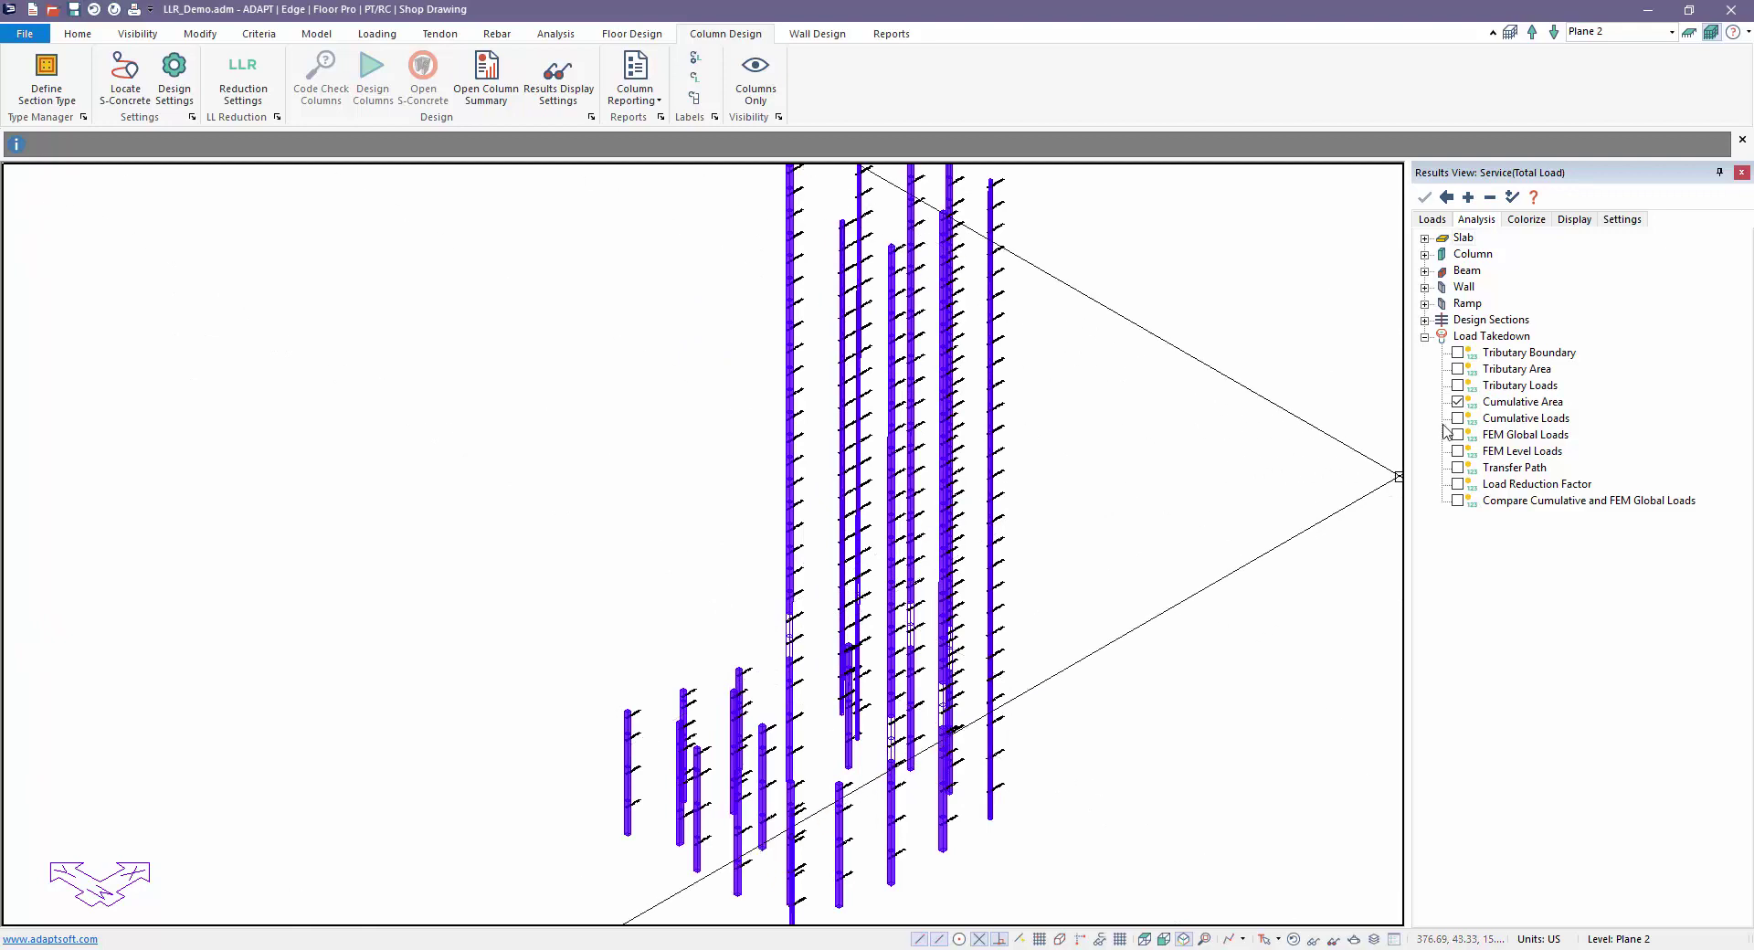
click(1457, 402)
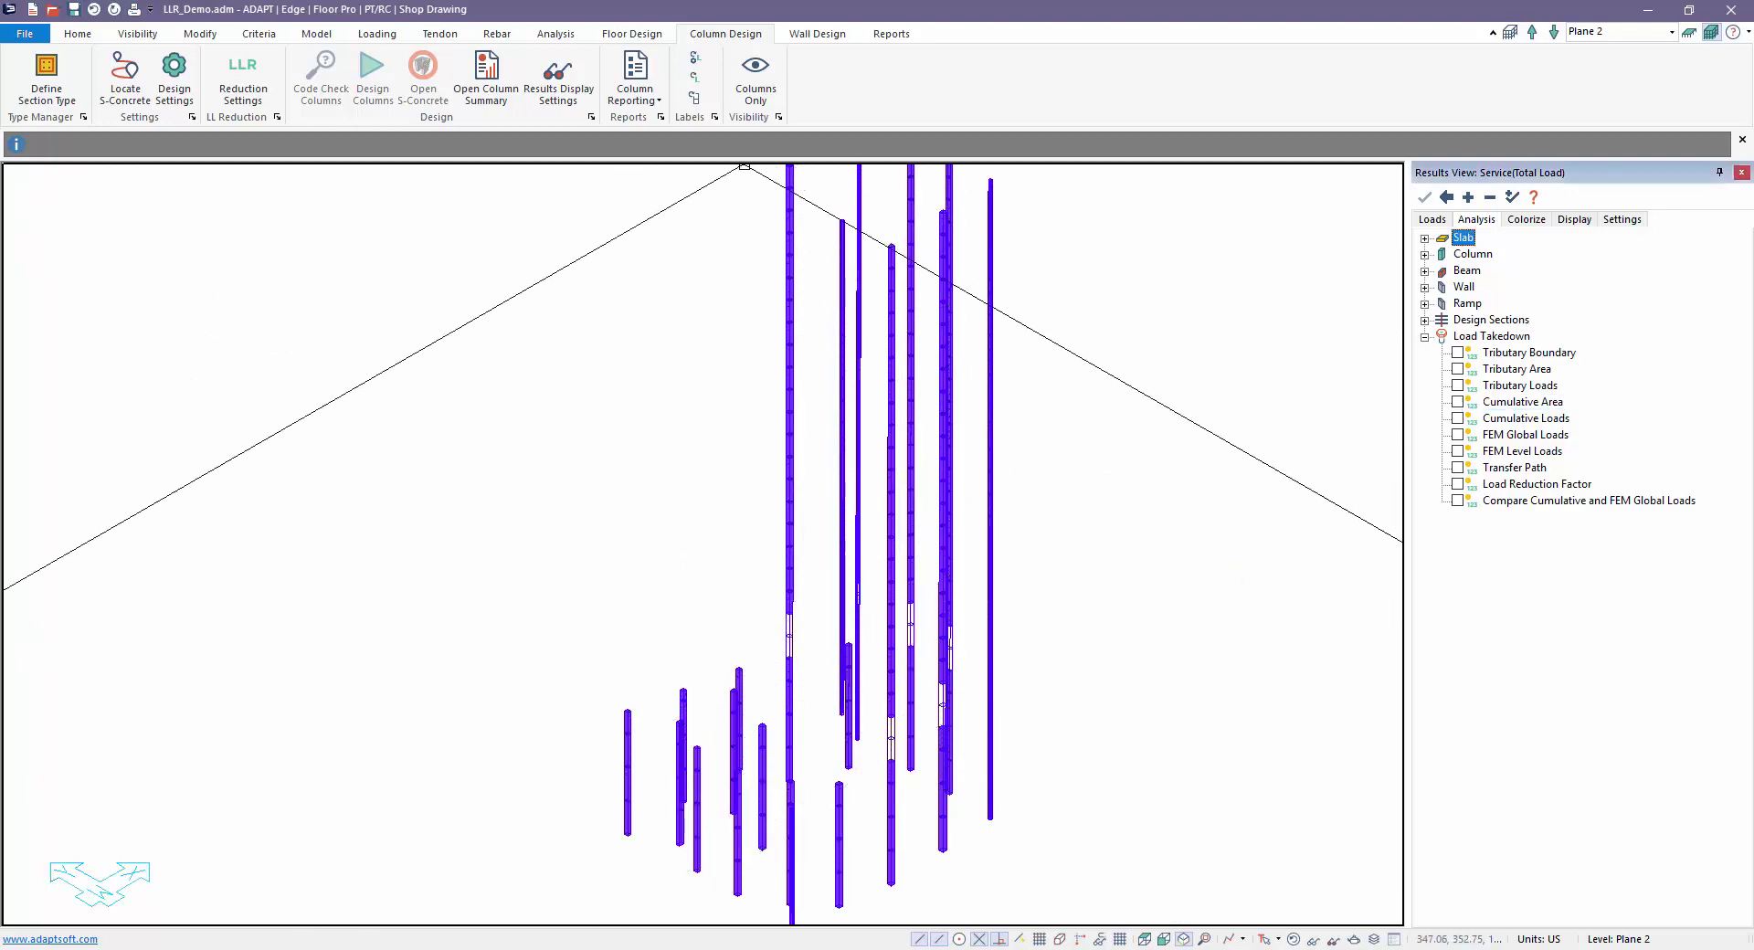
click(243, 75)
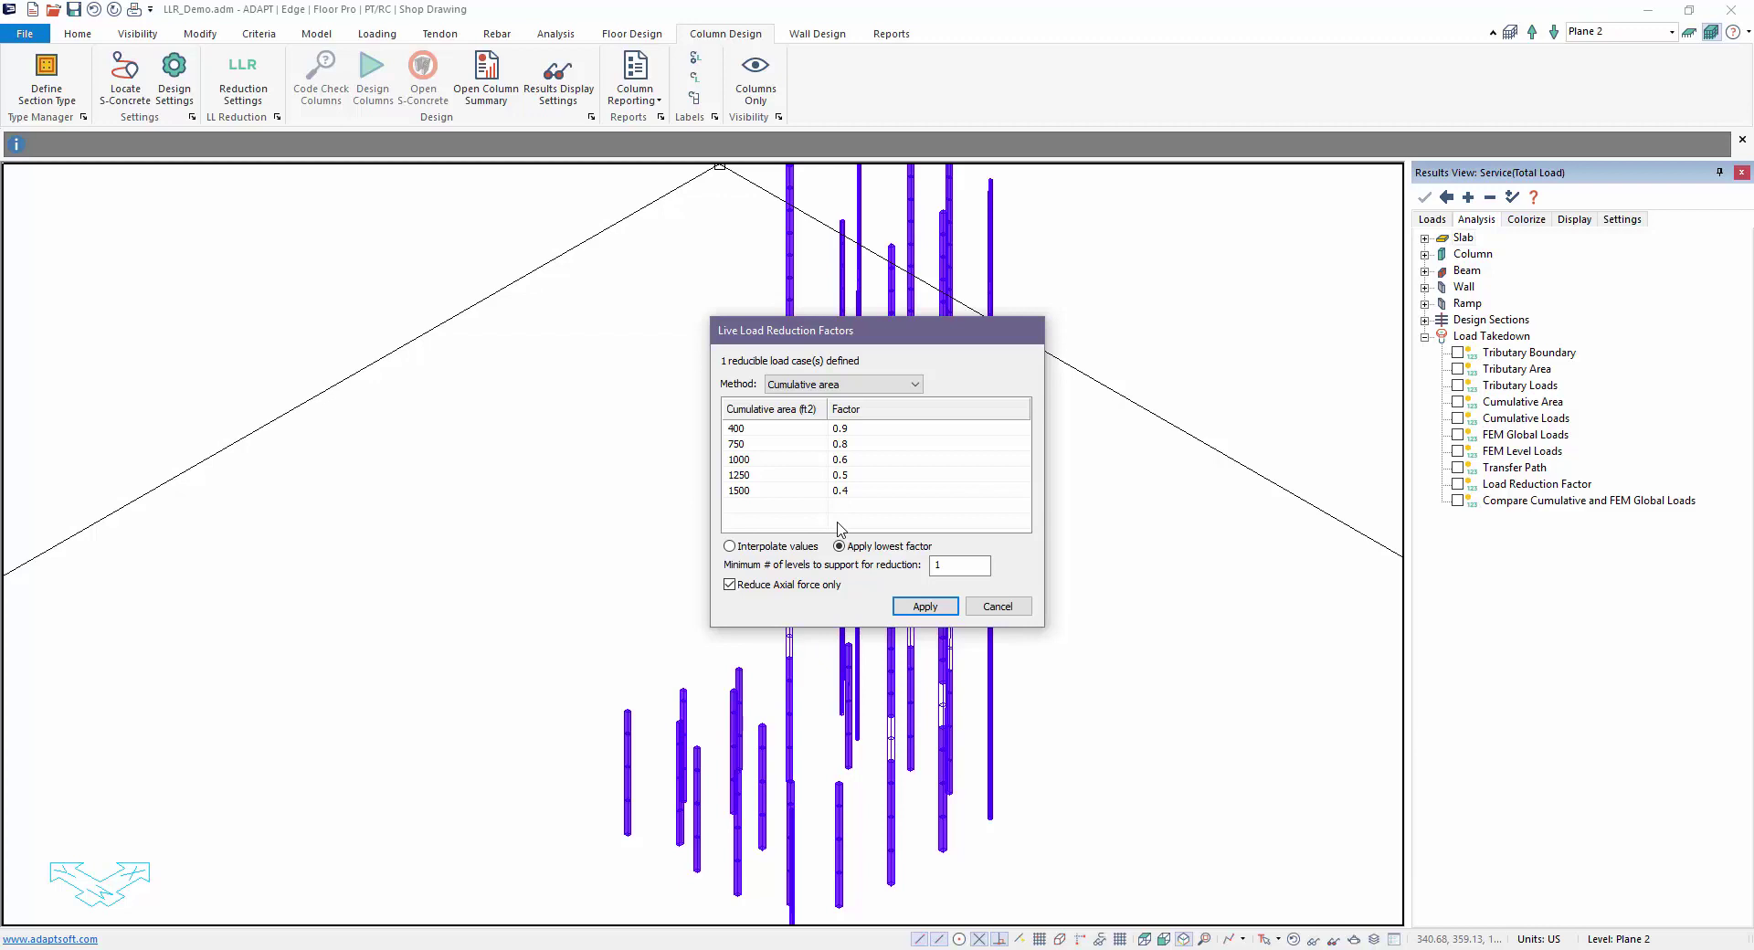
Apply the reduction factors and label every column with its load reduction factor, e.g. 0.40, 0.45
click(925, 607)
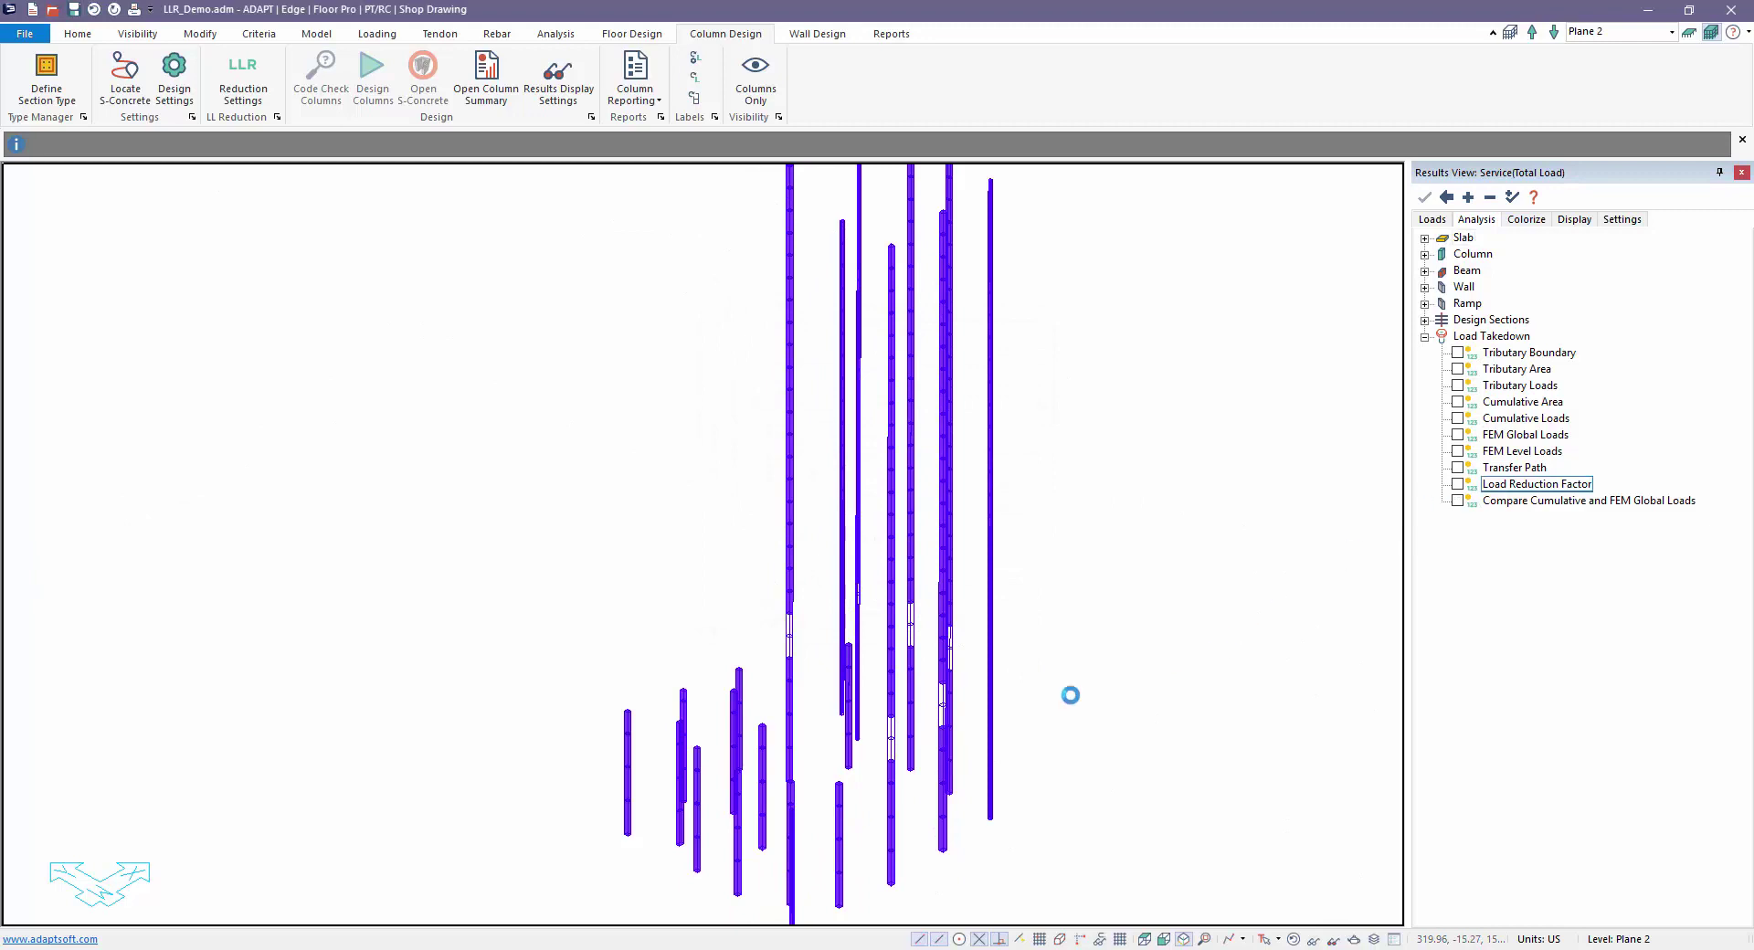
click(1458, 485)
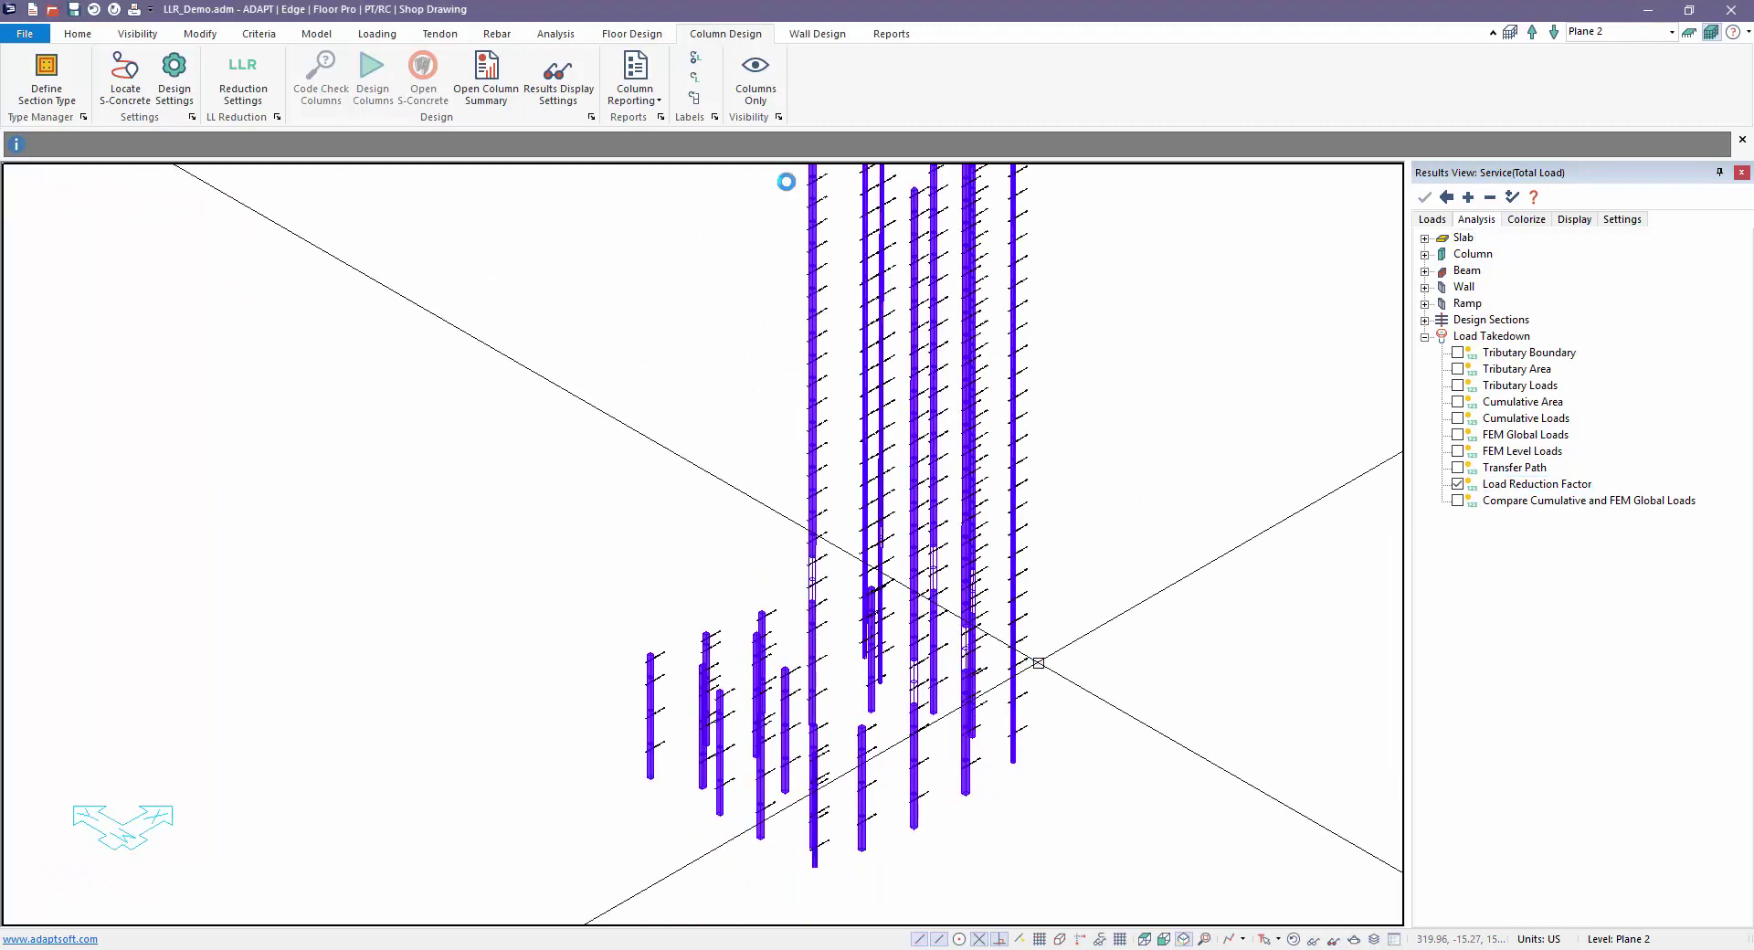
scroll(1037, 660, up, 3)
scroll(1058, 757, up, 5)
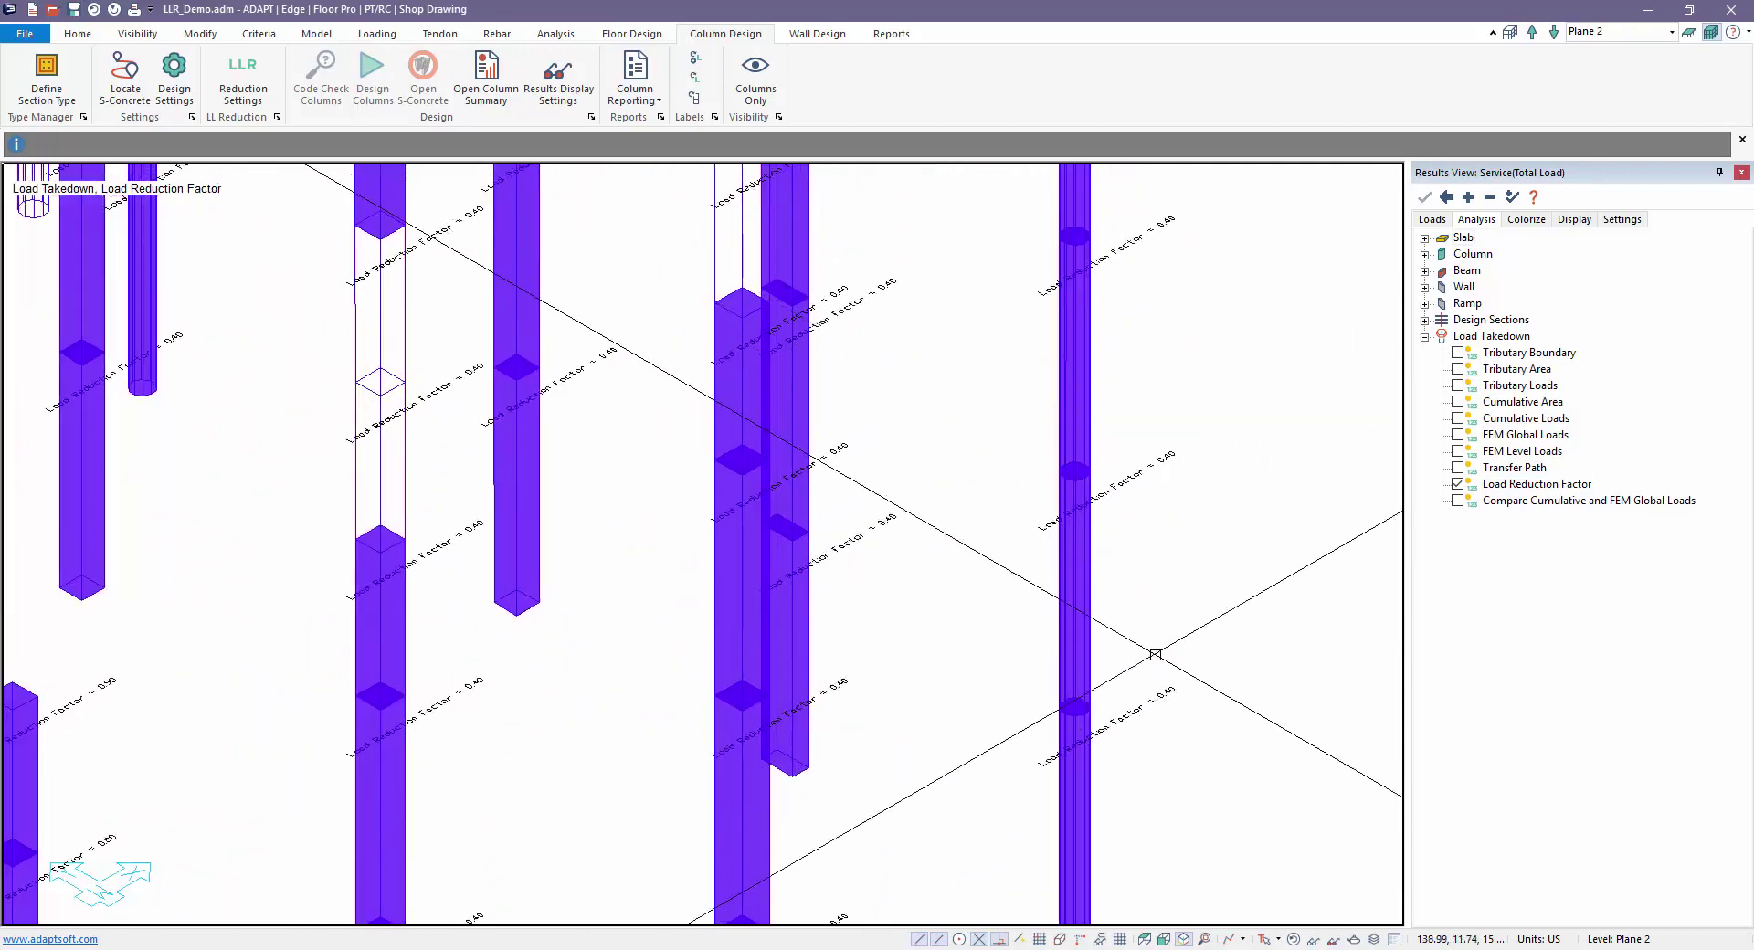
middle_drag(1166, 540, 977, 388)
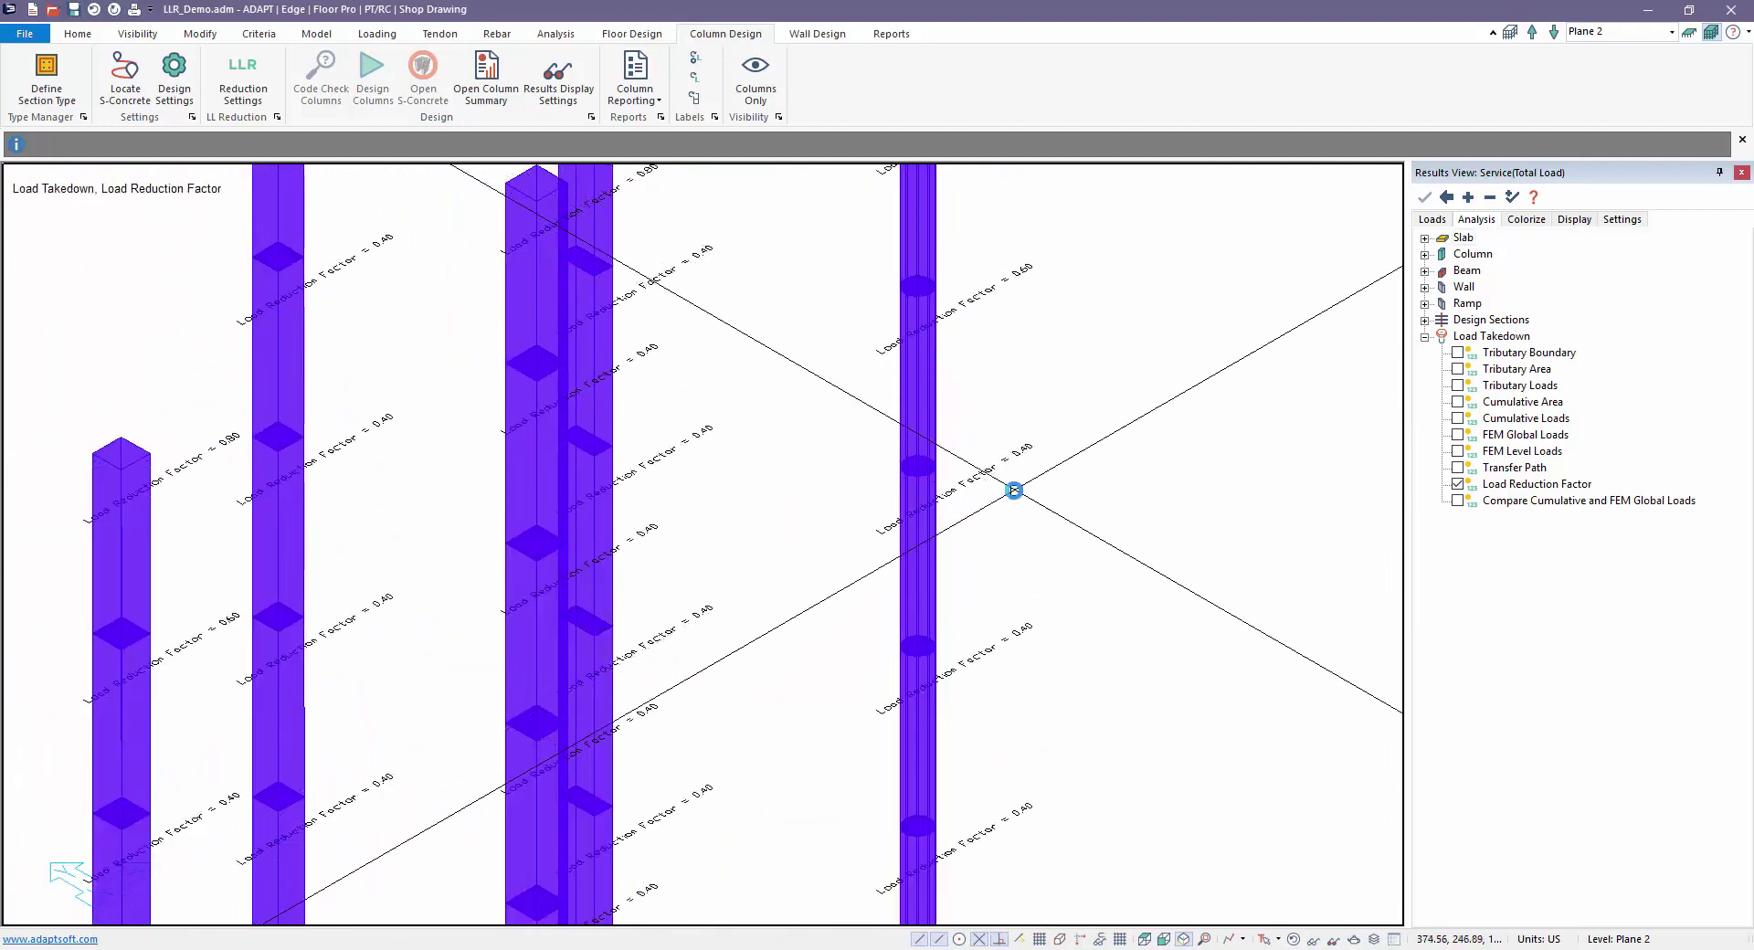
scroll(1012, 493, down, 5)
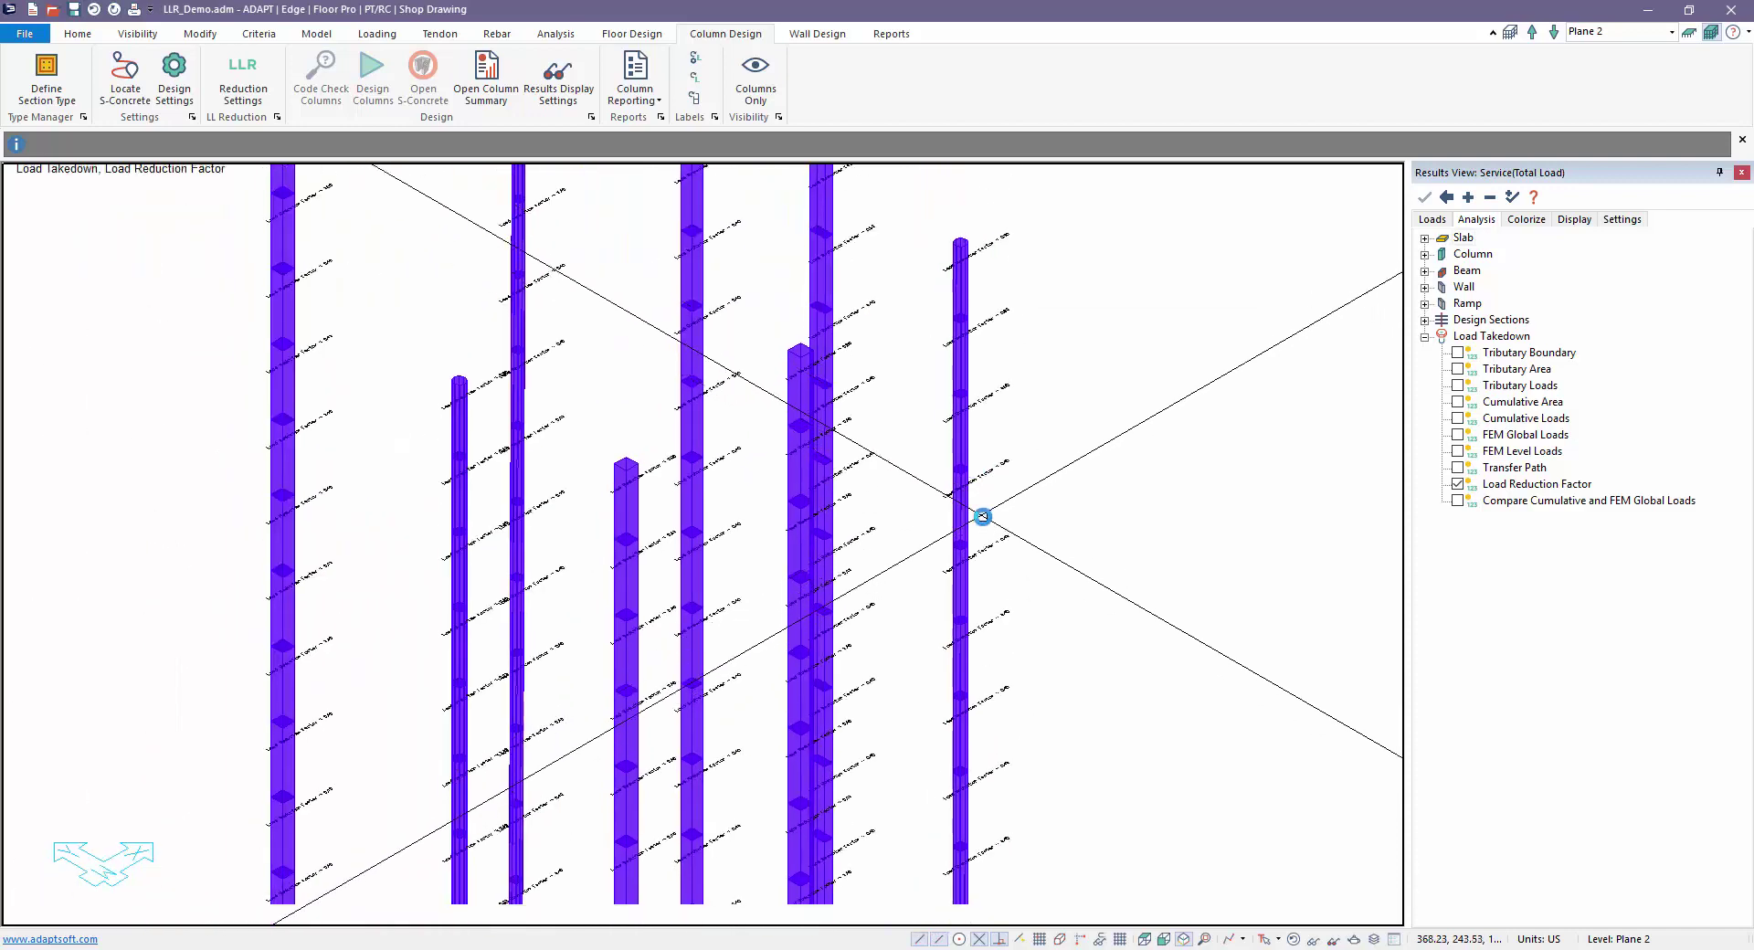
scroll(983, 518, down, 3)
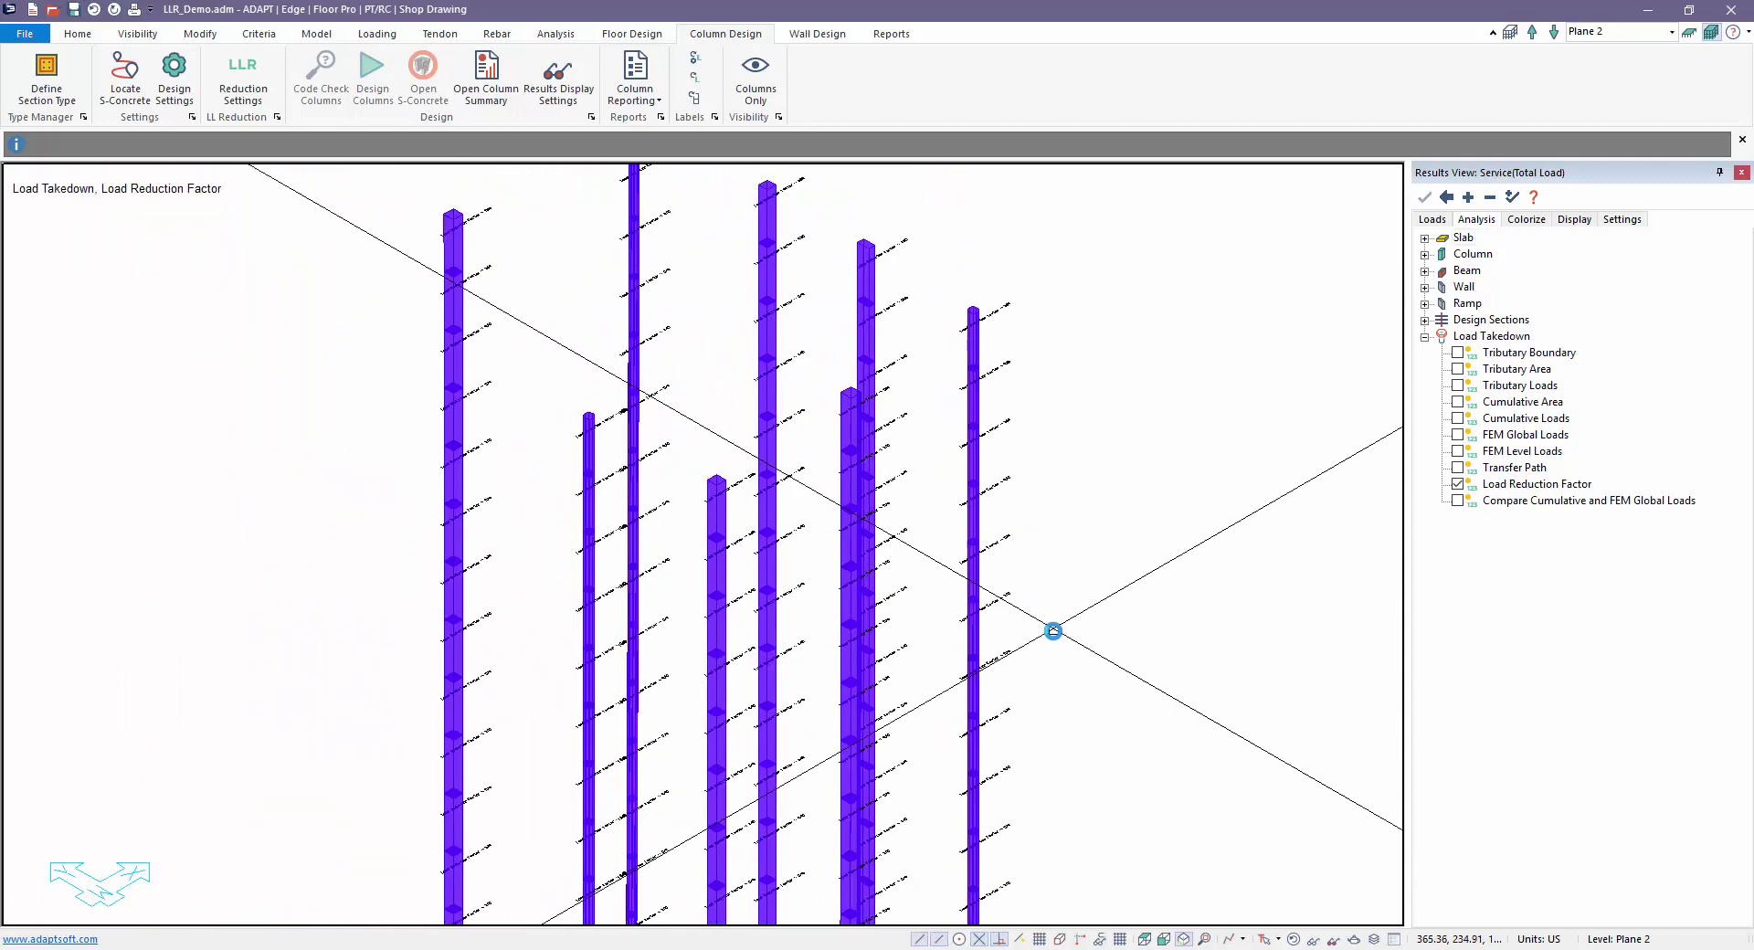
scroll(1052, 607, down, 2)
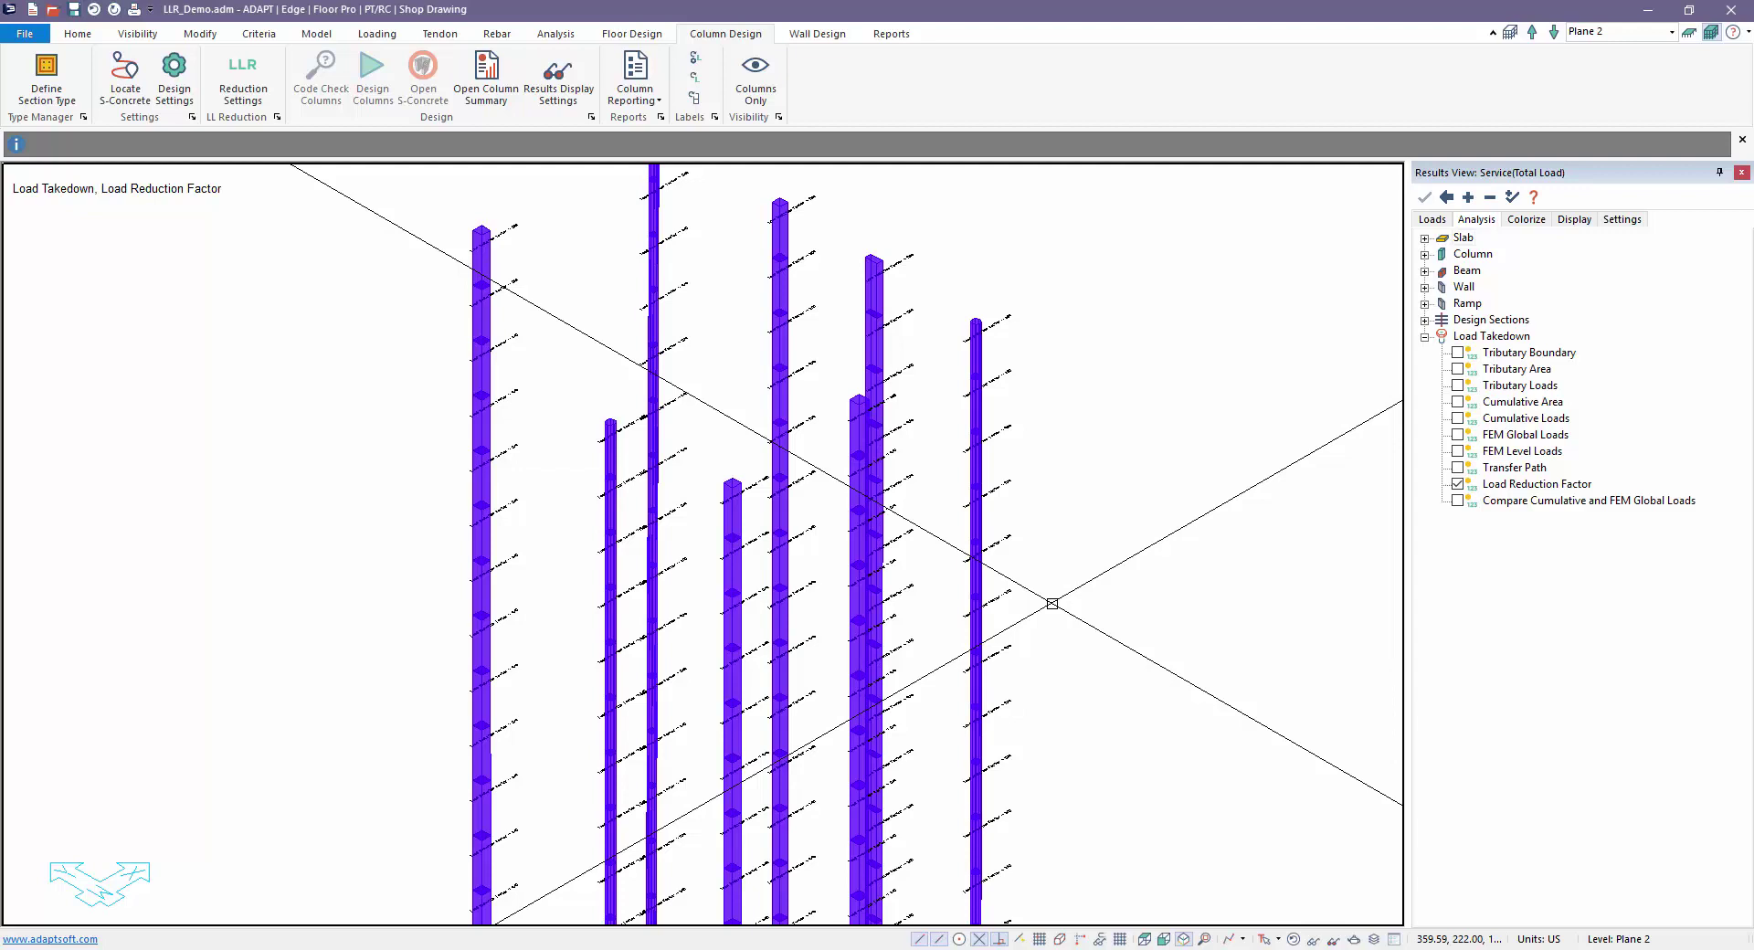
scroll(914, 530, down, 2)
scroll(897, 508, down, 2)
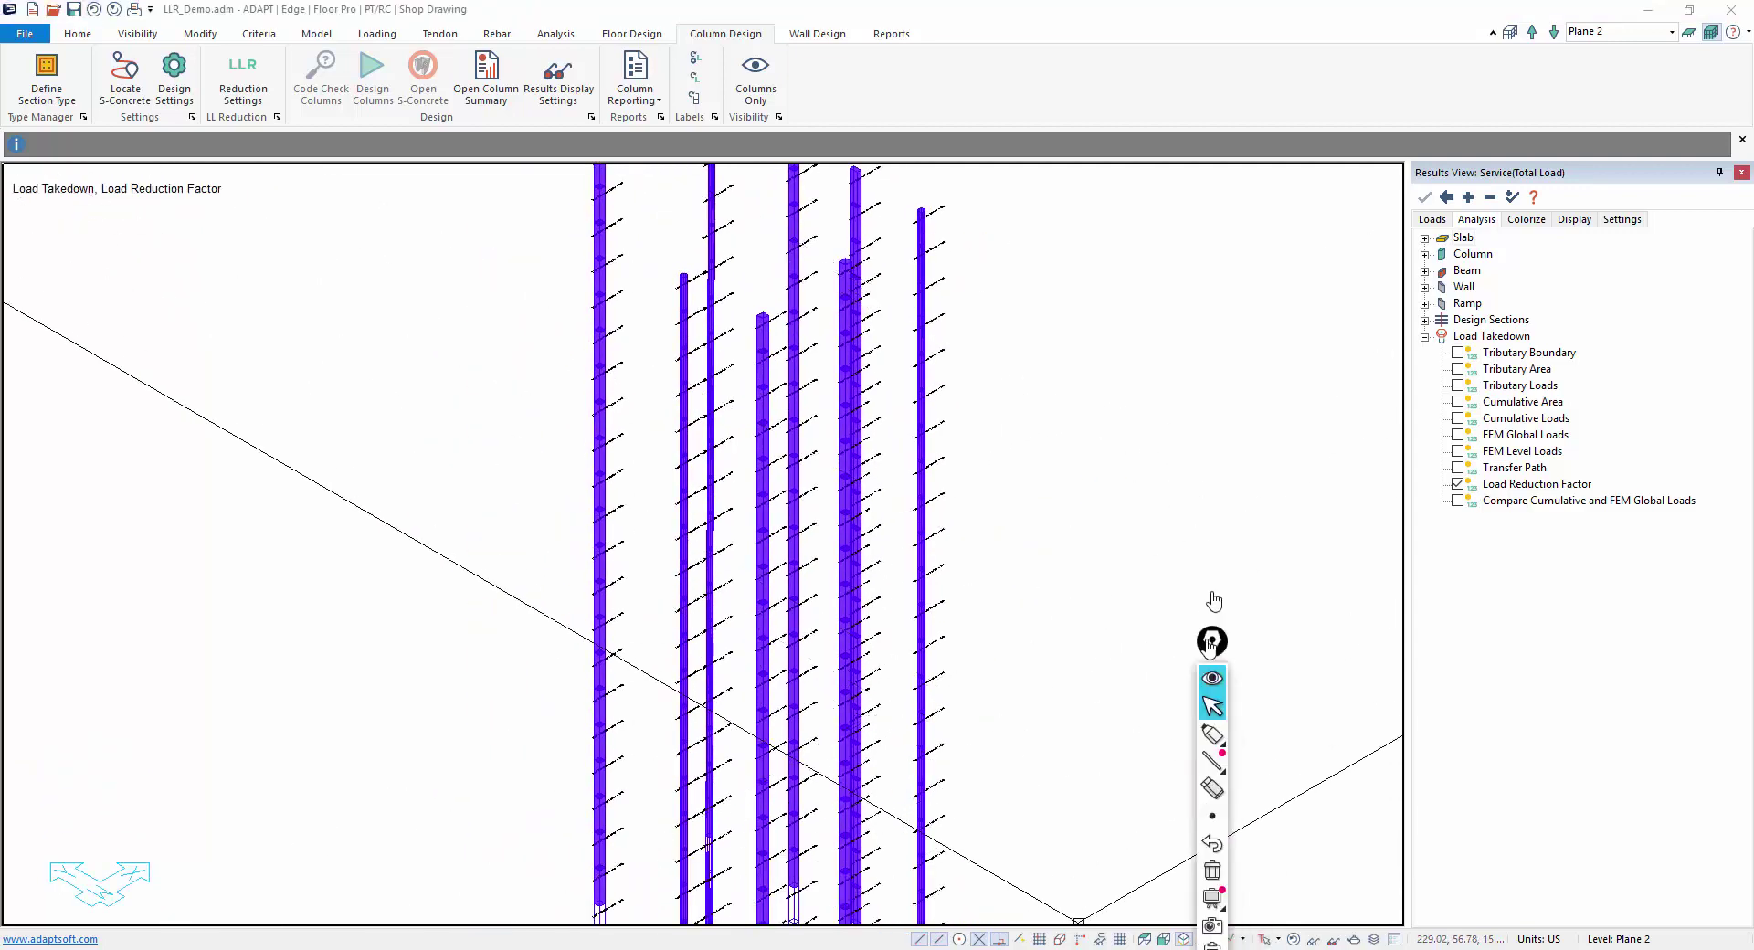
middle_drag(959, 716, 1045, 654)
With the screen marker, handwrite an area note over the column view and underline it
scroll(1021, 759, up, 5)
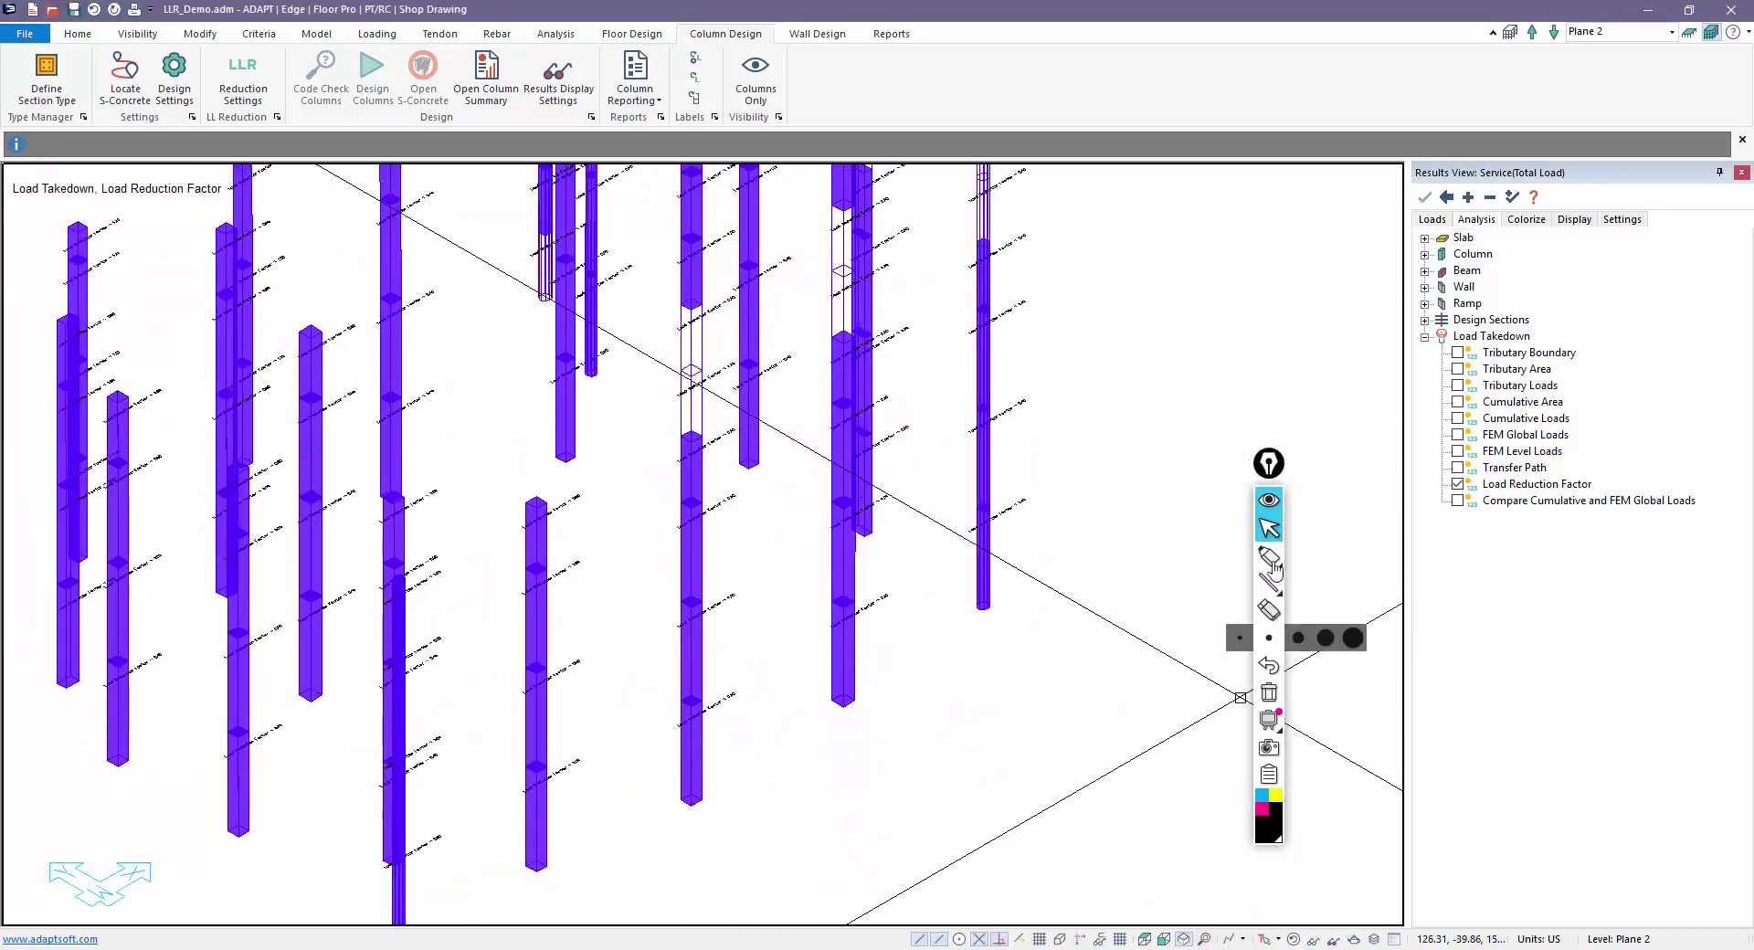
click(1269, 556)
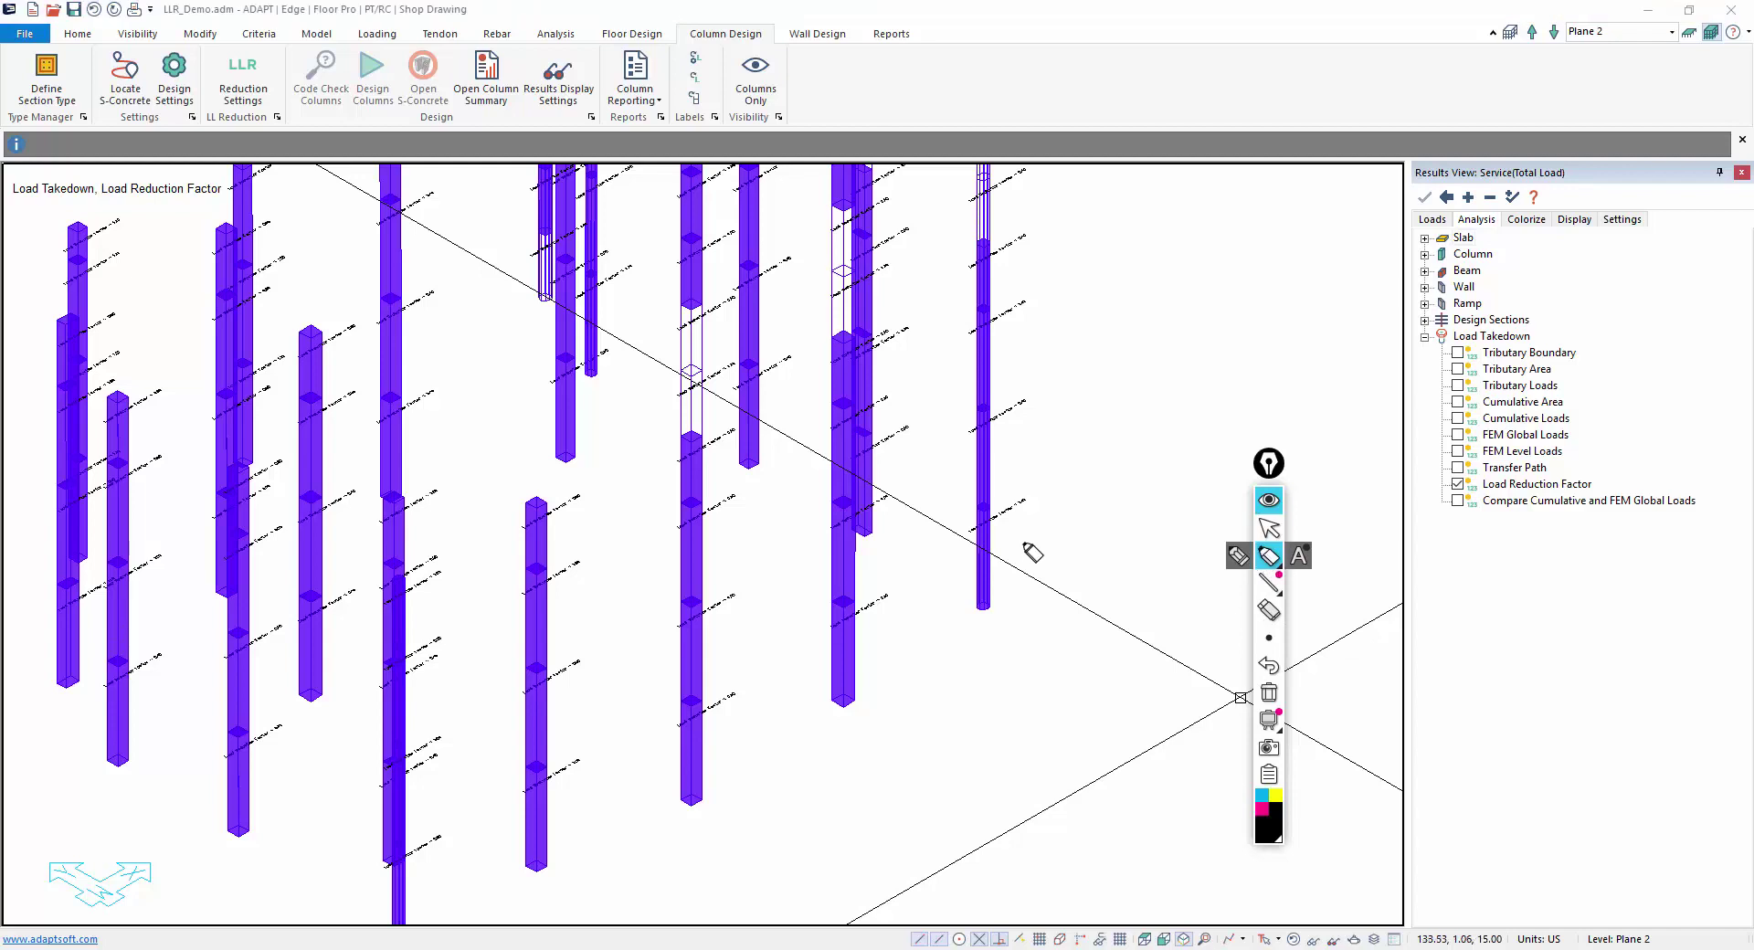
mouse_move(1023, 542)
mouse_down()
mouse_move(1130, 554)
mouse_move(1143, 521)
mouse_up()
drag(1032, 565, 1149, 574)
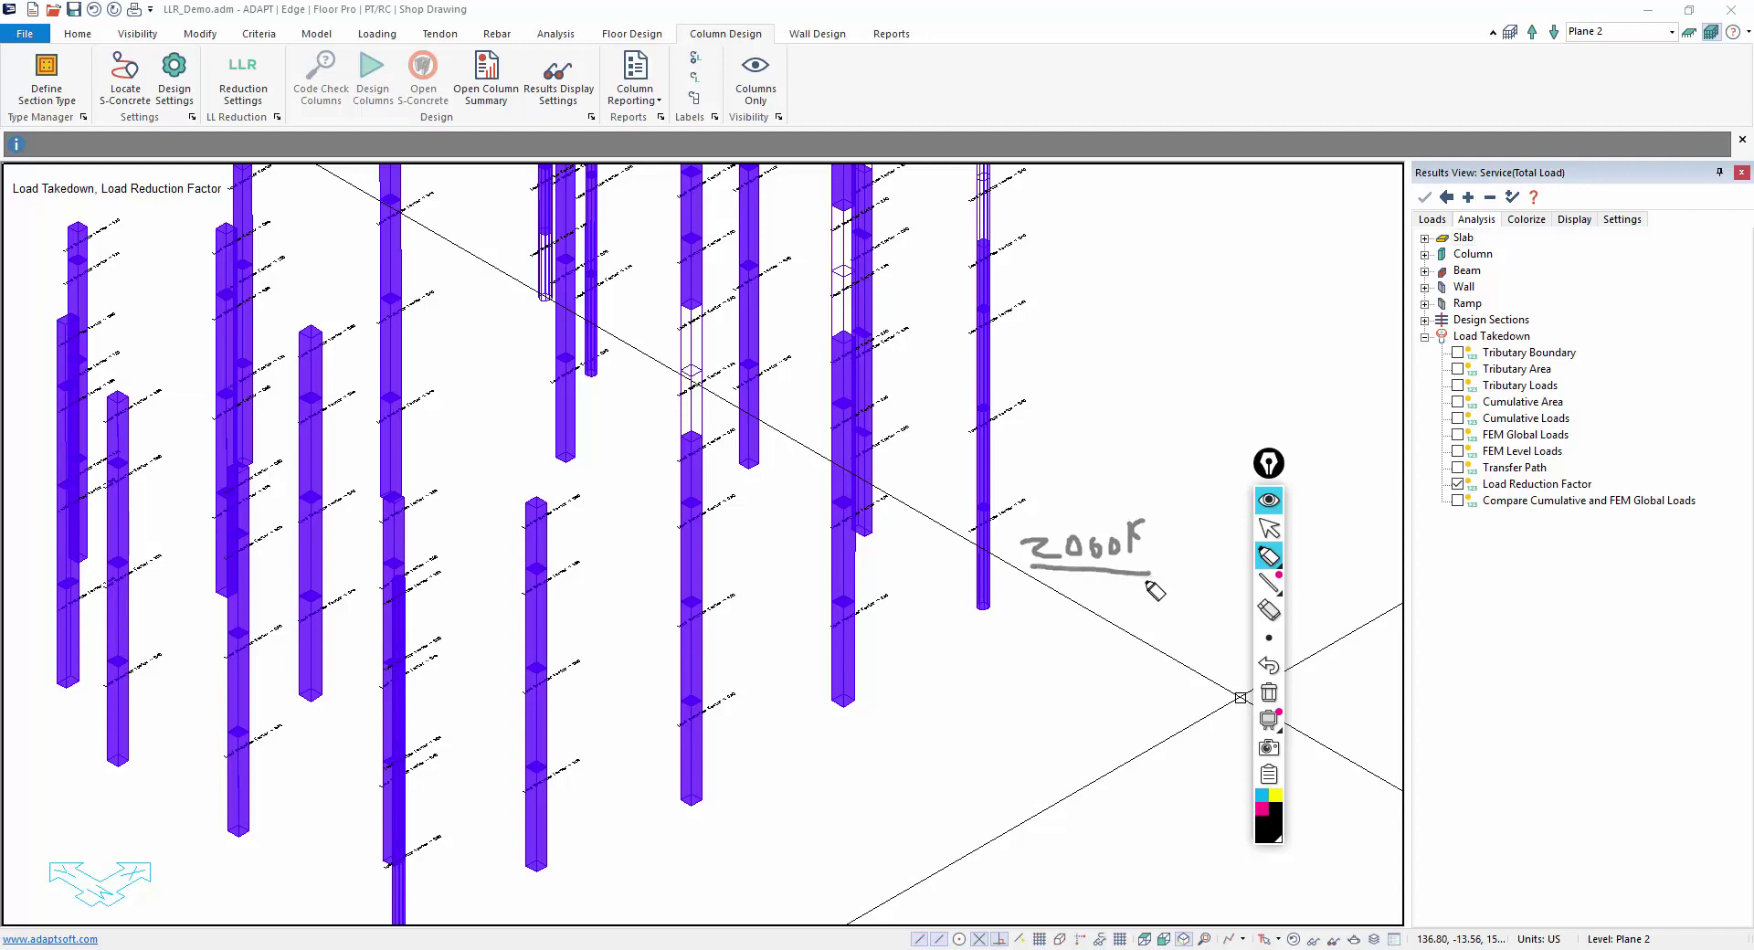
Draw a bracket, stacked lines grouped by a curly brace, and write LL beside it
mouse_move(976, 552)
mouse_down()
mouse_move(969, 609)
mouse_move(1023, 683)
mouse_up()
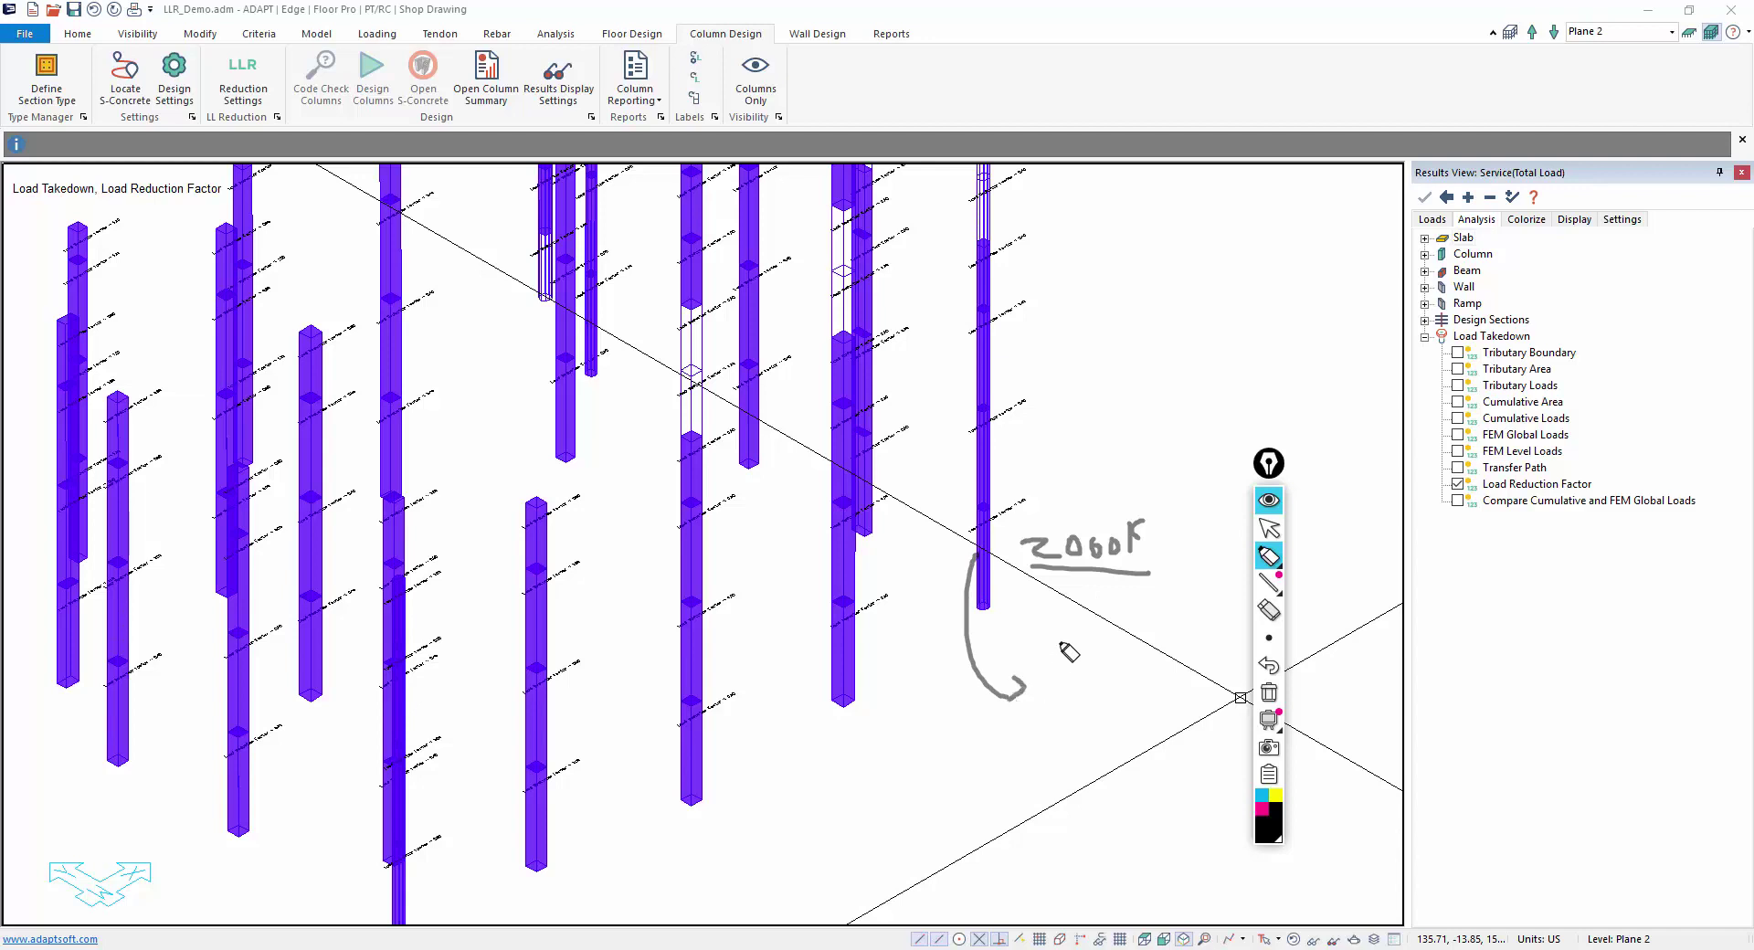
mouse_move(1041, 619)
mouse_down()
mouse_move(1131, 622)
mouse_move(1119, 670)
mouse_move(1139, 700)
mouse_up()
click(1043, 639)
drag(1140, 600, 1173, 704)
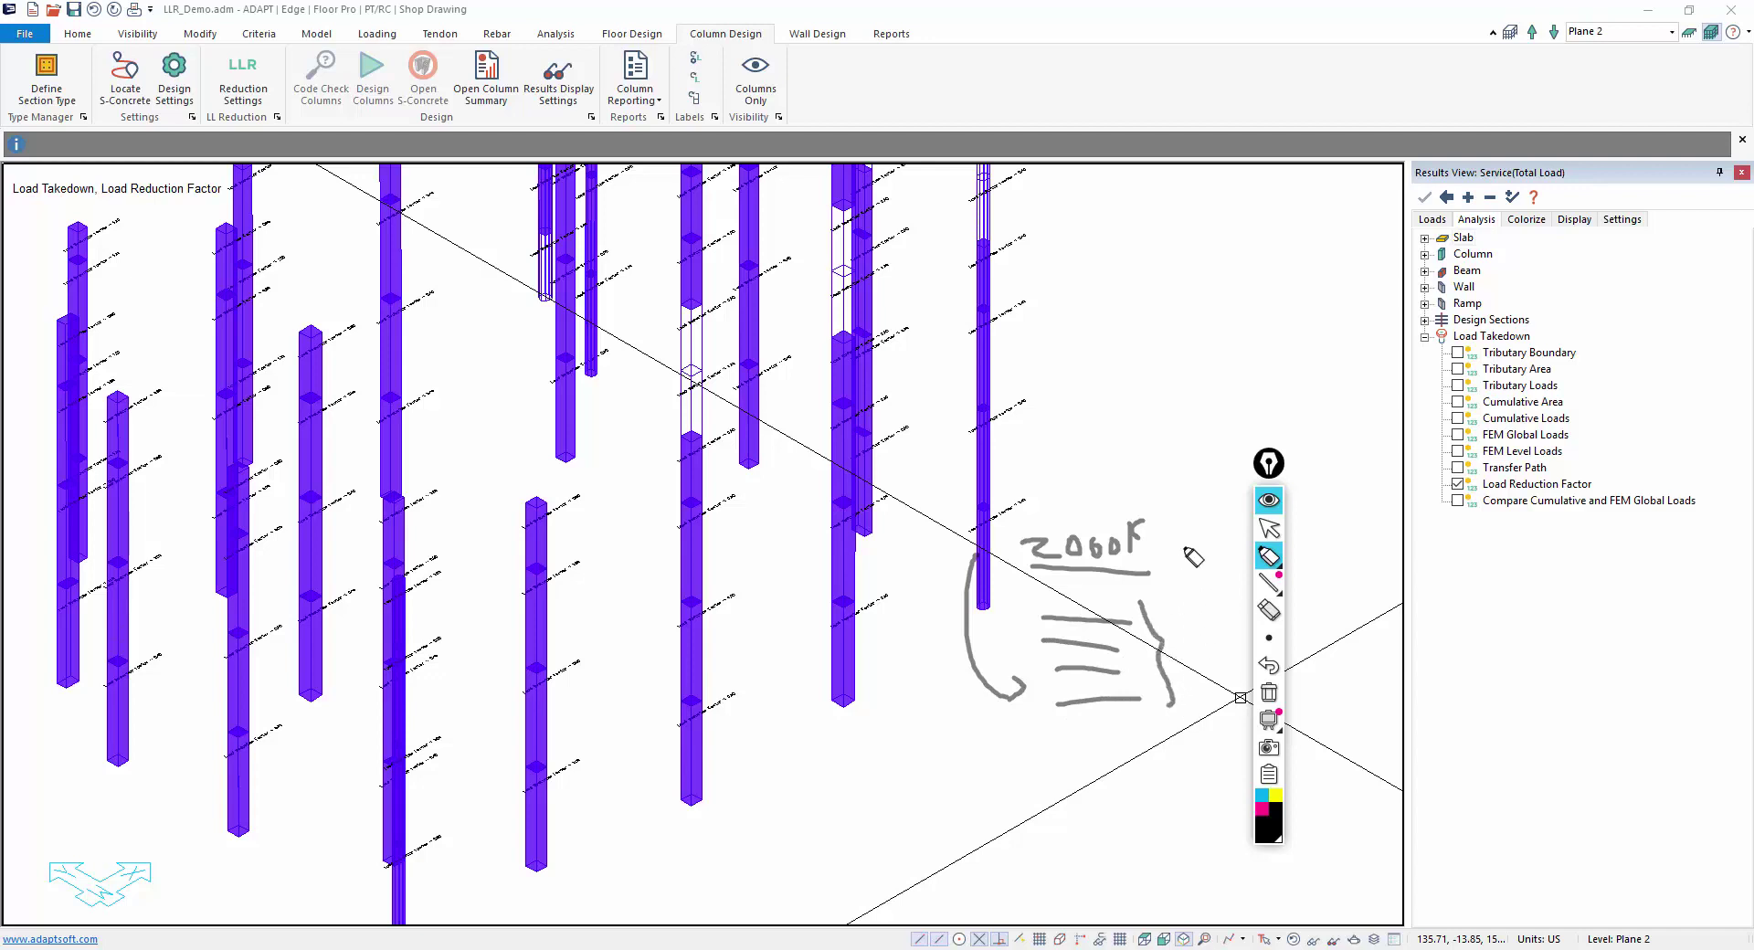
drag(1187, 627, 1228, 655)
click(1214, 624)
drag(1016, 516, 1055, 492)
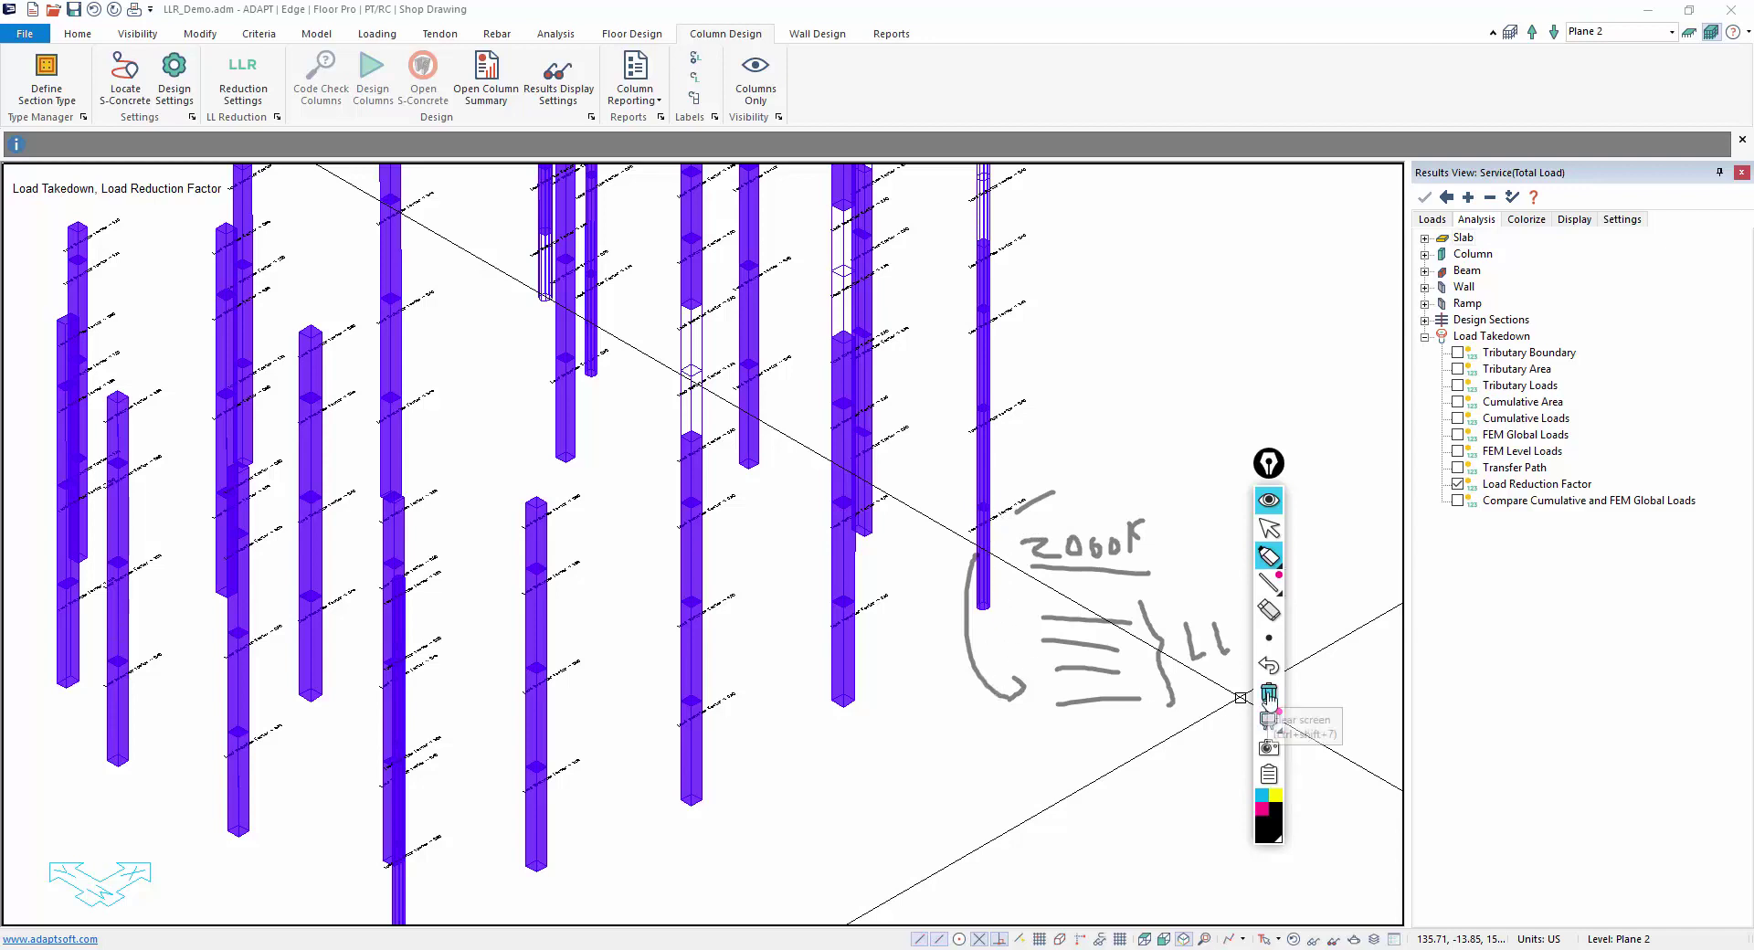
Select Service (Total Load) and show column axial forces beside the 0.40 factors, minimum -3939.57 kip
click(1269, 530)
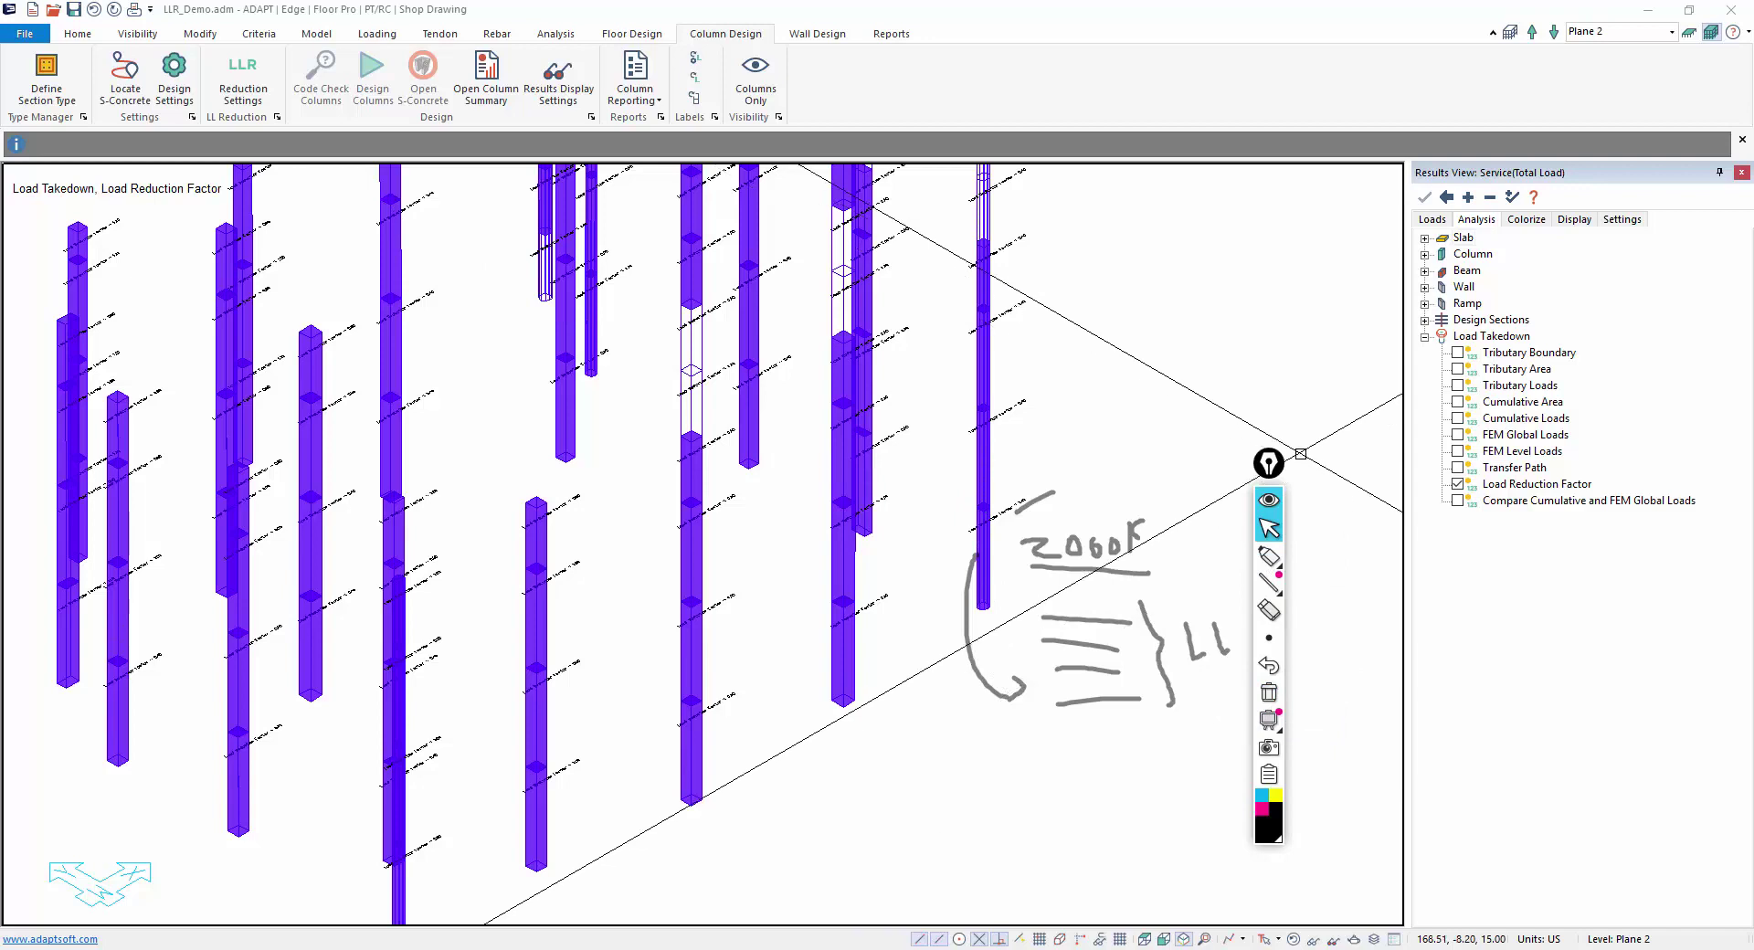
click(1425, 254)
click(1436, 219)
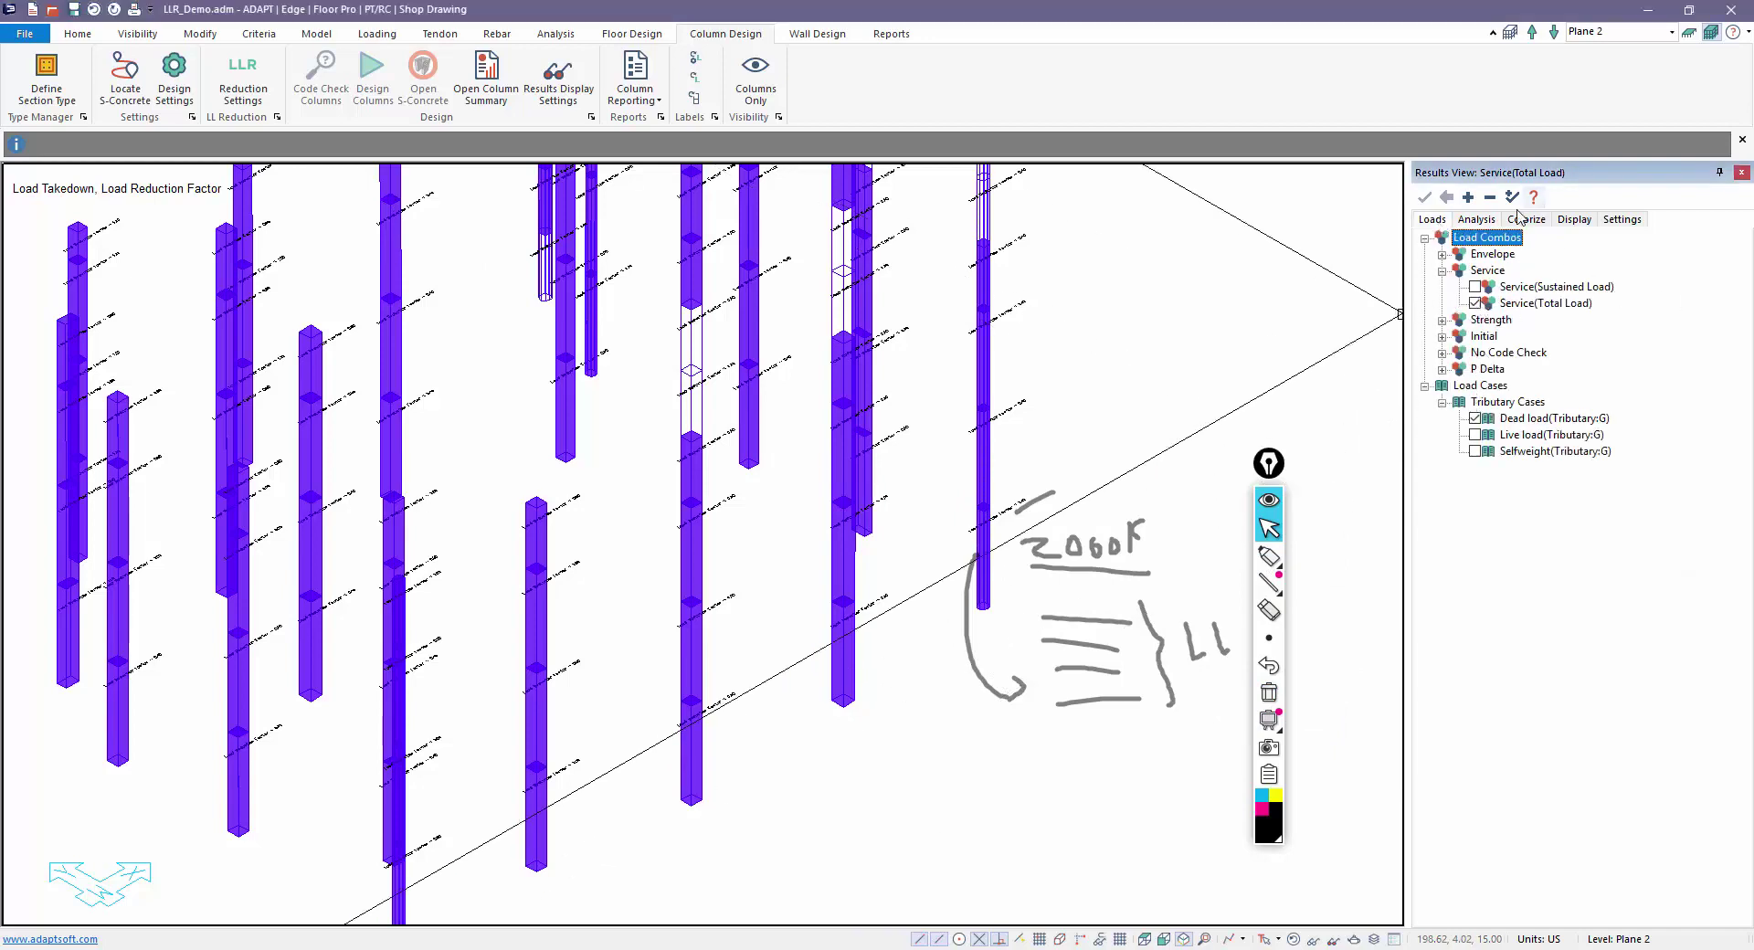
click(1477, 219)
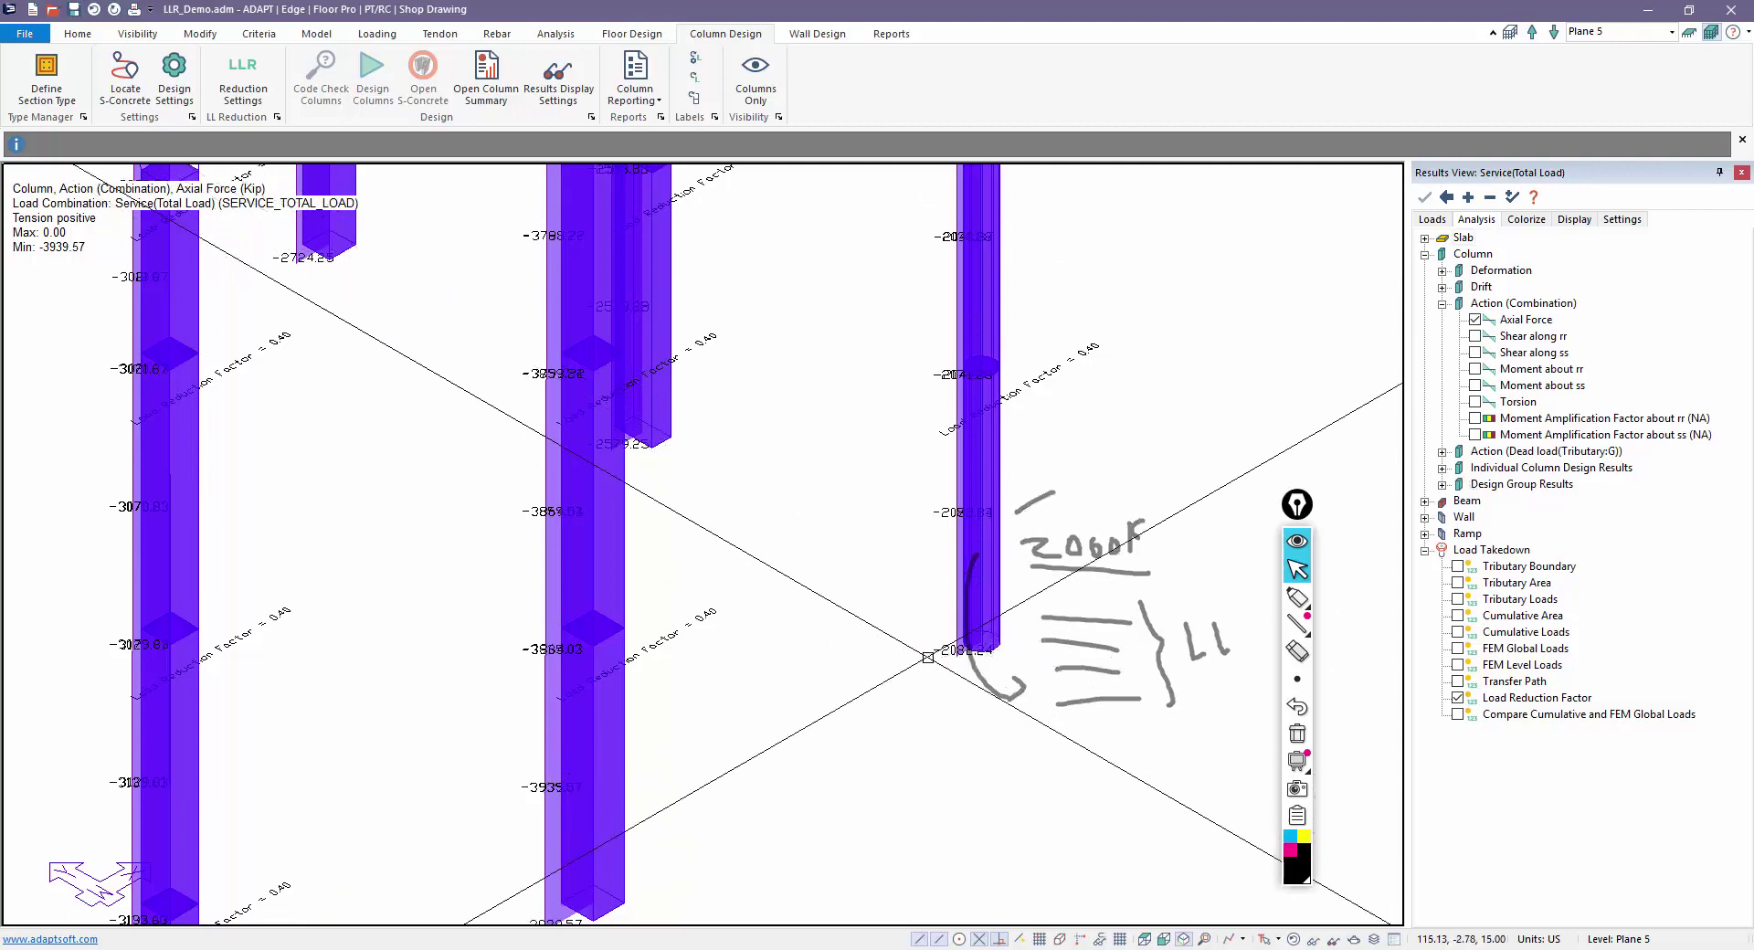
scroll(931, 696, up, 4)
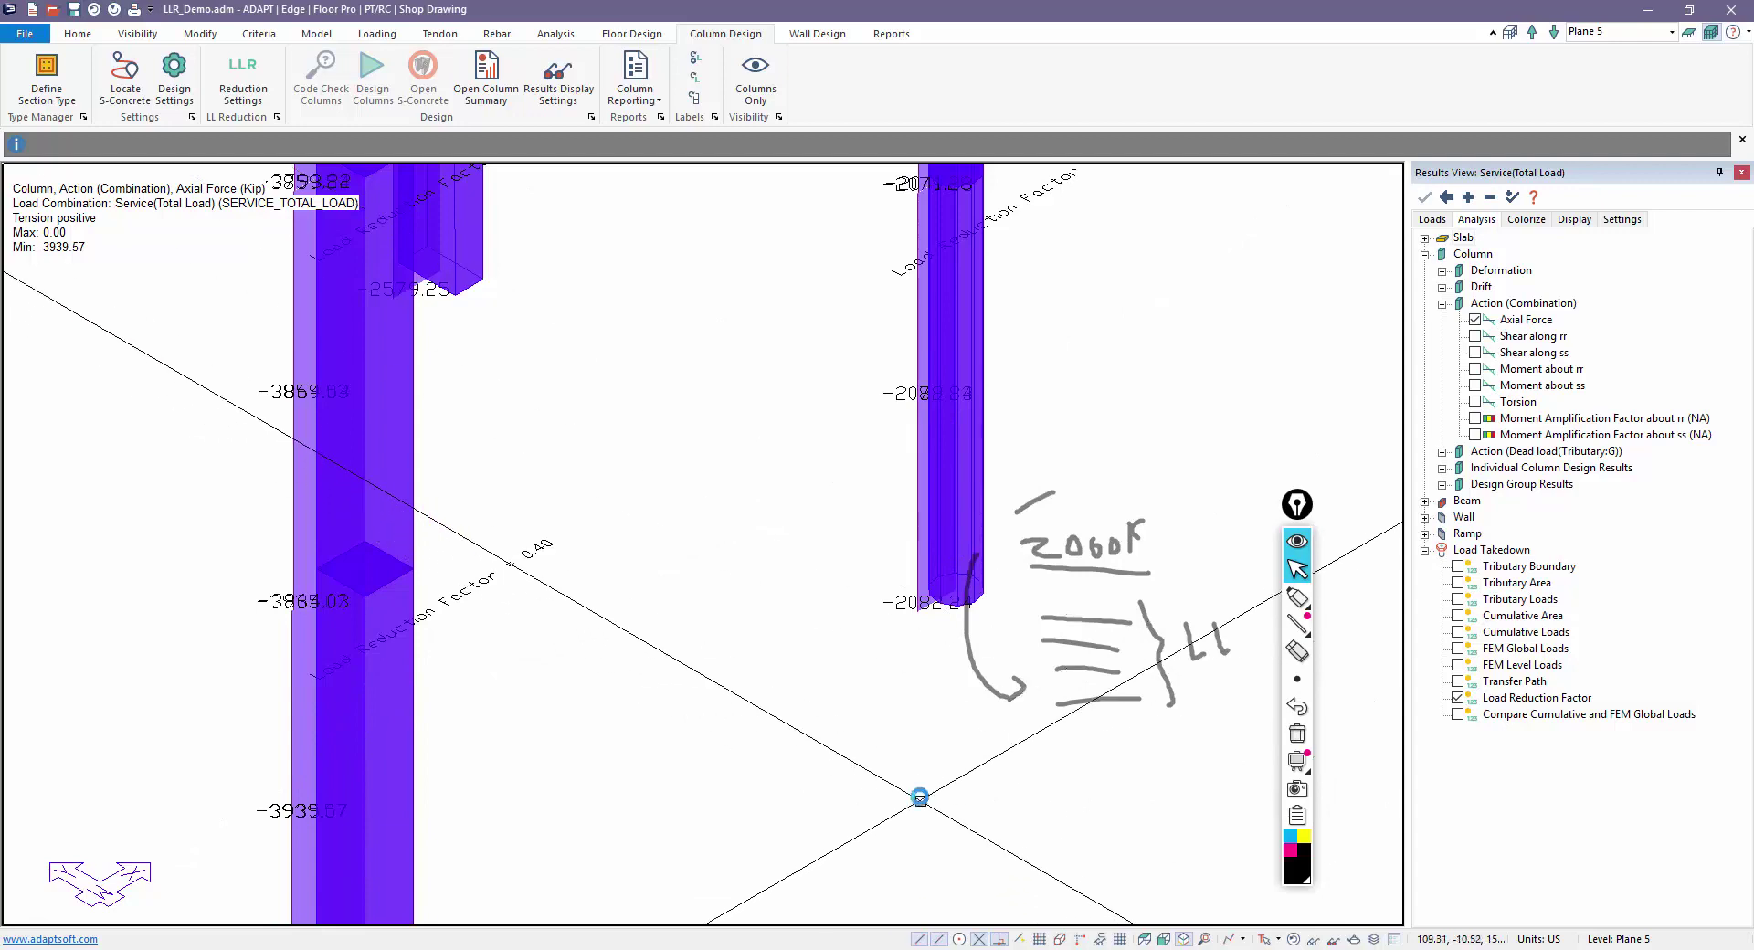
scroll(920, 798, down, 2)
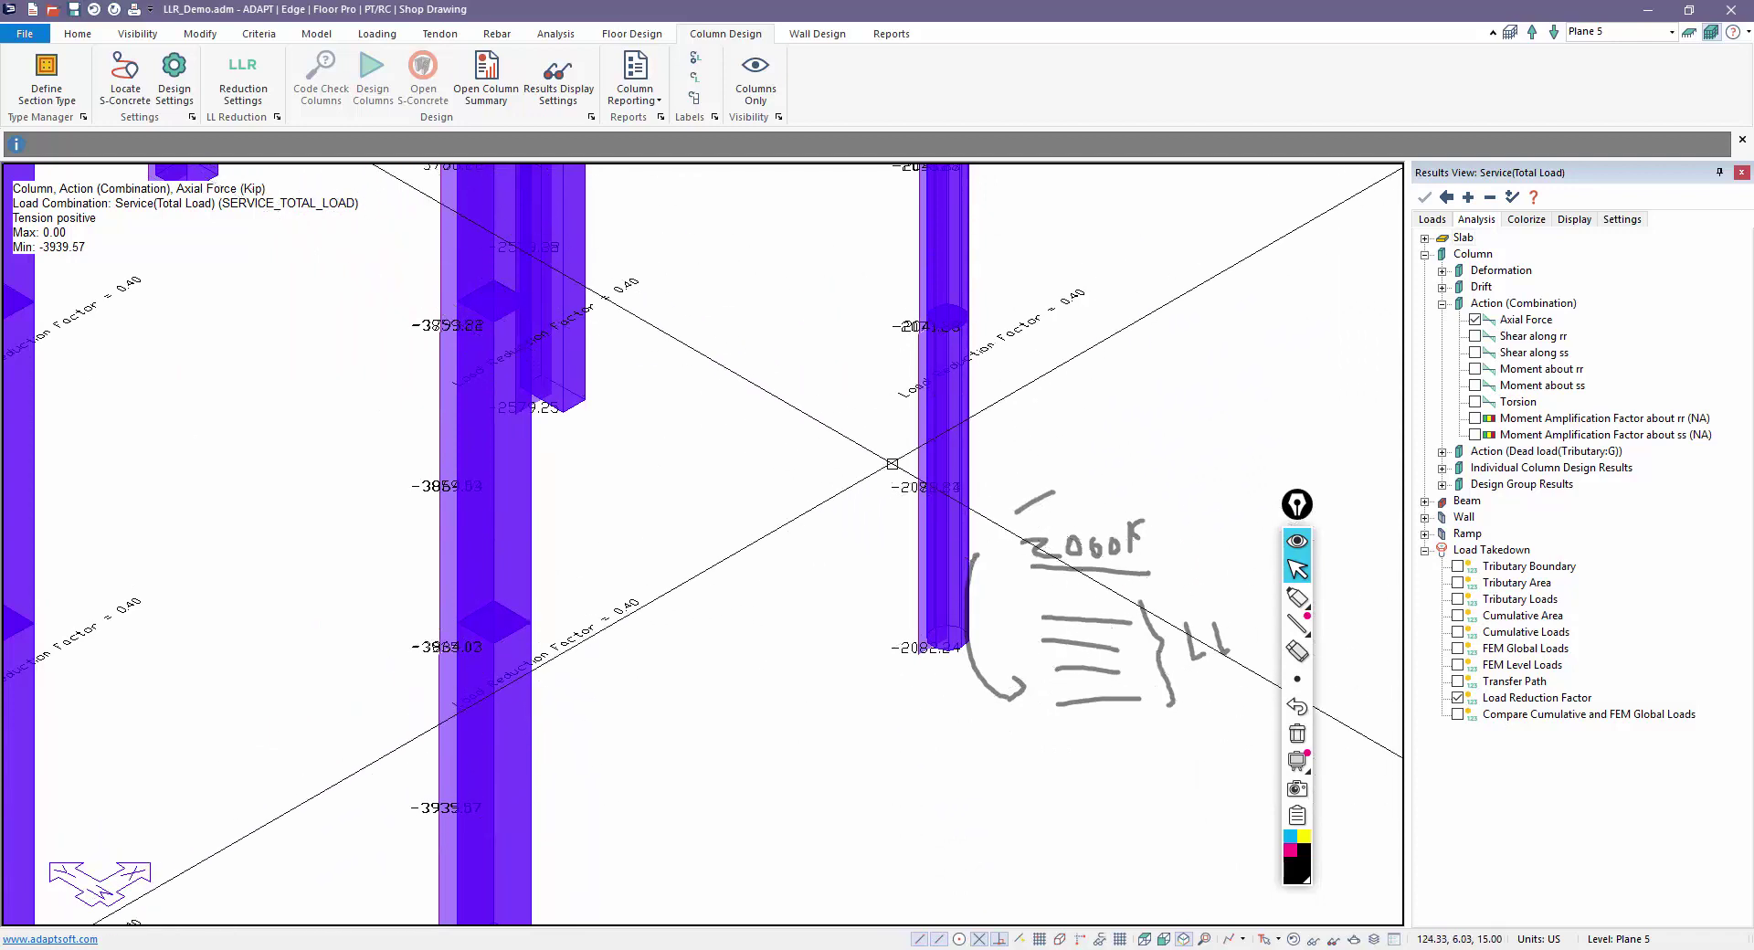
Turn Load Reduction on in the column design options, then cancel without keeping changes
click(168, 88)
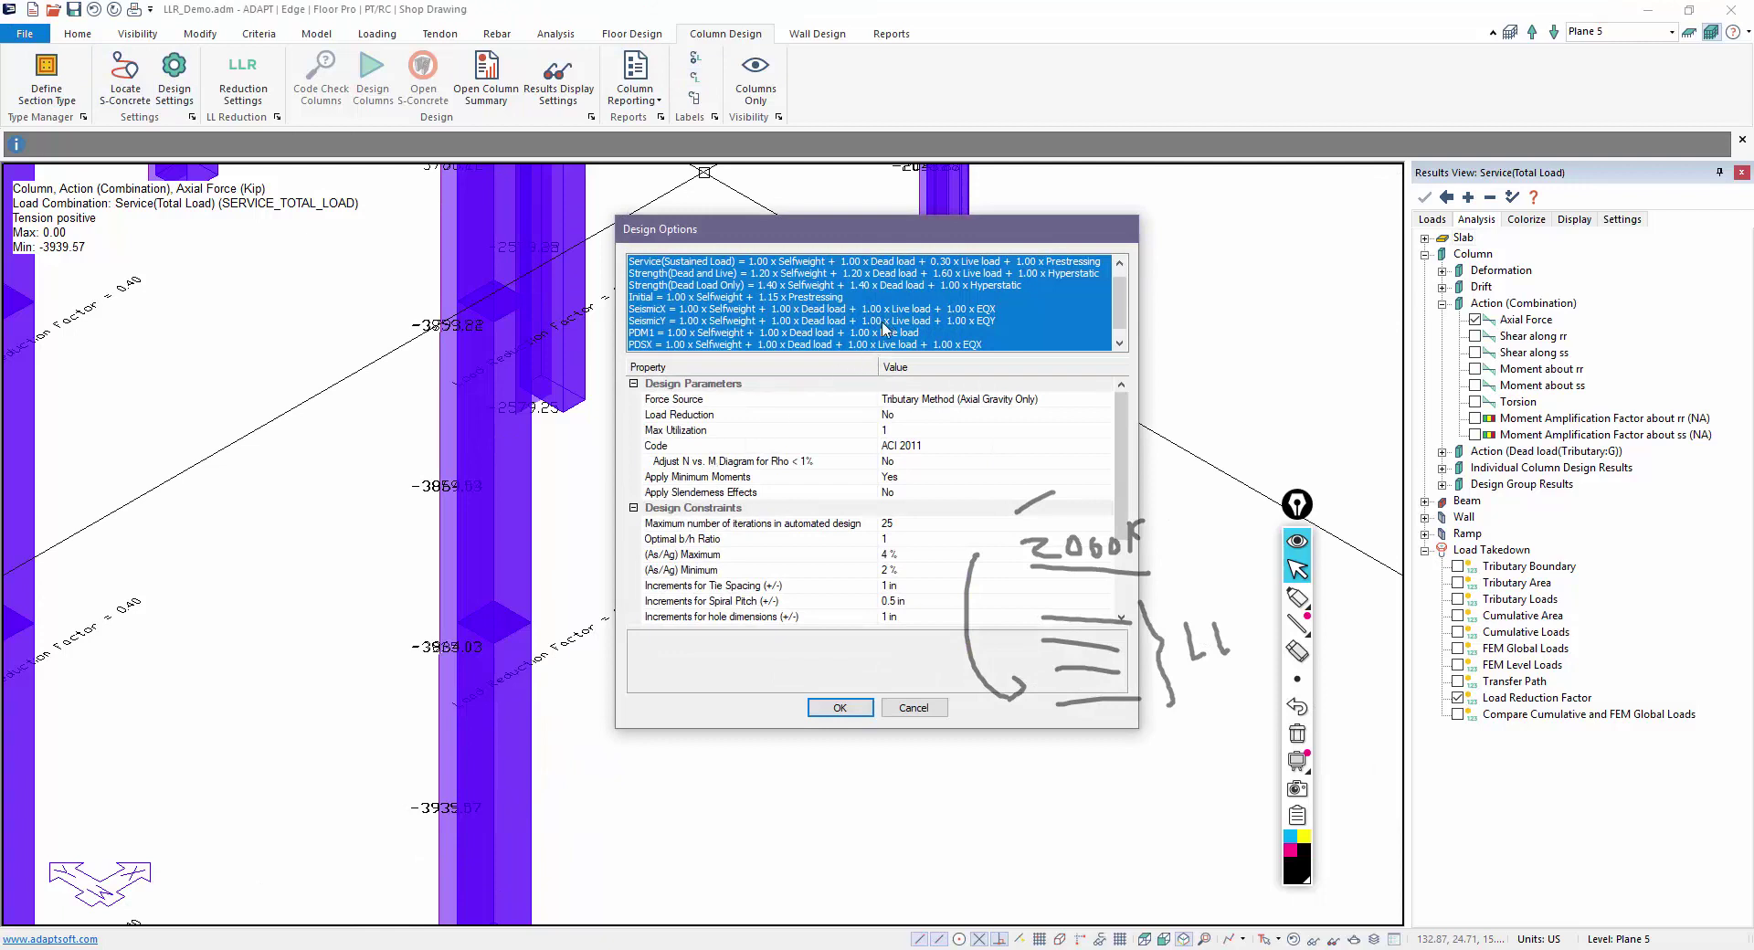
drag(876, 239, 715, 180)
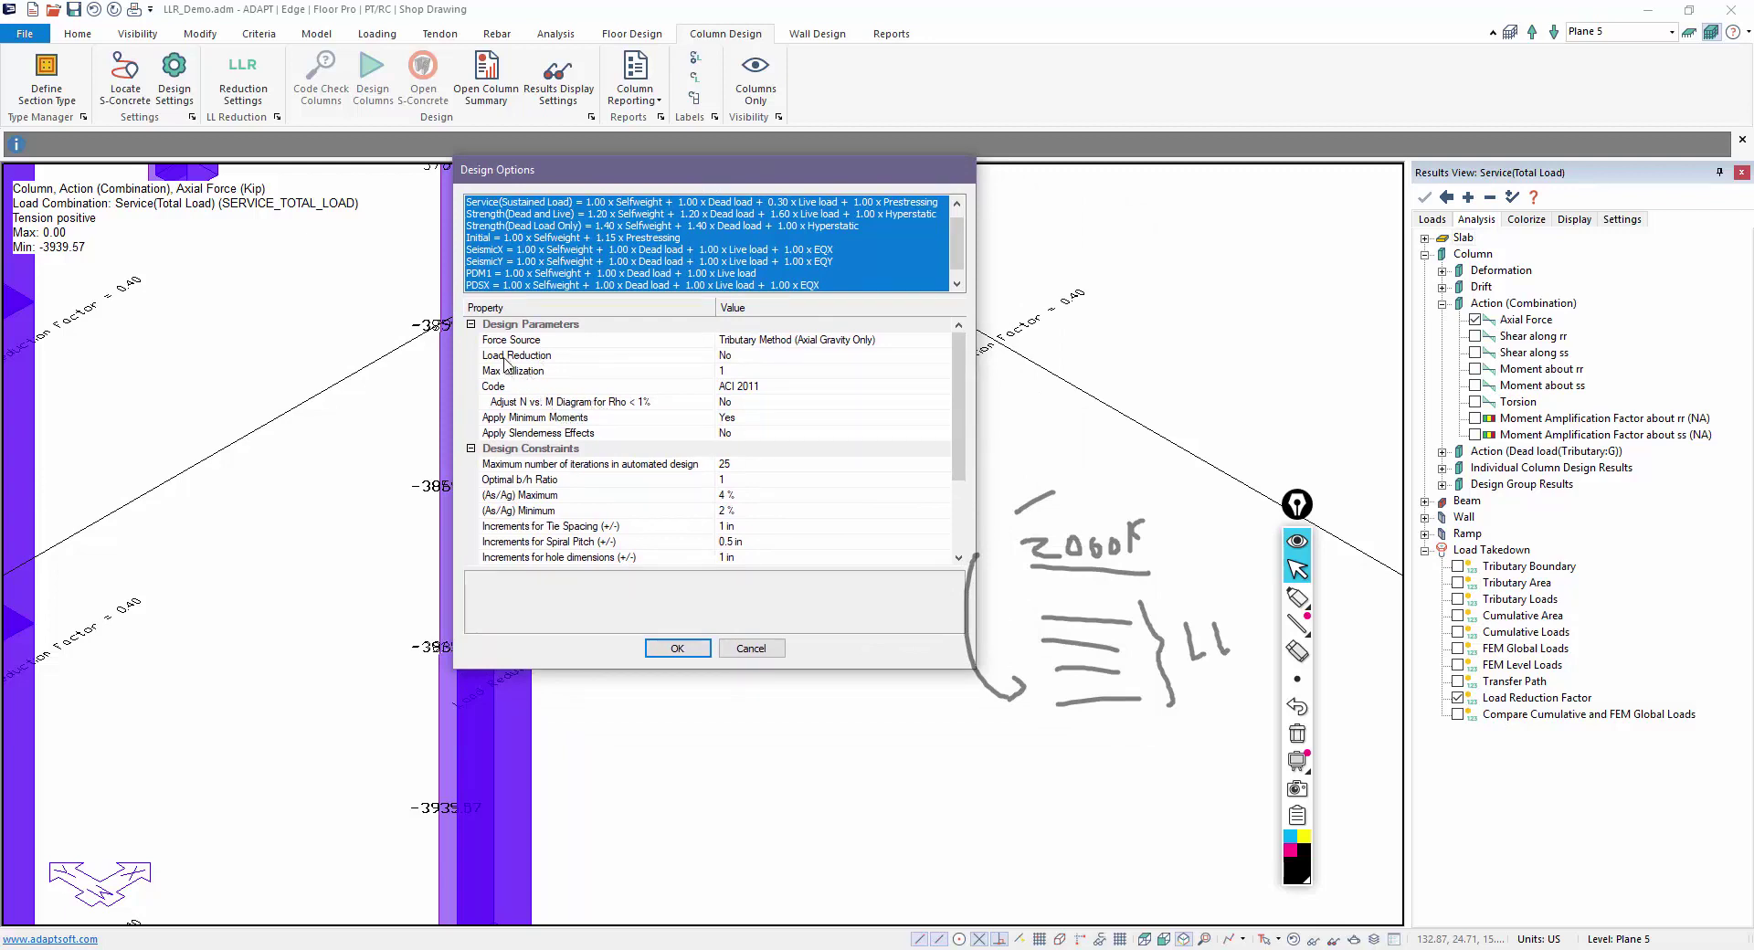
click(735, 358)
click(737, 358)
click(739, 371)
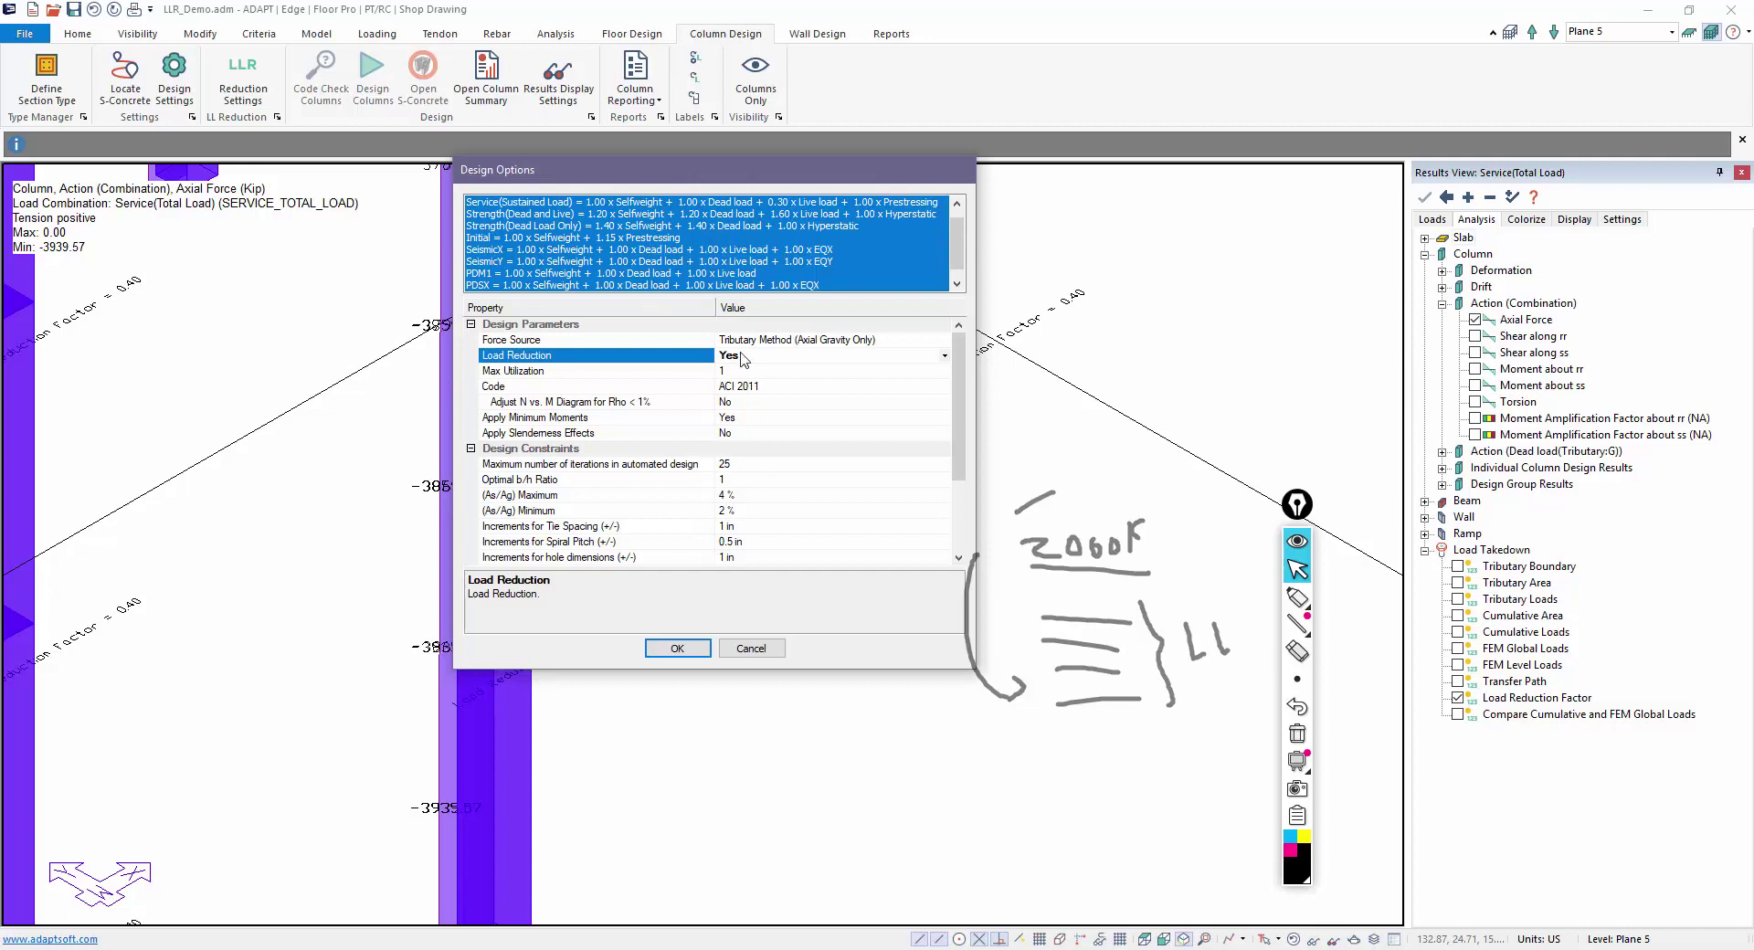
click(777, 654)
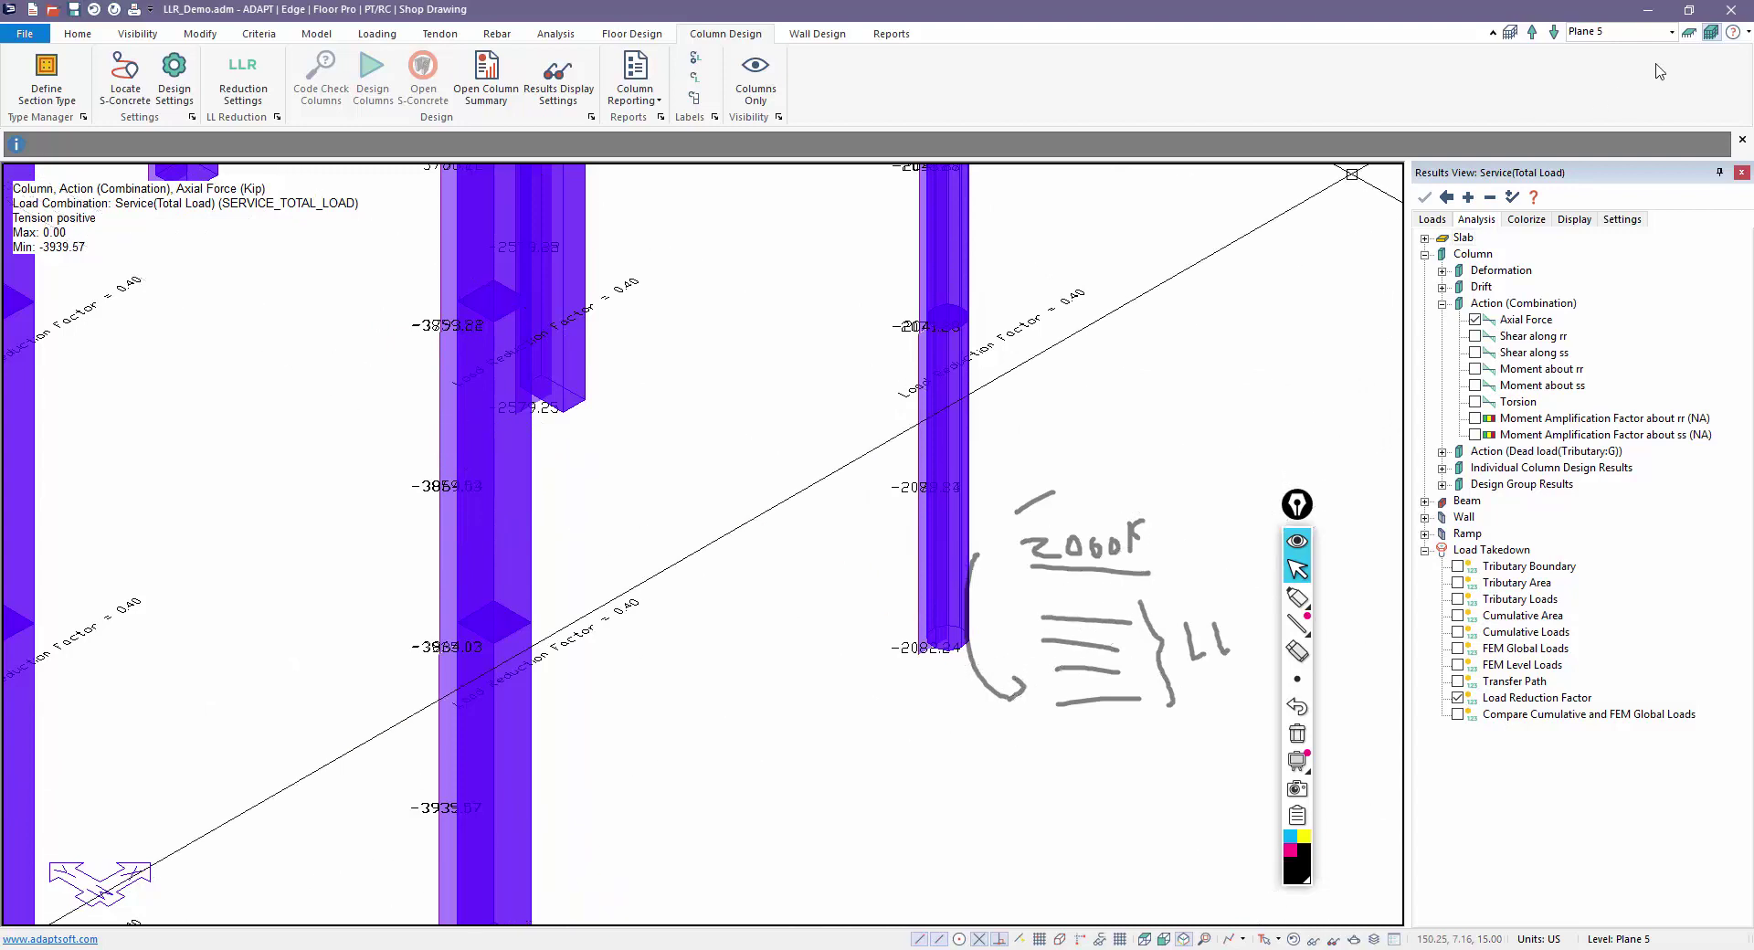
Hide the column axial force and load reduction factor labels
click(1474, 318)
scroll(908, 545, down, 3)
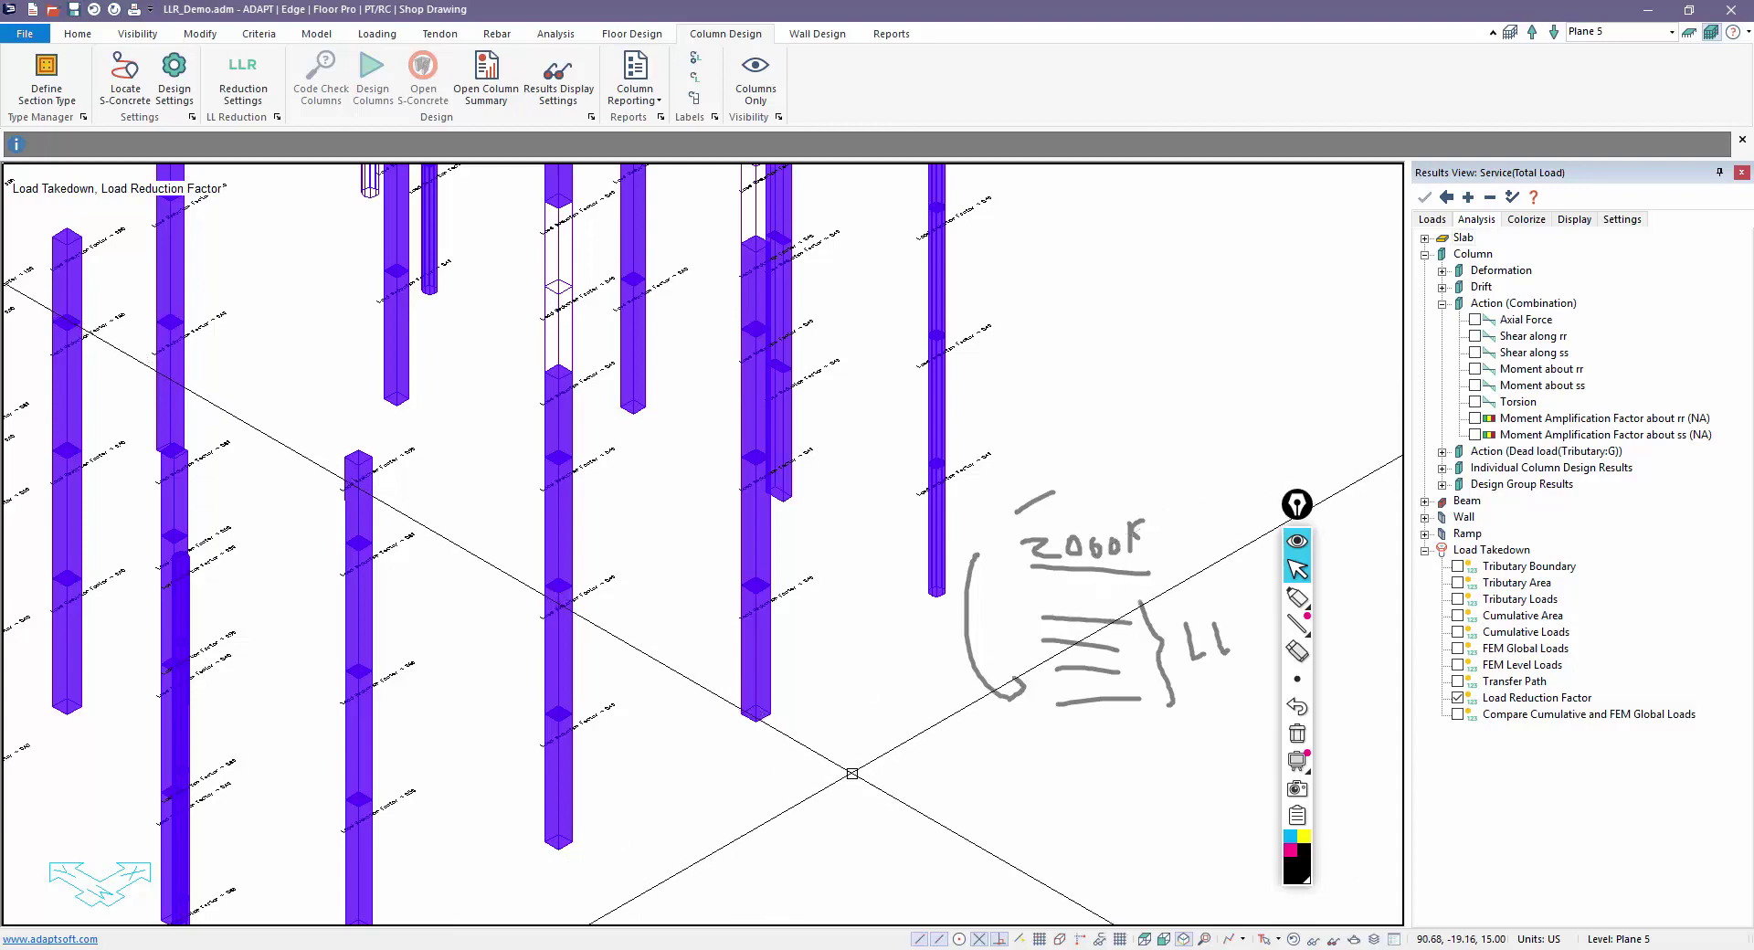
scroll(950, 804, down, 10)
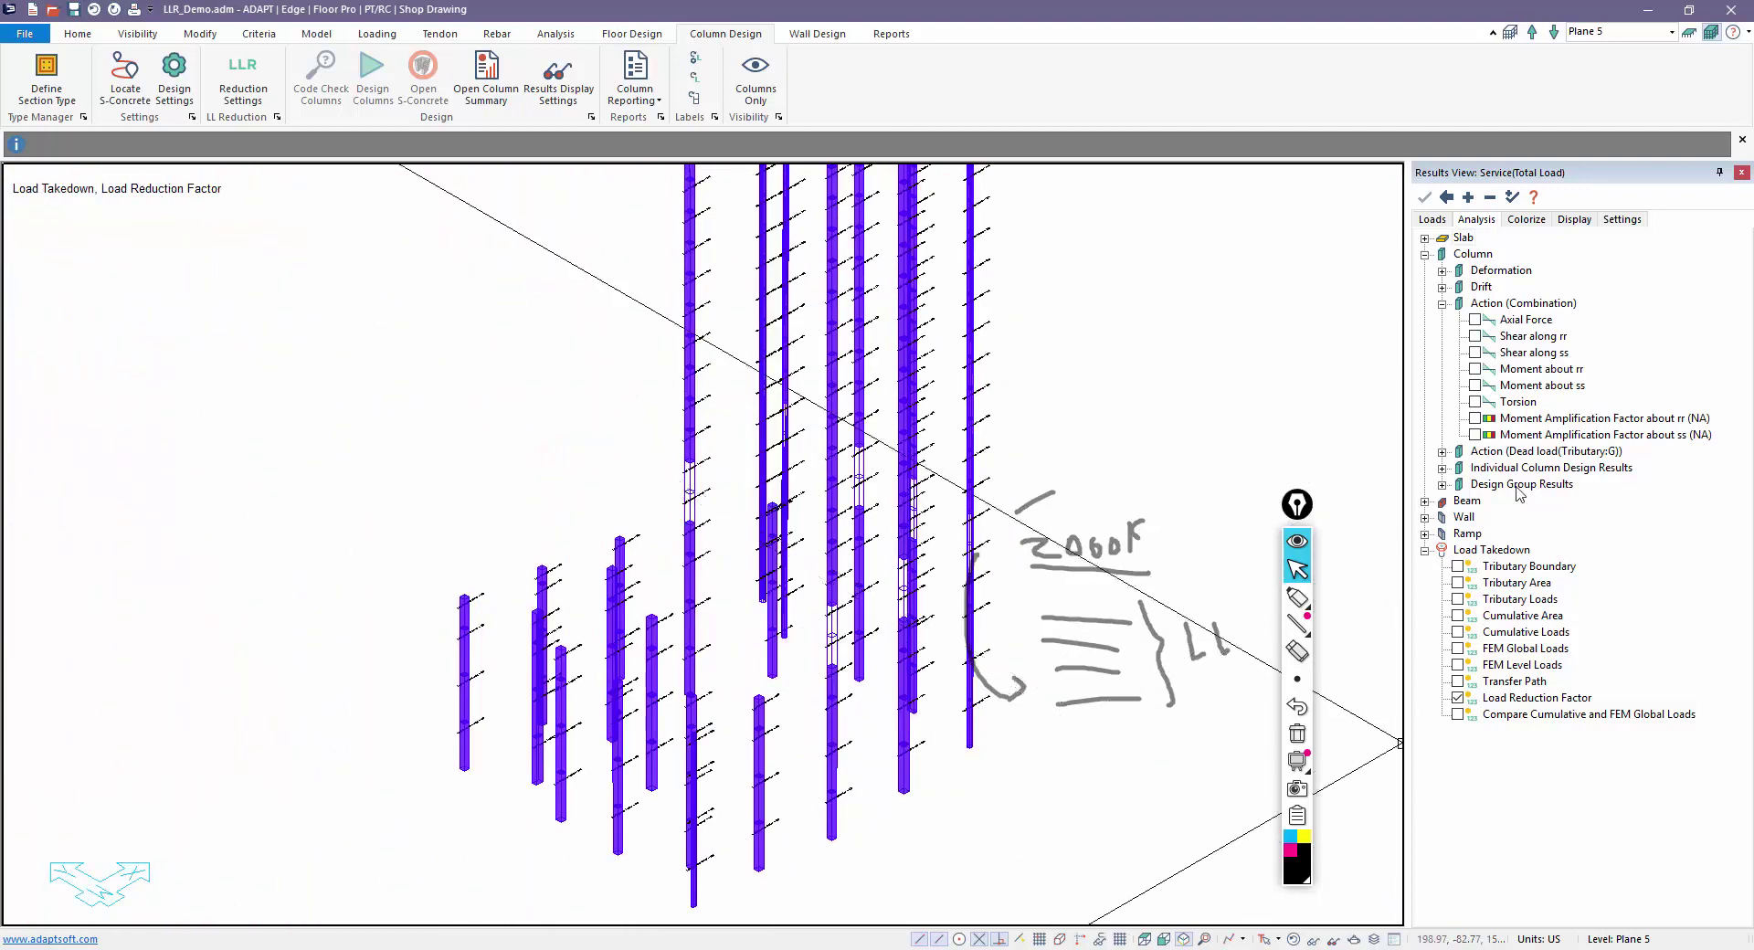
click(1456, 696)
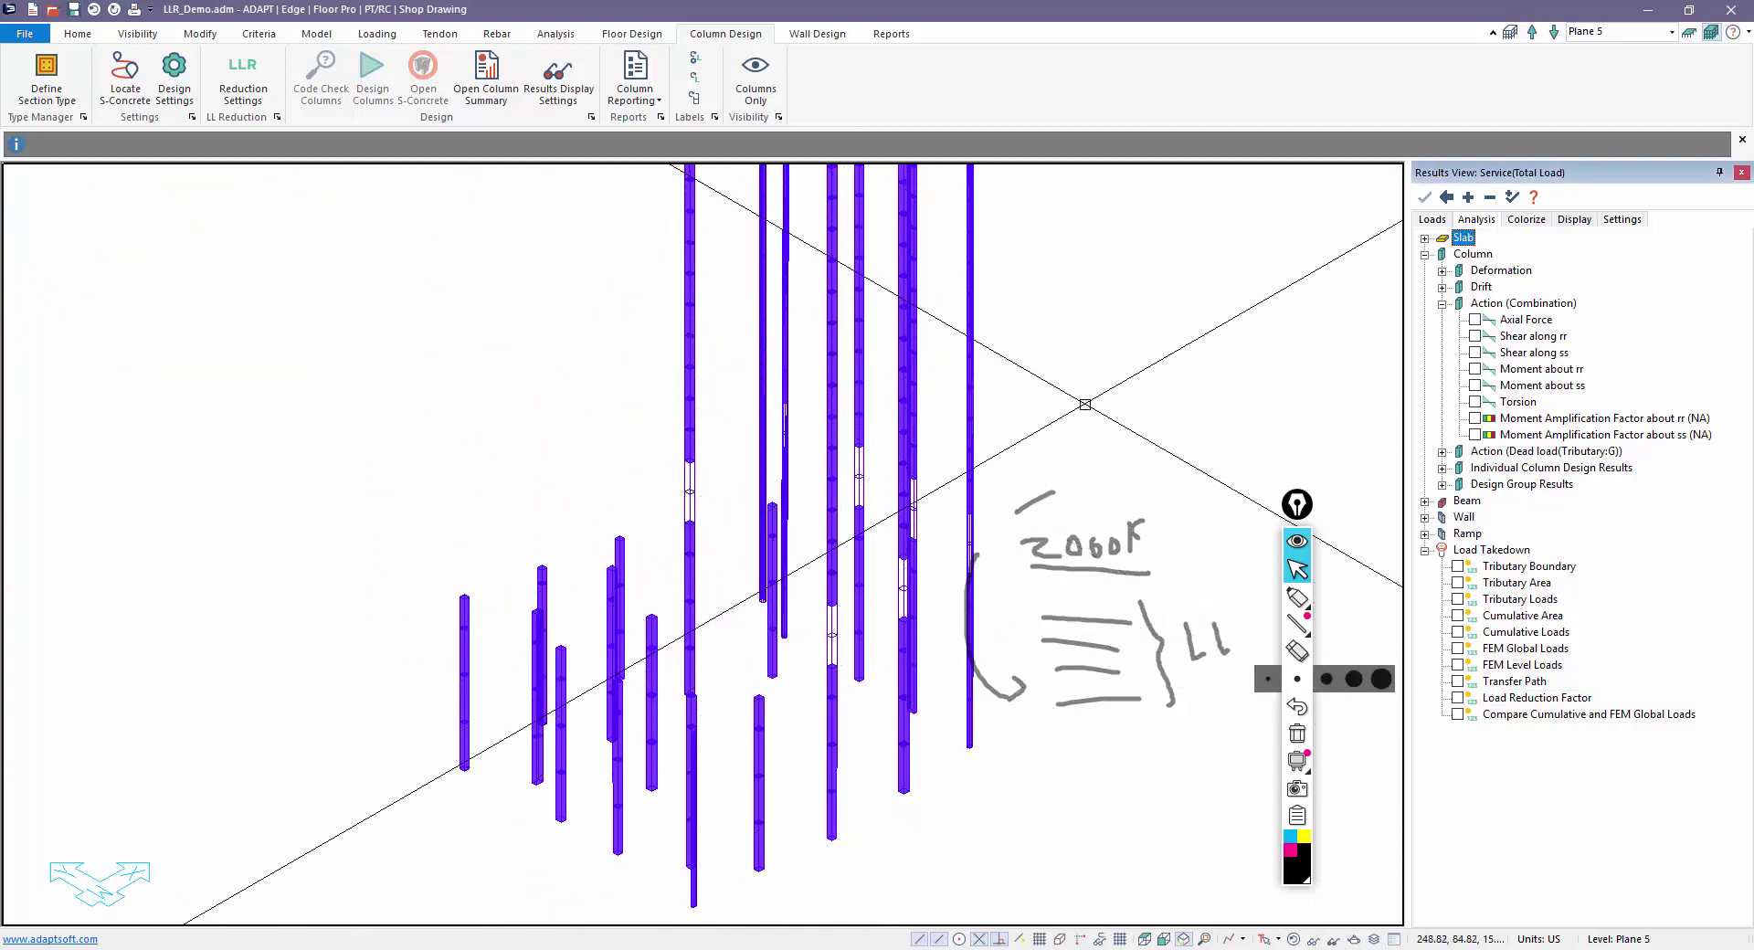
Toggle Single-Level Mode on and off, then restore the full 3D model with slabs
click(1692, 37)
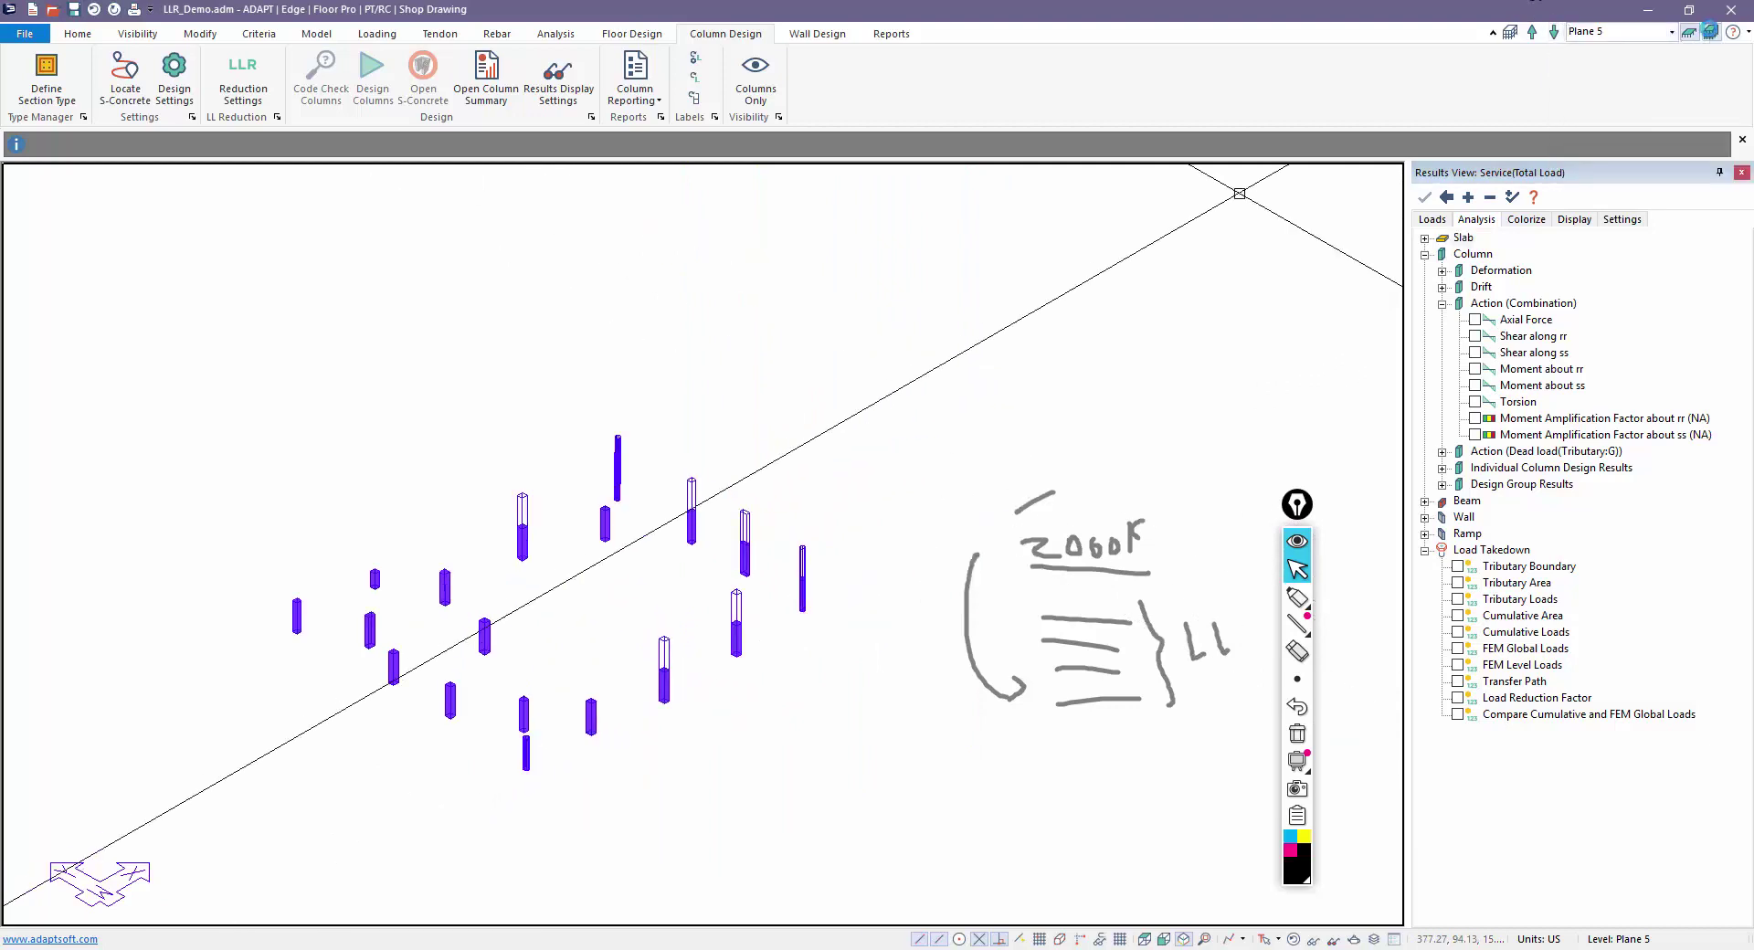
click(1709, 31)
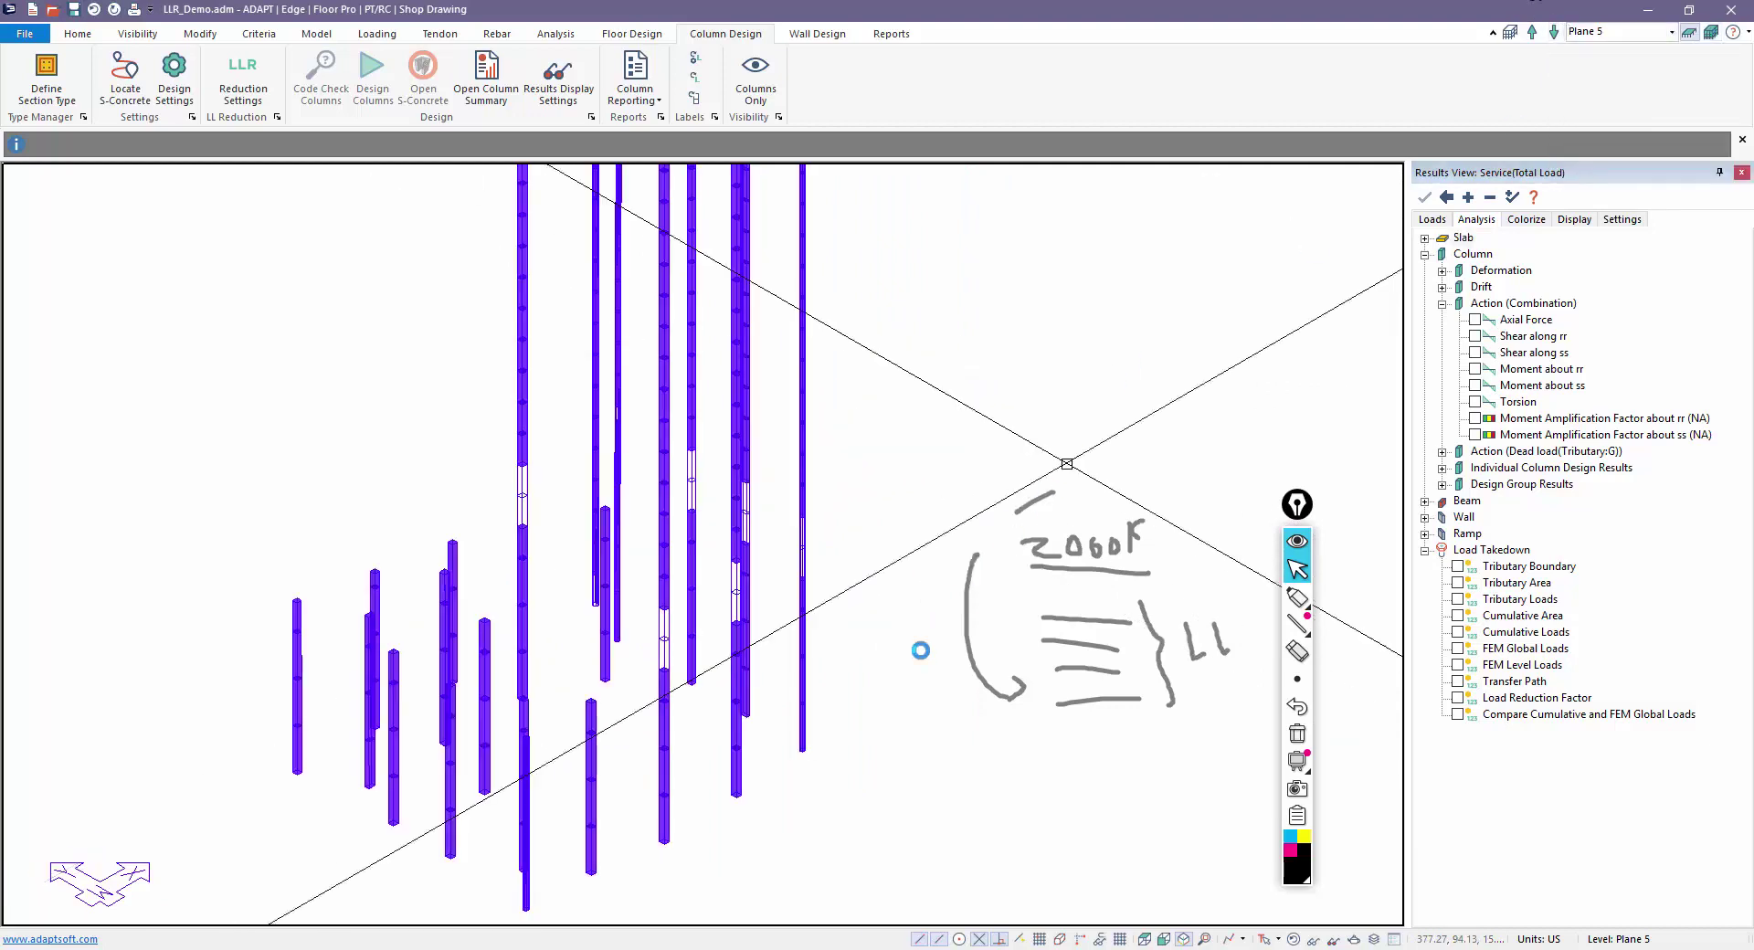
click(1283, 941)
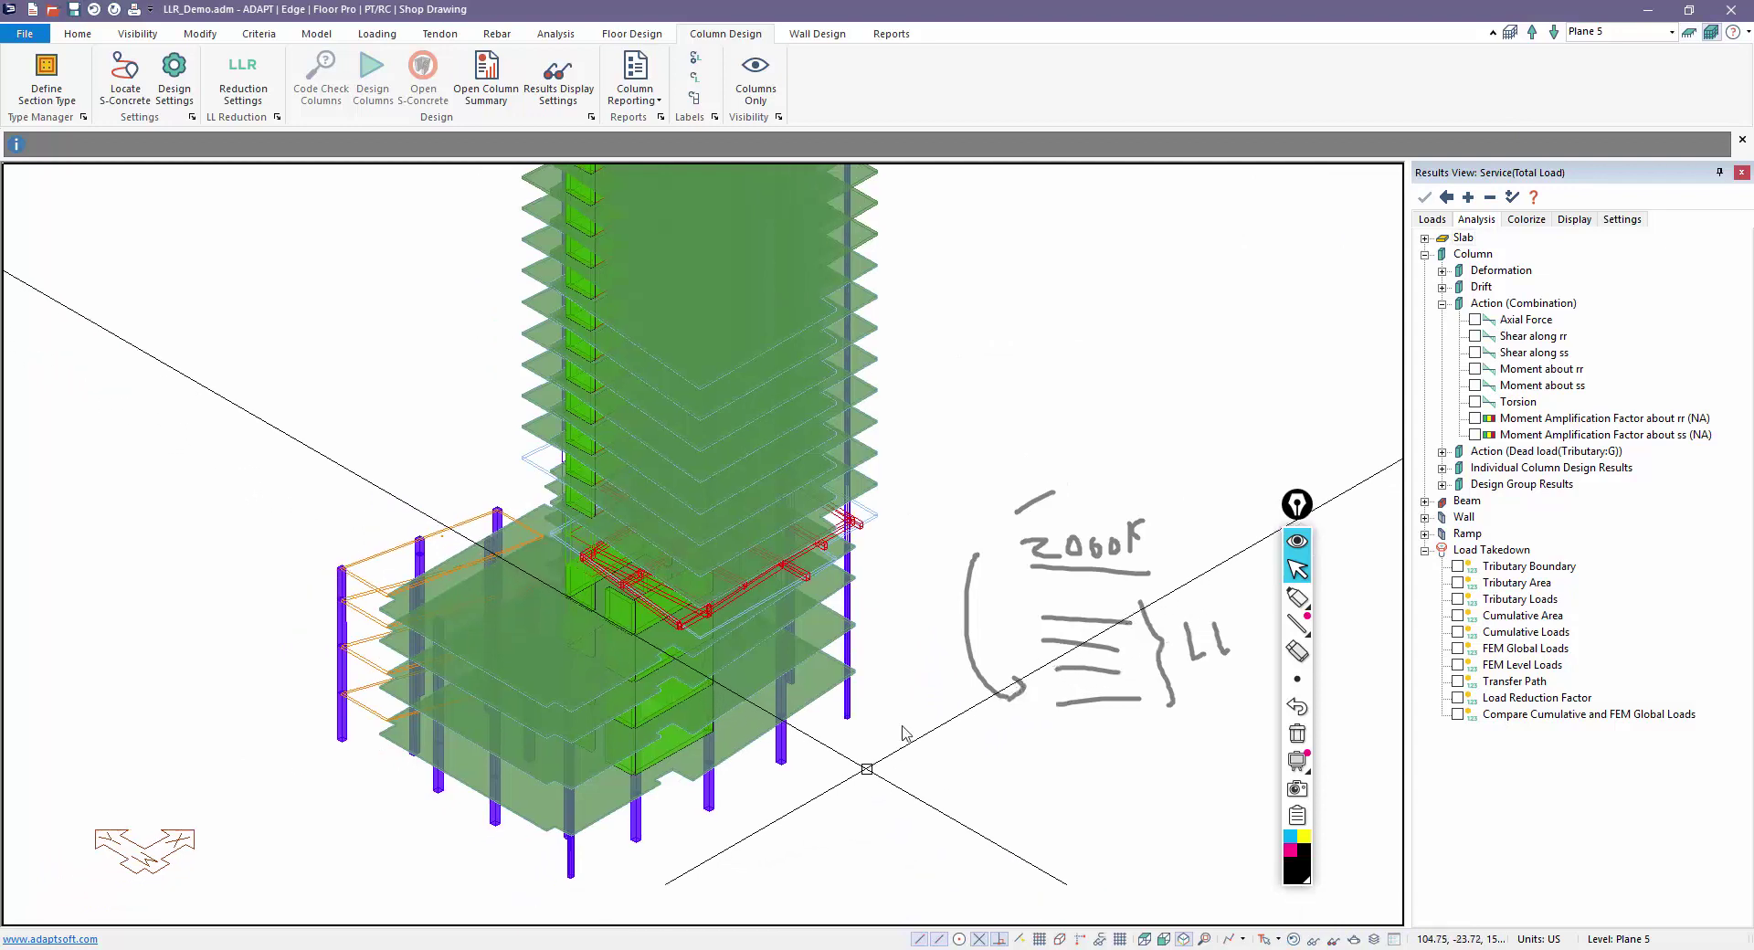
scroll(918, 721, up, 4)
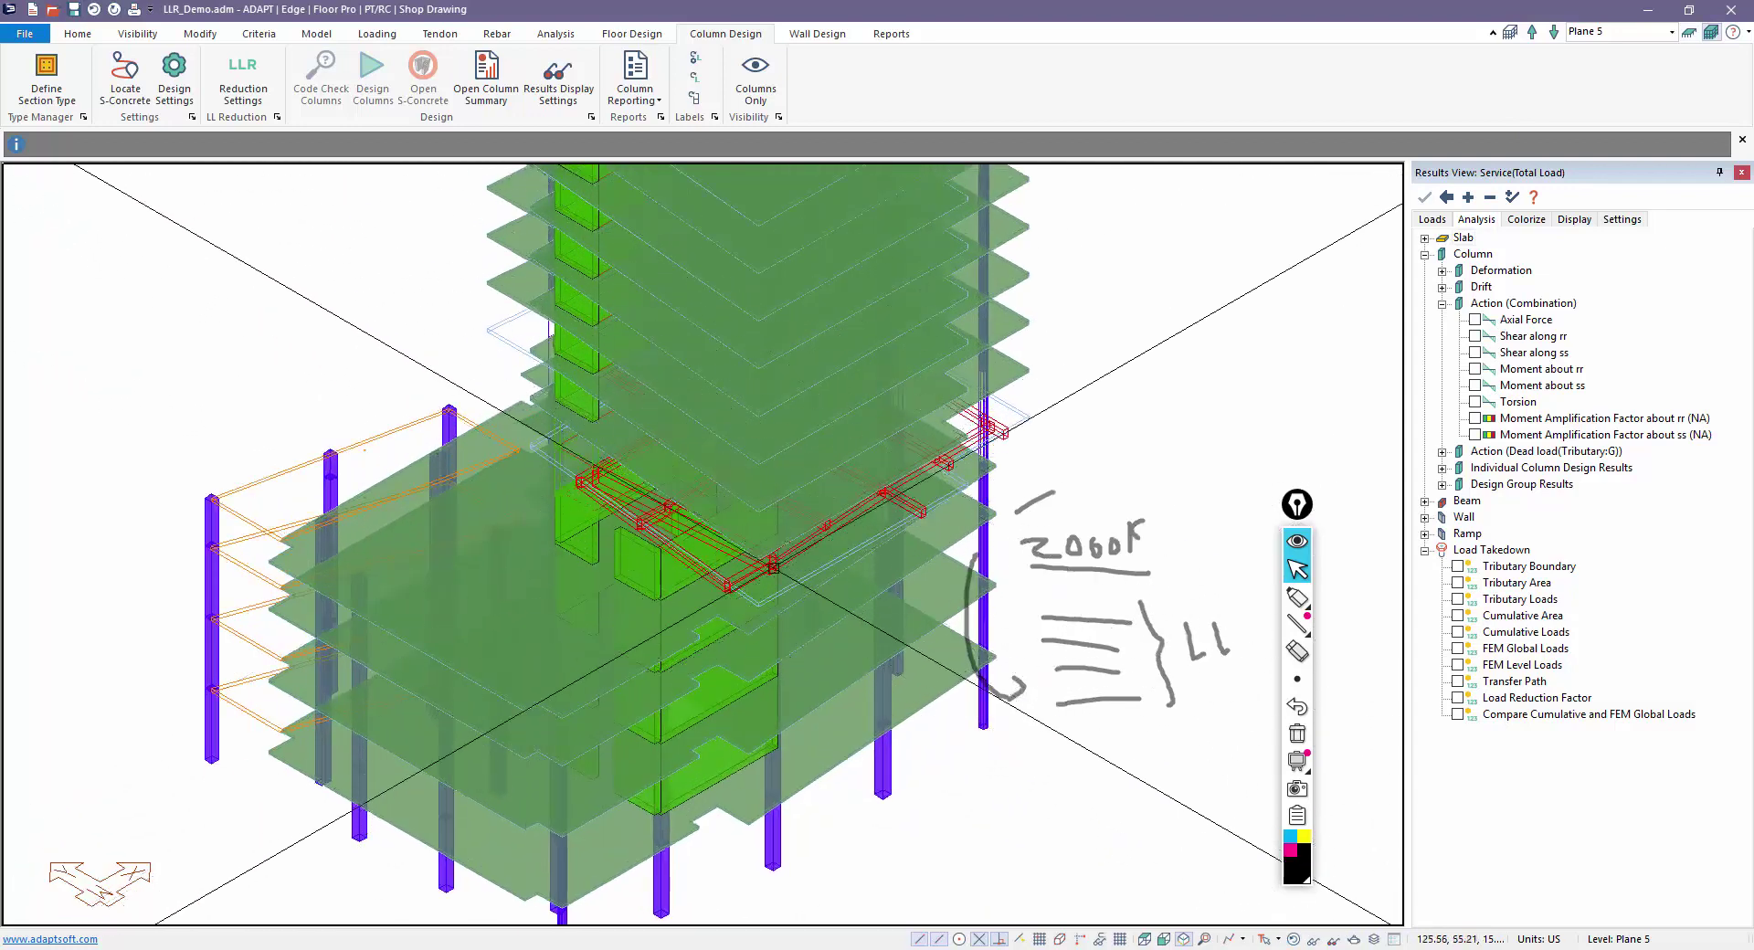
Render the building as a solid 3D model and orbit and zoom toward the floors
click(153, 38)
click(228, 78)
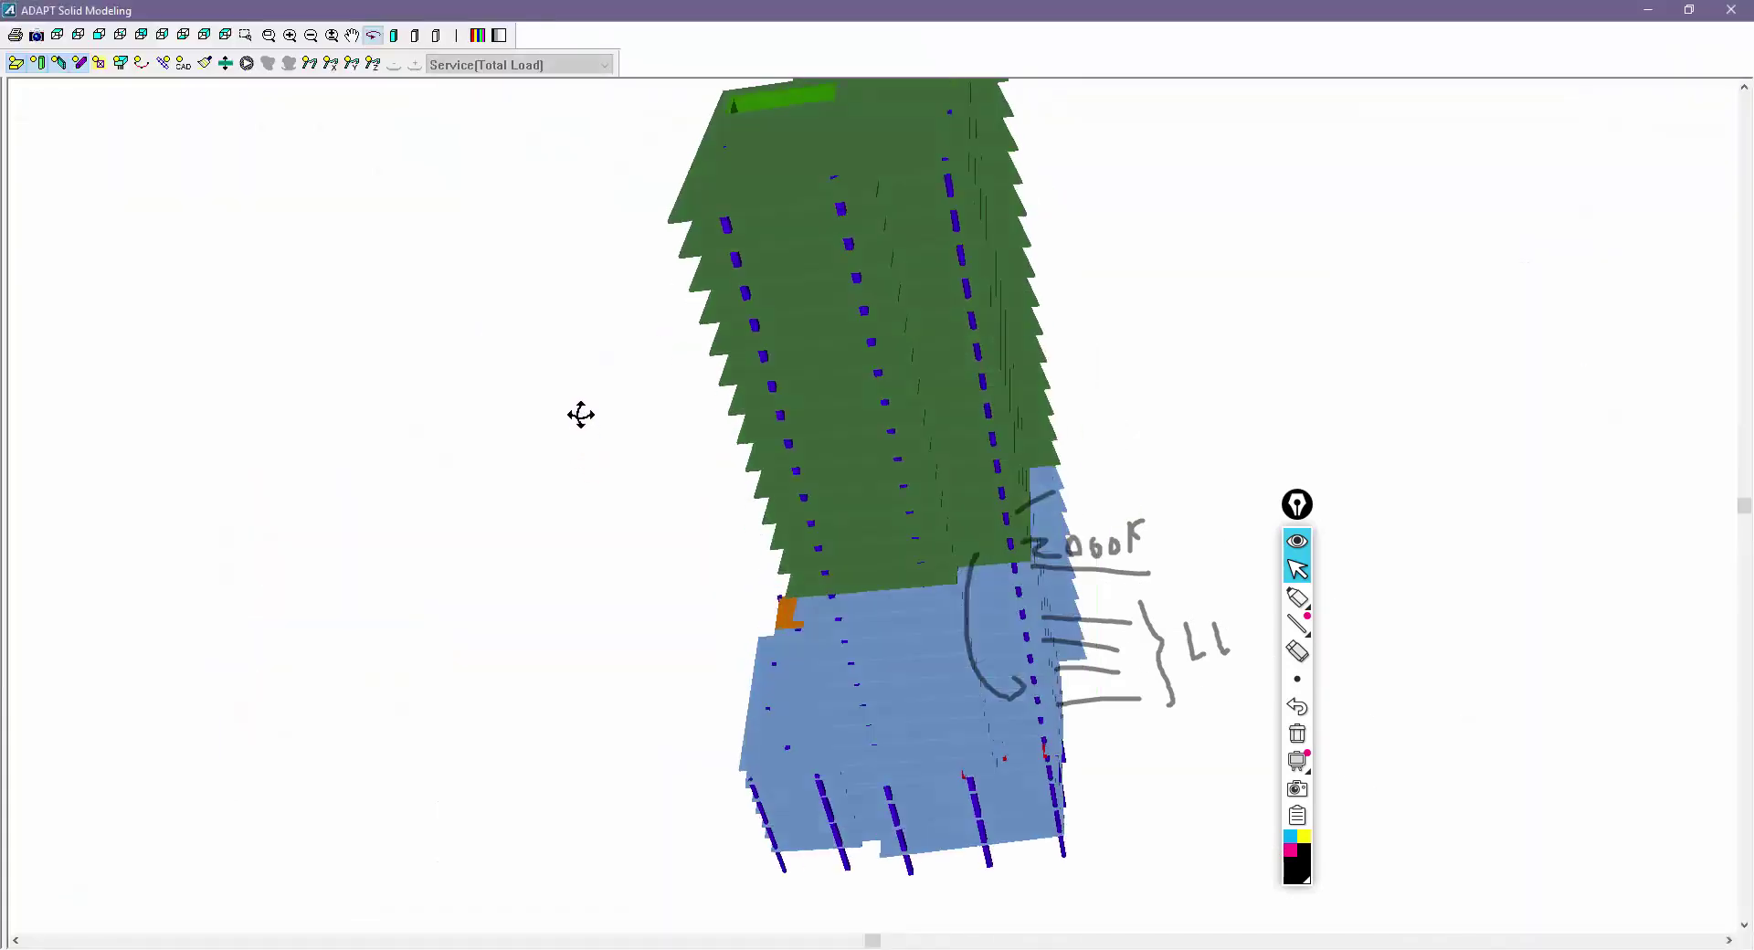
drag(581, 415, 828, 441)
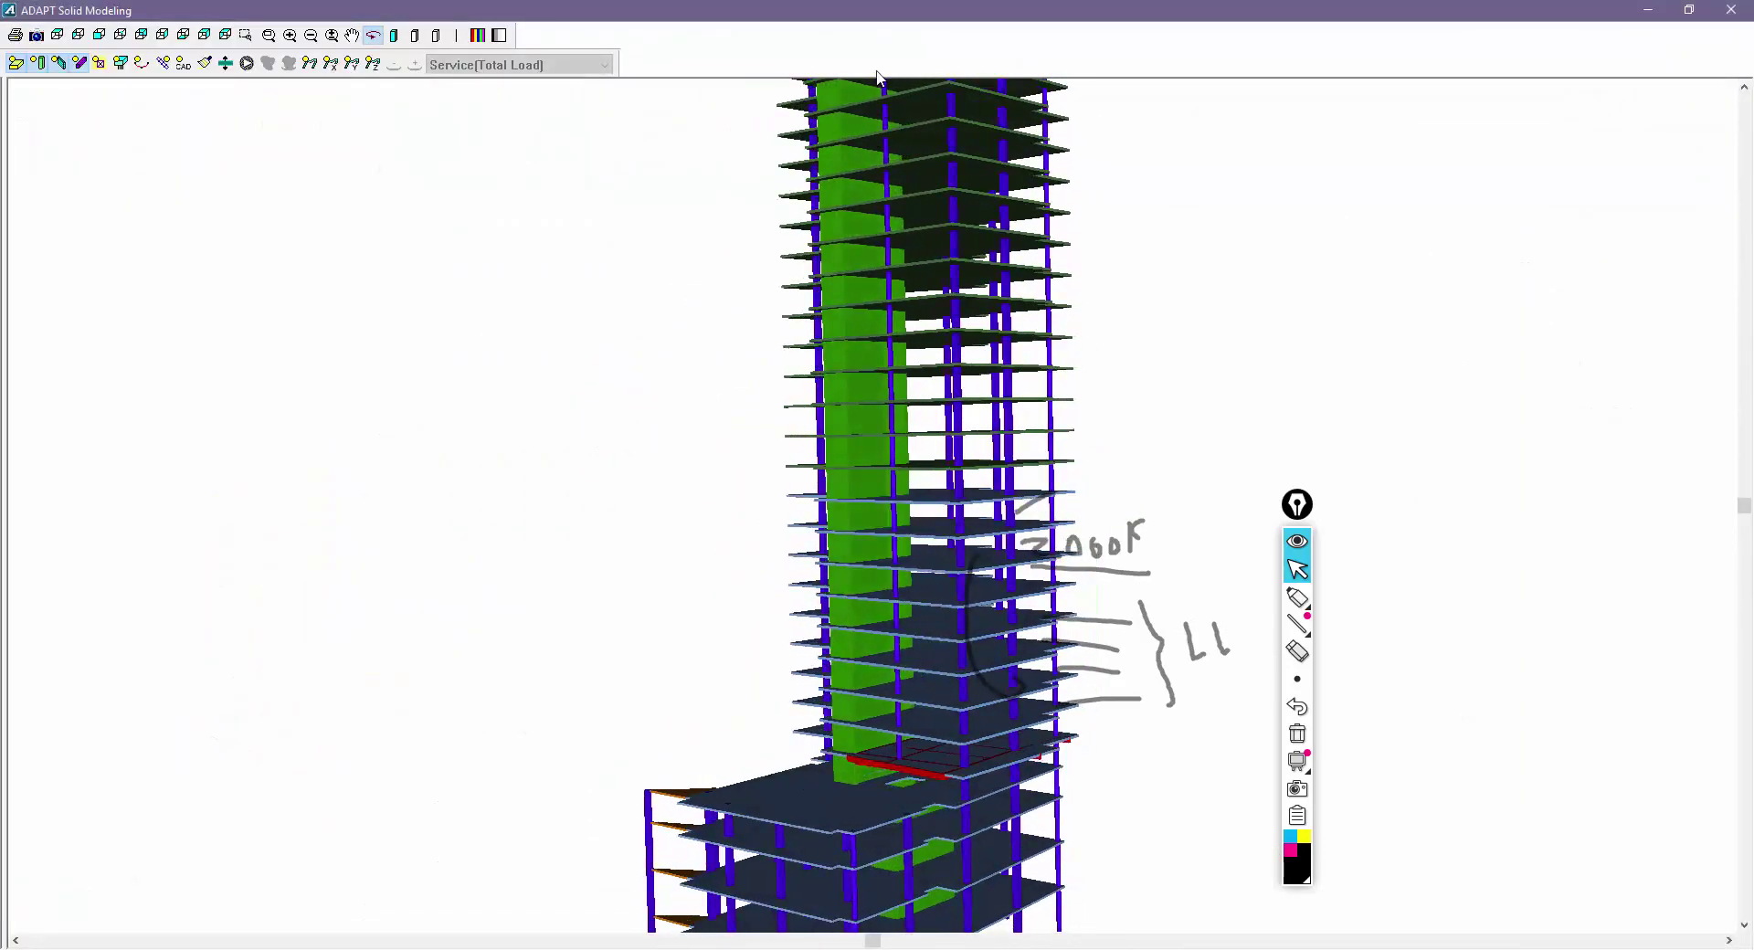
scroll(902, 675, up, 5)
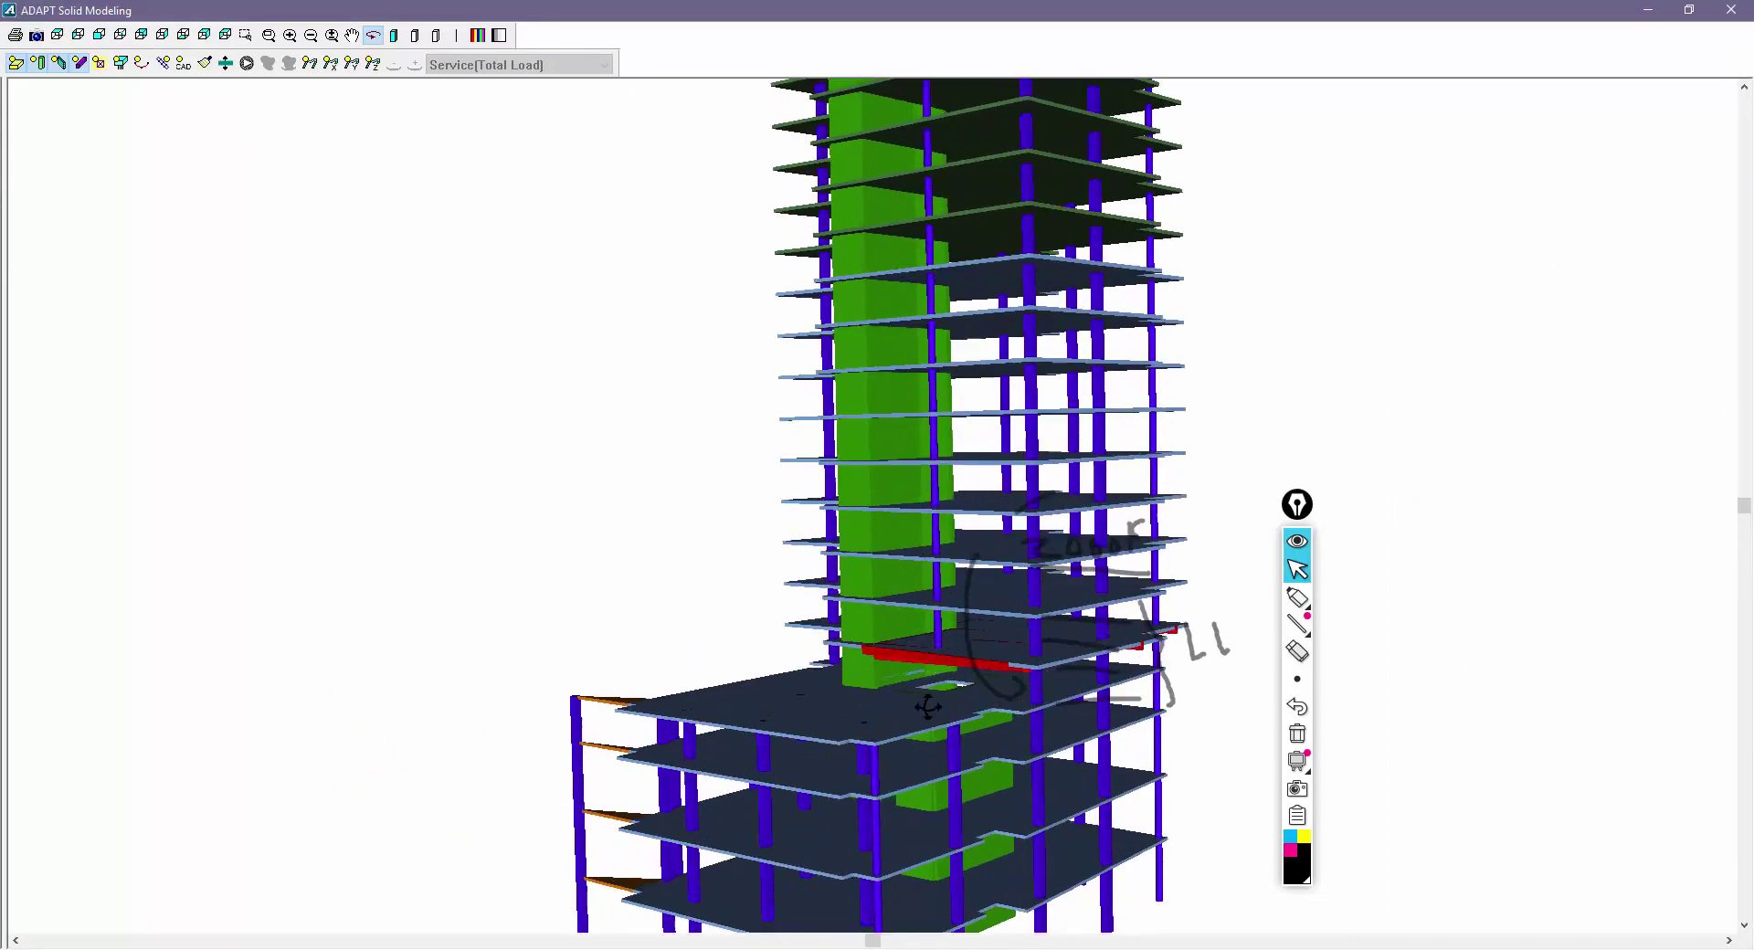
scroll(872, 612, up, 6)
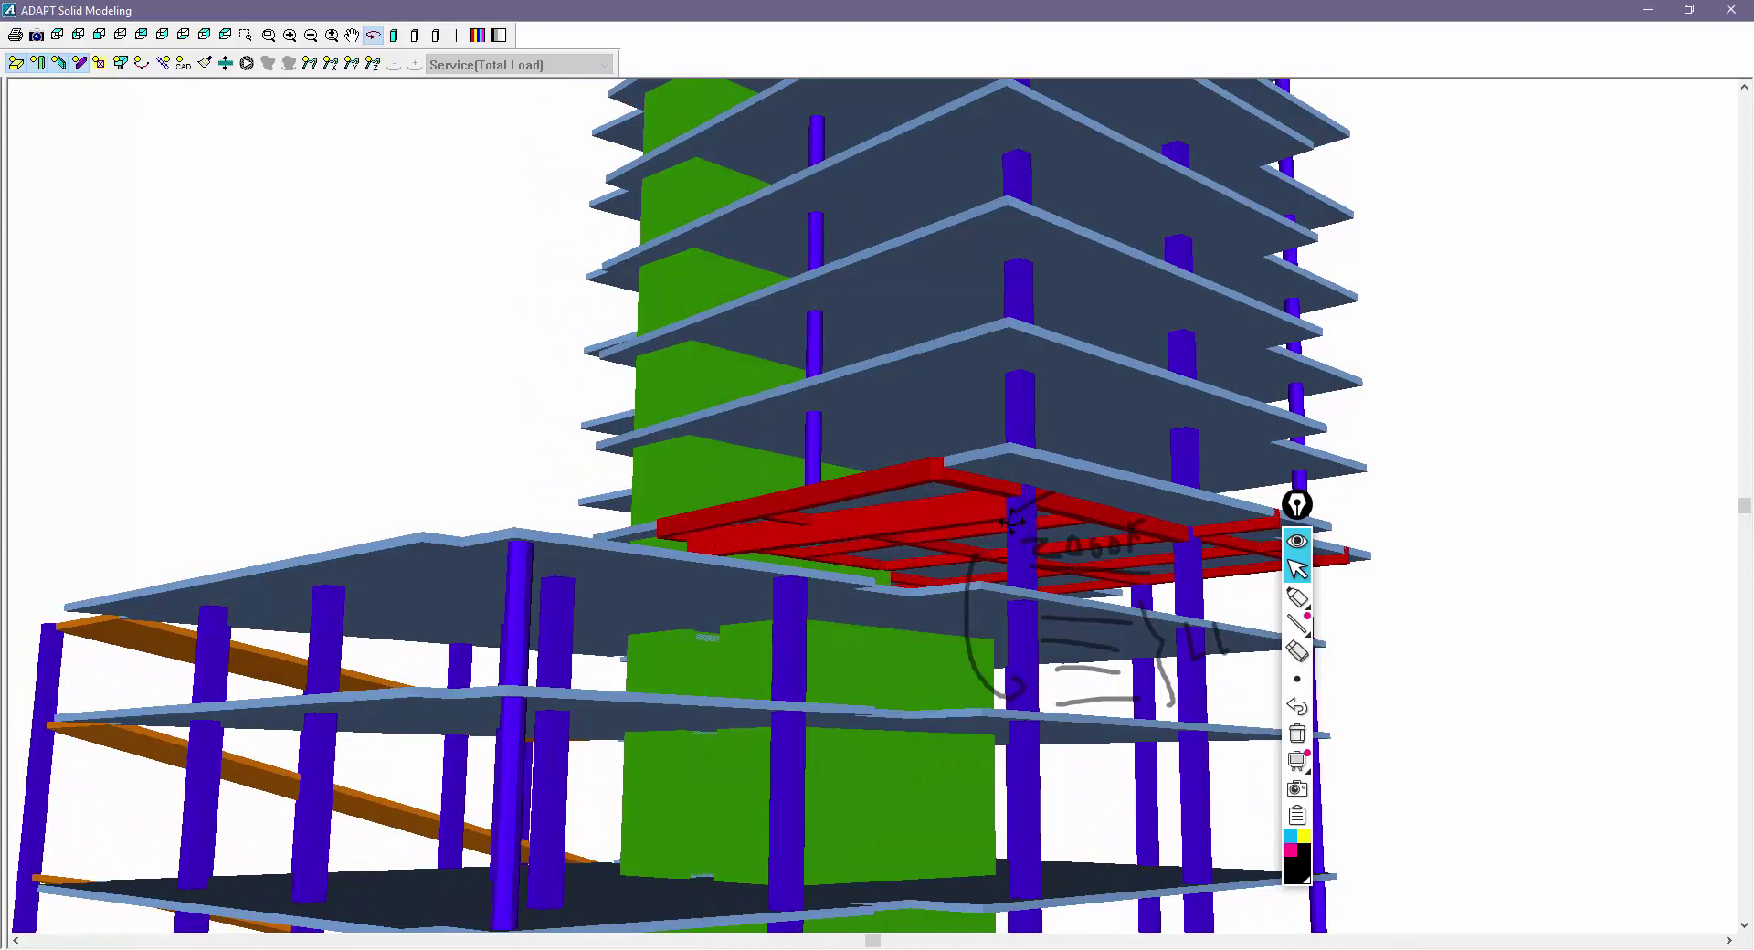
Circle the red beam-framed floor with the annotation pen, then clear the ink
click(1297, 732)
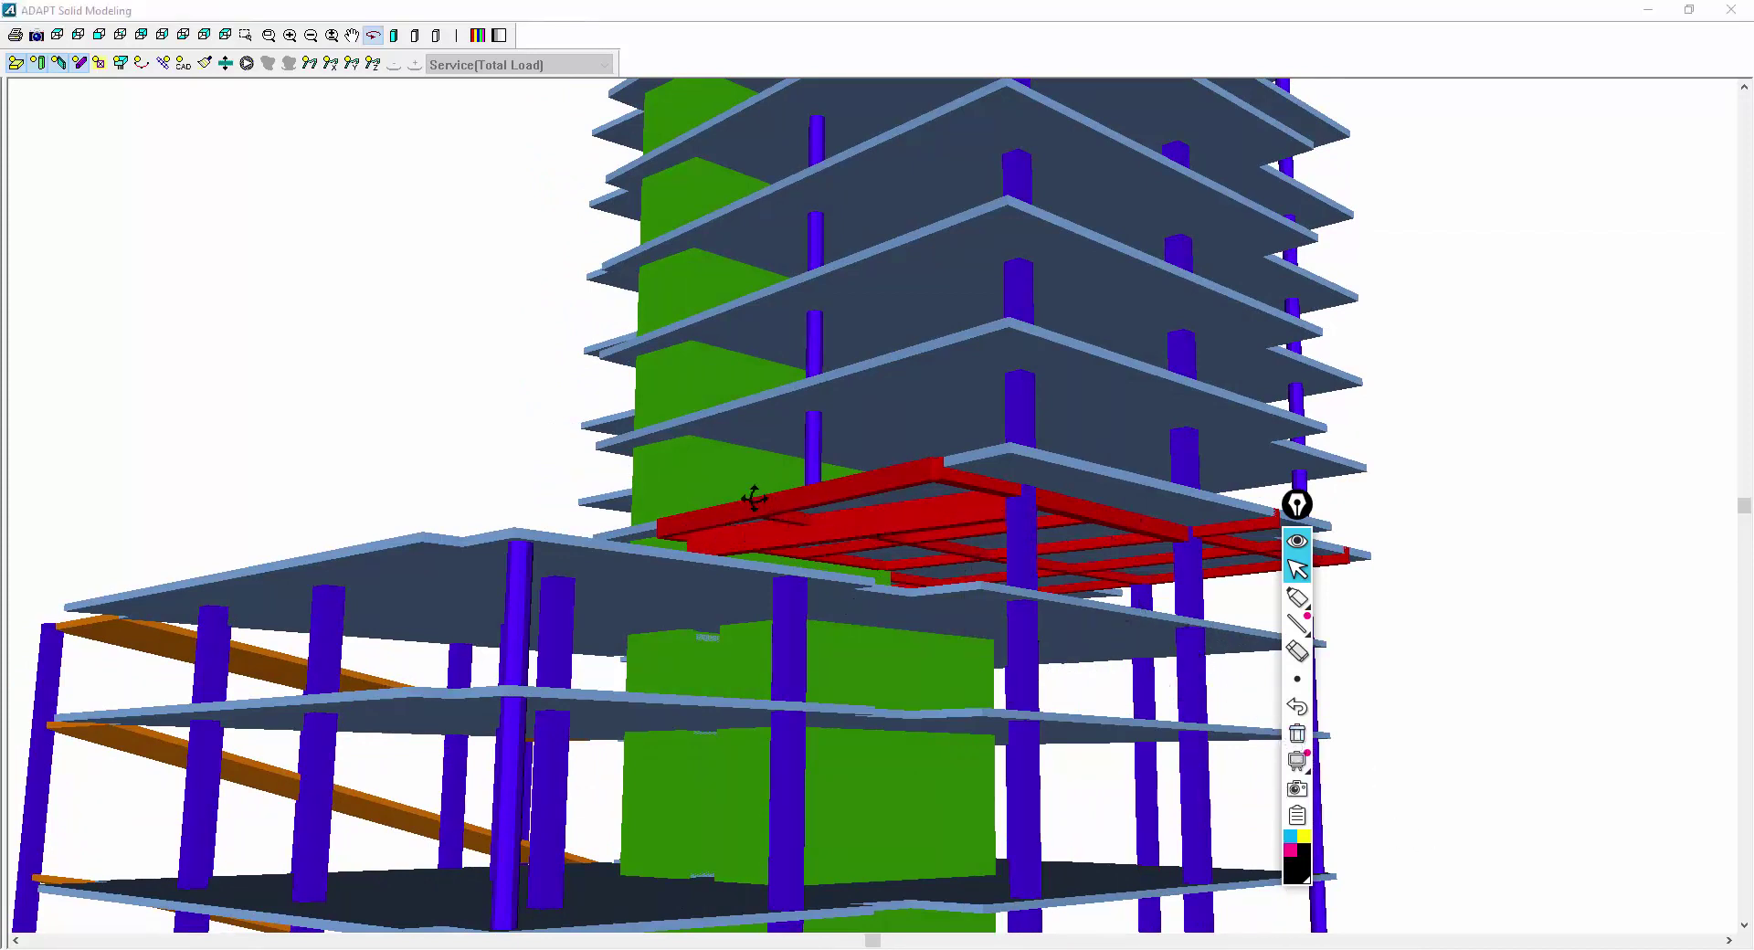
click(1297, 596)
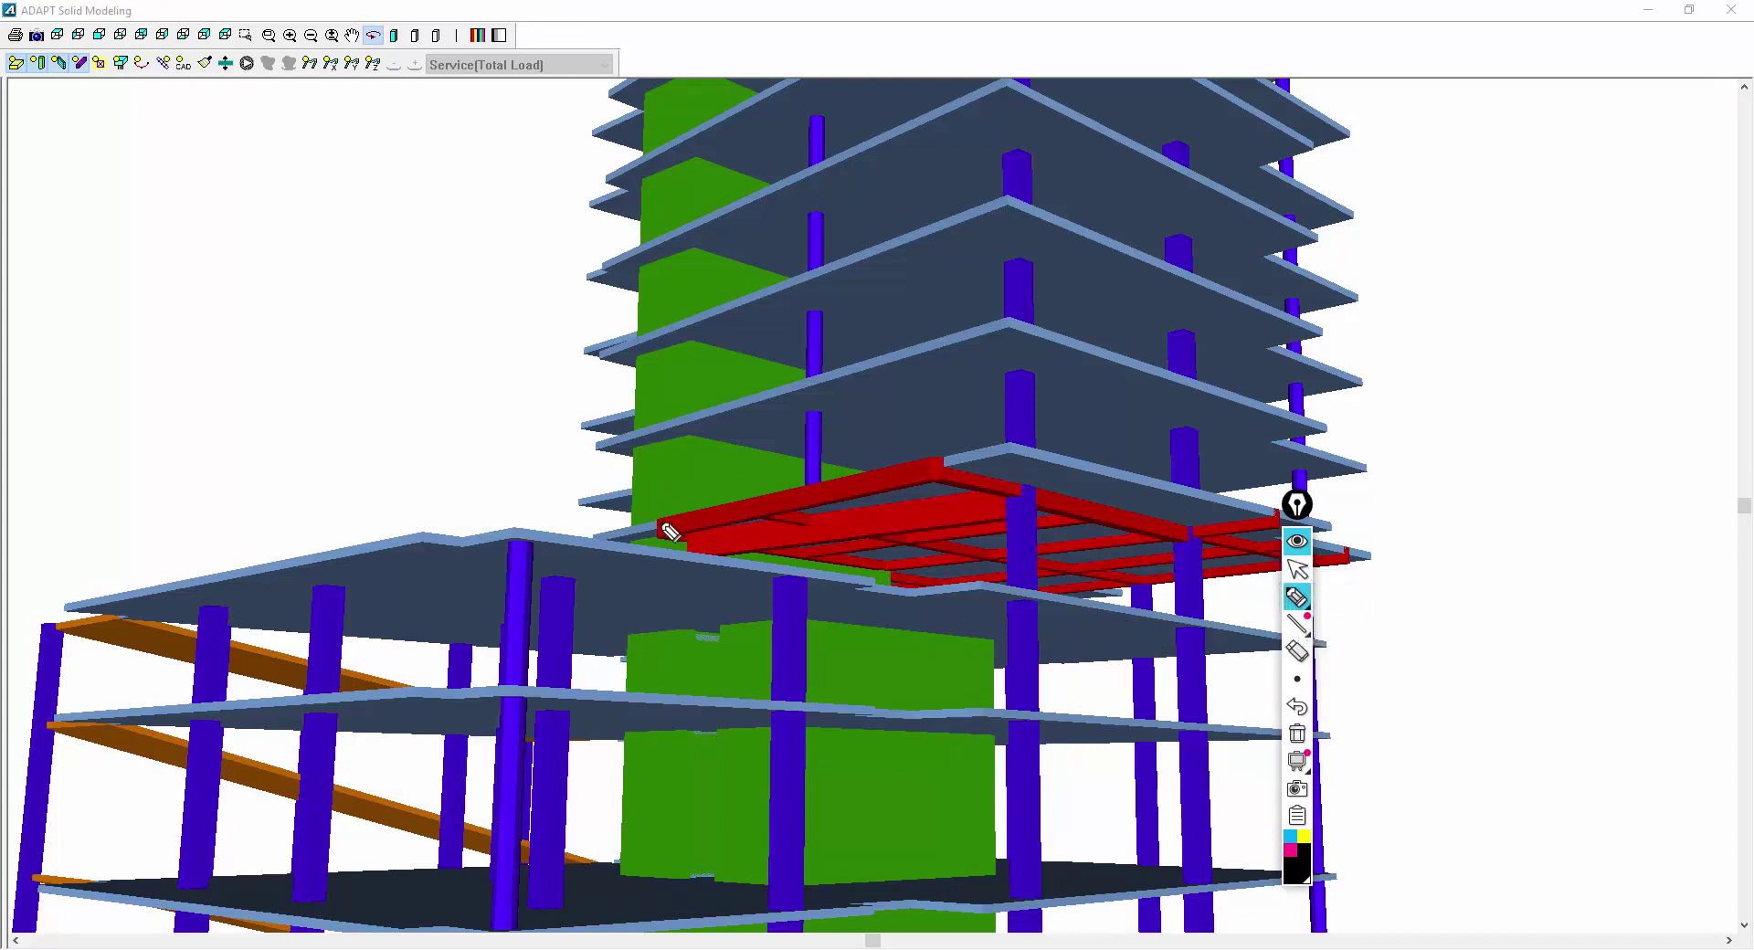
mouse_move(650, 527)
mouse_down()
mouse_move(1363, 574)
mouse_move(1311, 522)
mouse_move(858, 483)
mouse_move(749, 501)
mouse_move(751, 542)
mouse_up()
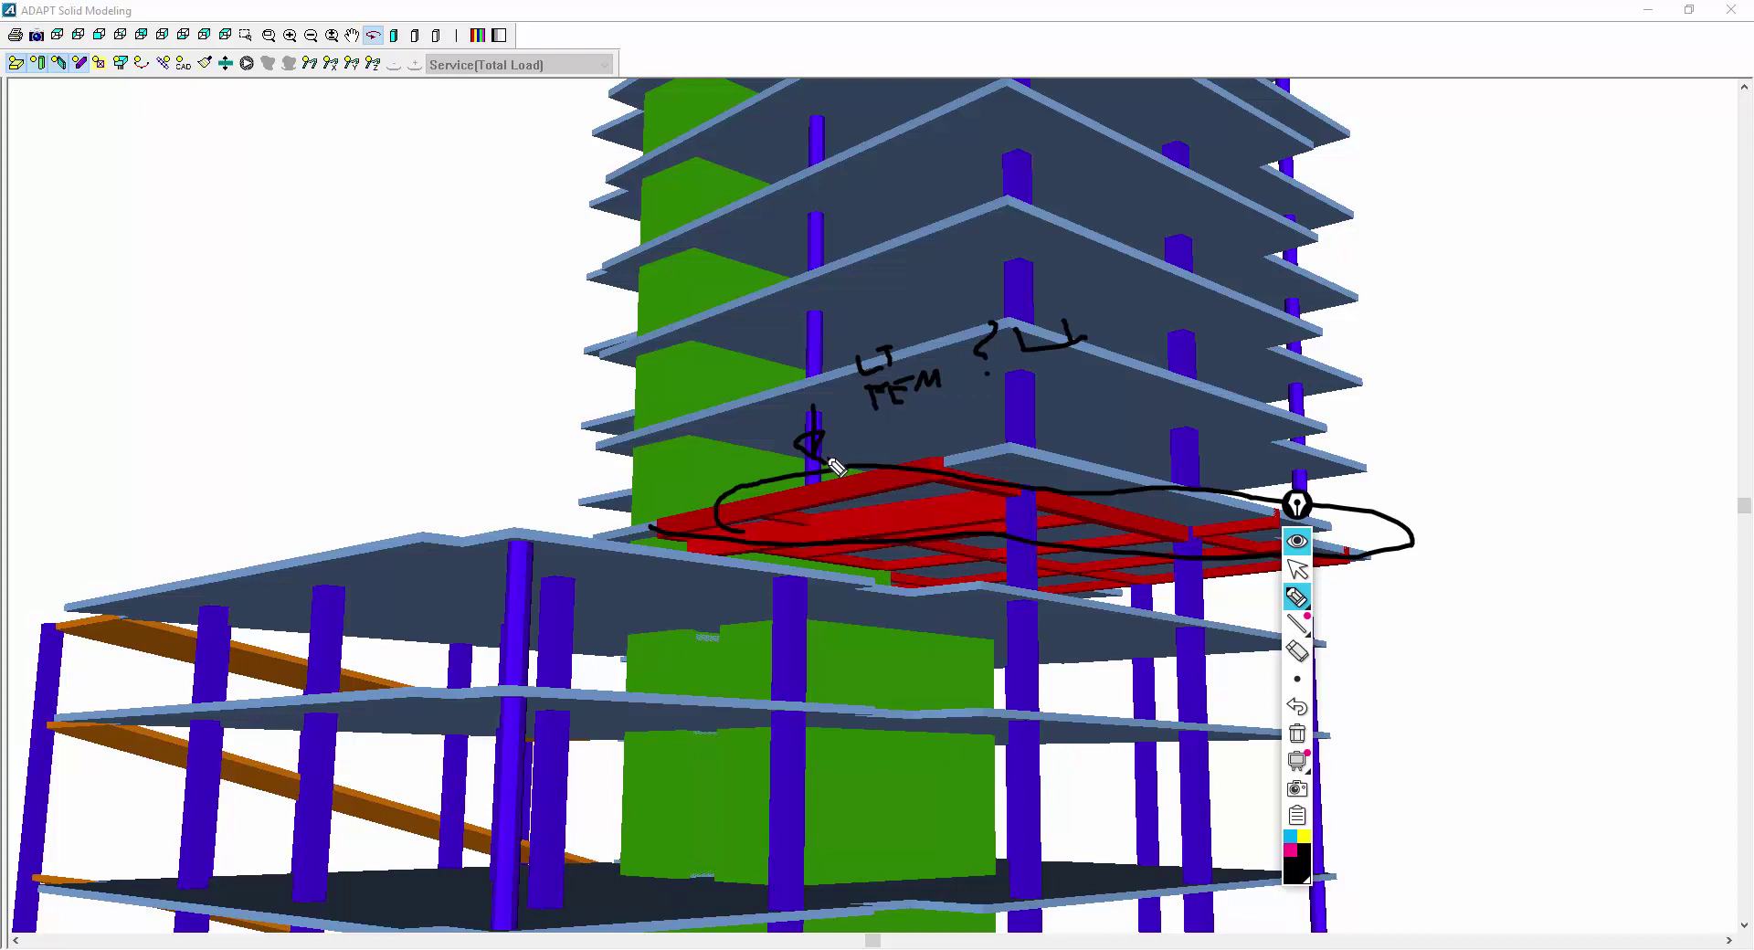
click(1297, 732)
click(1297, 568)
Close Solid Modeling, isolate the active level, step up to Plane 6, and check a beam
click(1730, 9)
click(1689, 32)
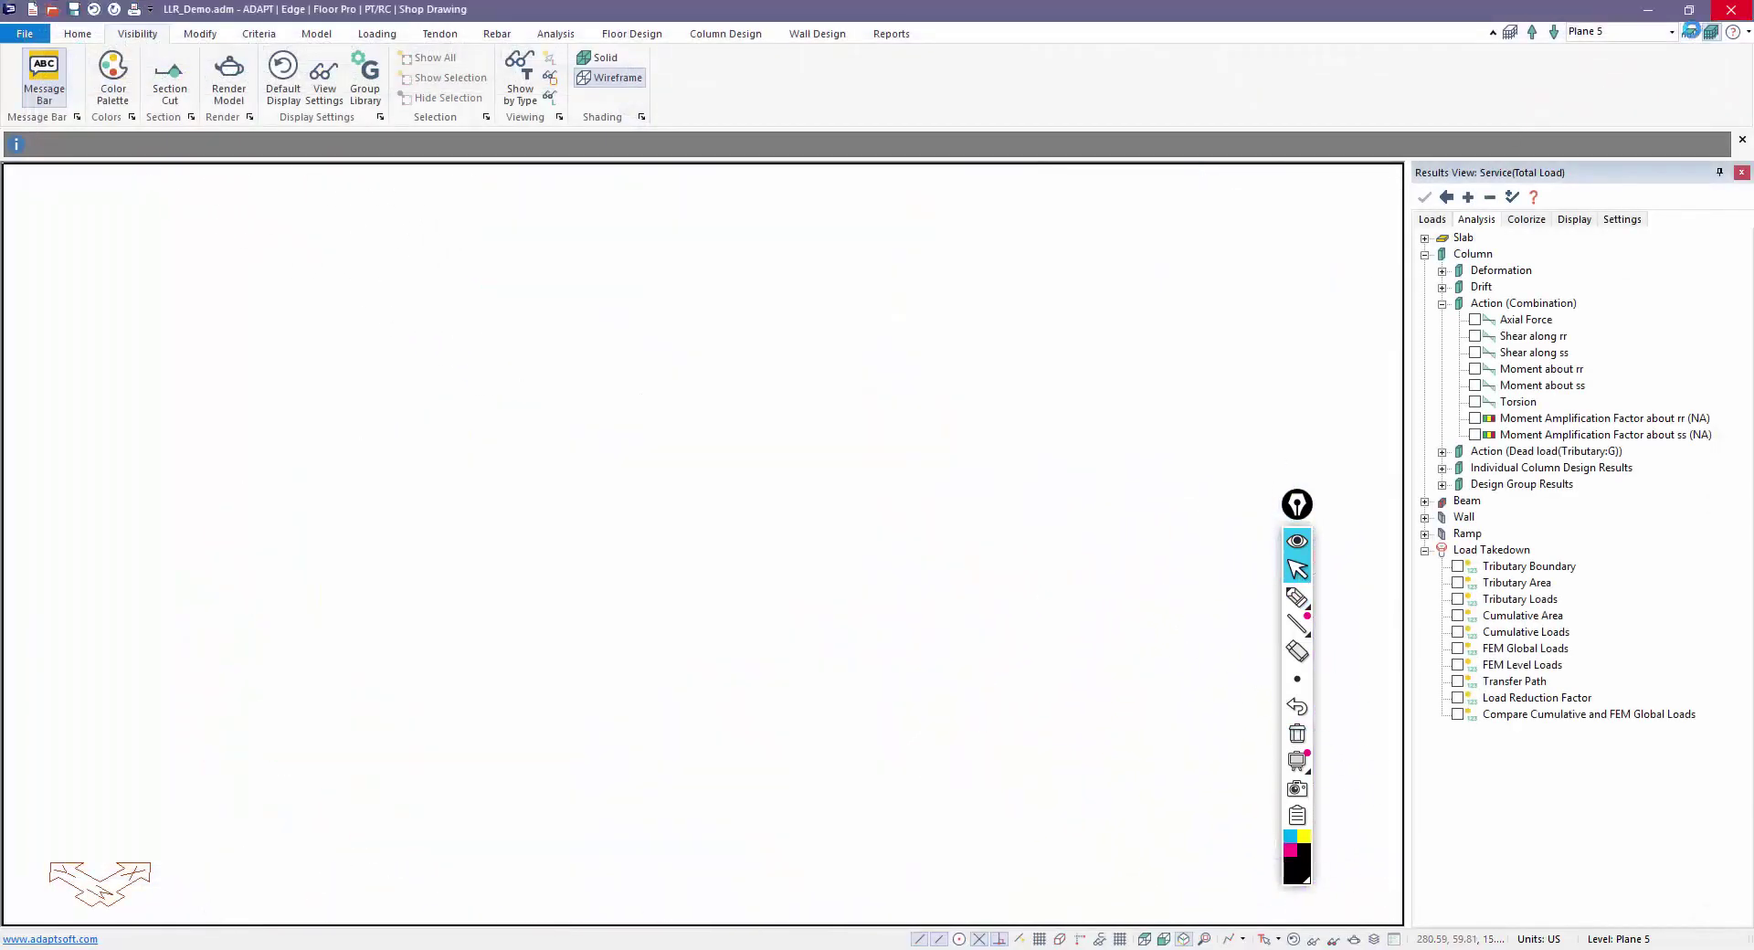
click(1556, 36)
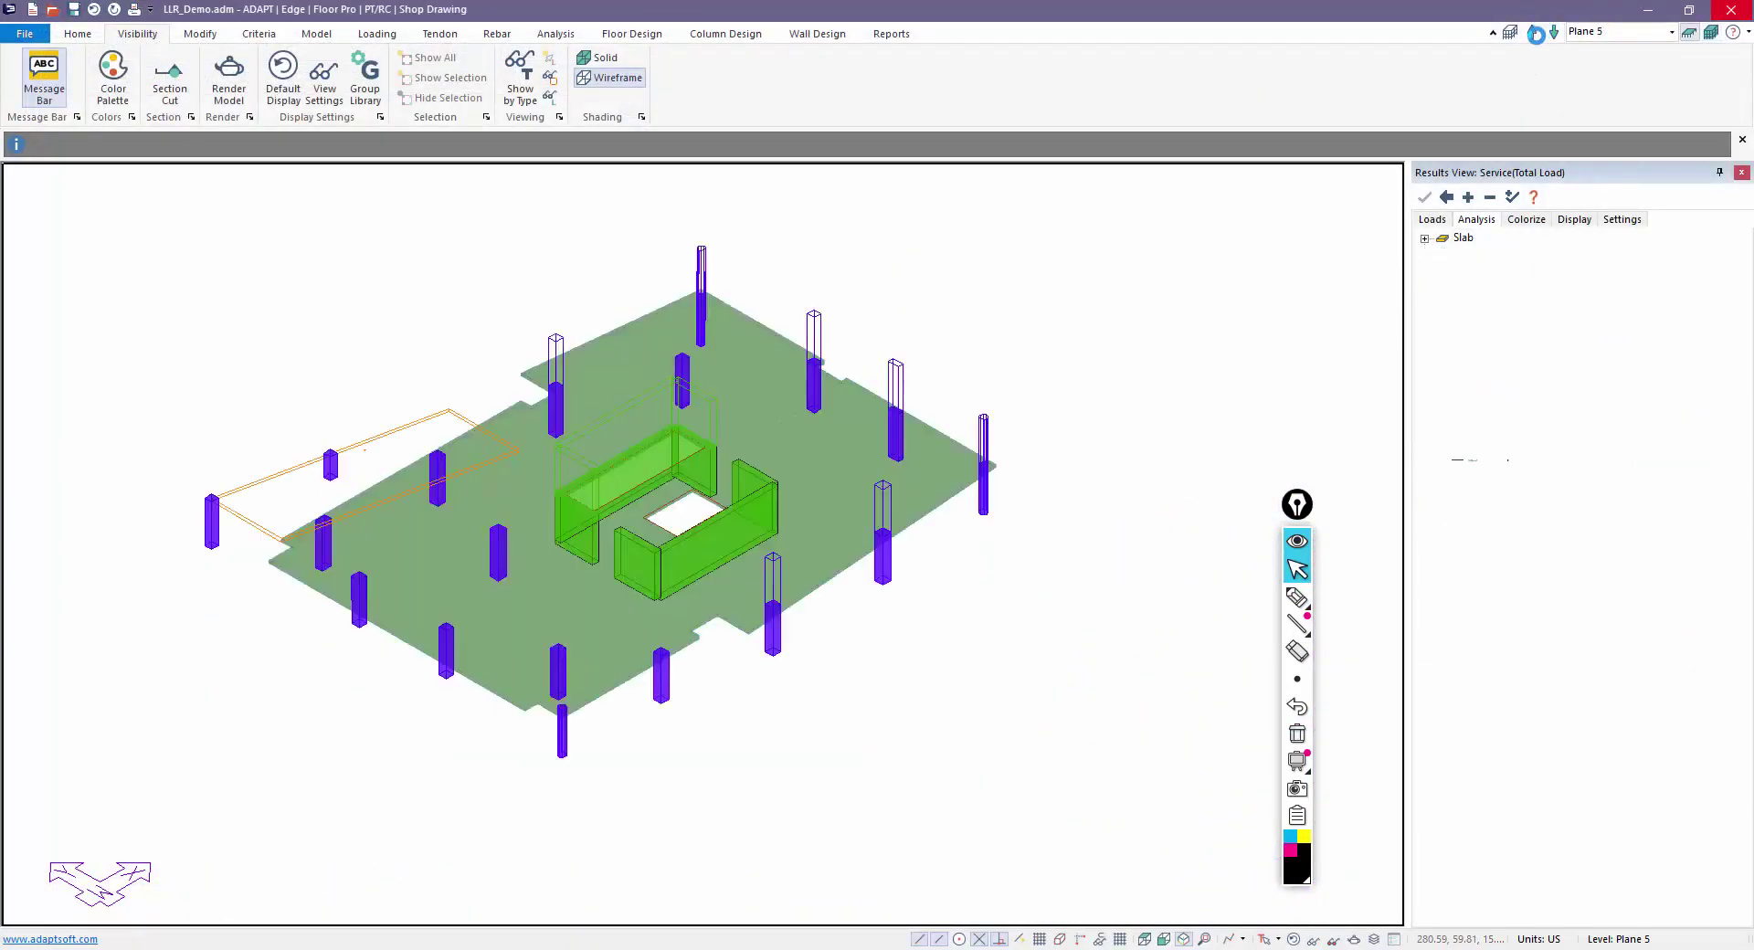
scroll(987, 598, up, 5)
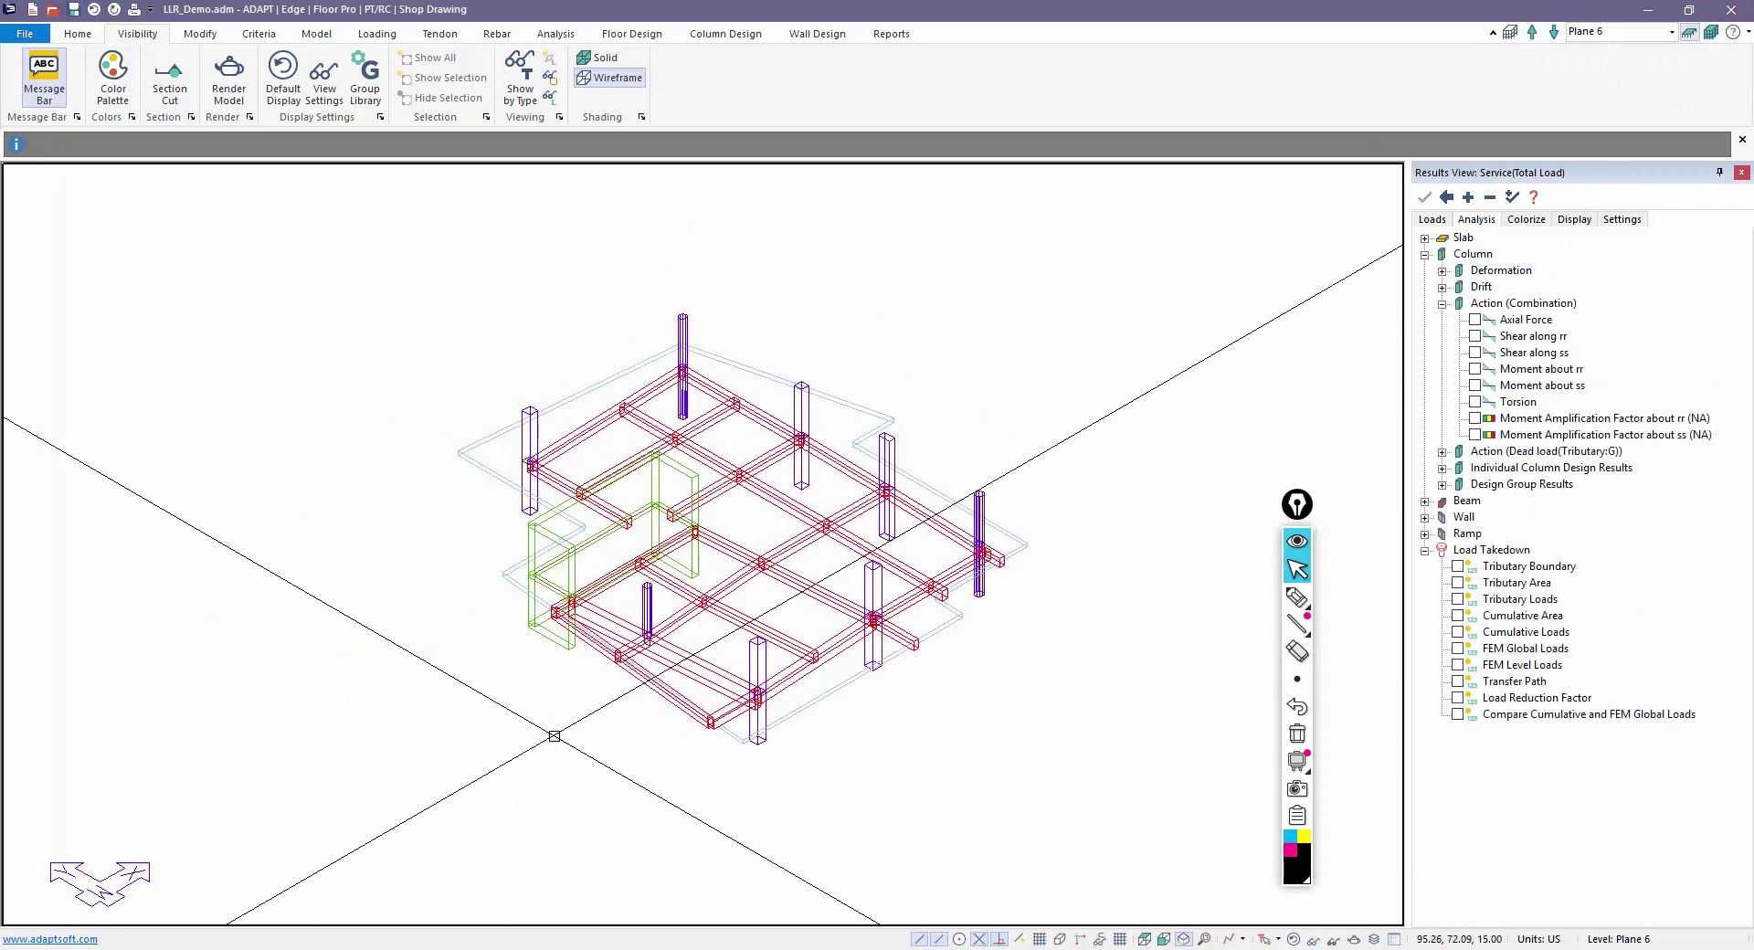
double_click(637, 602)
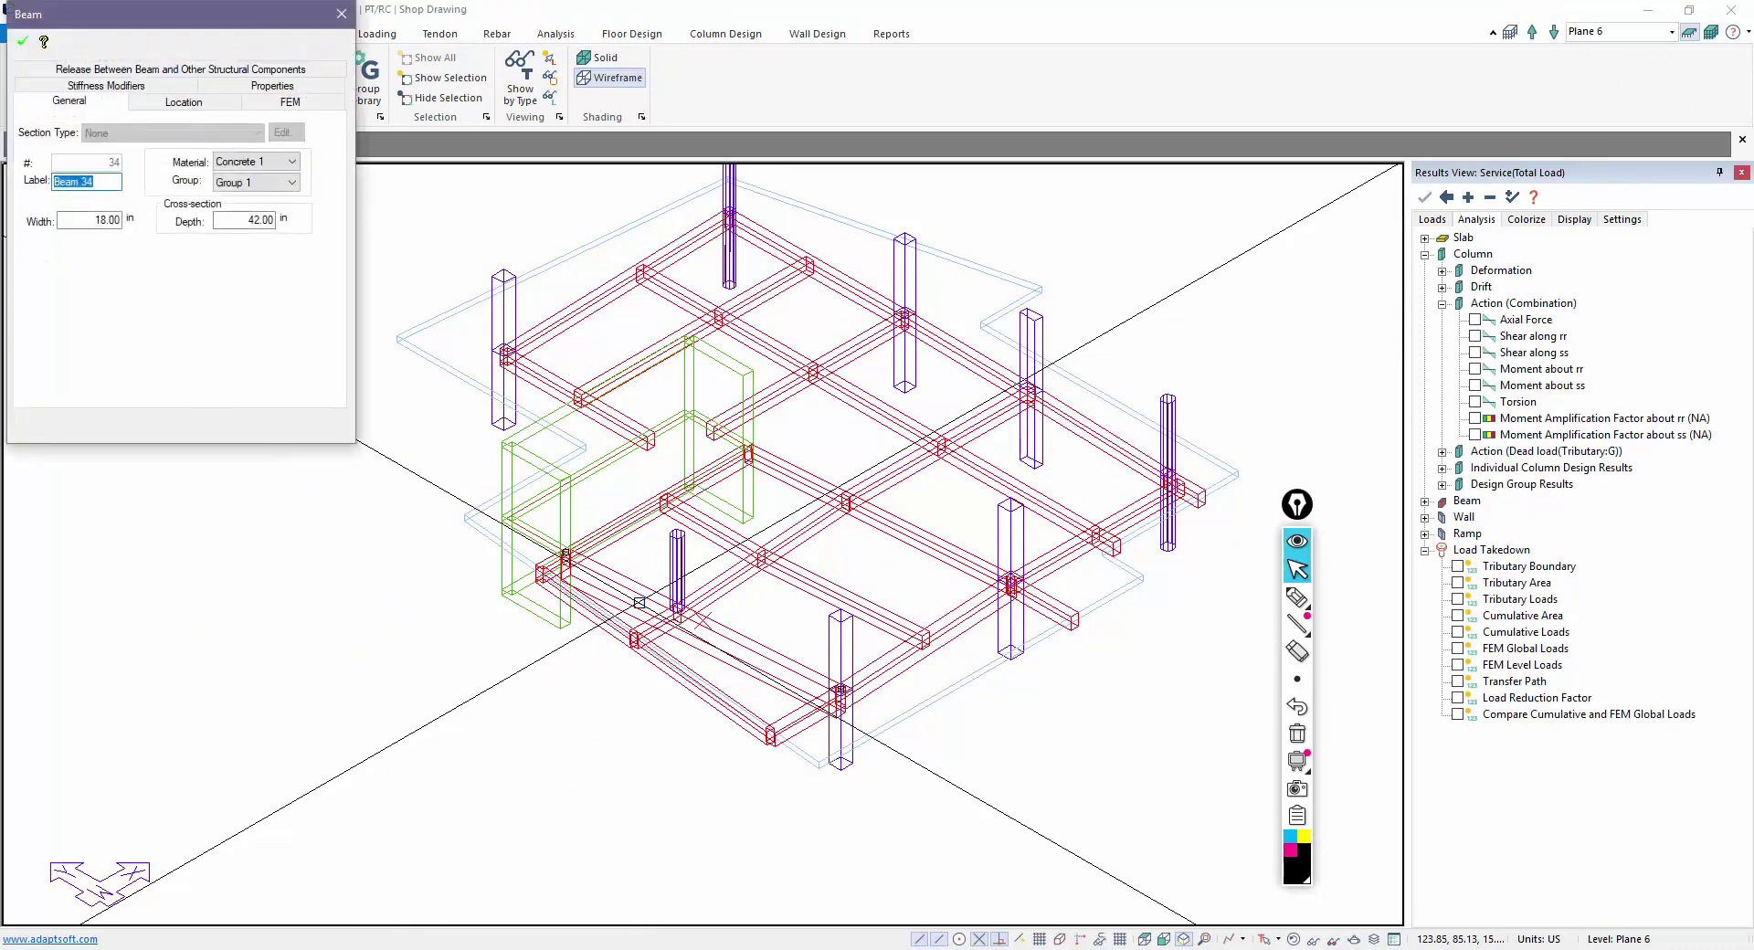
key(Escape)
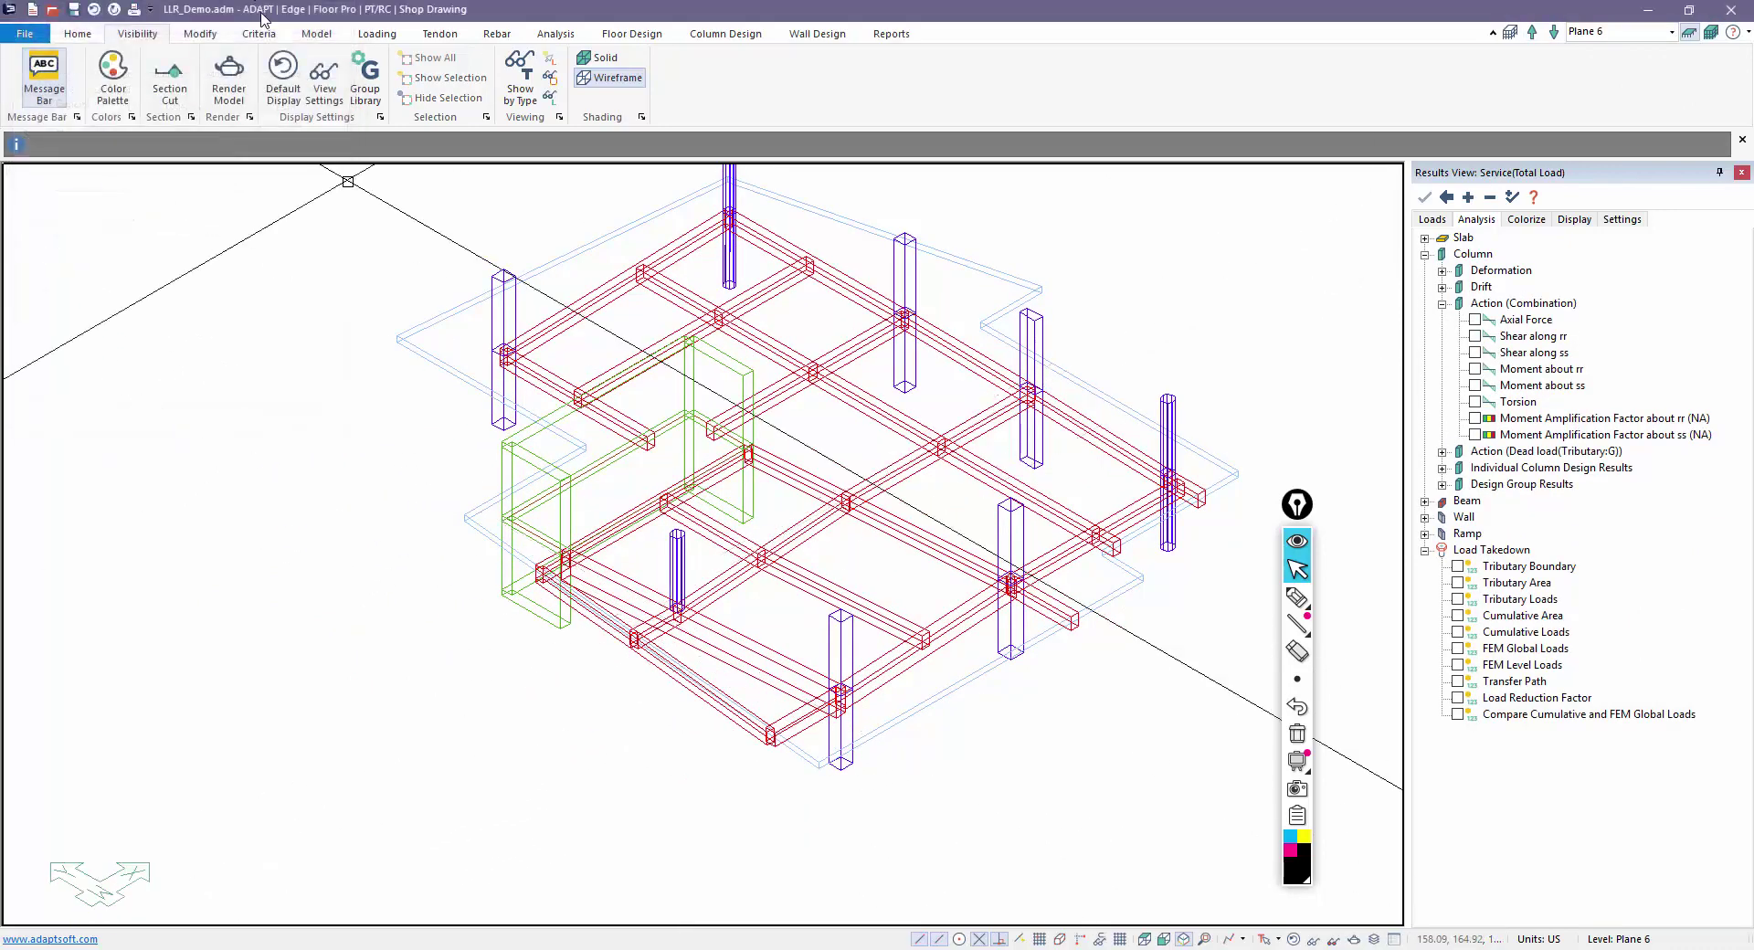
Toggle the slab finite-element mesh on and off, then bring up Analysis Options
click(320, 39)
click(574, 36)
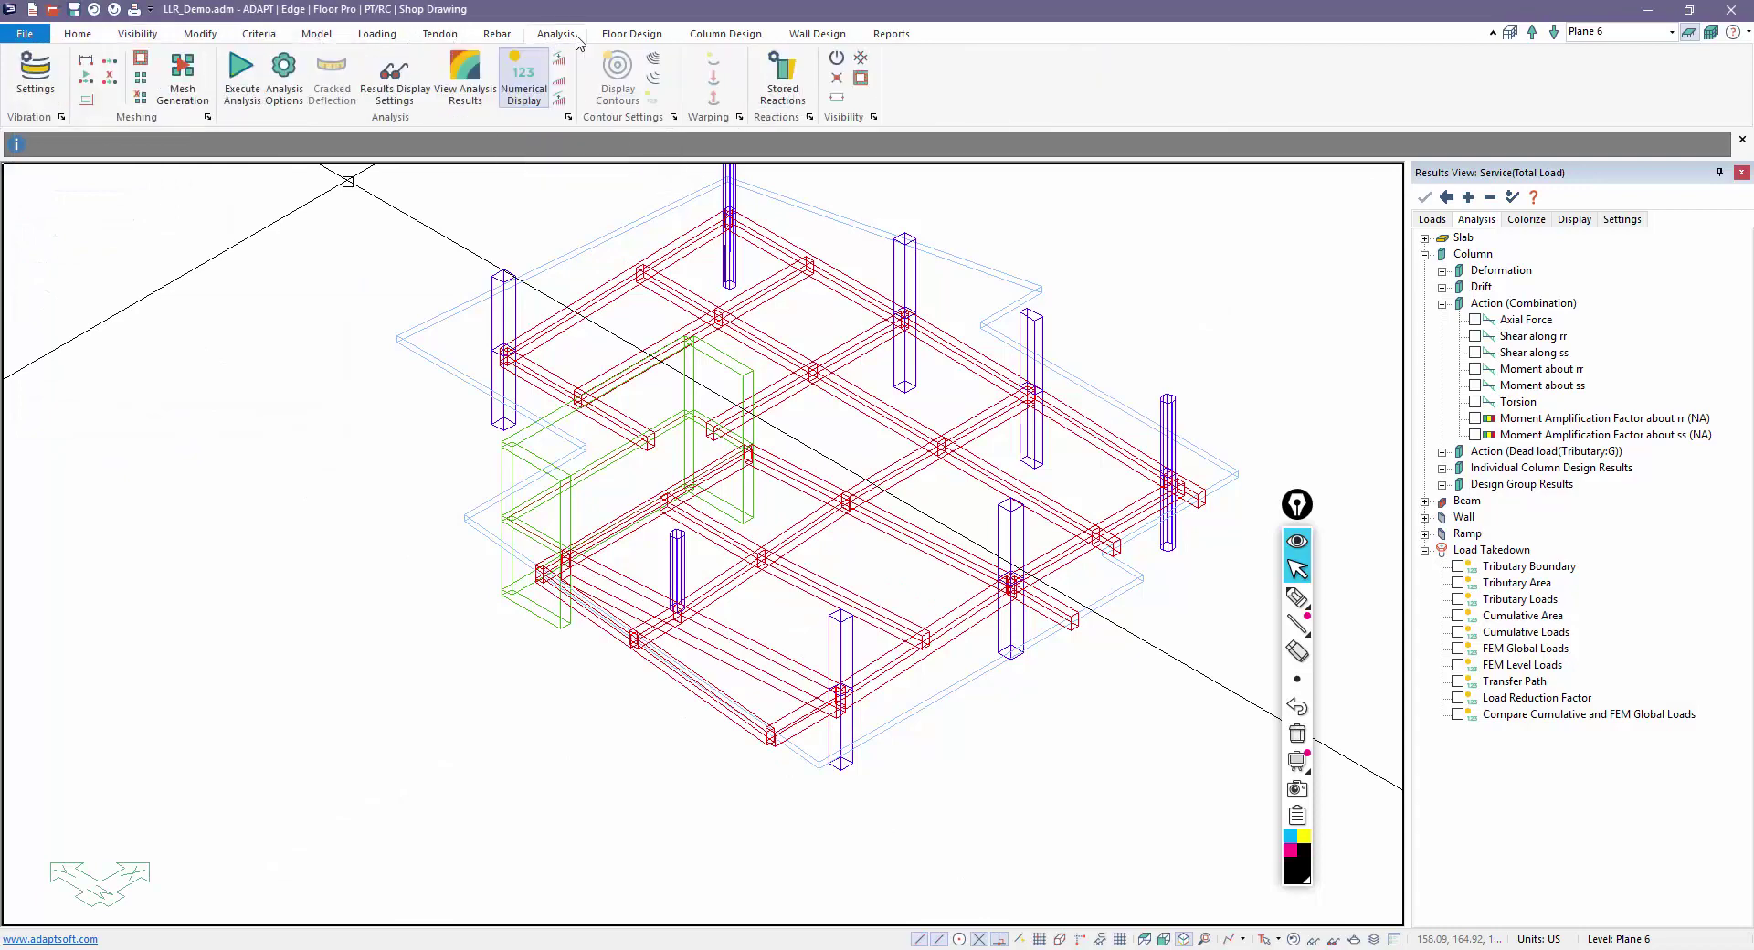
click(861, 60)
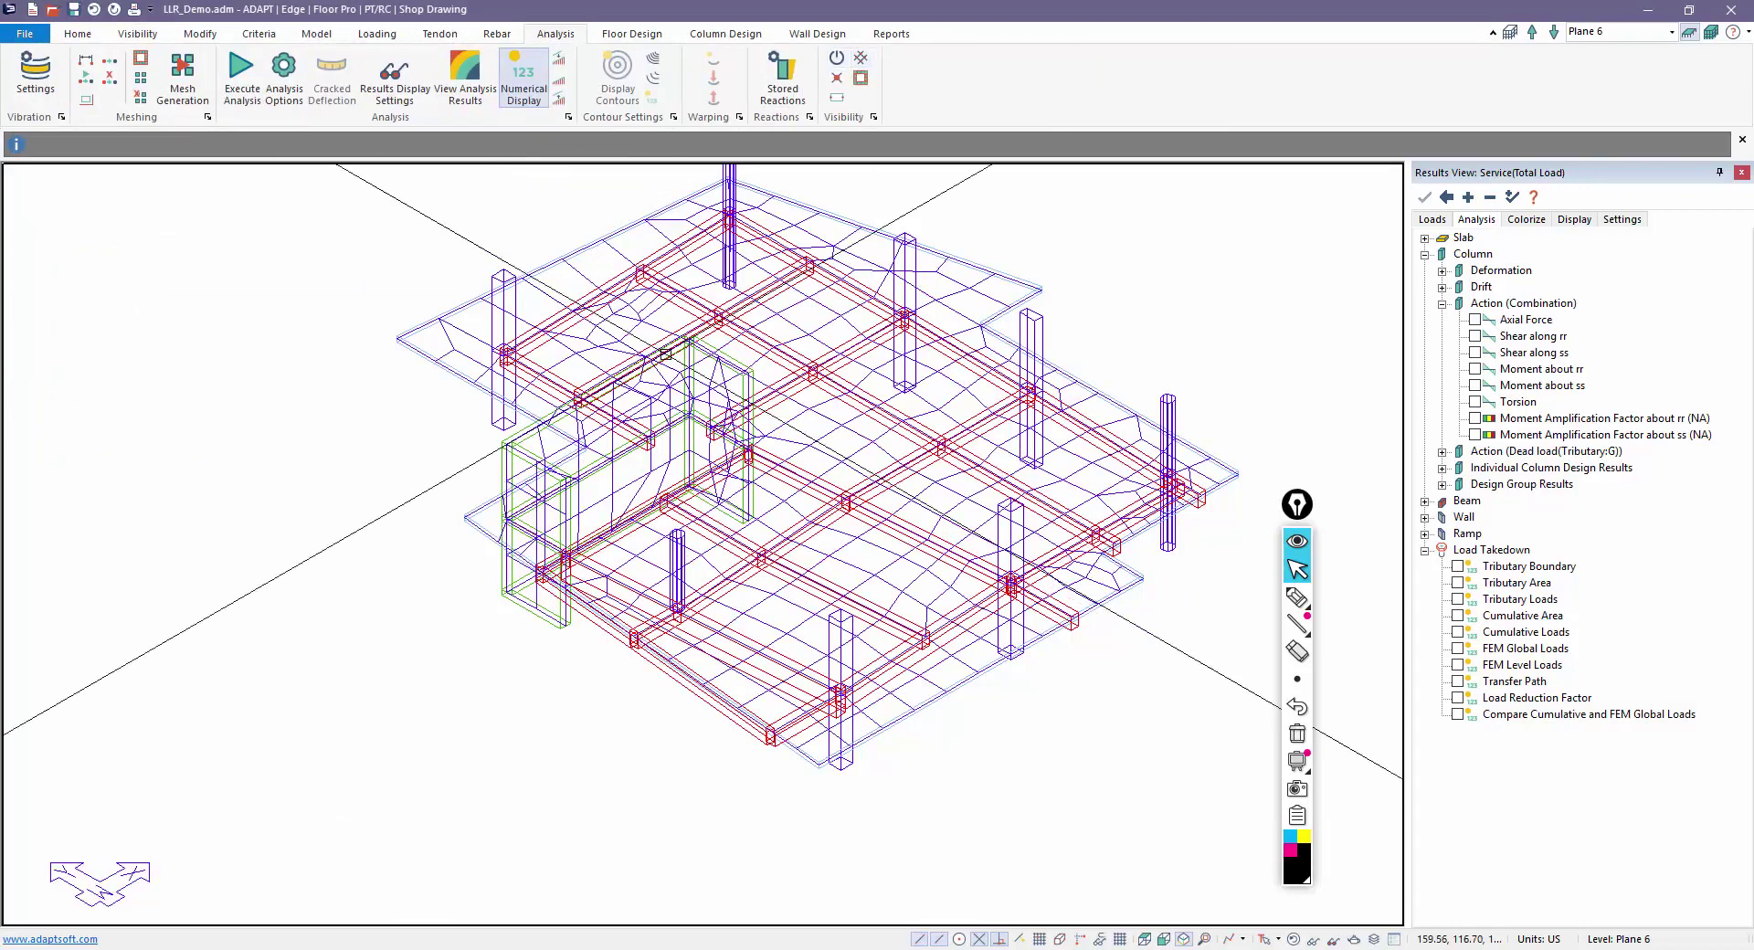
click(863, 62)
click(240, 83)
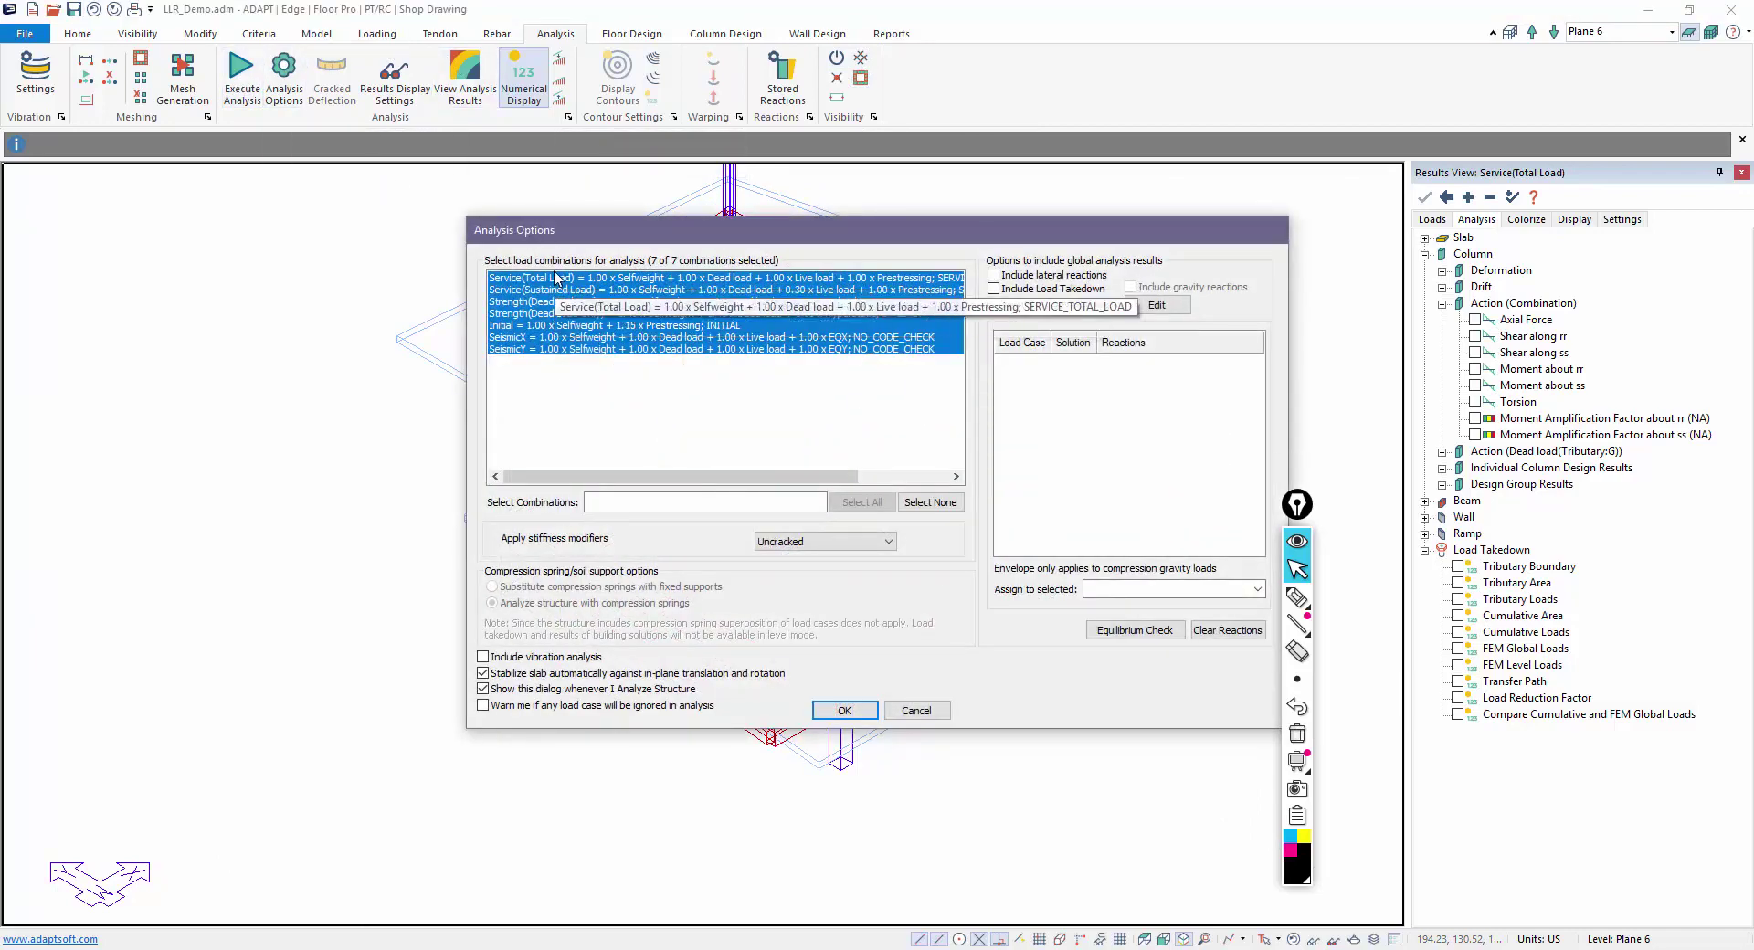
Include load takedown, set Live load to Envelope, and analyse only Strength(Dead and Live)
click(992, 289)
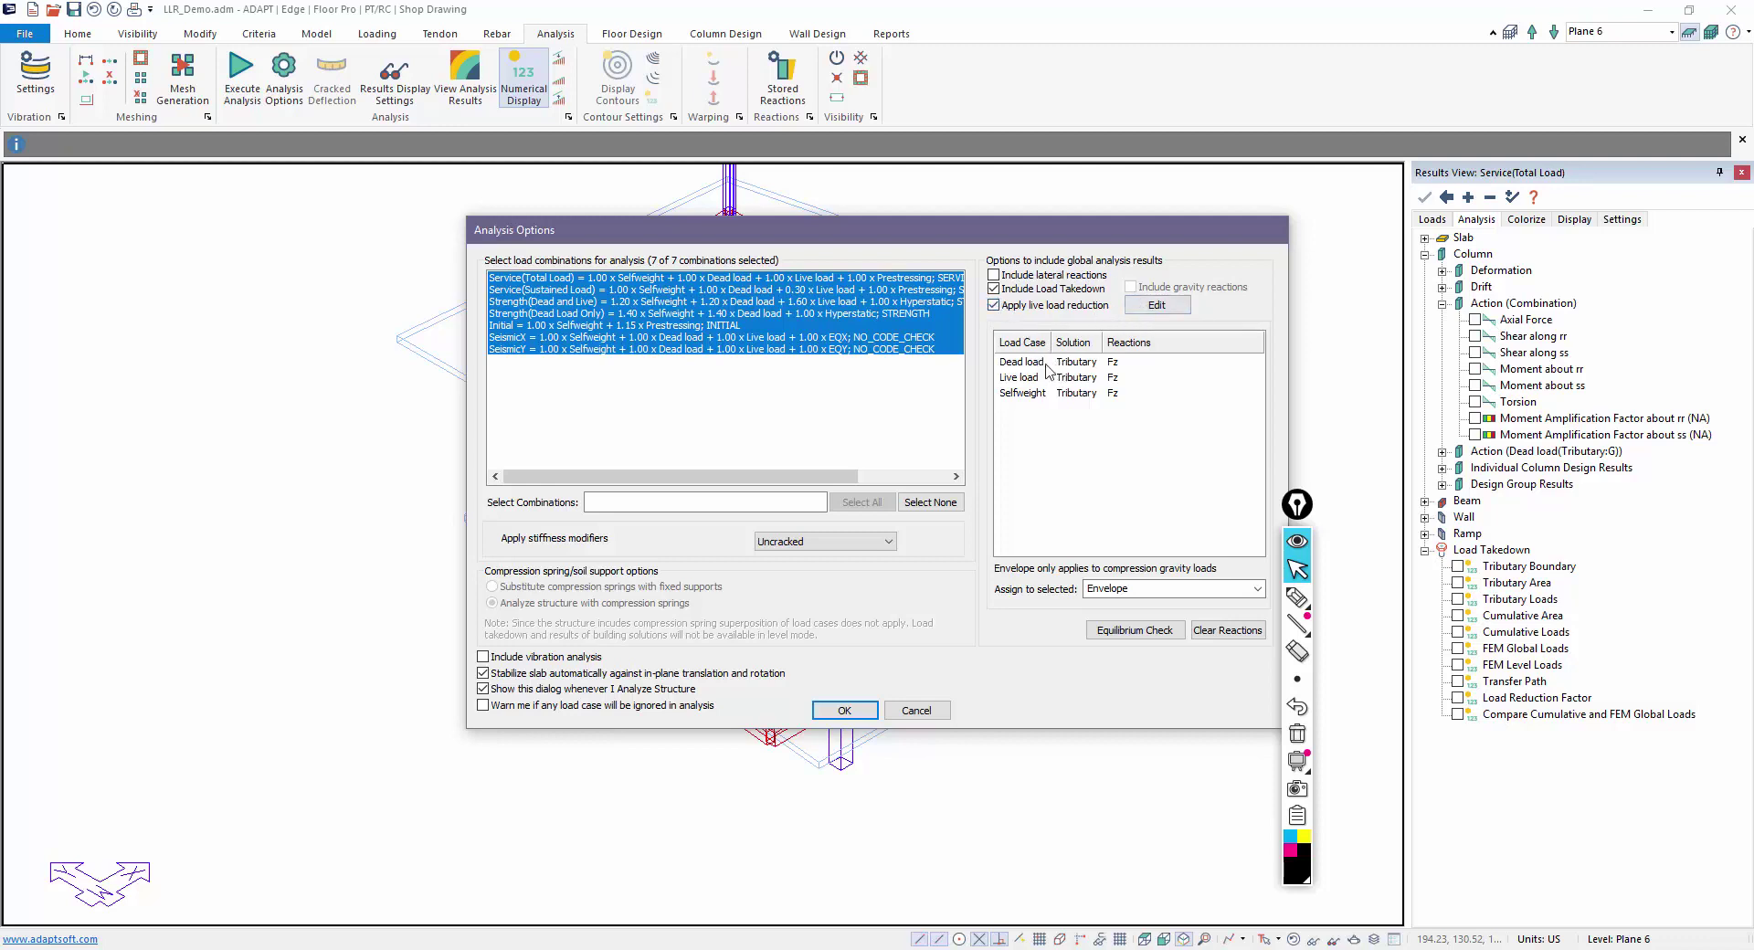
click(1010, 380)
click(1074, 378)
click(1072, 379)
click(1075, 420)
click(532, 303)
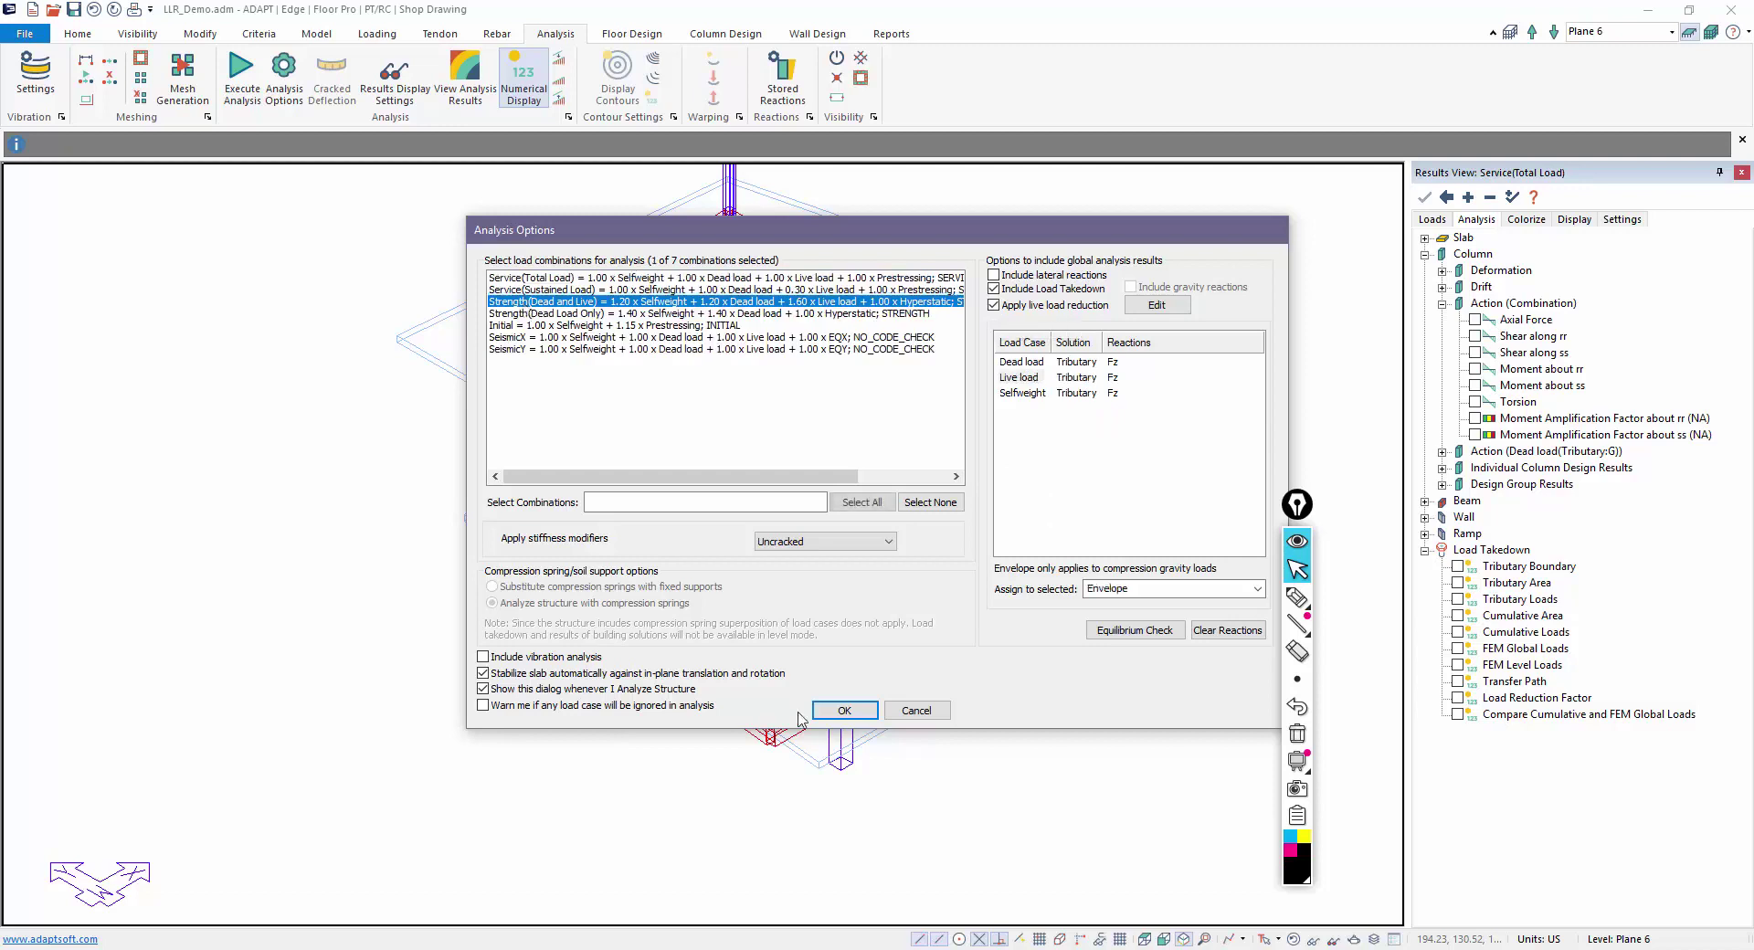
click(859, 709)
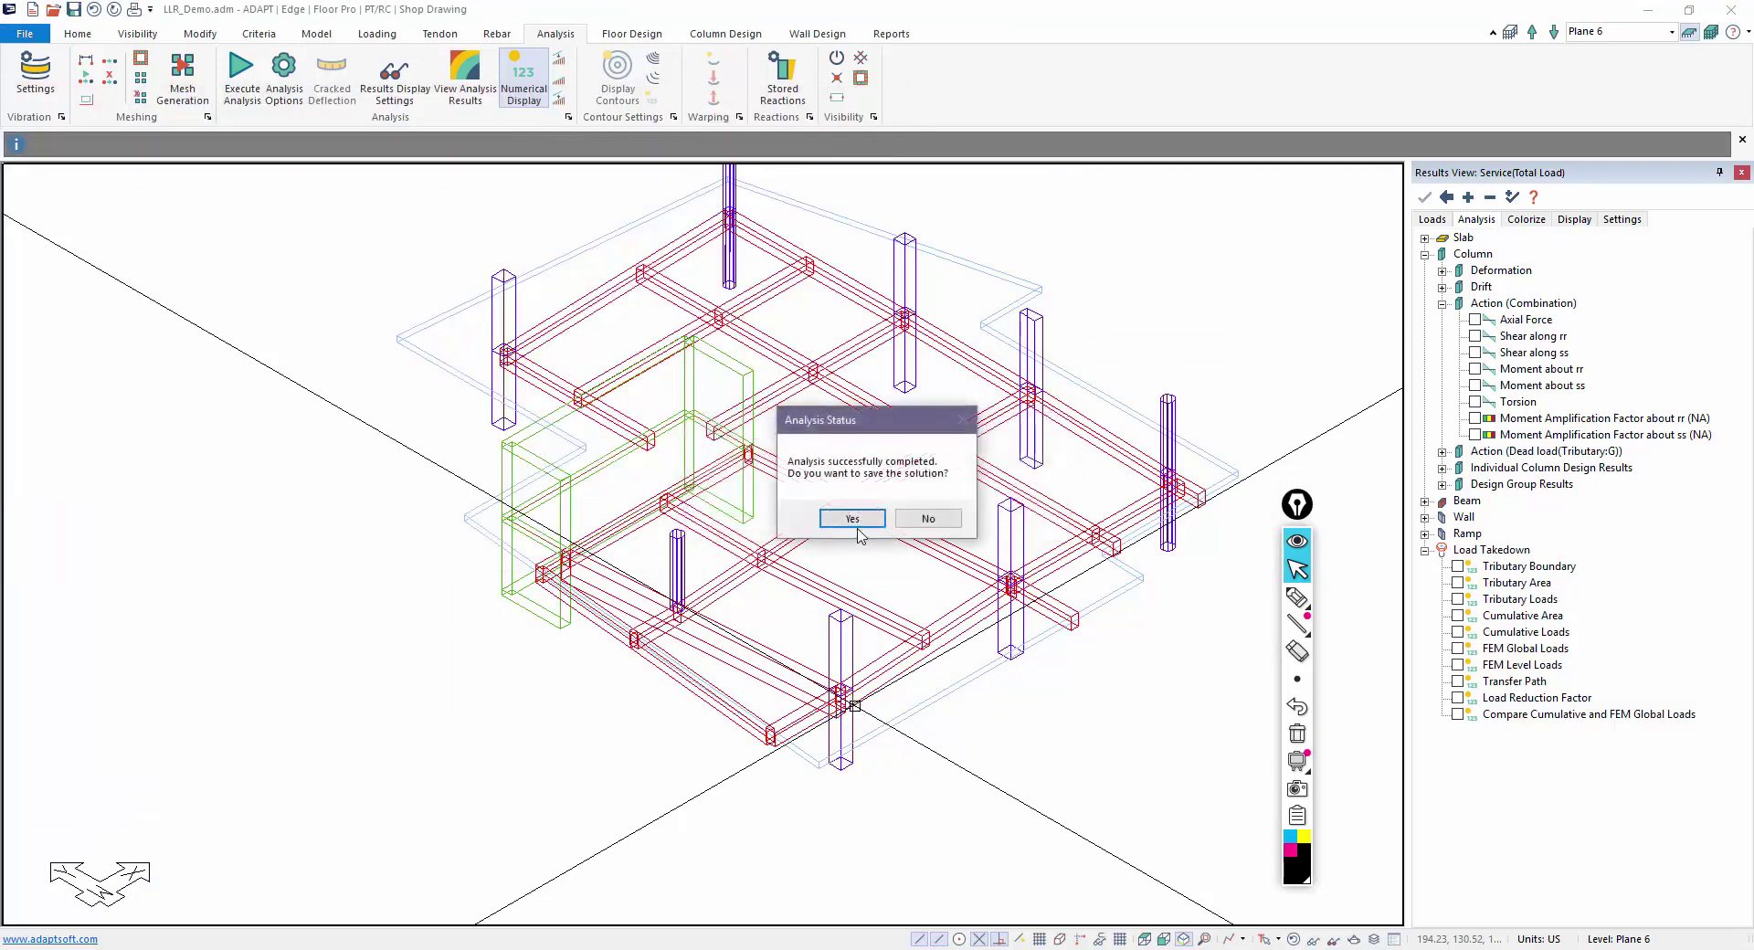
Save the Strength(Dead and Live) analysis solution
click(854, 521)
scroll(752, 673, up, 3)
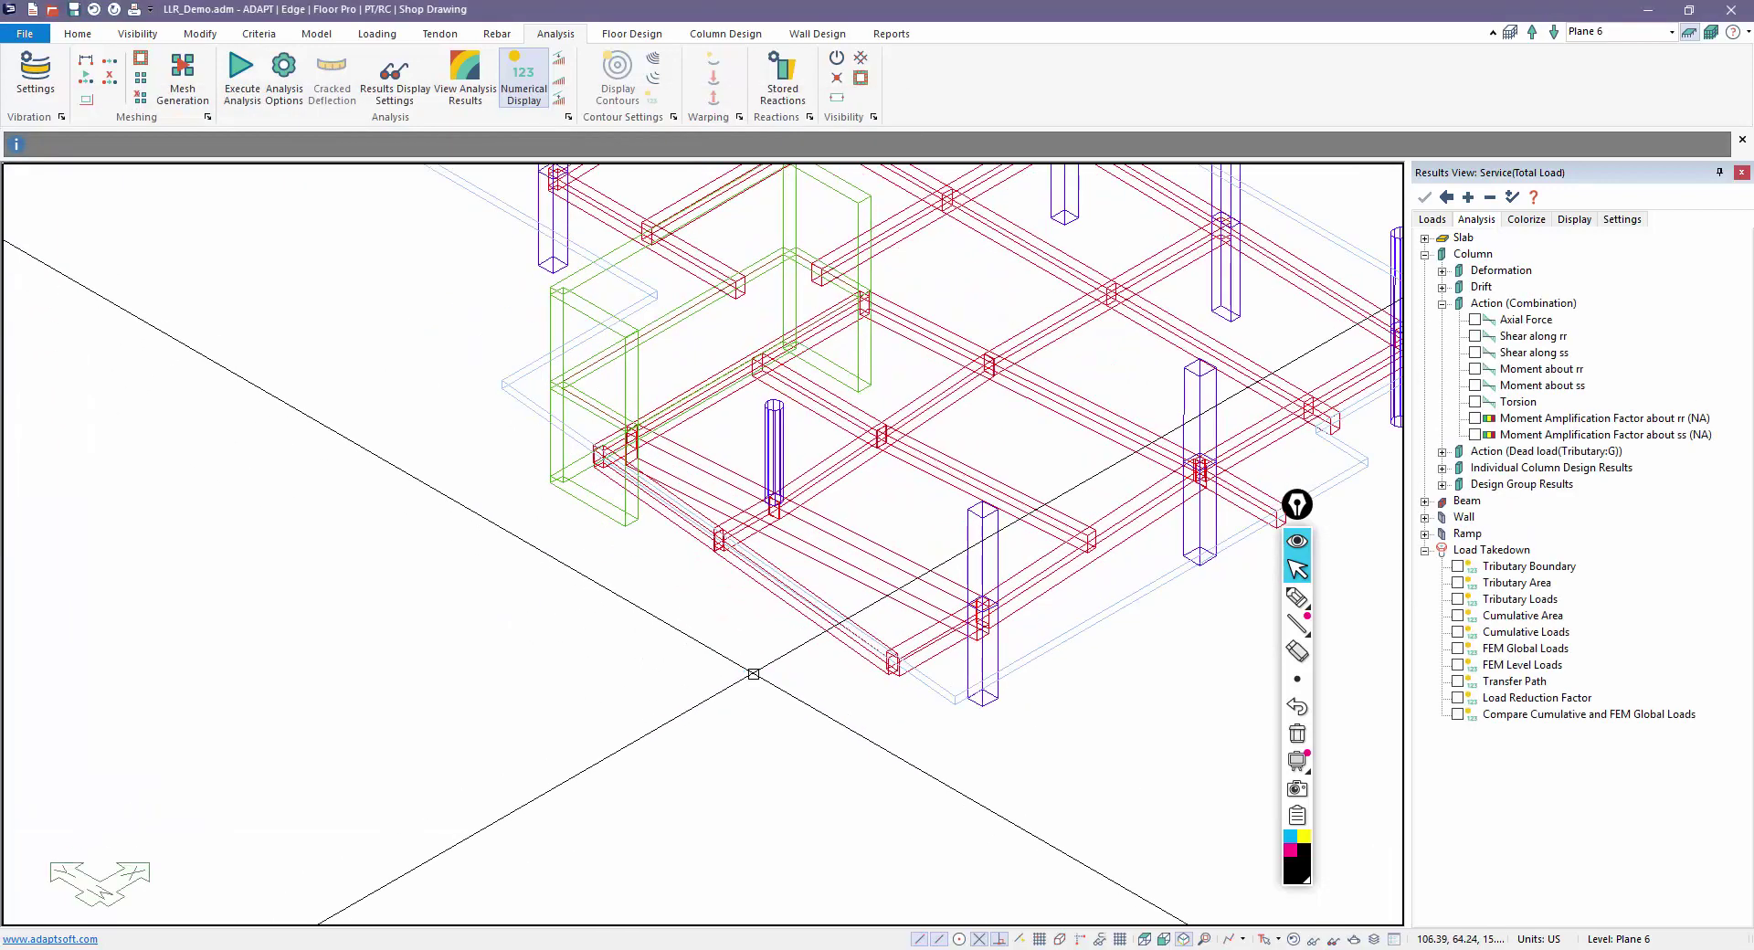
scroll(751, 589, up, 2)
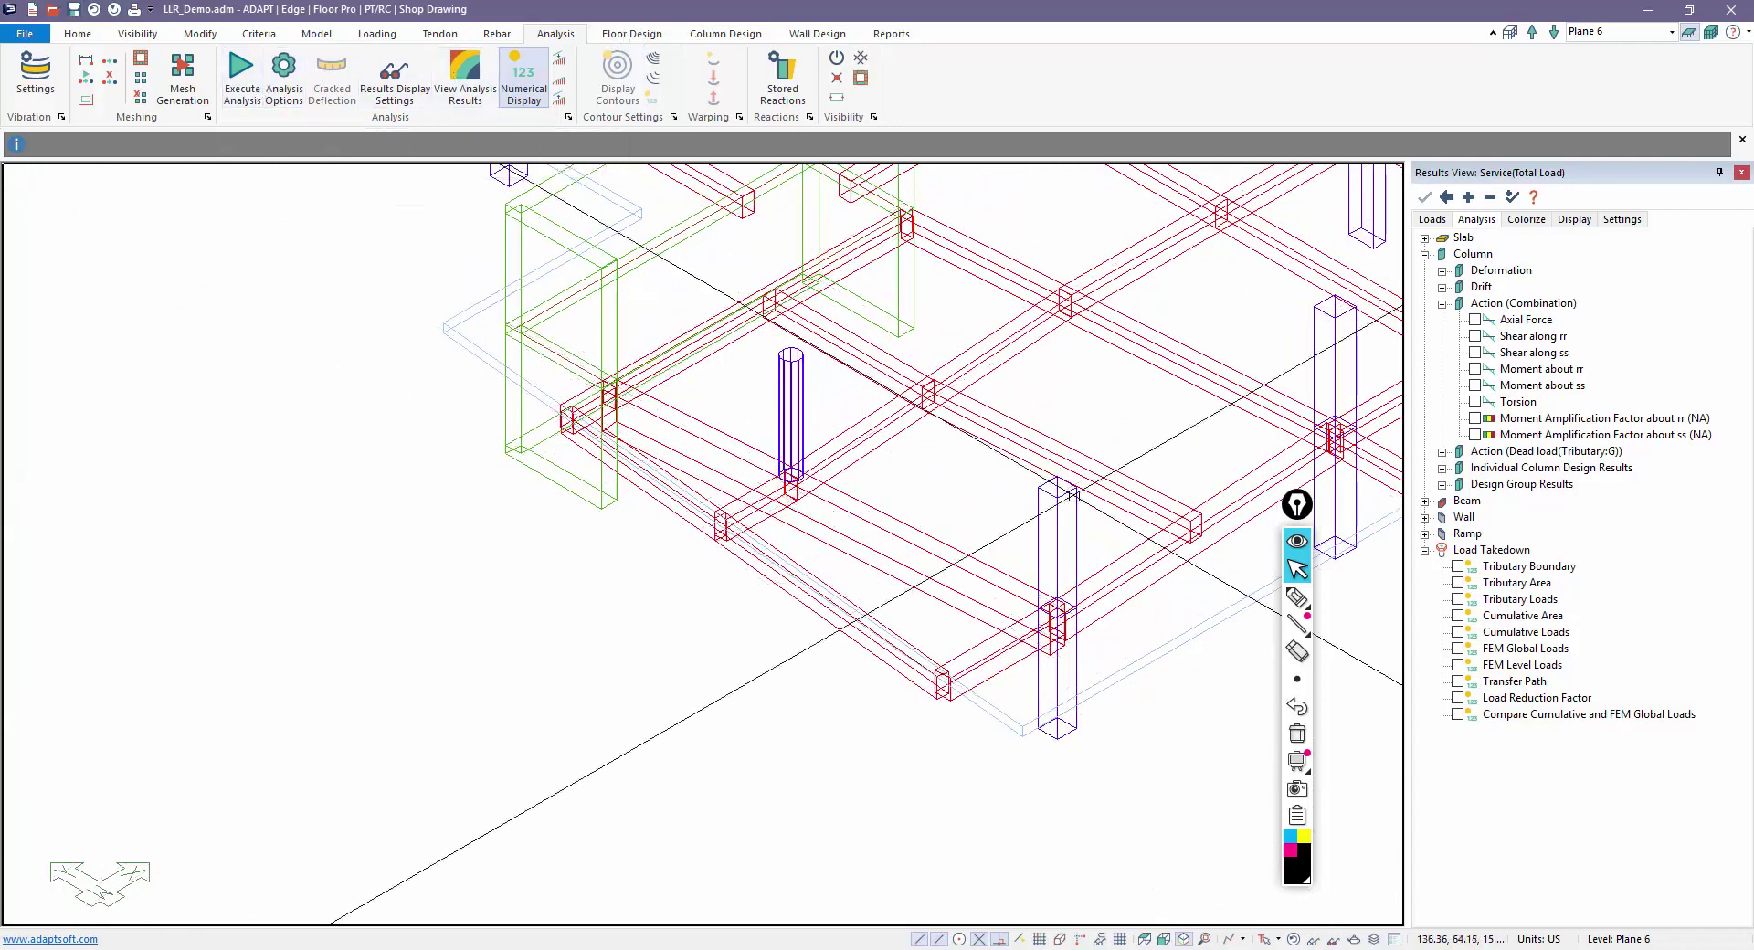
Generate design sections across the Plane 6 strip, design them, and keep the results
click(614, 36)
click(444, 78)
click(805, 519)
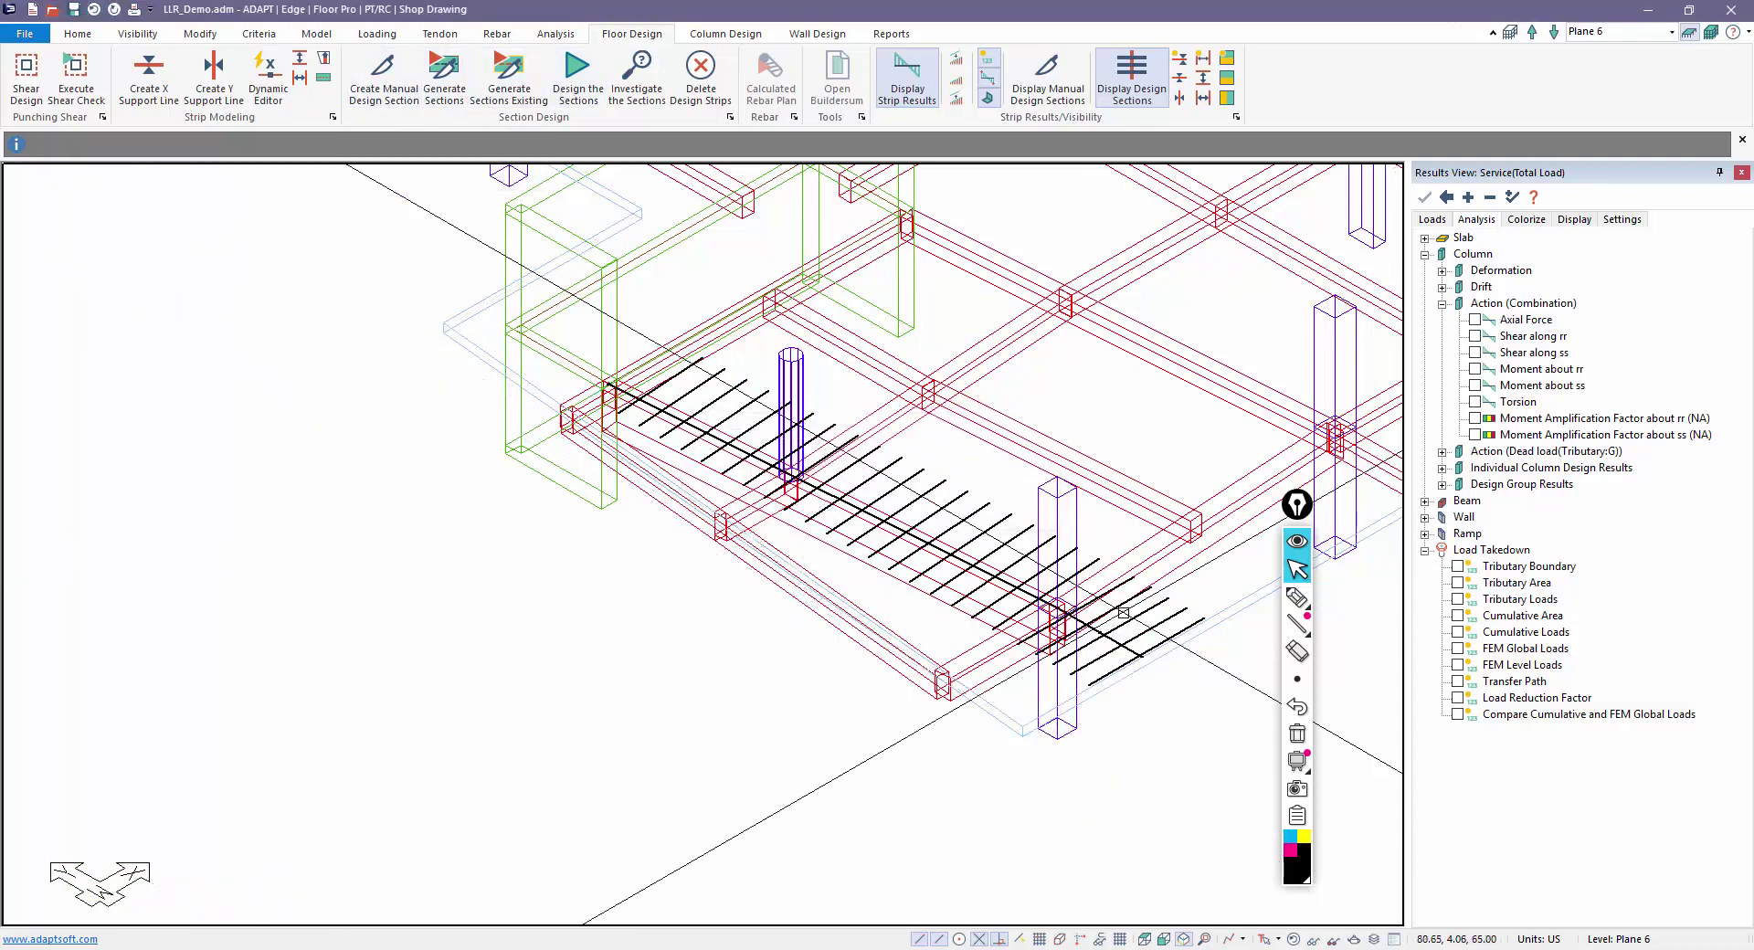
click(577, 78)
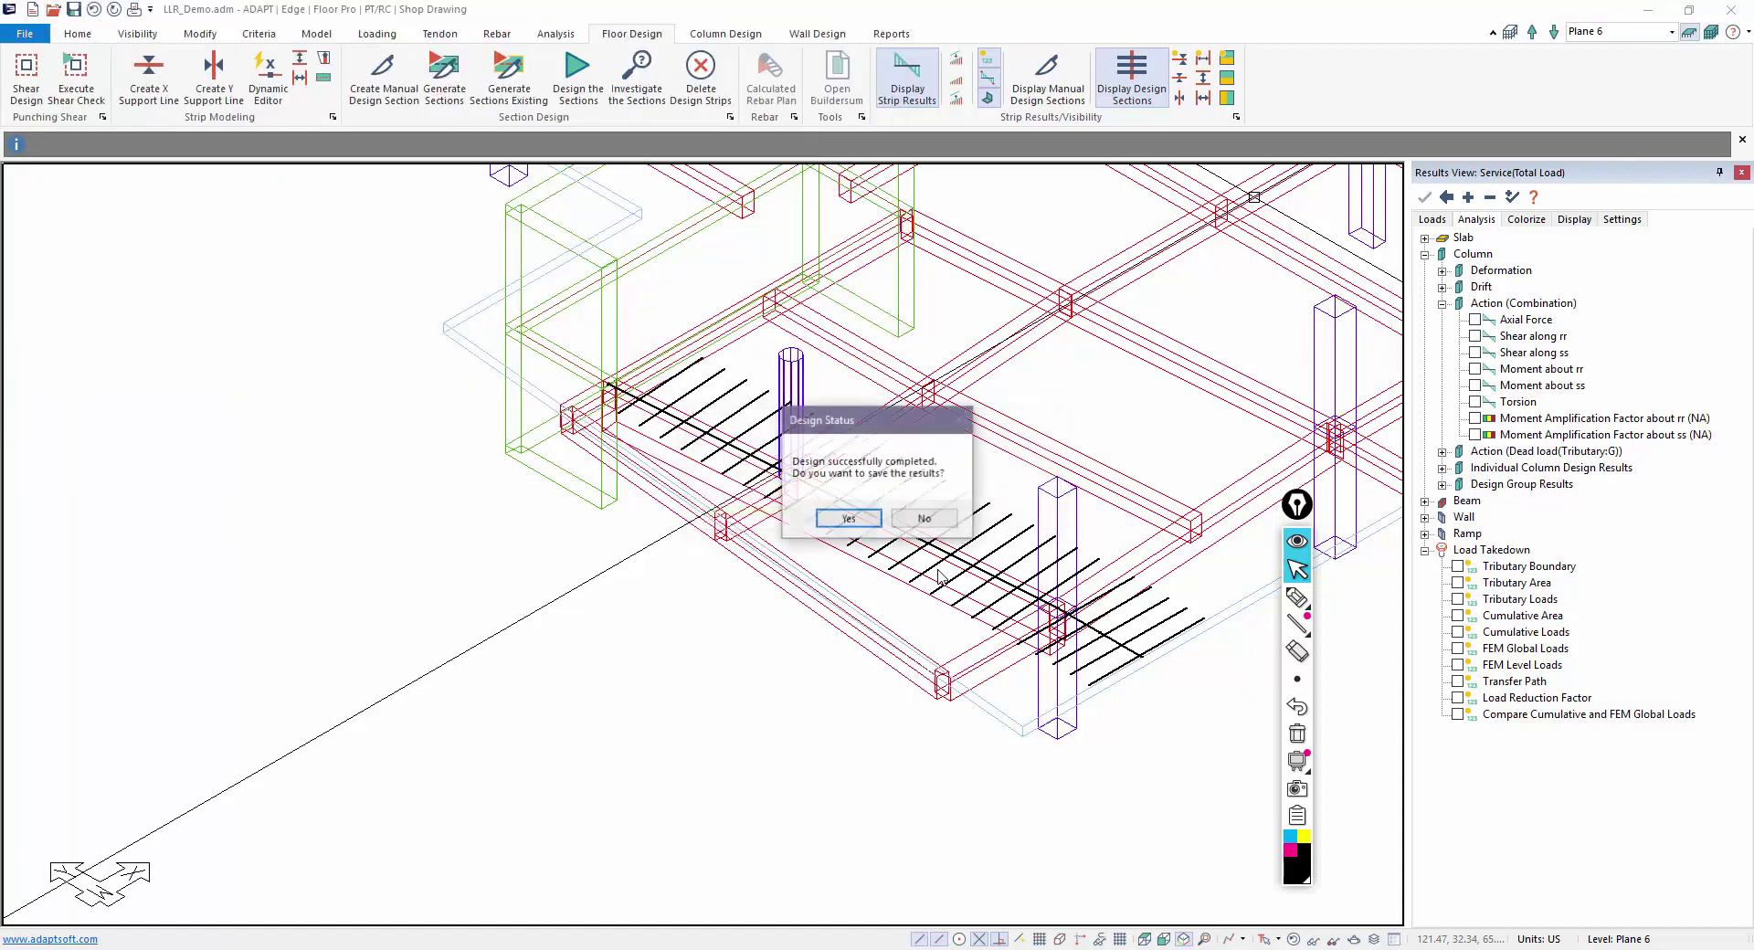
click(851, 528)
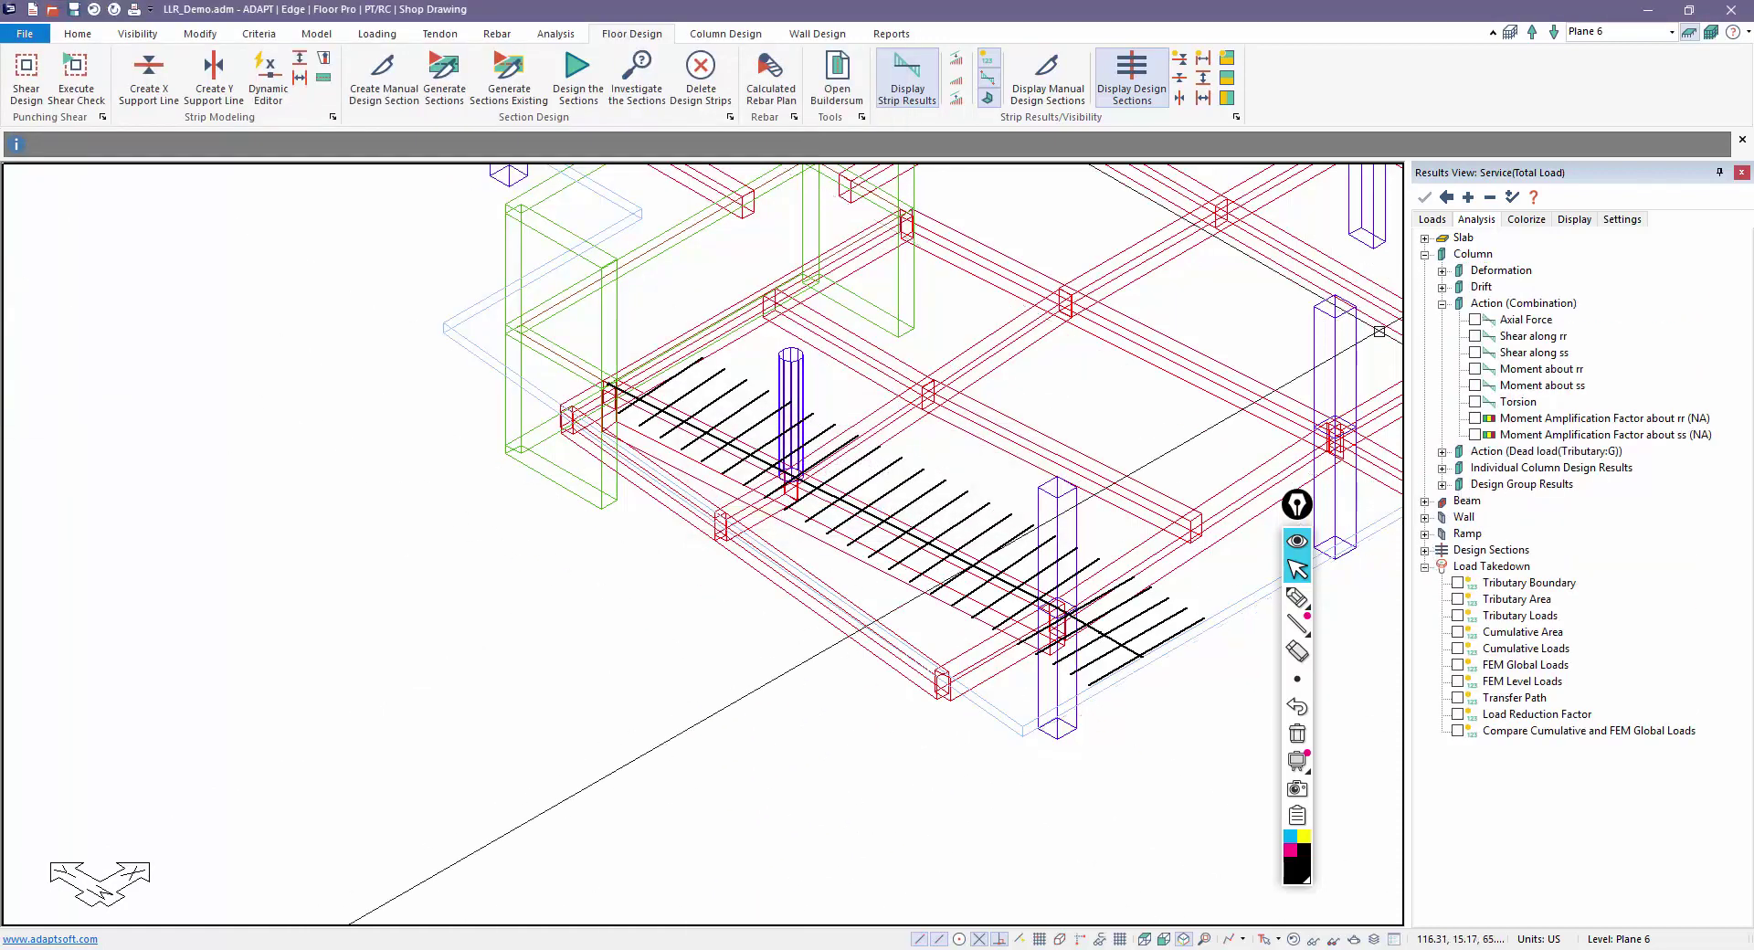
Display the Design Sections bending moment diagram from the results tree
click(1489, 197)
double_click(1445, 319)
click(1441, 353)
click(1474, 368)
scroll(640, 595, up, 6)
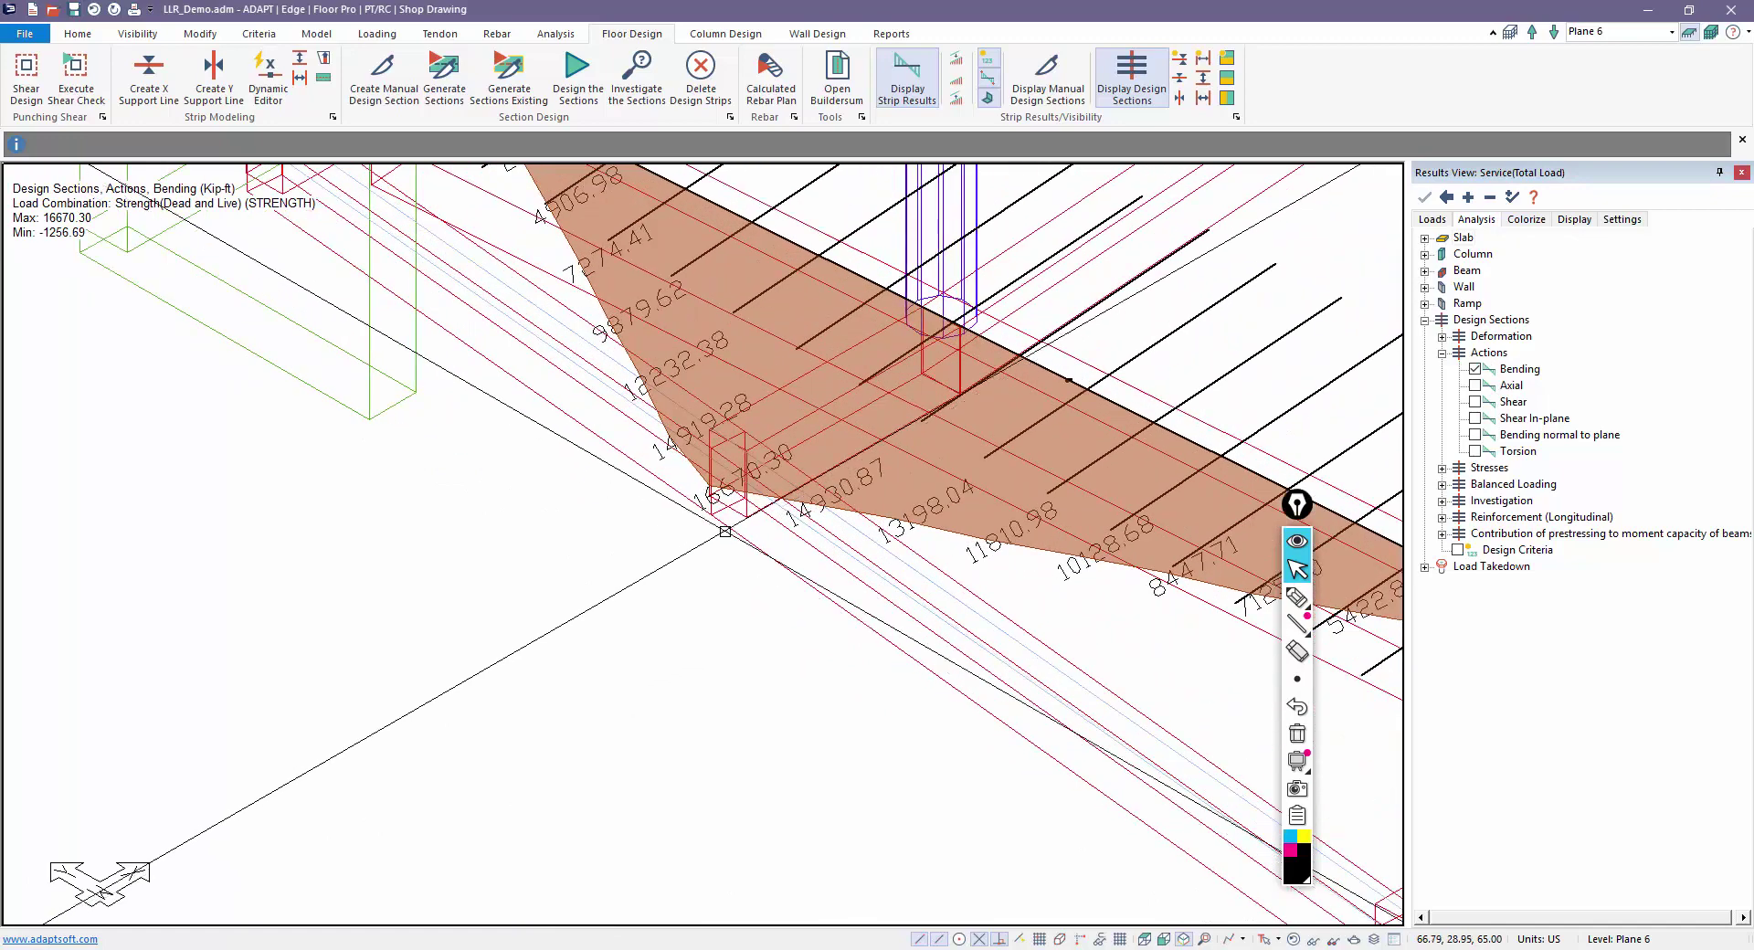
scroll(717, 515, up, 1)
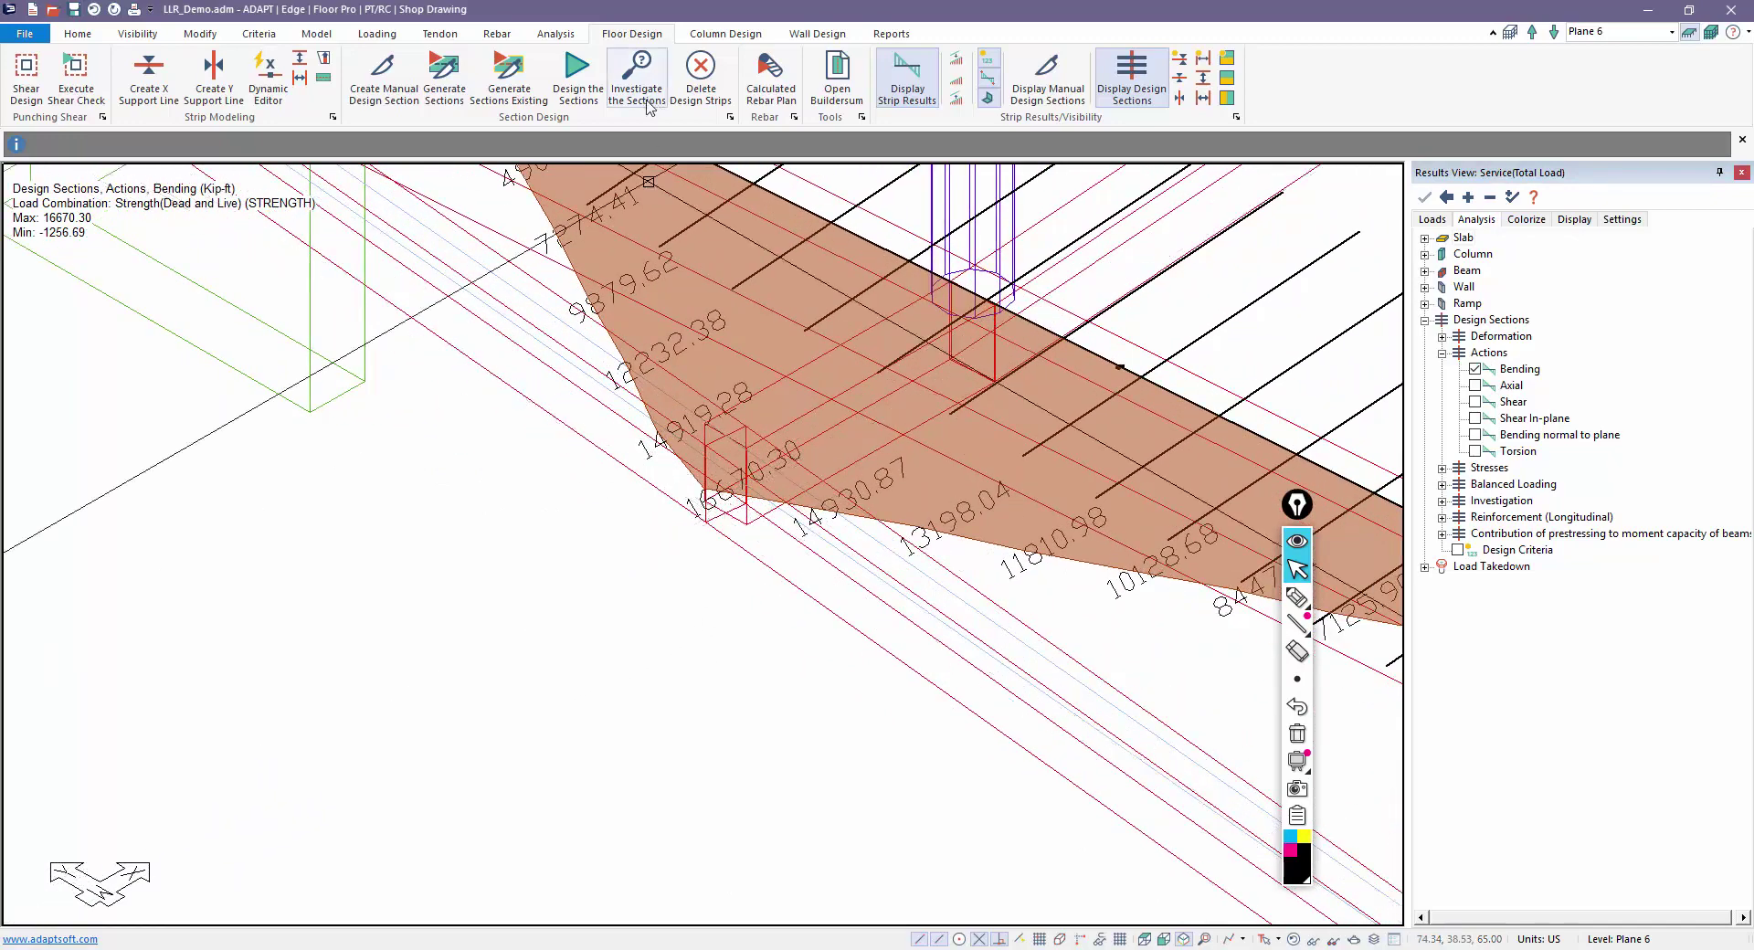
Rerun the analysis with the current options and save the new solution
click(556, 34)
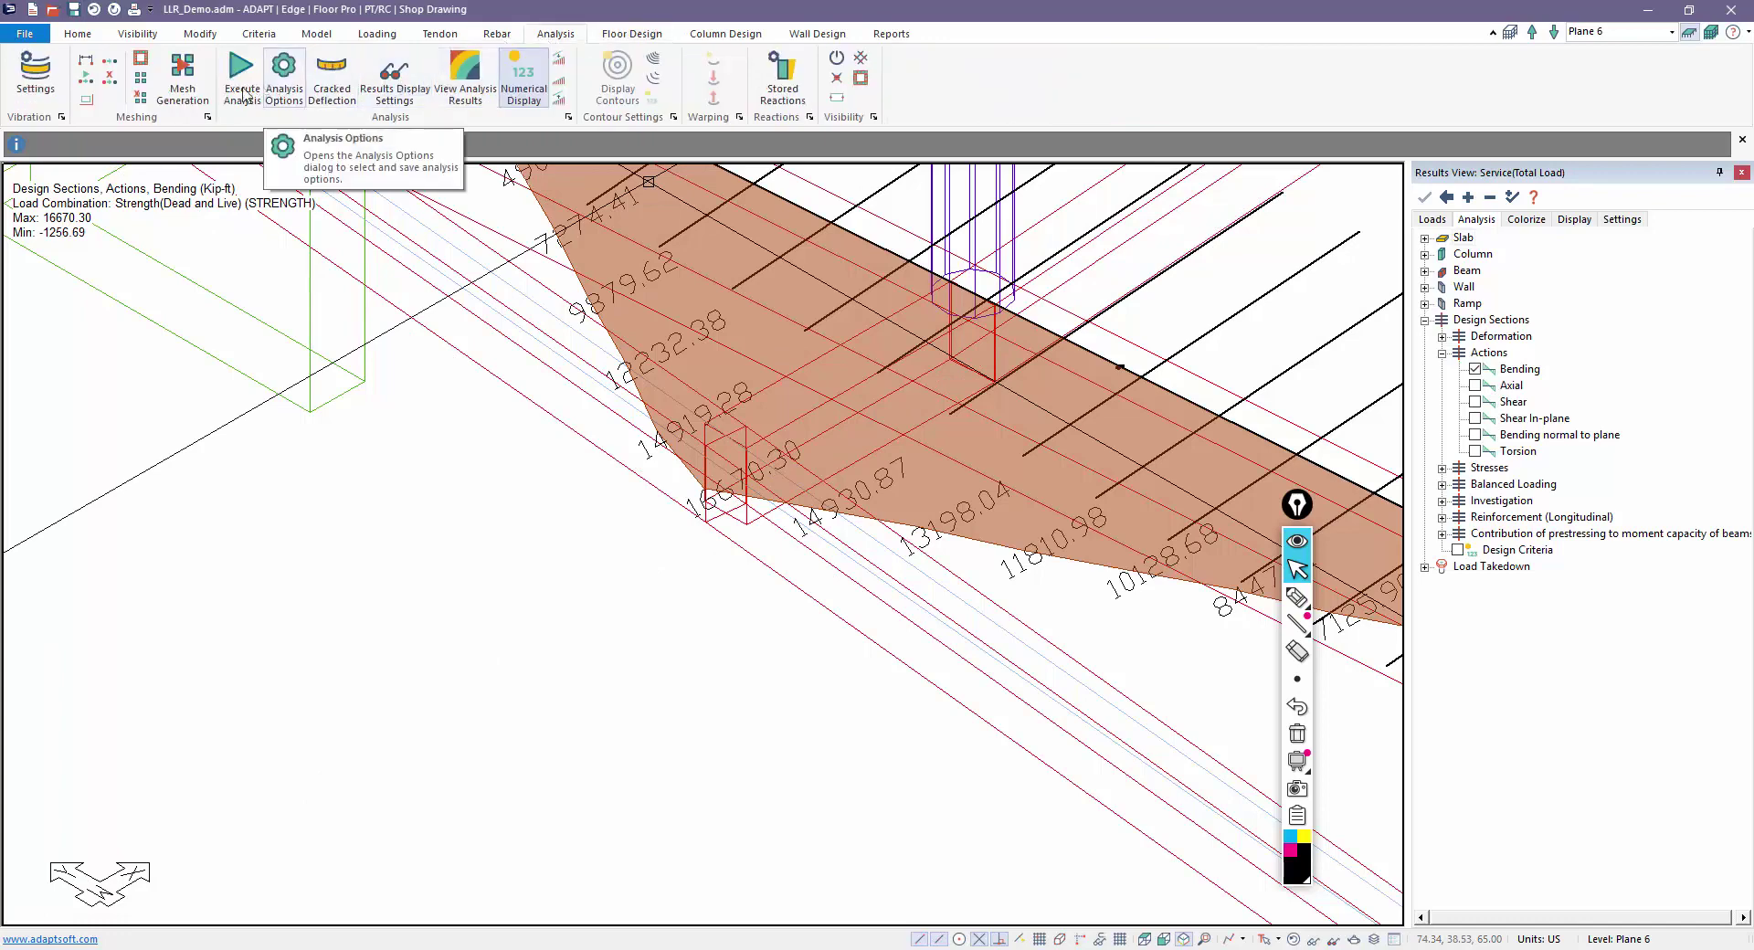
click(284, 78)
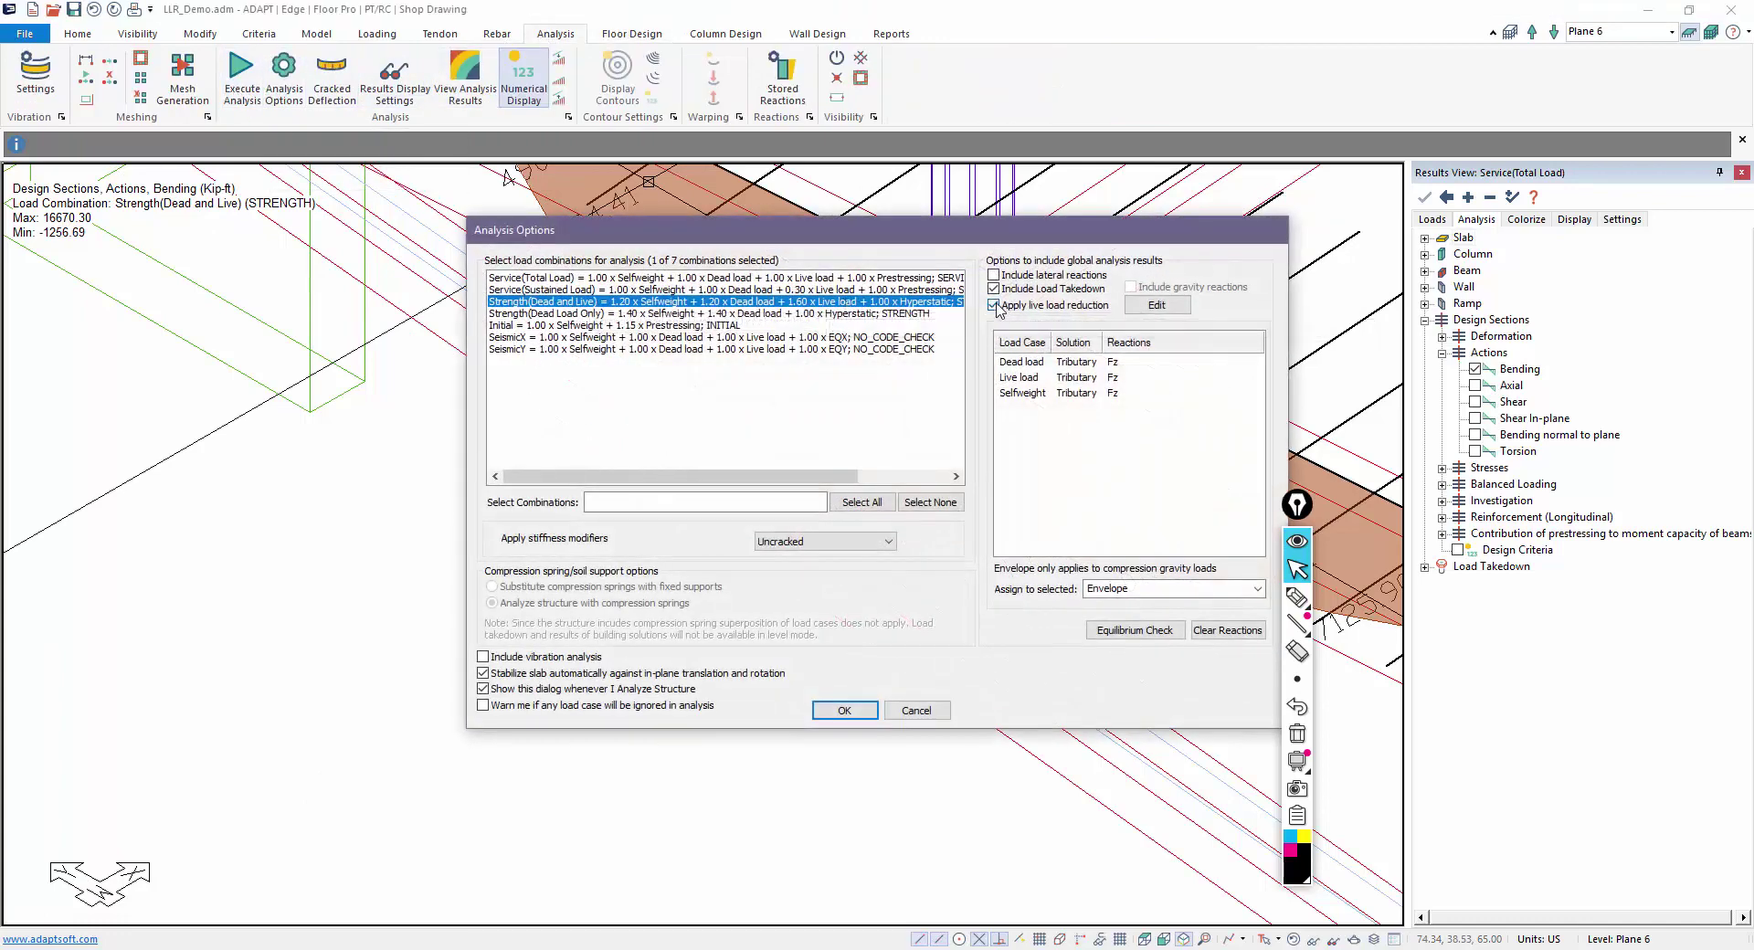
click(844, 710)
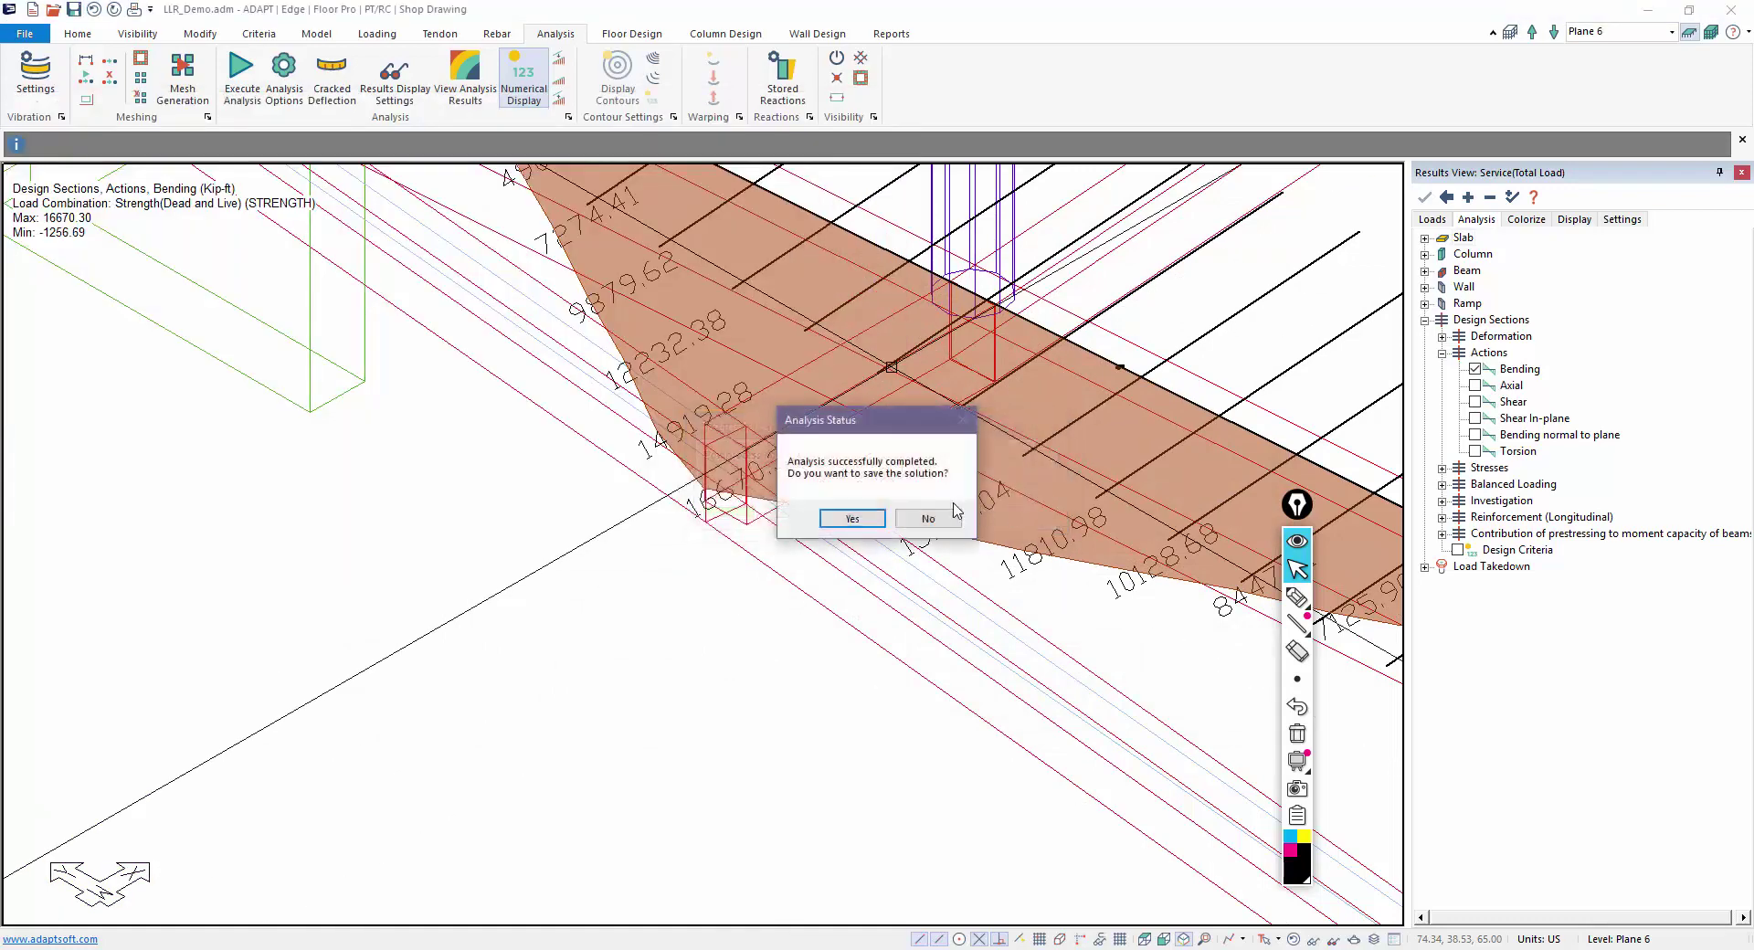
click(851, 518)
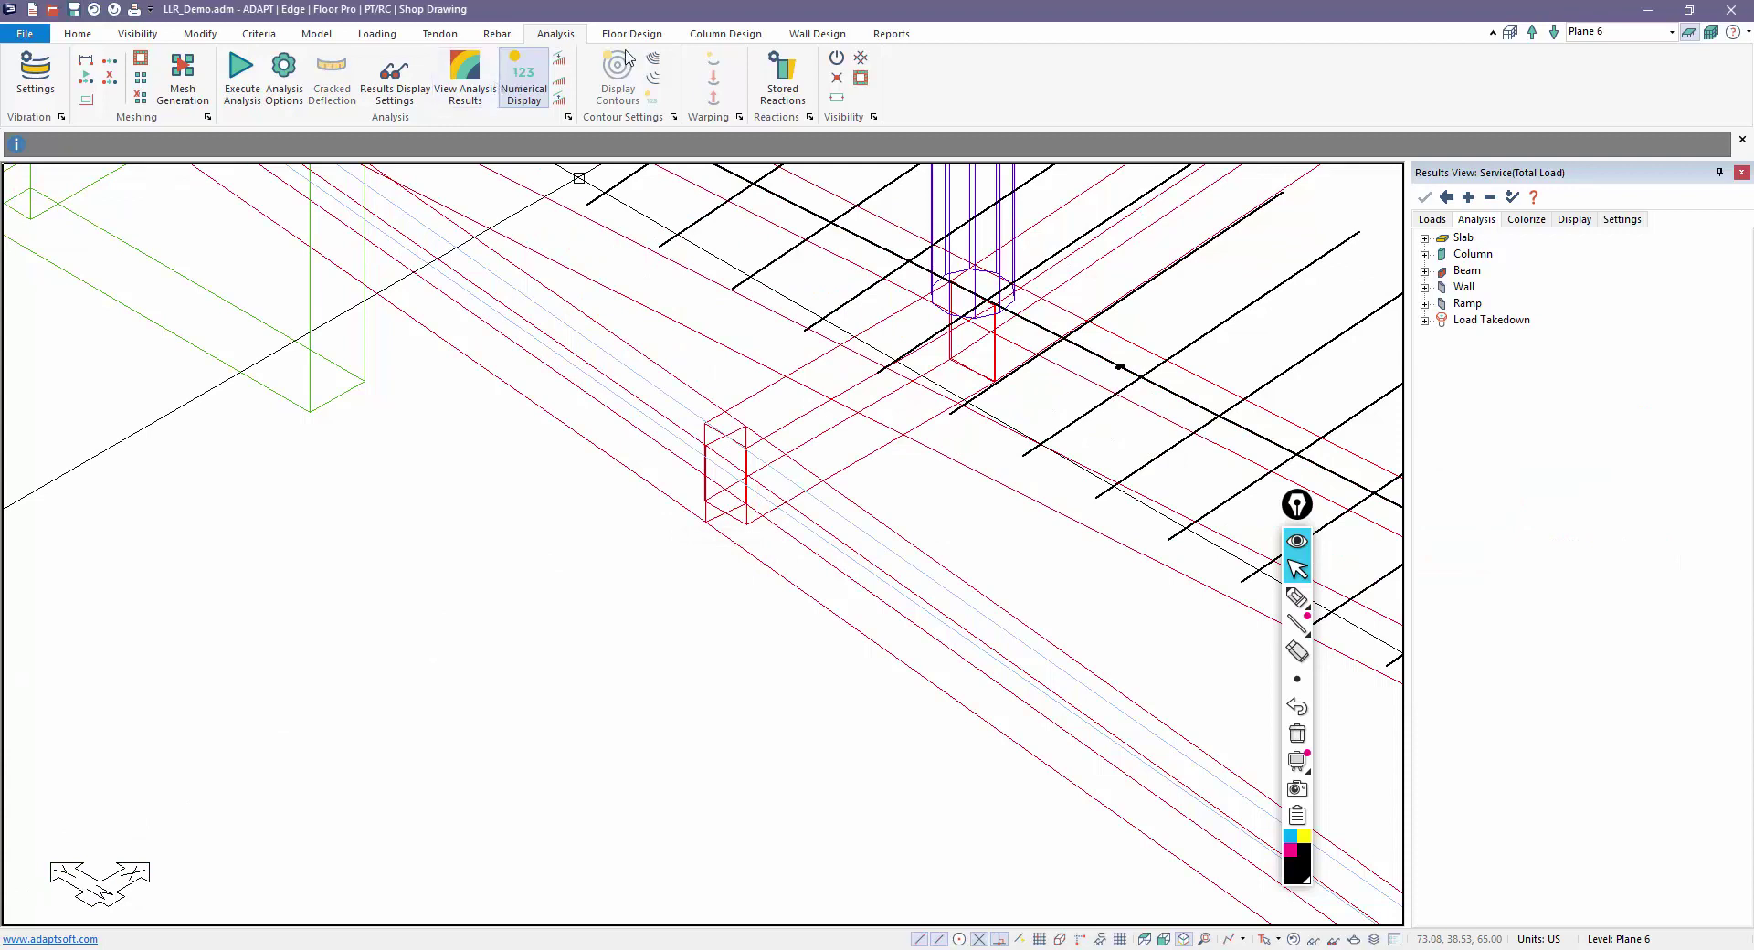
Redesign the sections so Strength(Dead and Live) bending peaks at 20618.42 kip-ft, then recenter the view
click(630, 34)
click(577, 73)
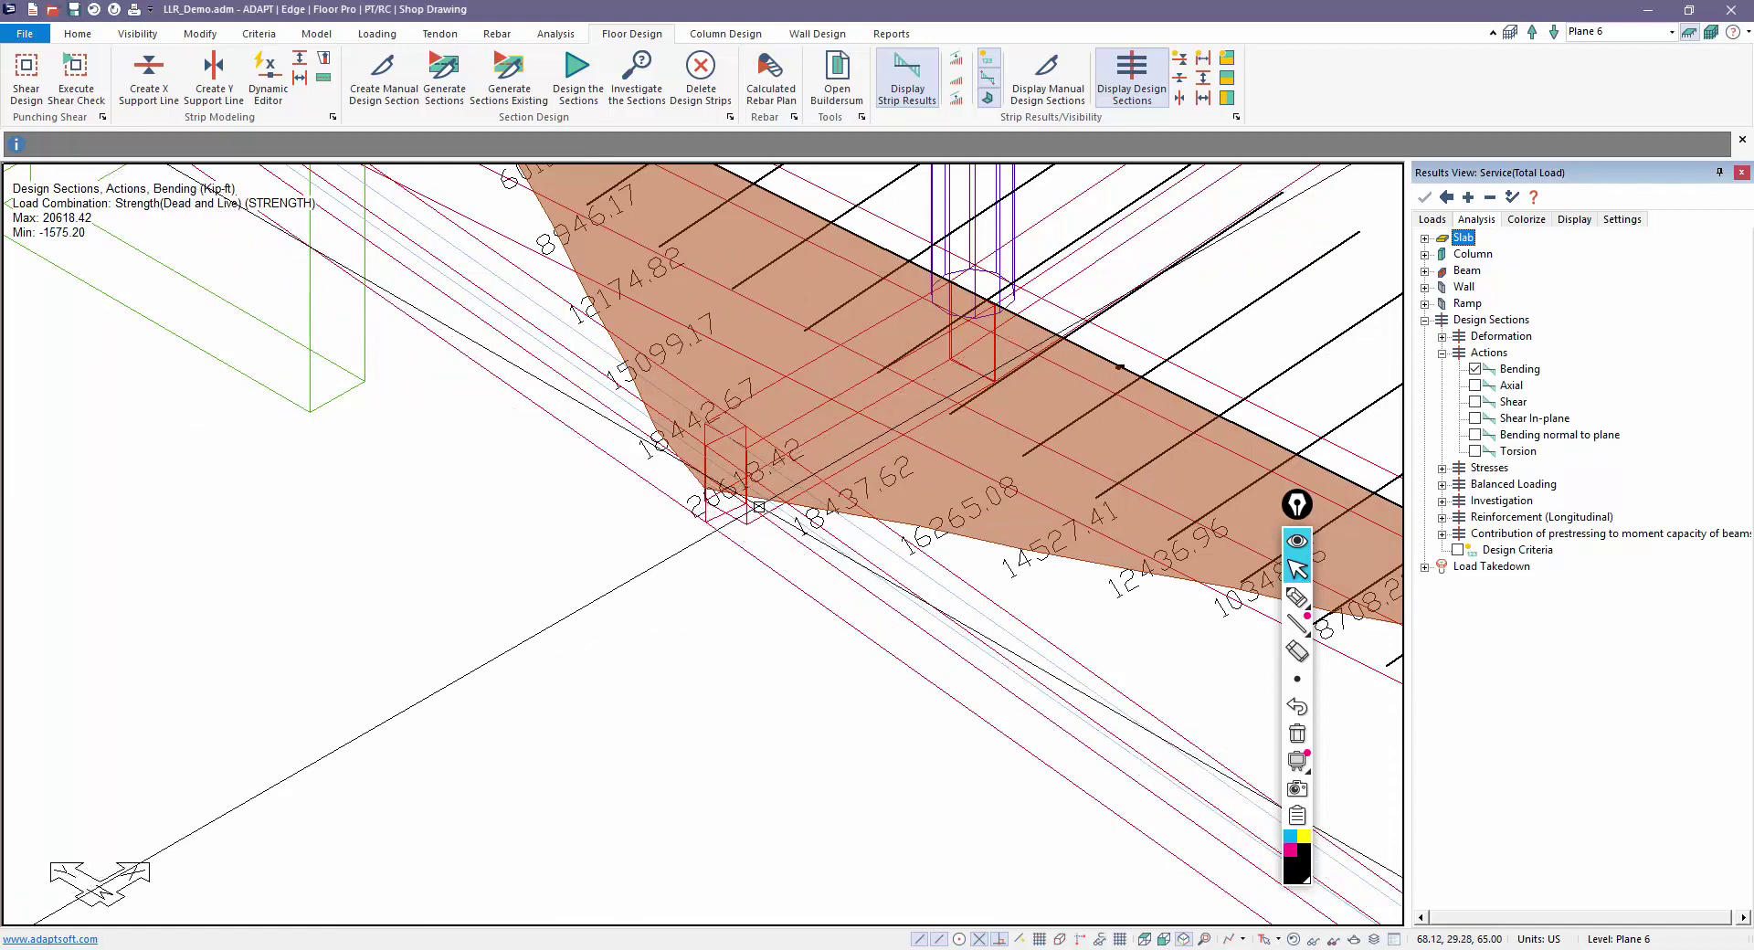
middle_drag(759, 506, 772, 679)
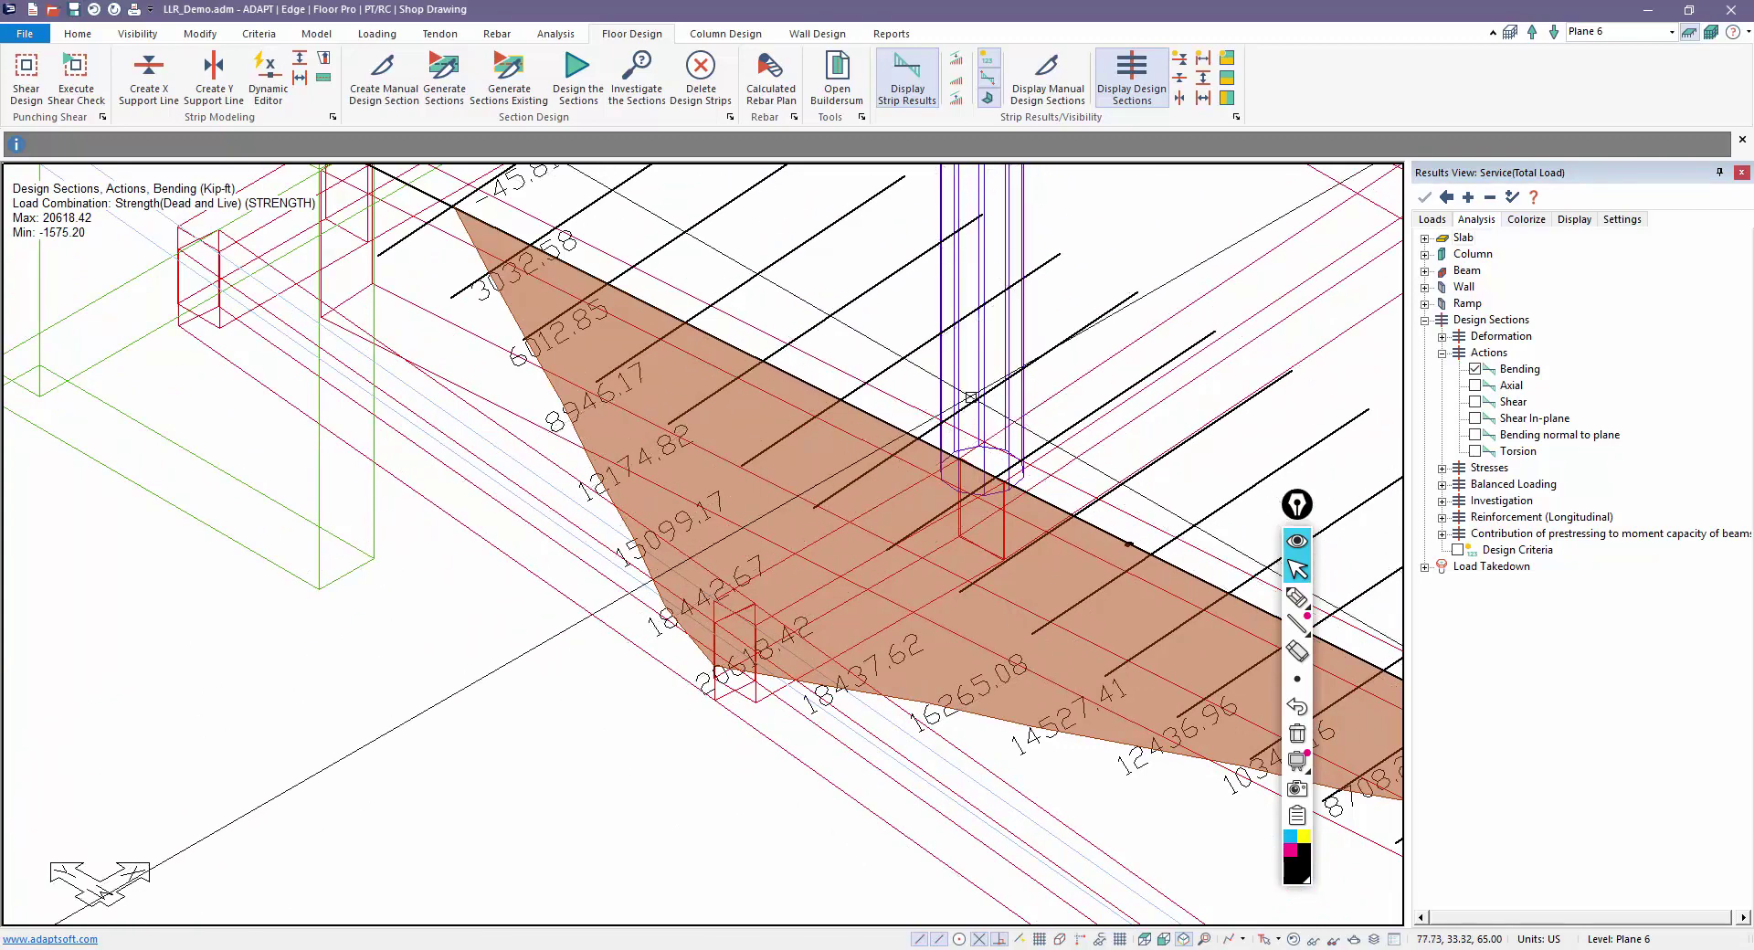
scroll(971, 397, down, 6)
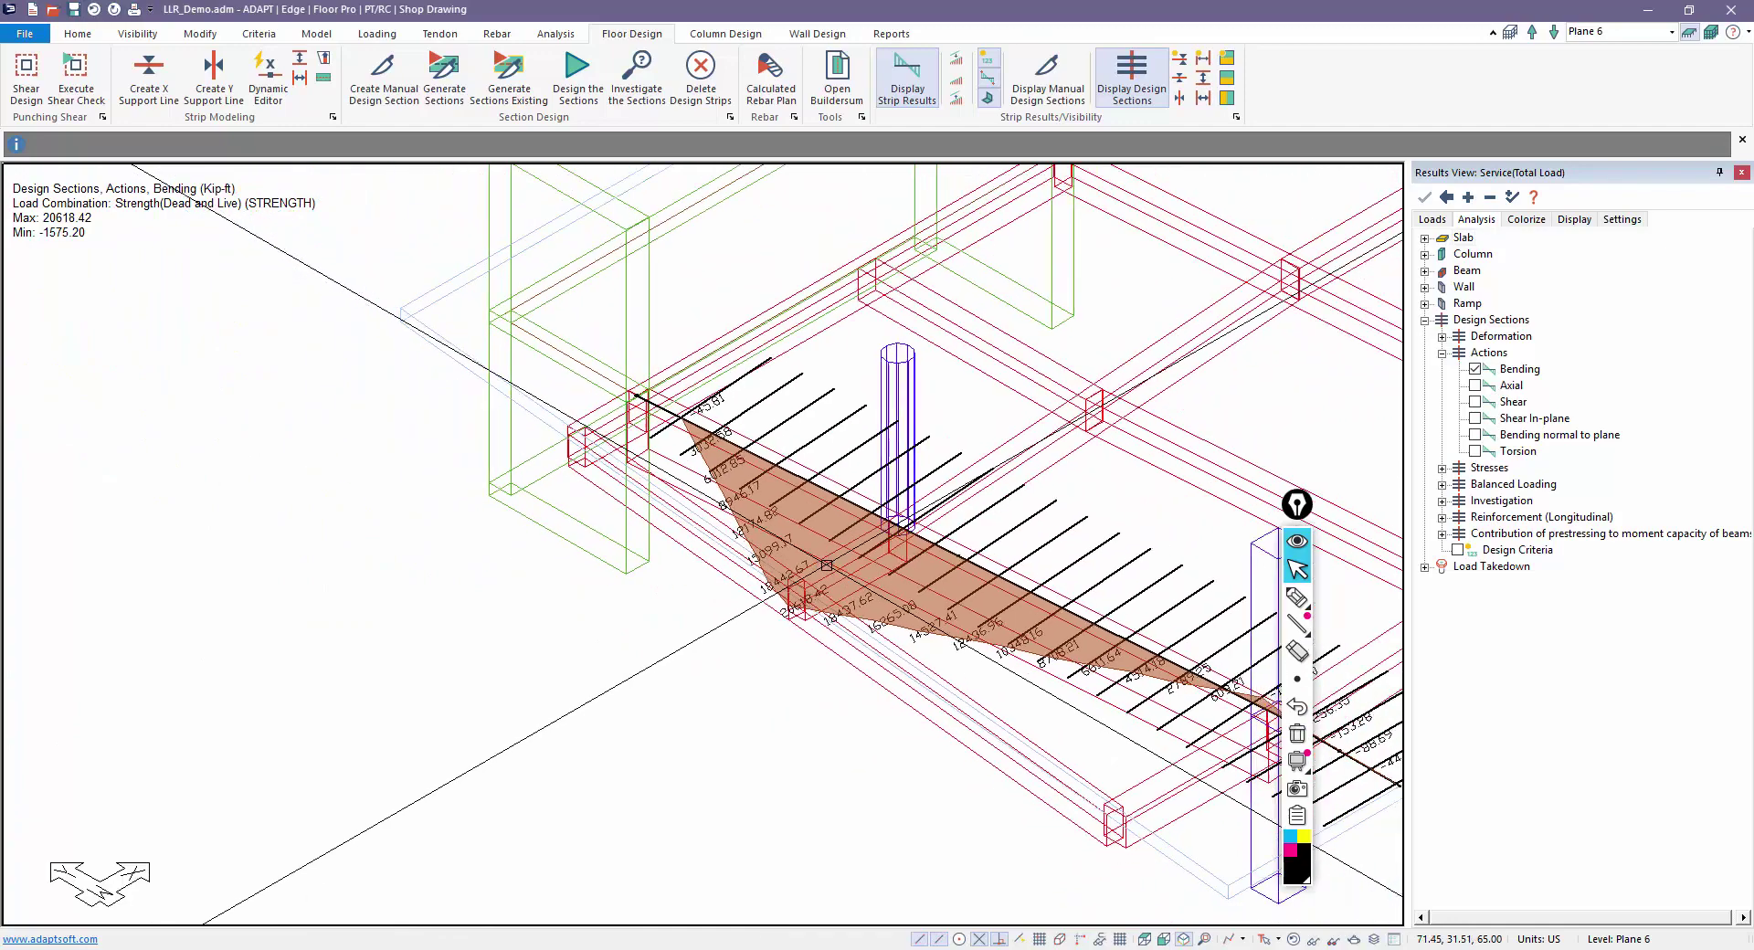
scroll(757, 577, down, 3)
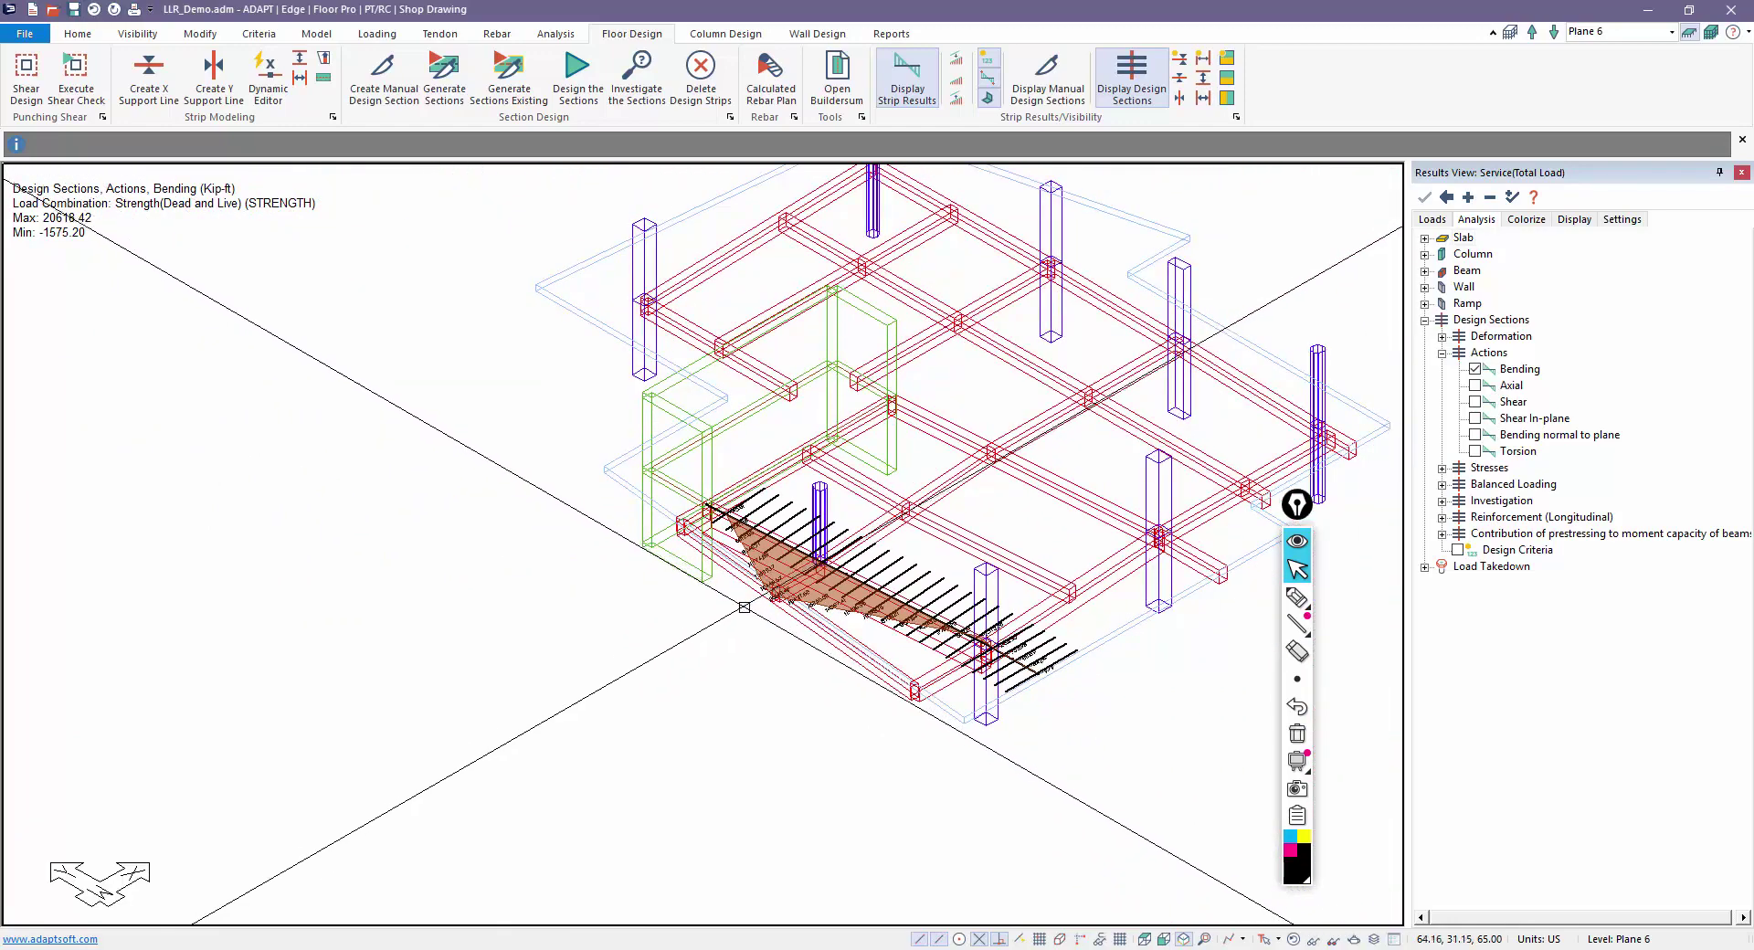
scroll(745, 607, down, 2)
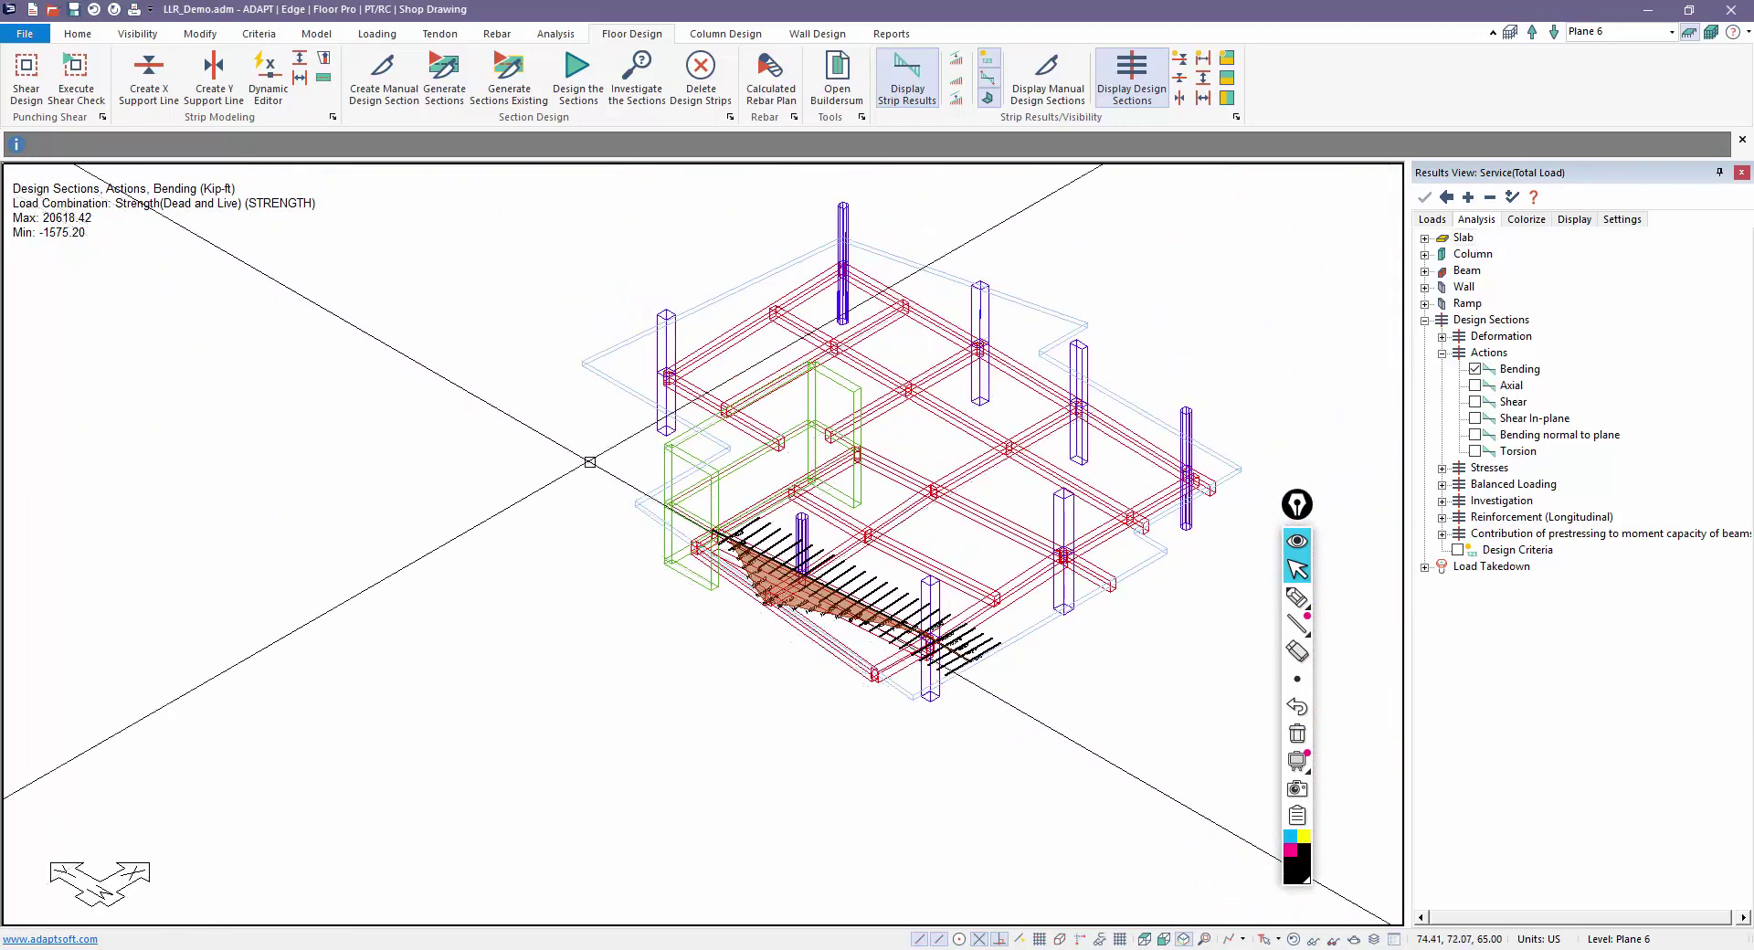
click(725, 34)
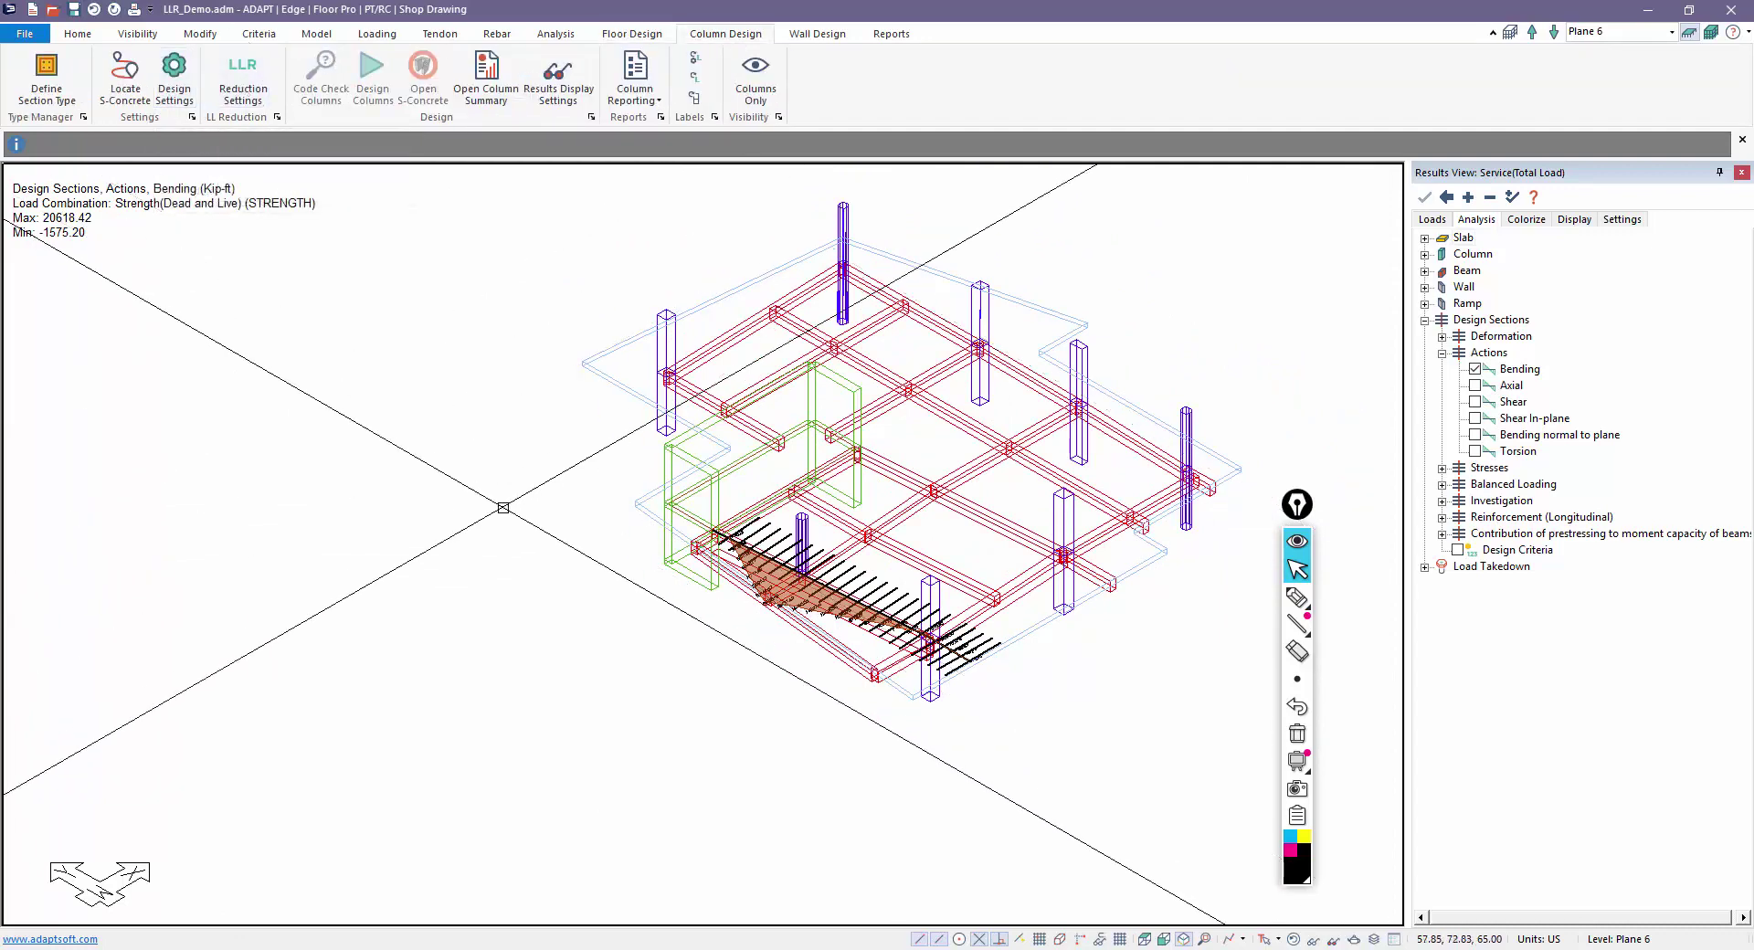
Switch to Plane 2, view it from the top, then return to 3D past the ramp overlap warning
middle_drag(508, 505, 447, 508)
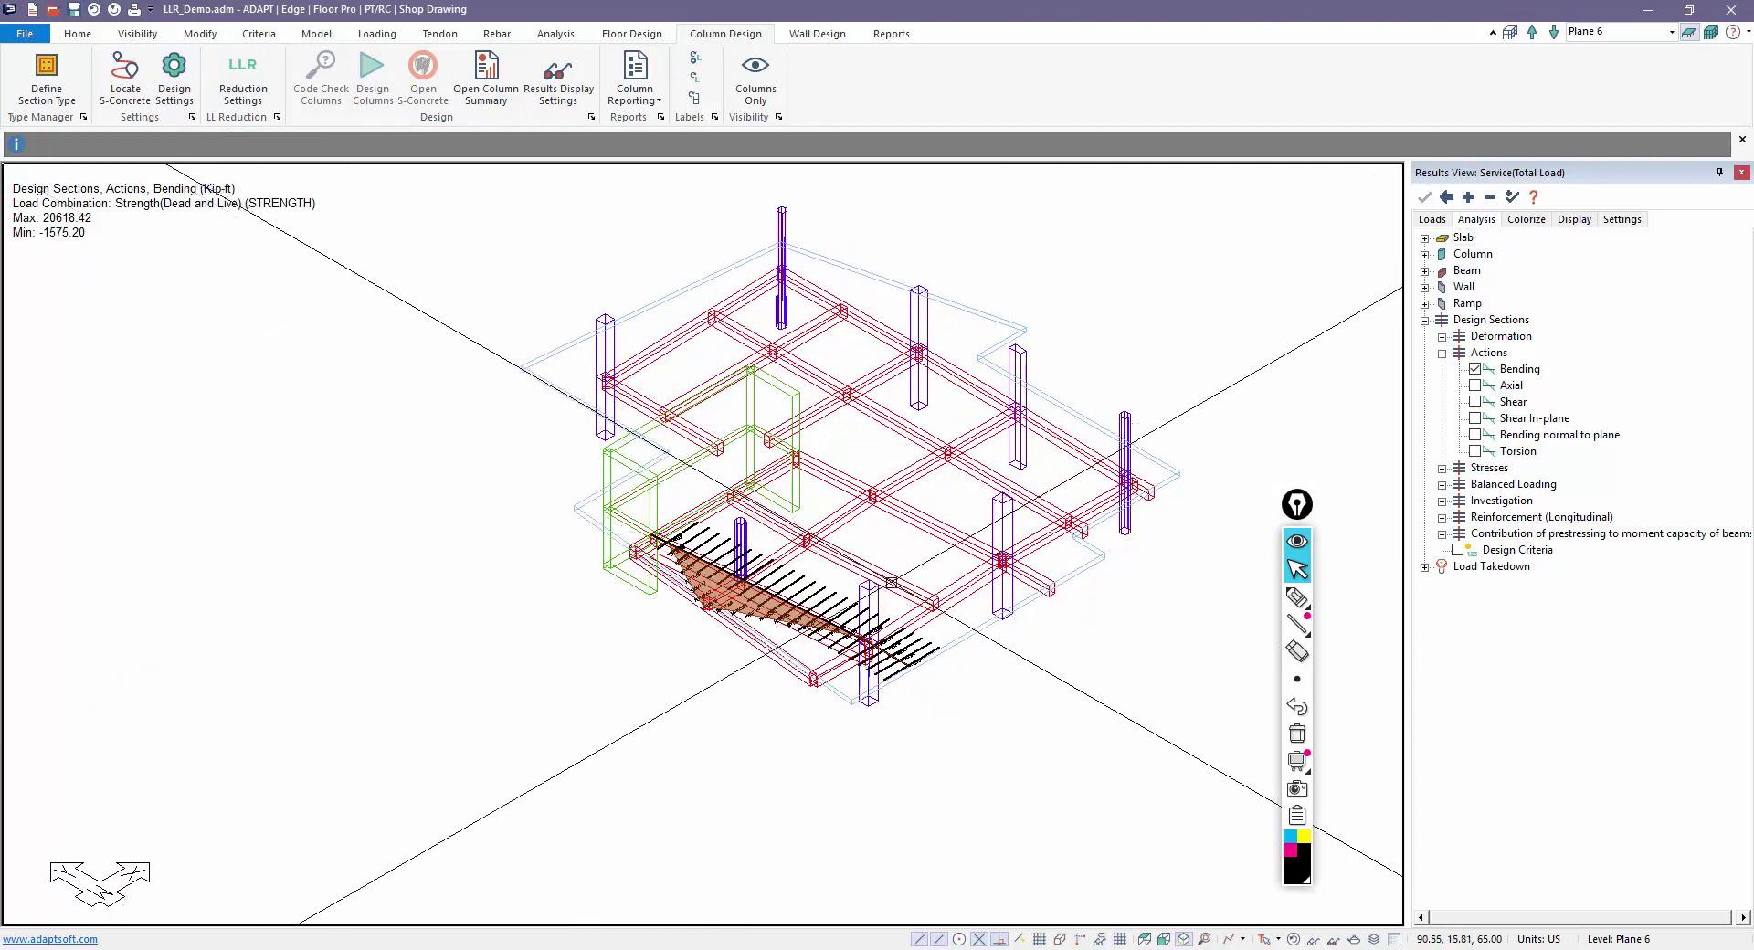
click(1670, 33)
click(1609, 129)
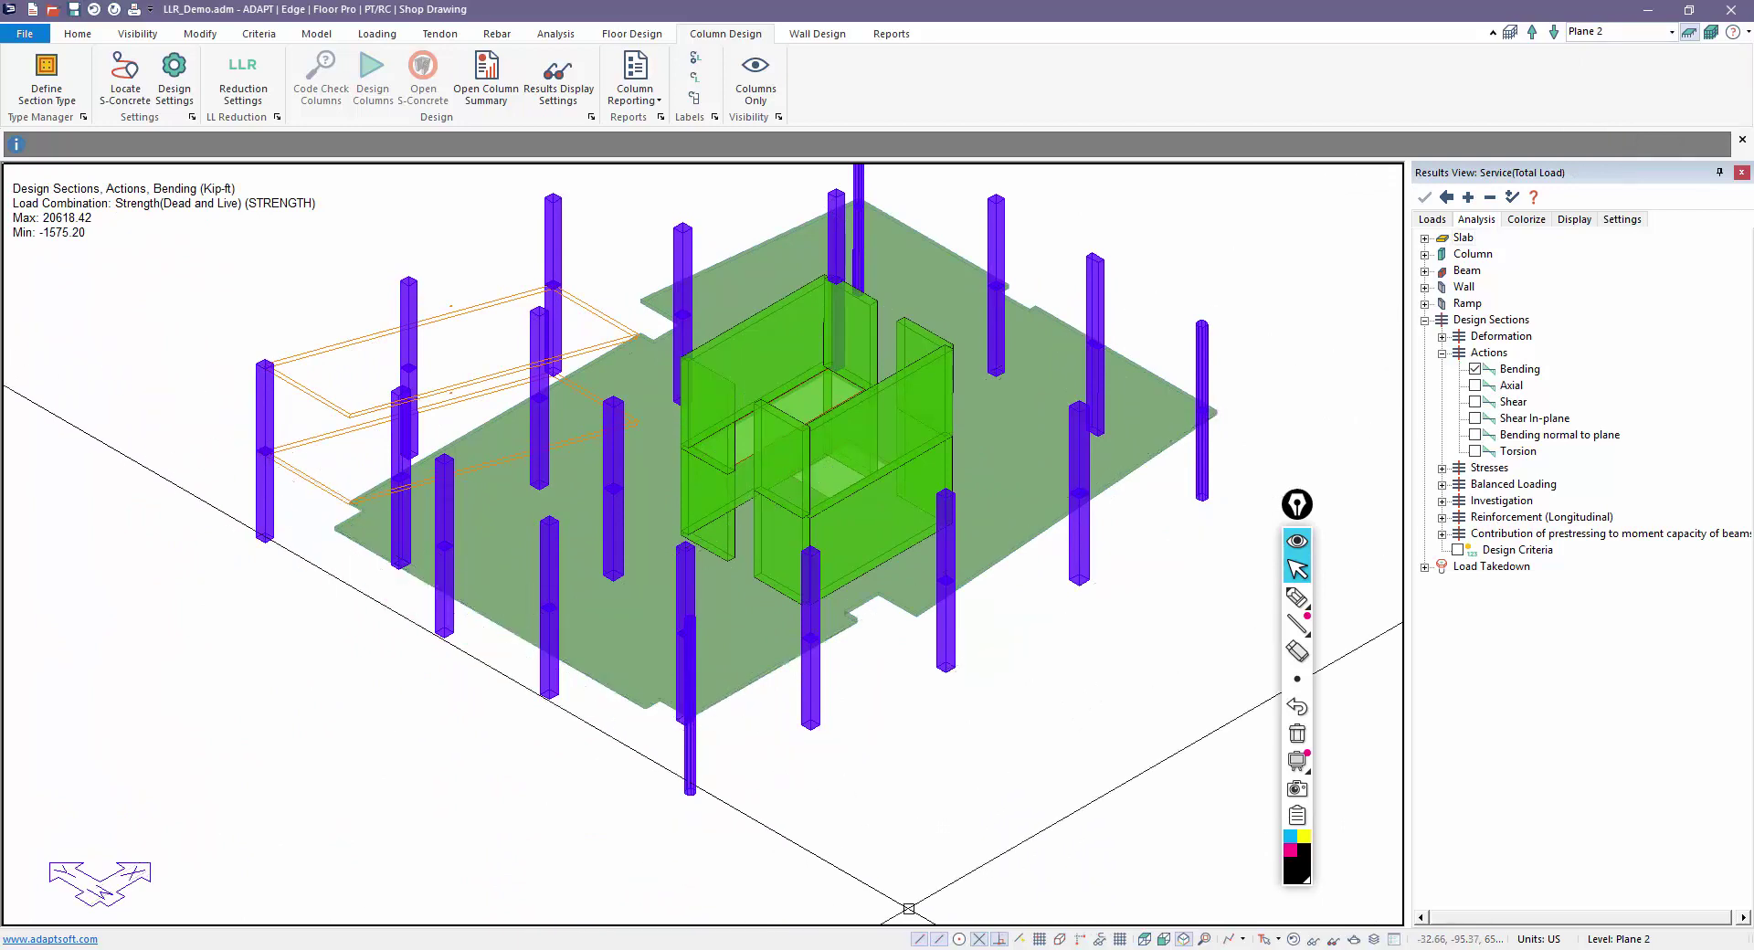
click(1143, 939)
scroll(929, 447, down, 2)
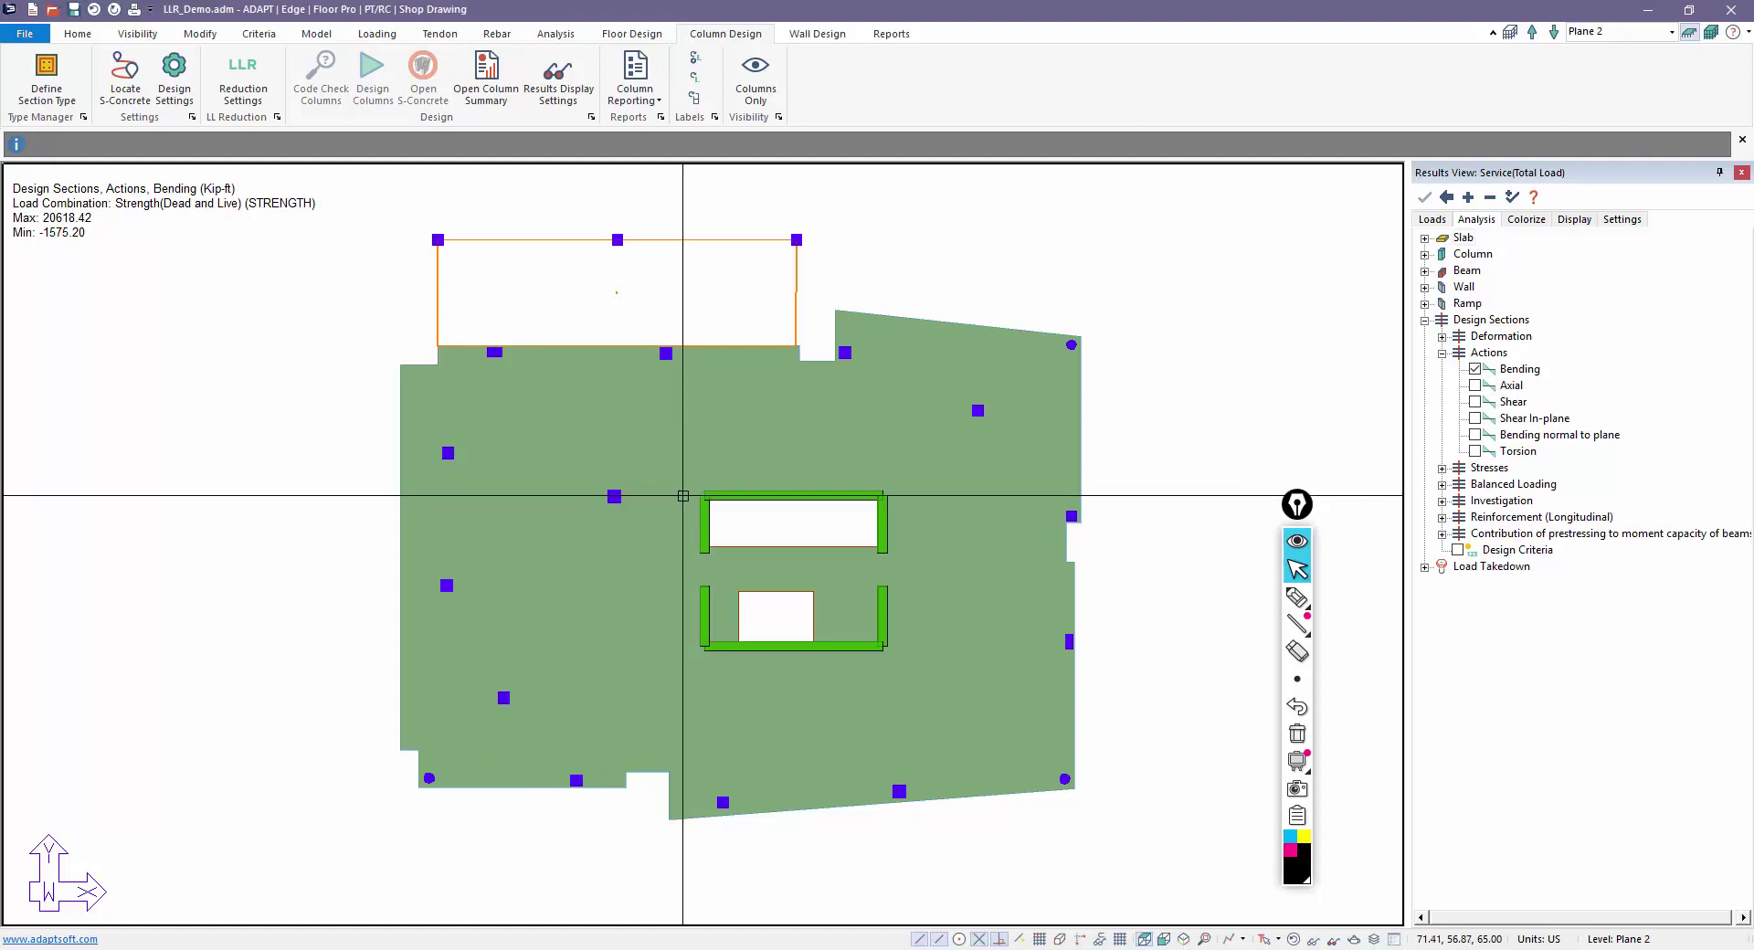
click(1183, 939)
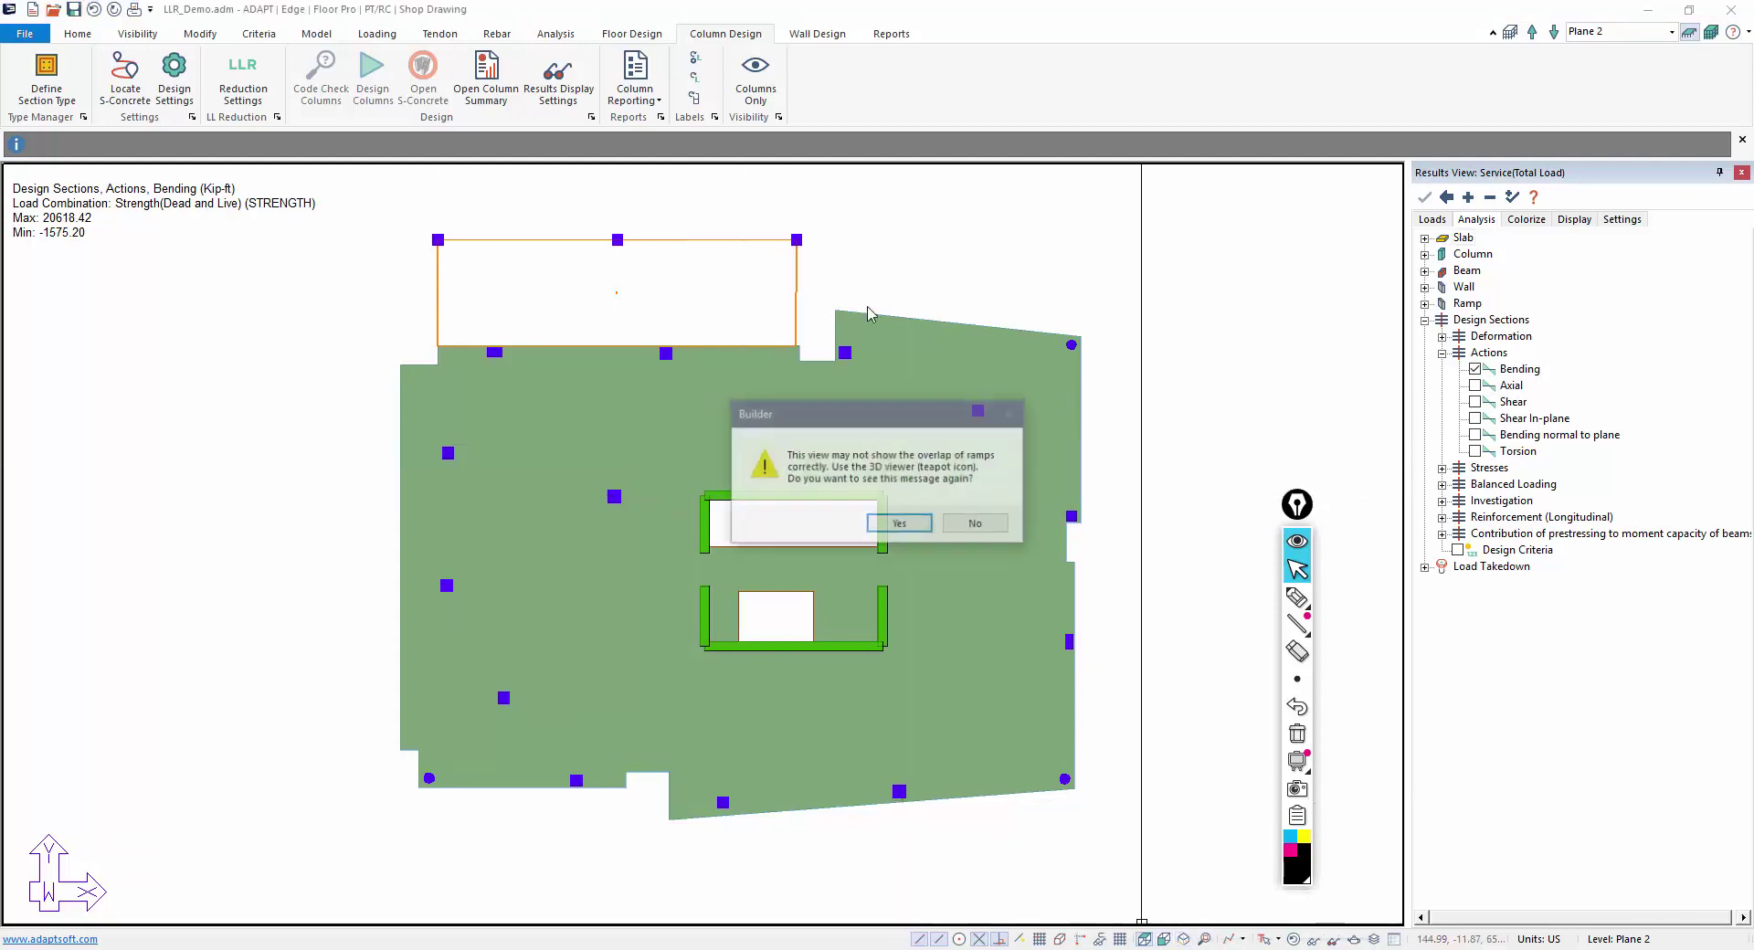
click(900, 524)
Turn on LIVE LOAD in the load display settings and inspect one patch load's properties
click(381, 37)
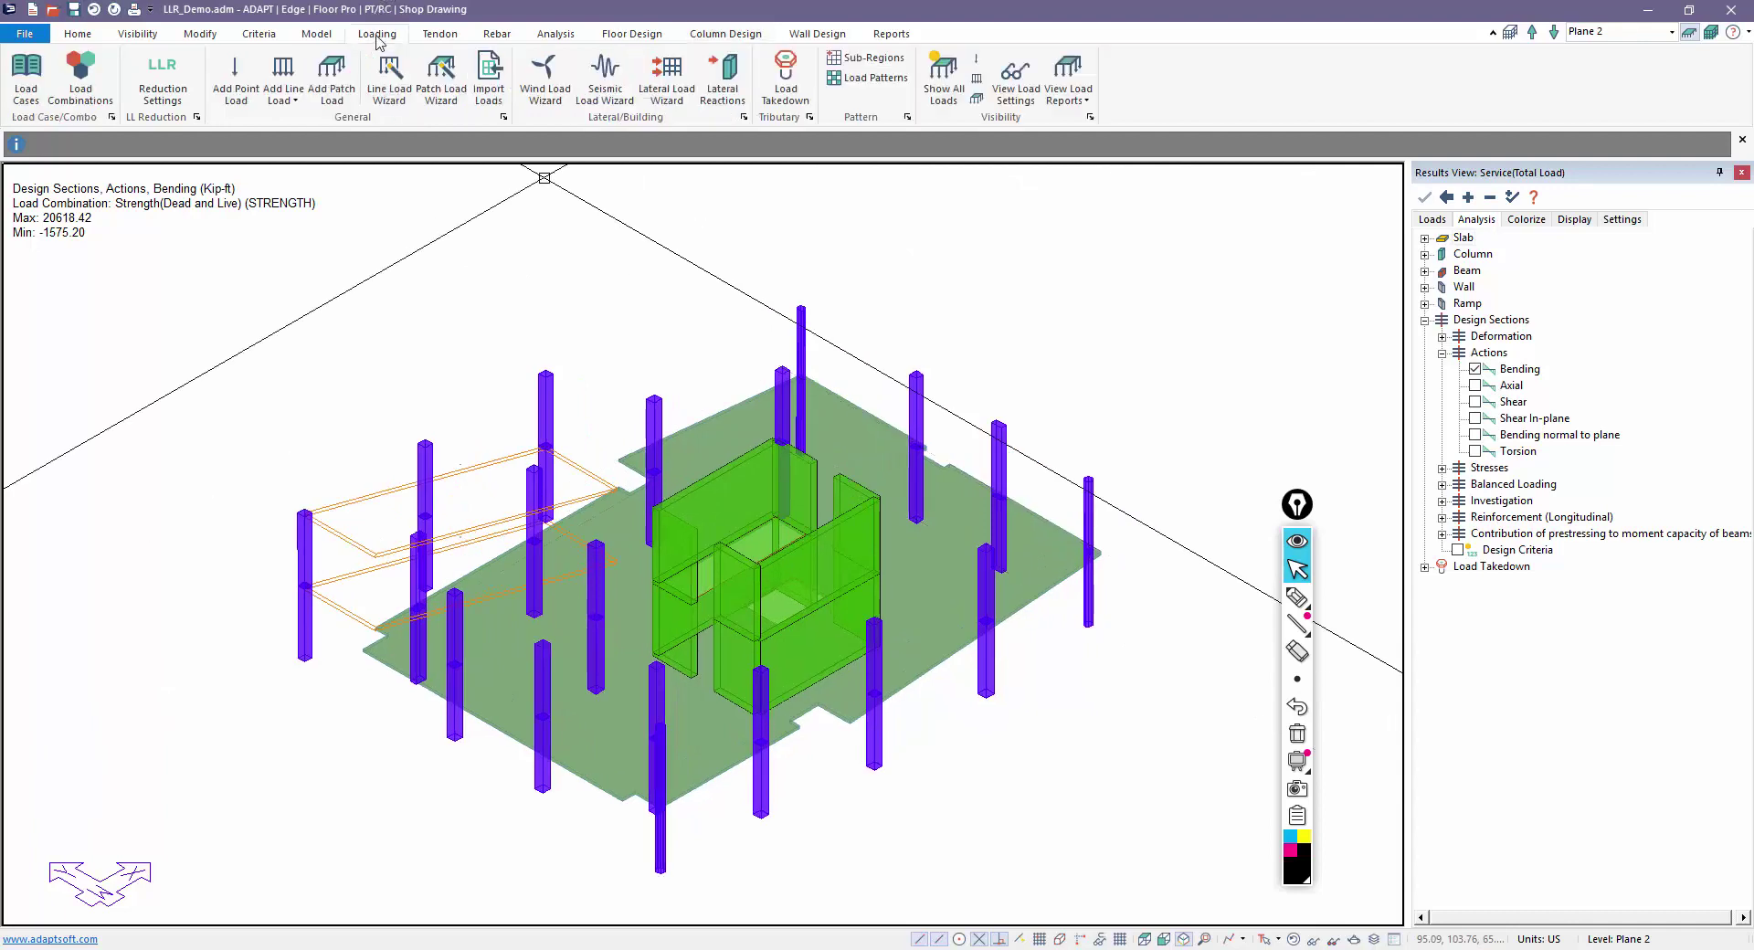
click(997, 84)
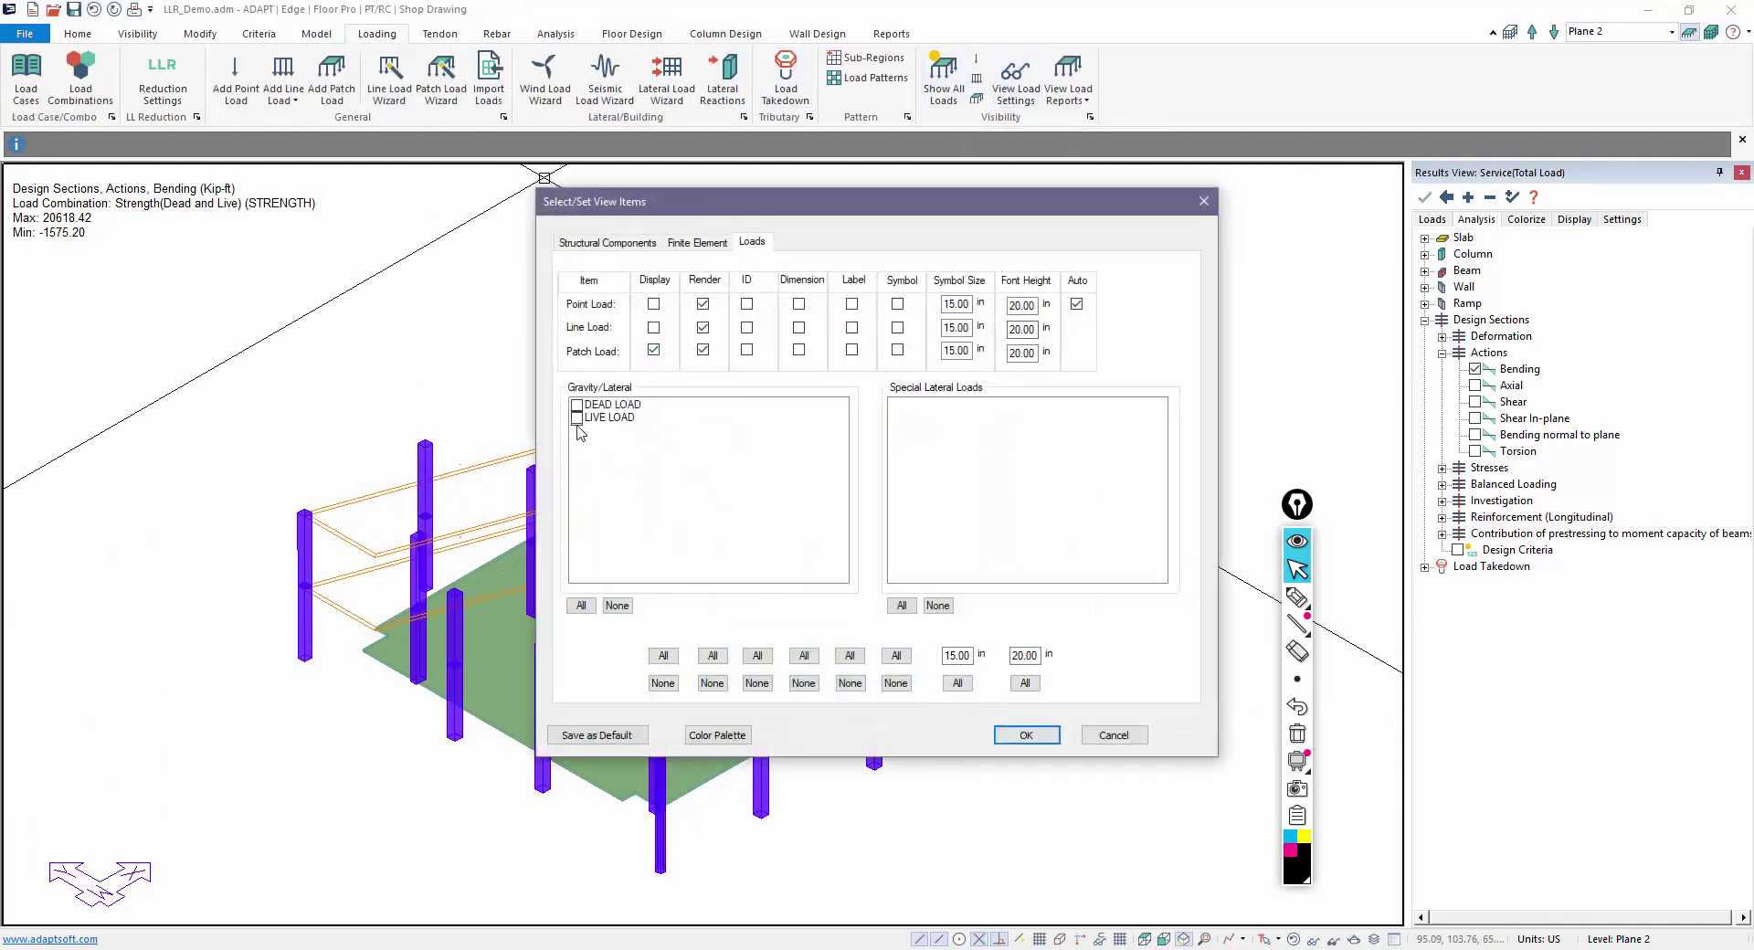
click(576, 418)
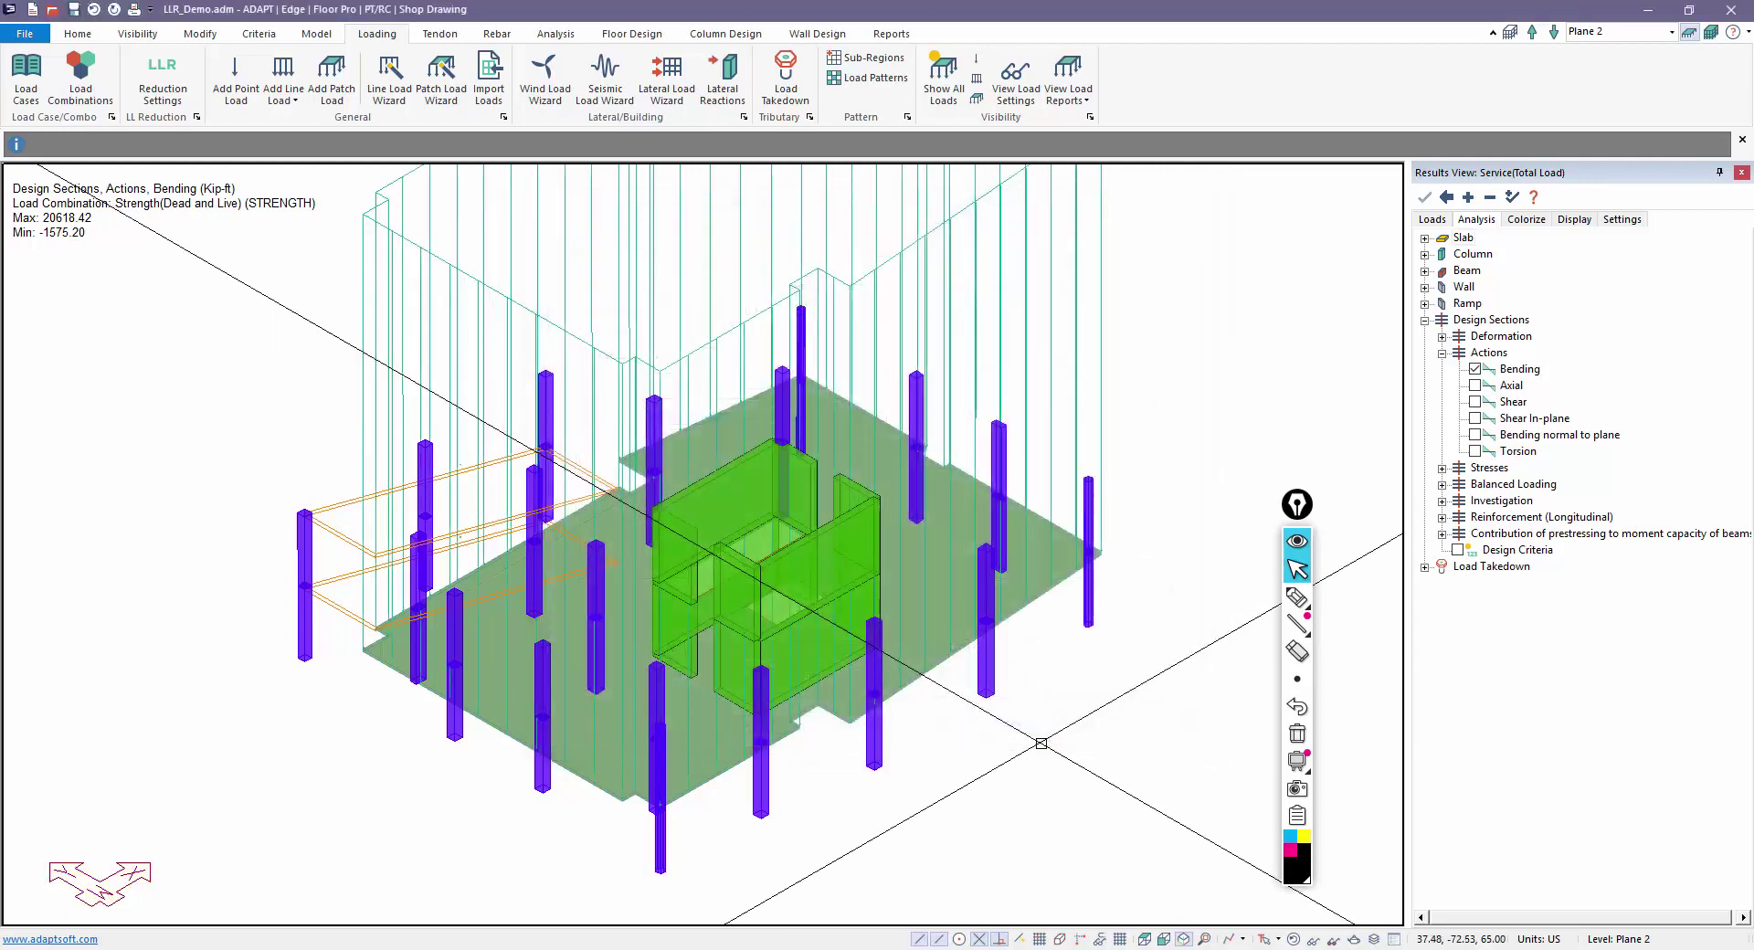
double_click(1100, 265)
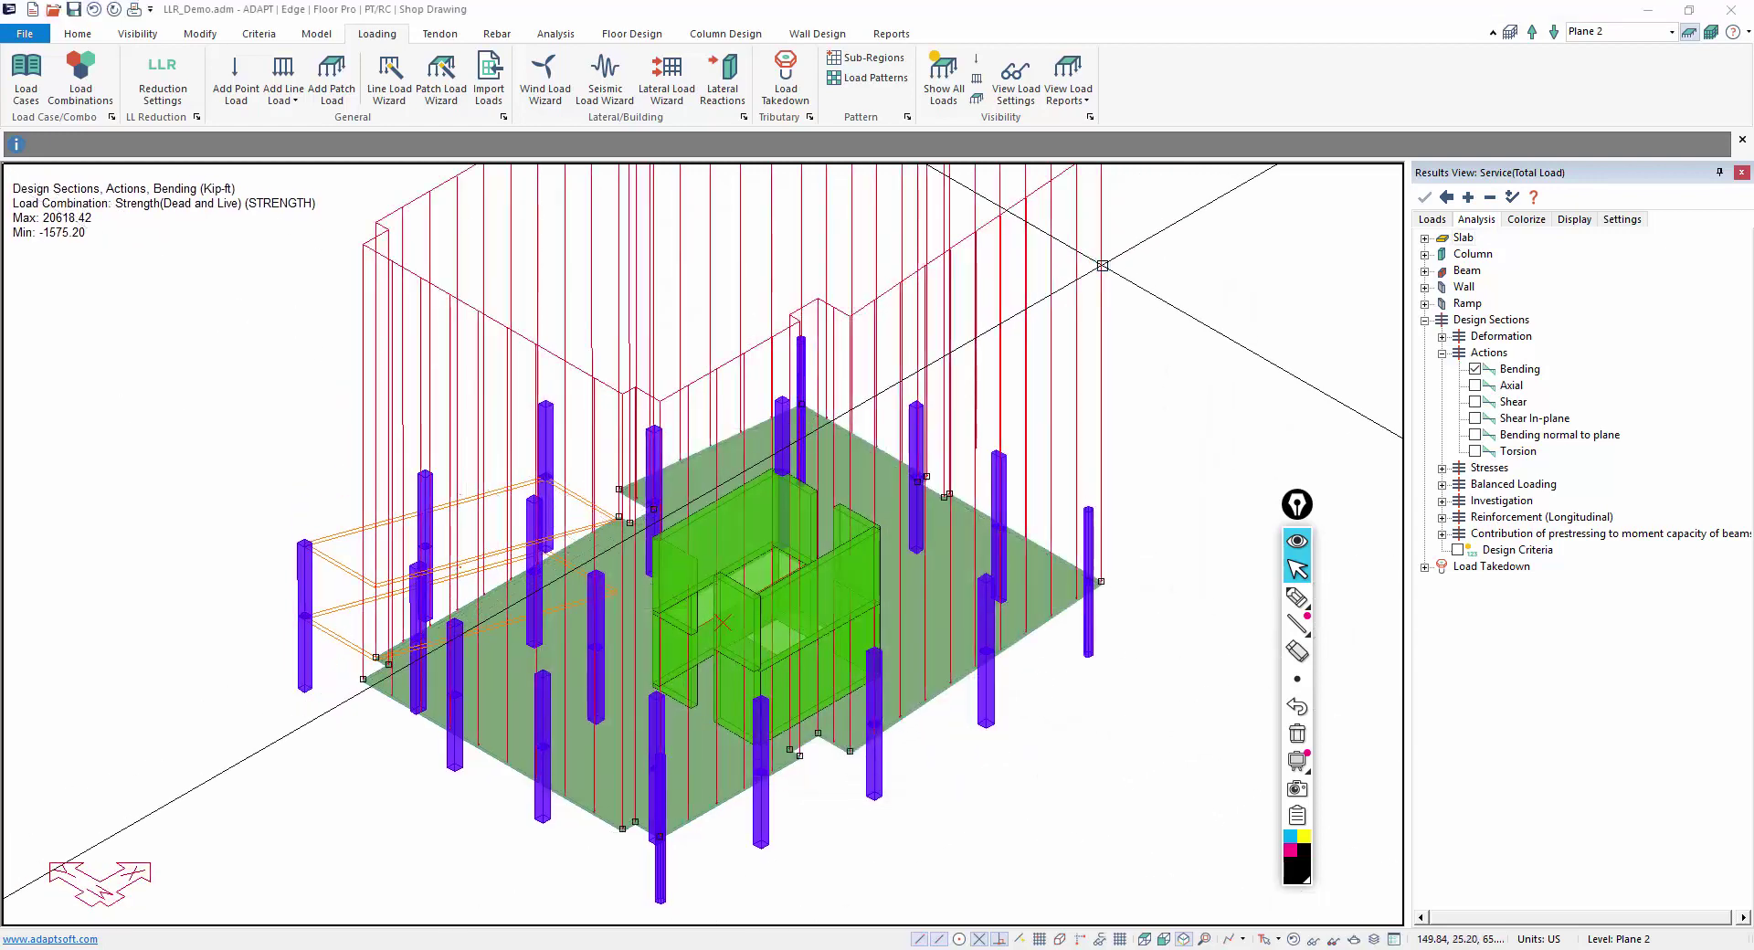
key(Escape)
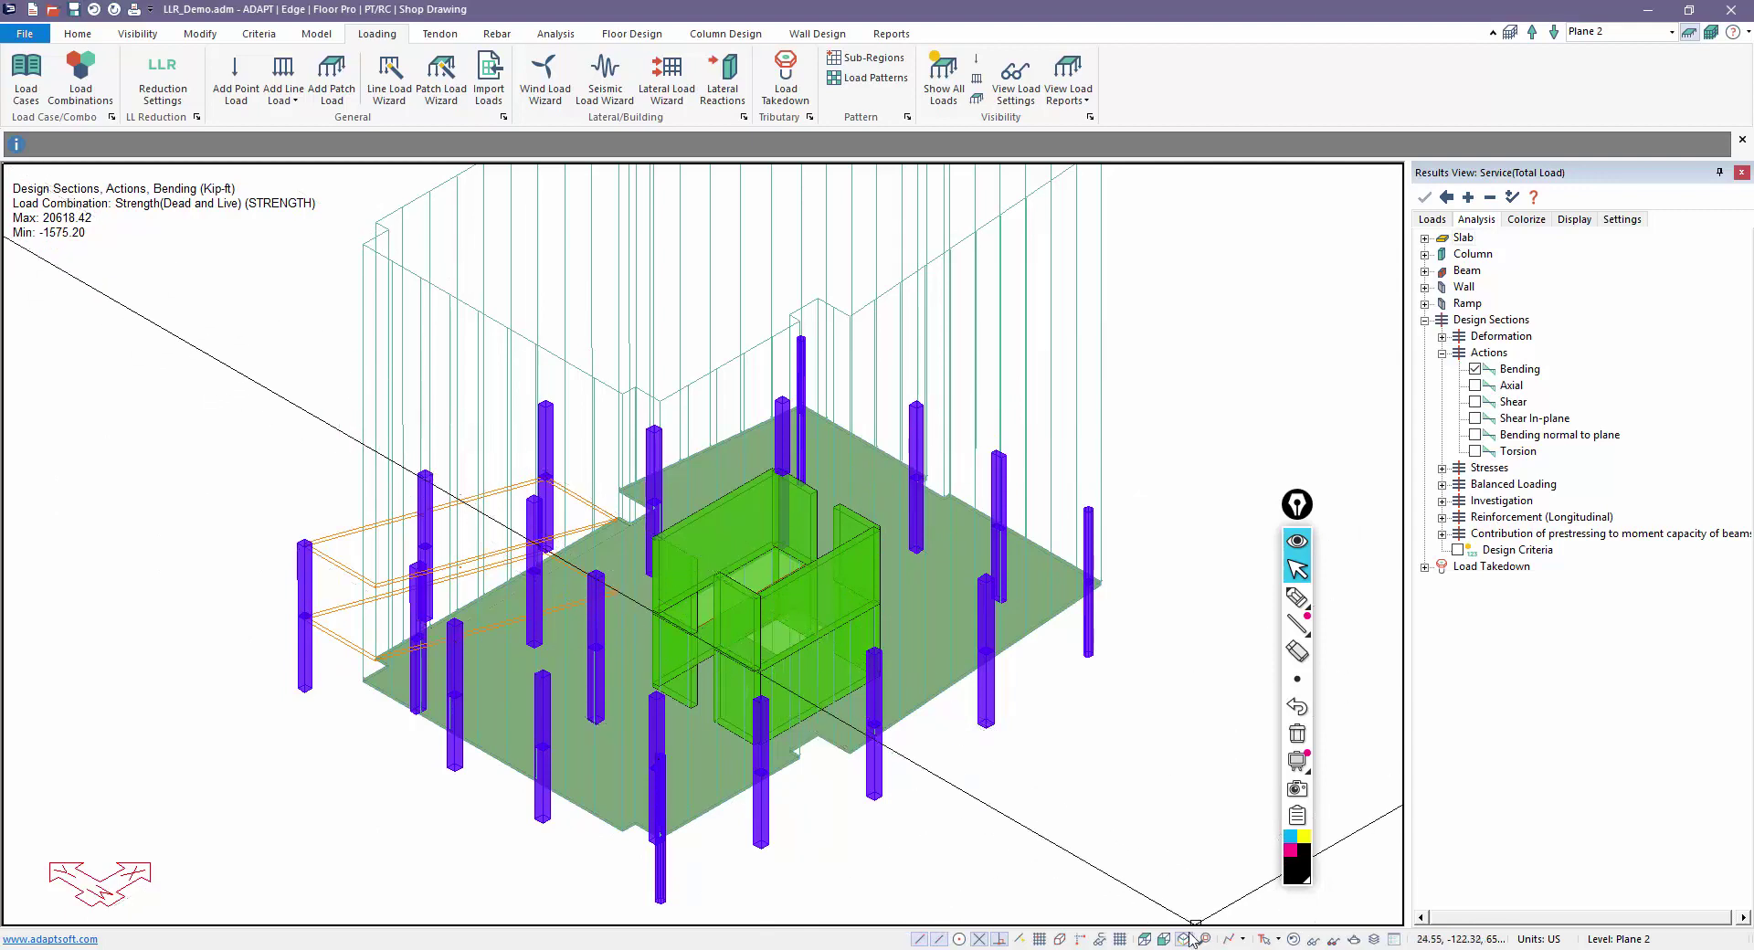
Switch to top view and sketch marker outlines over the slab's upper-left area
click(1151, 940)
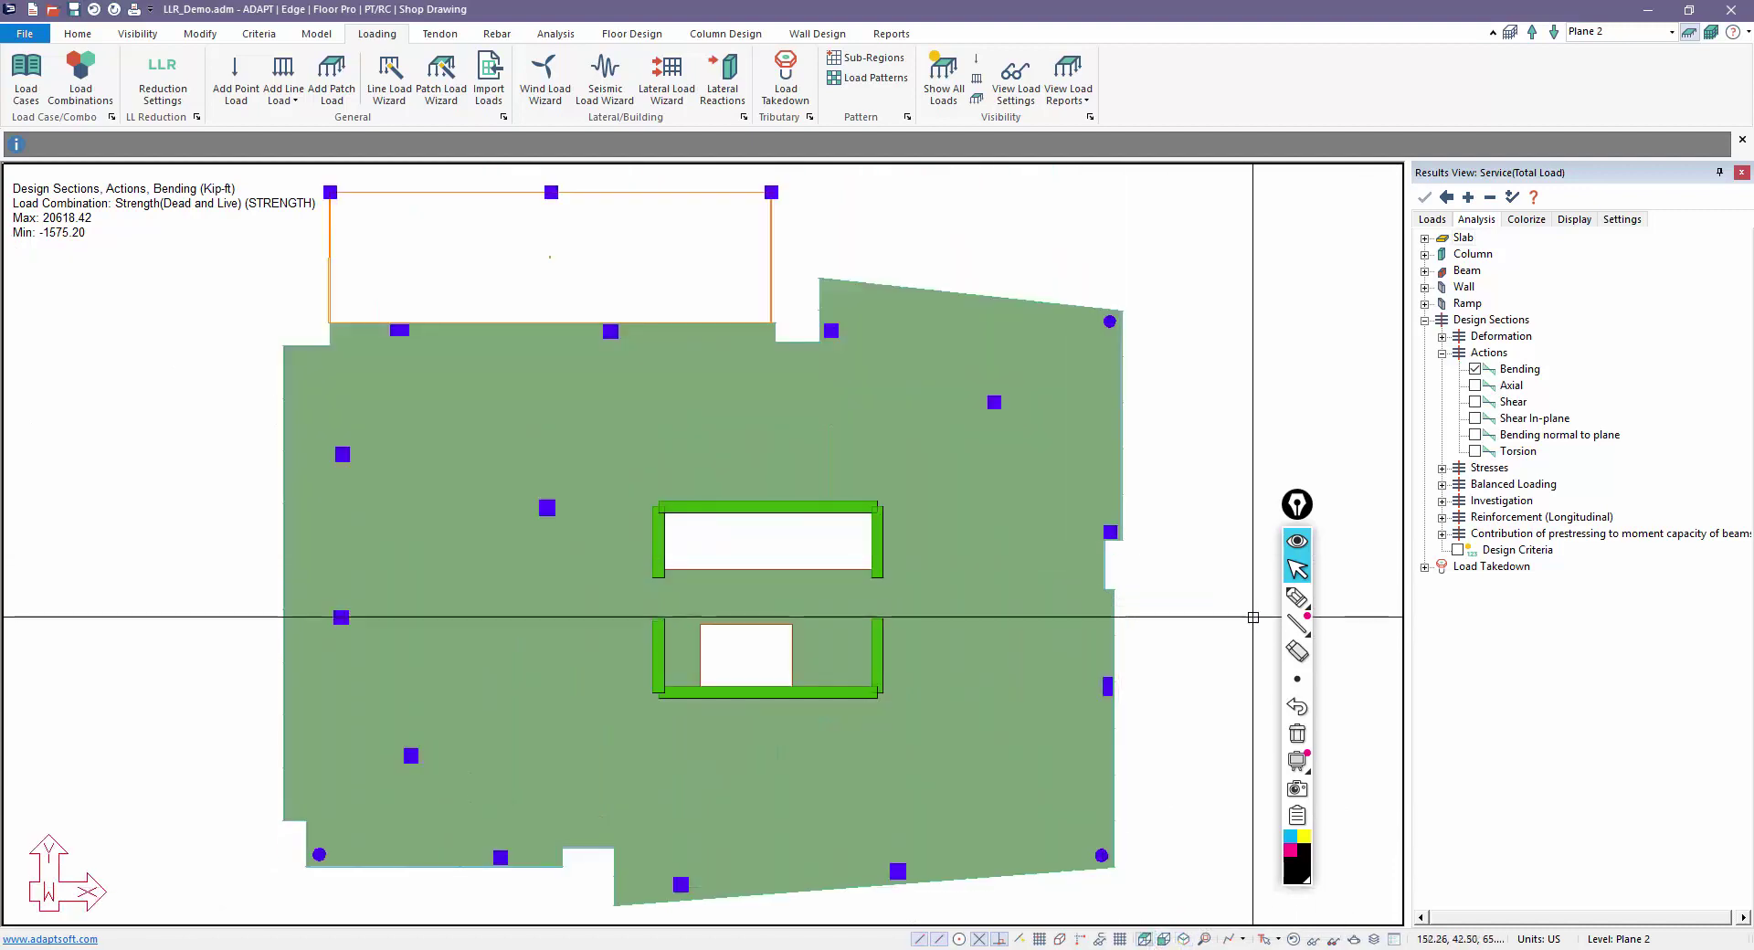
click(1297, 599)
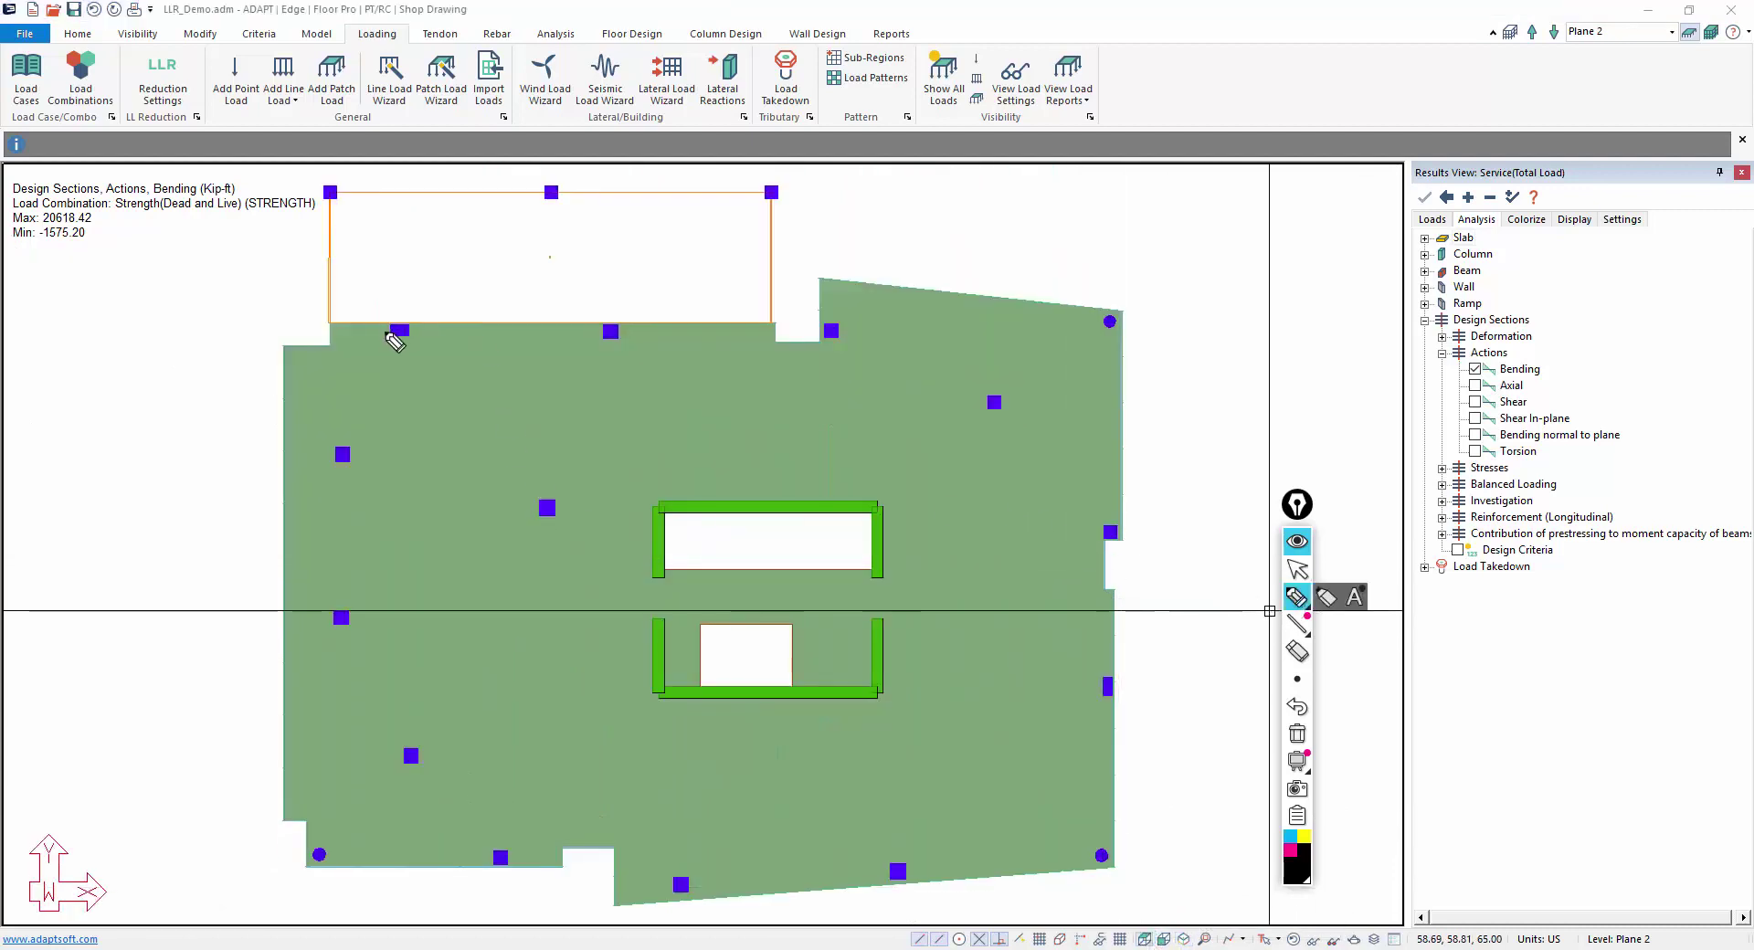
mouse_move(391, 328)
mouse_down()
mouse_move(602, 336)
mouse_move(409, 343)
mouse_move(408, 413)
mouse_up()
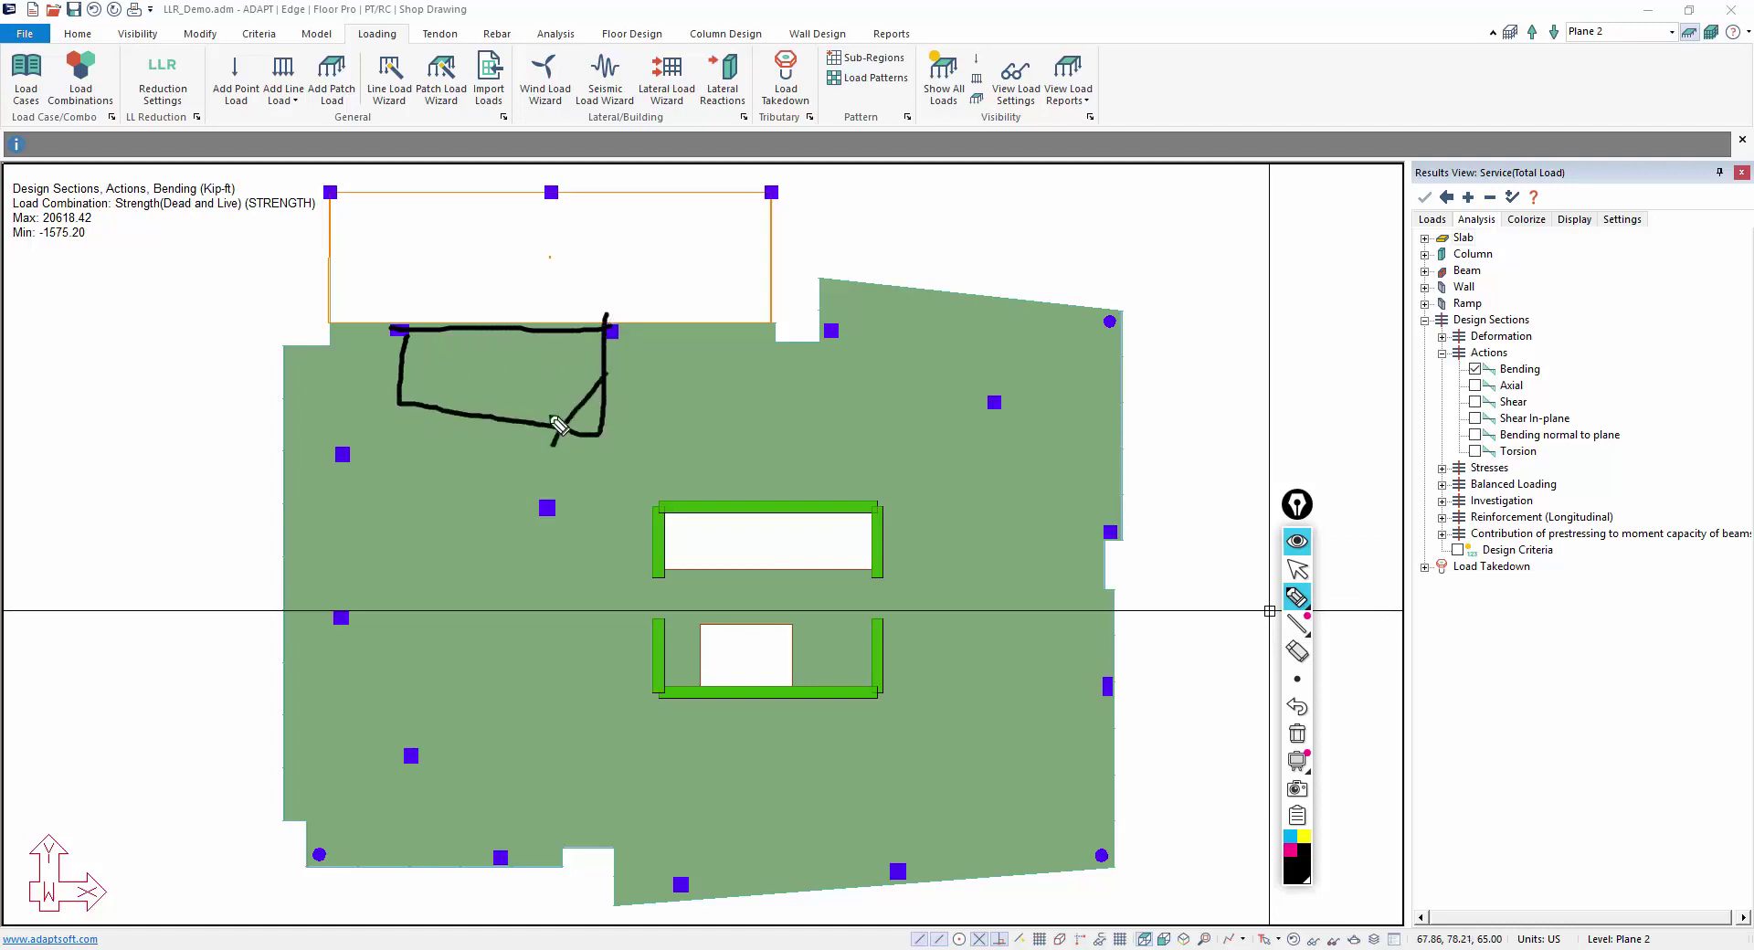
drag(521, 326, 487, 400)
drag(476, 337, 452, 410)
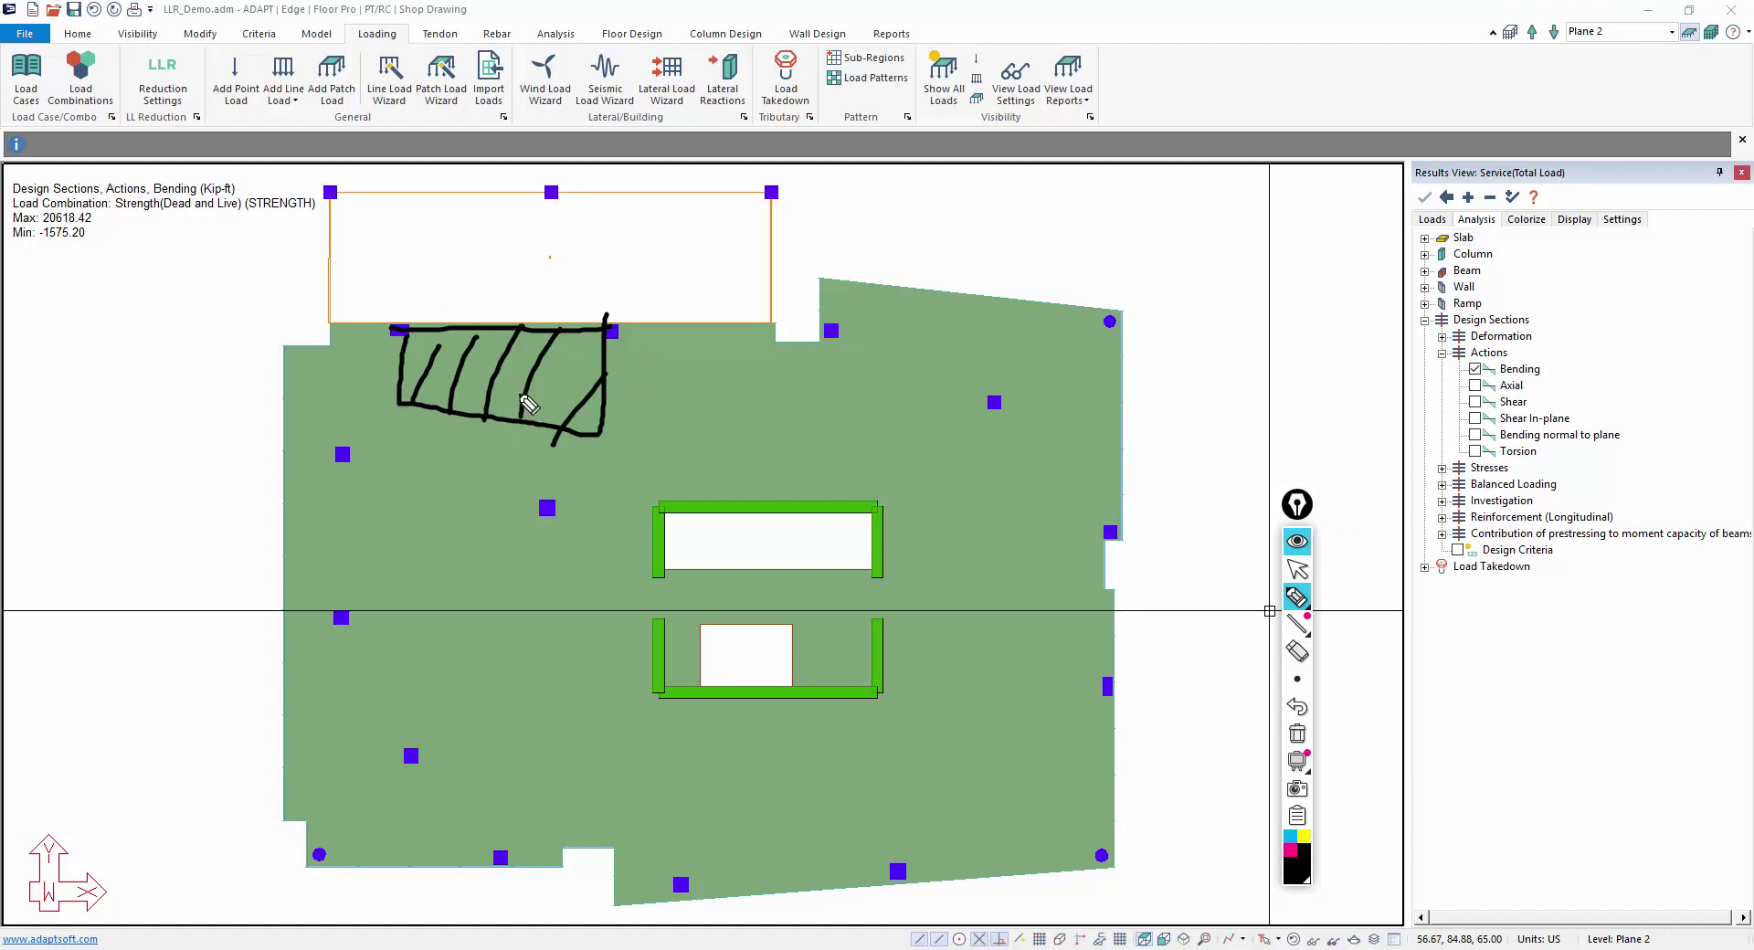
Erase all the marker sketches and pan the slab plan left
click(1298, 570)
mouse_move(1297, 597)
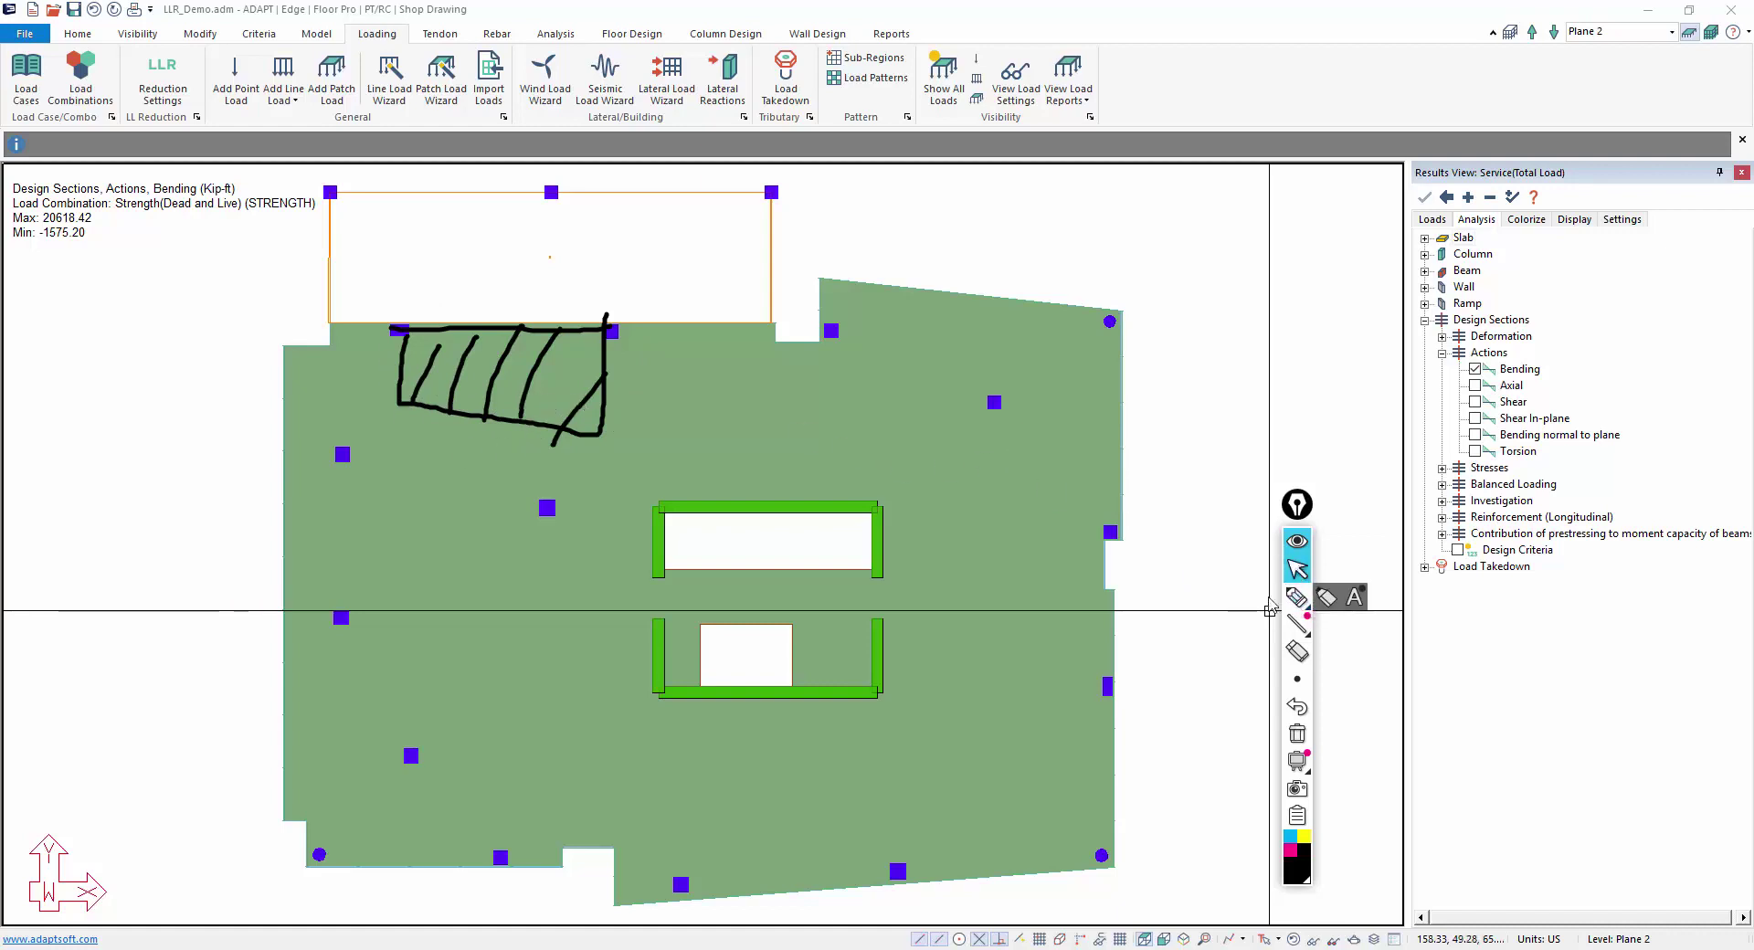
click(1297, 734)
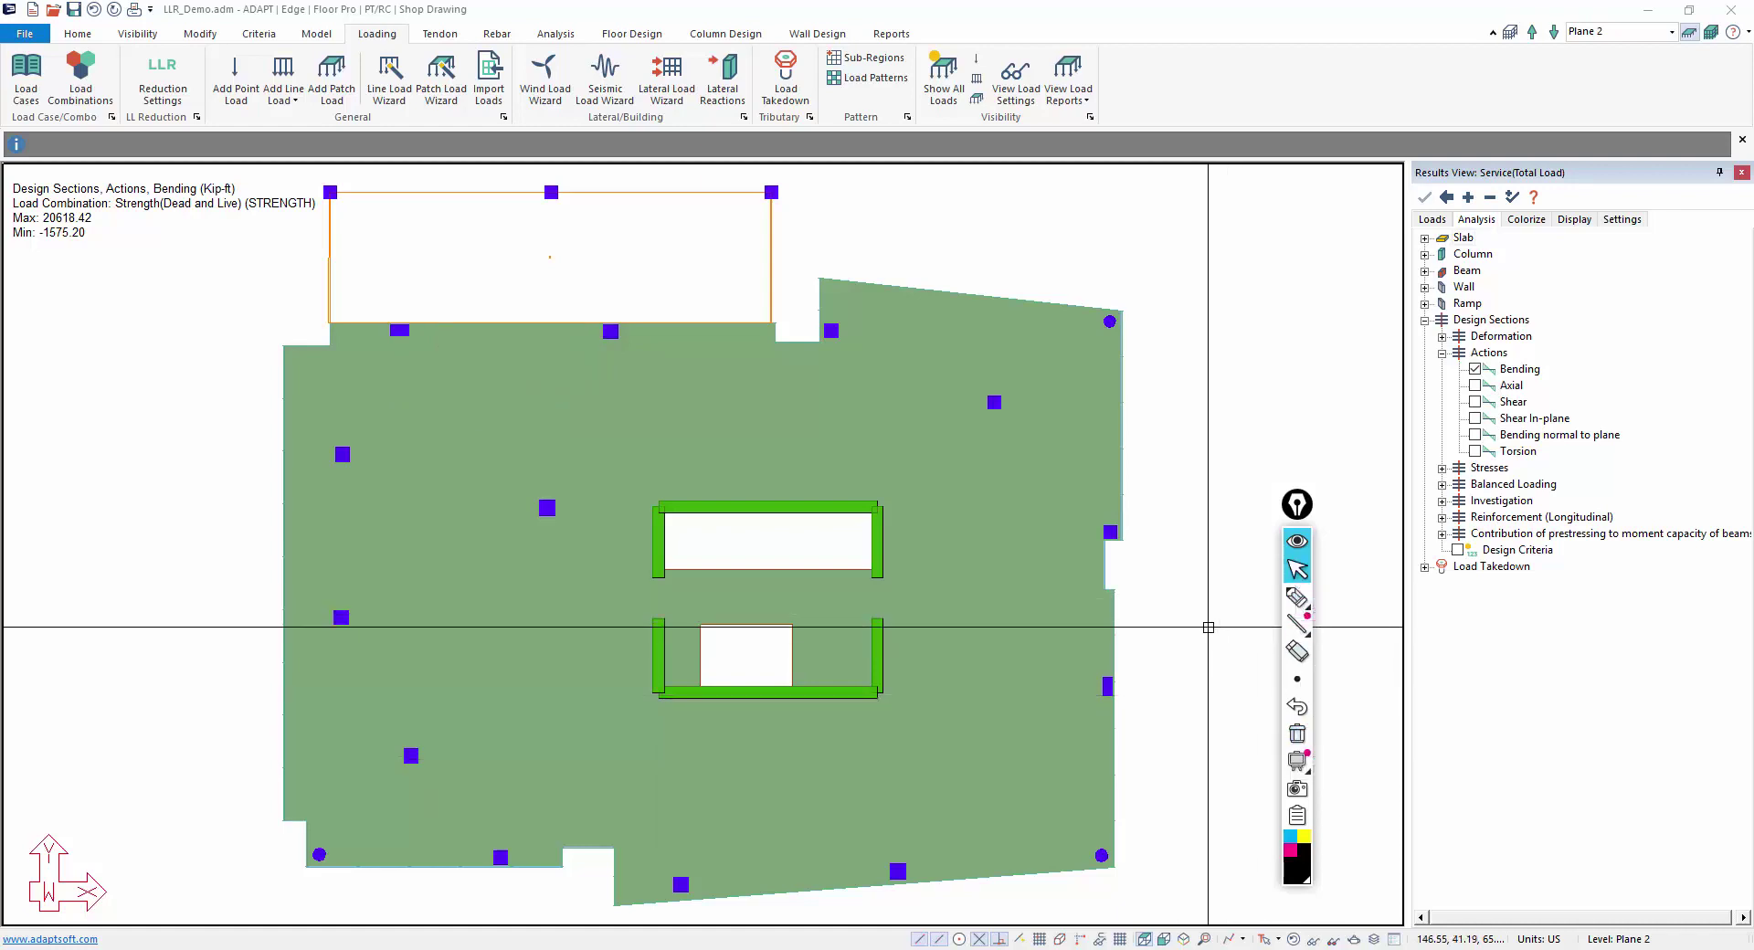
scroll(1169, 603, down, 3)
middle_drag(1162, 609, 1122, 604)
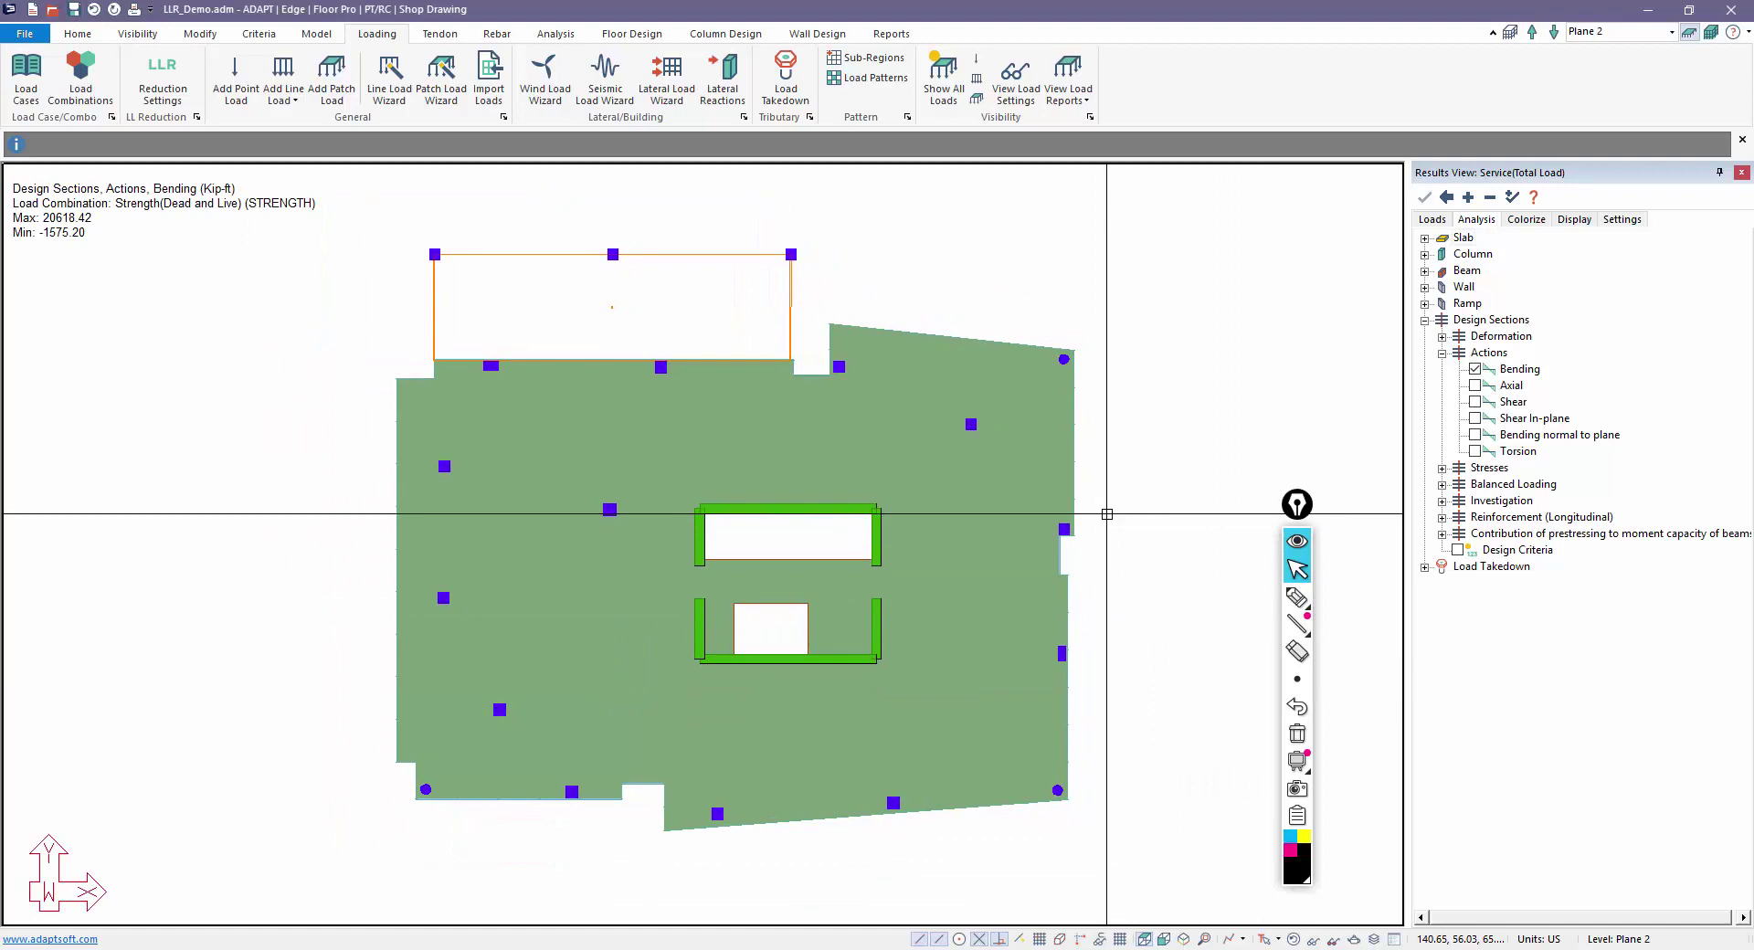
Place trial Sub-Region corners from the slab's left edge toward its bottom edge, then exit
click(866, 60)
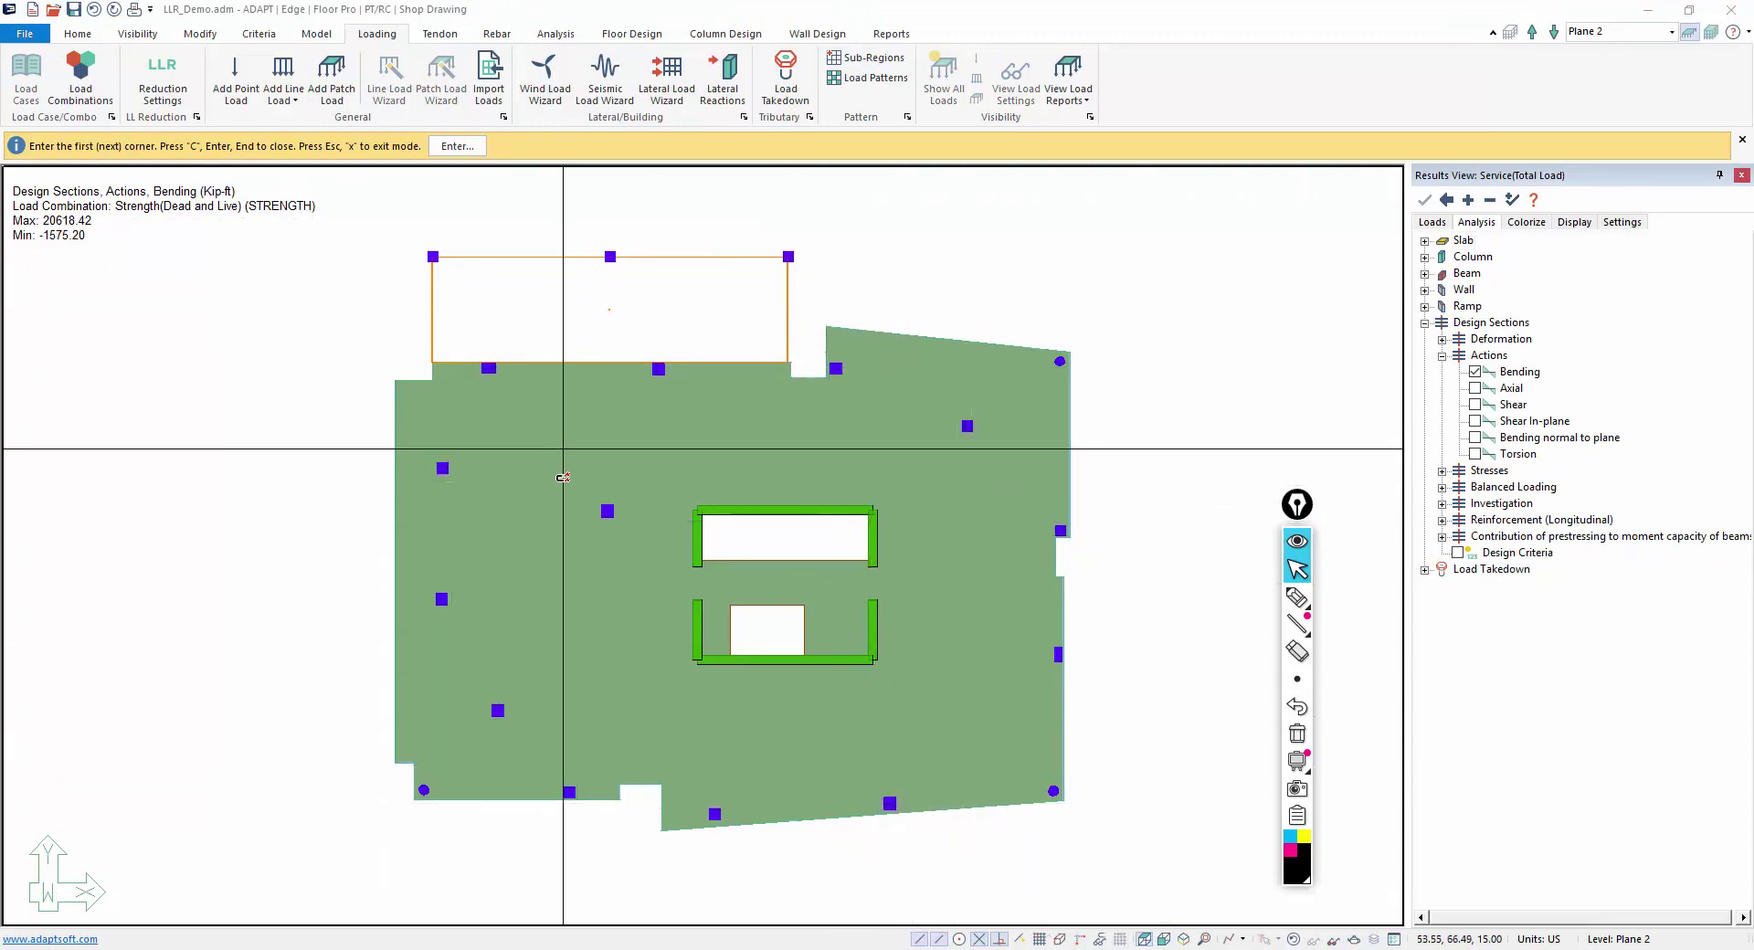
click(333, 467)
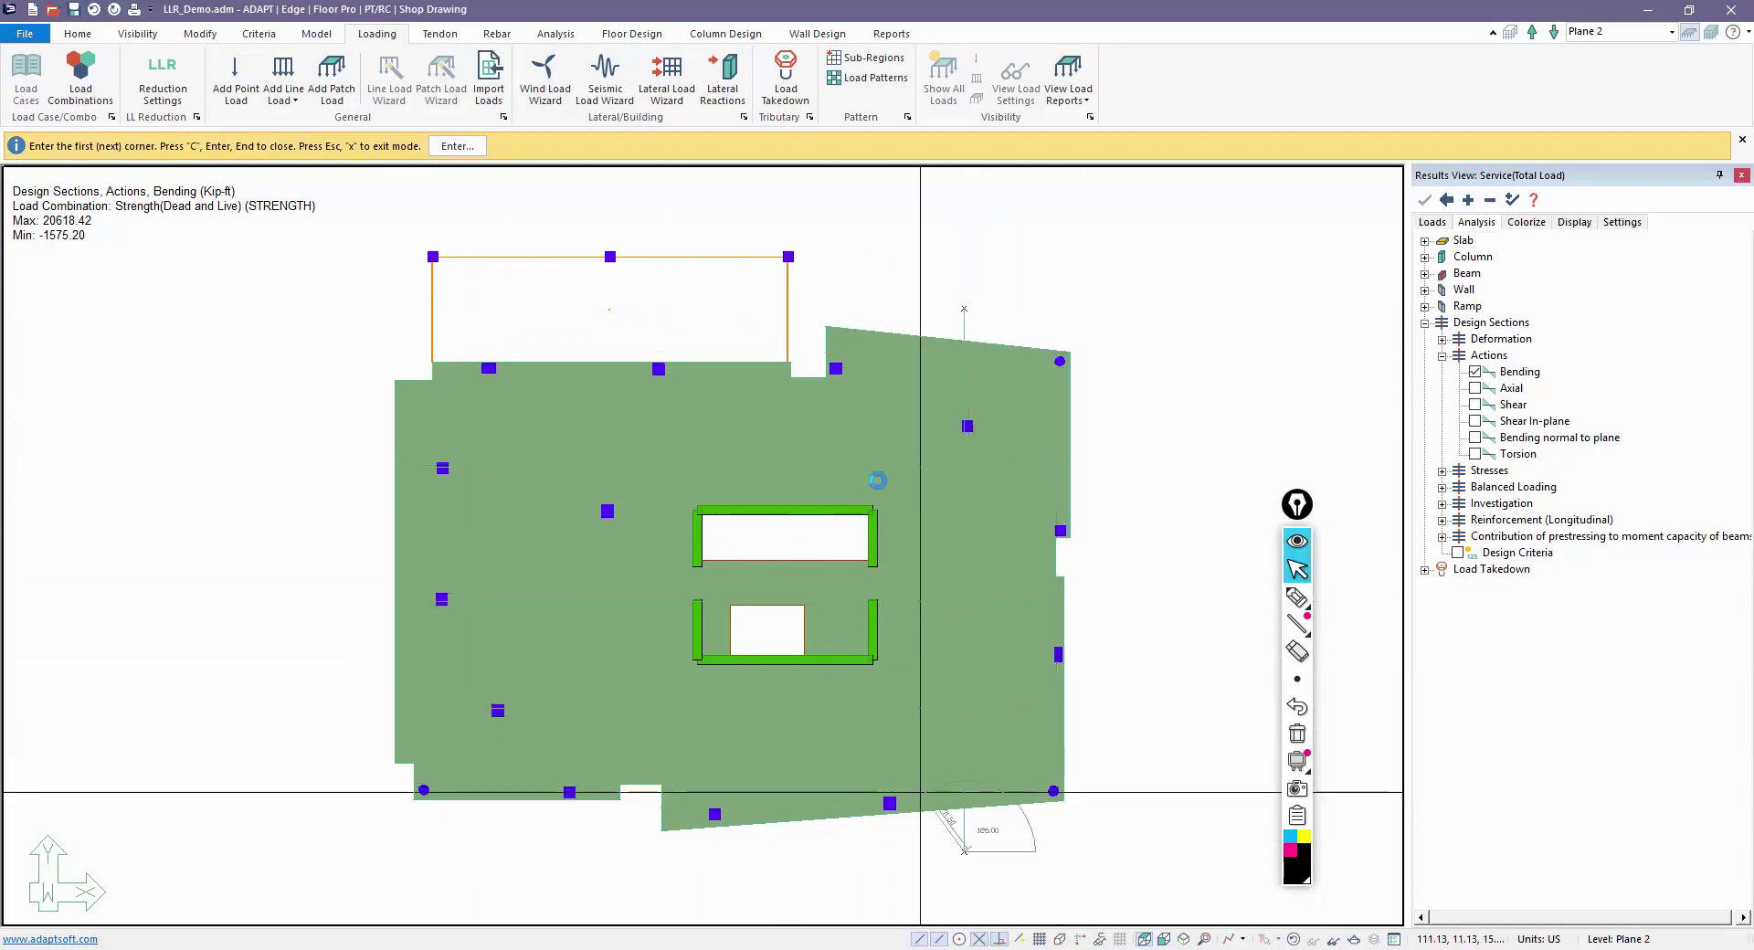
click(834, 292)
click(668, 332)
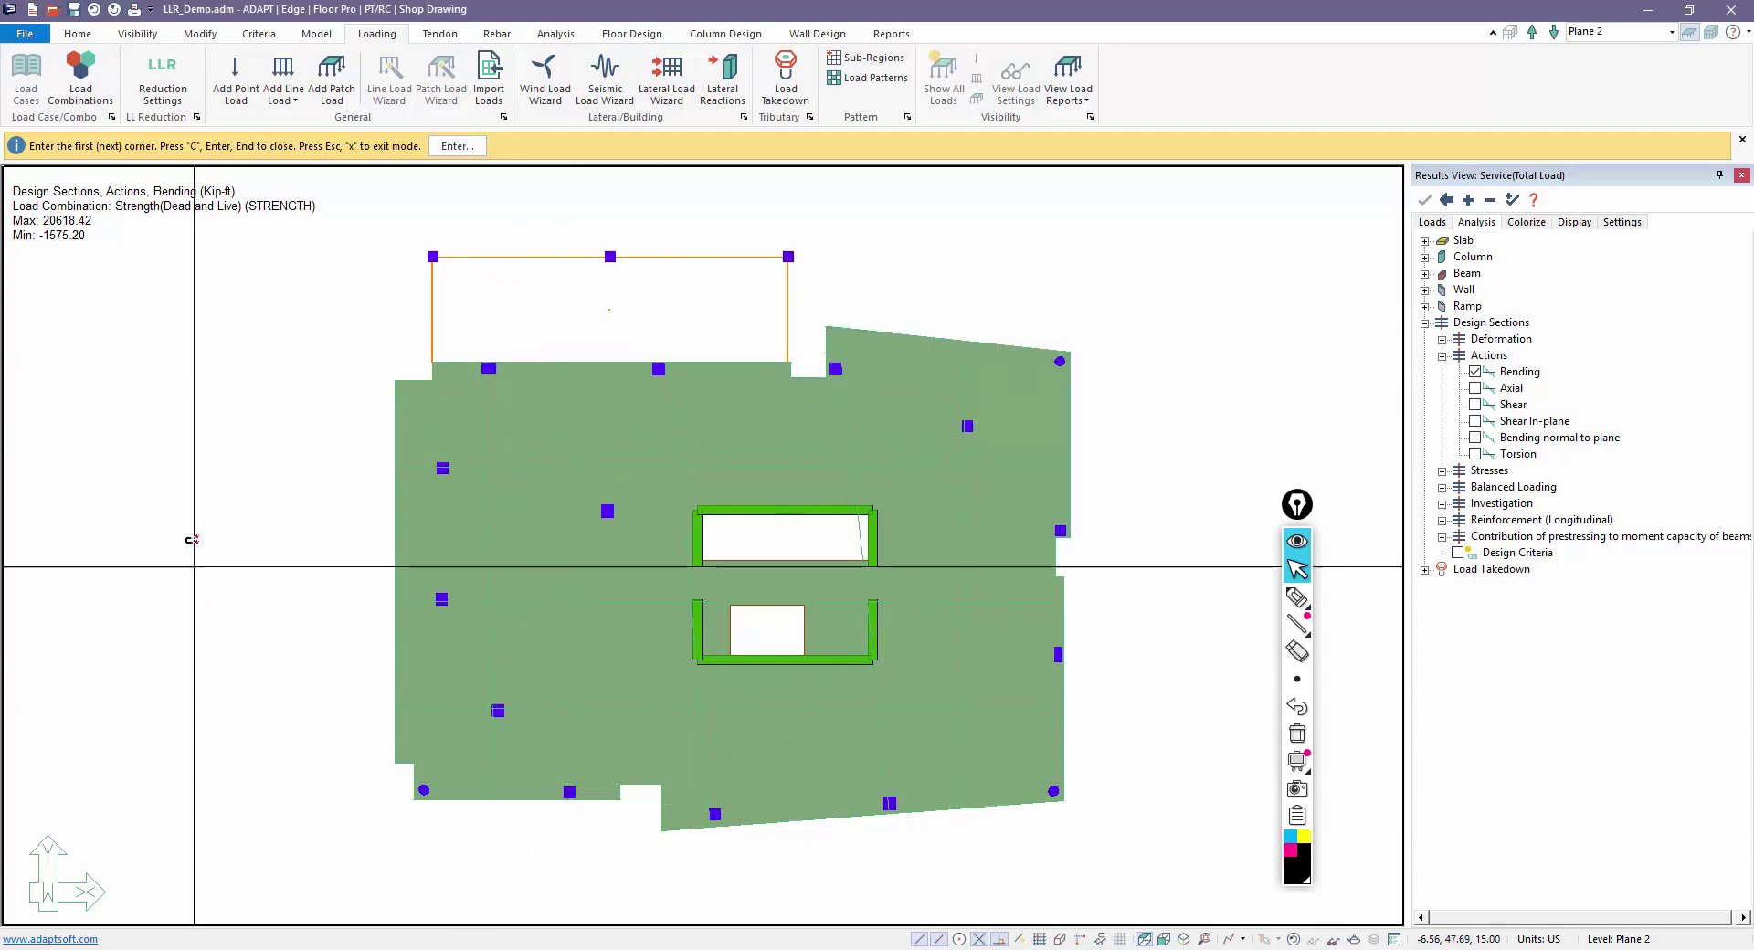
right_click(167, 432)
click(203, 444)
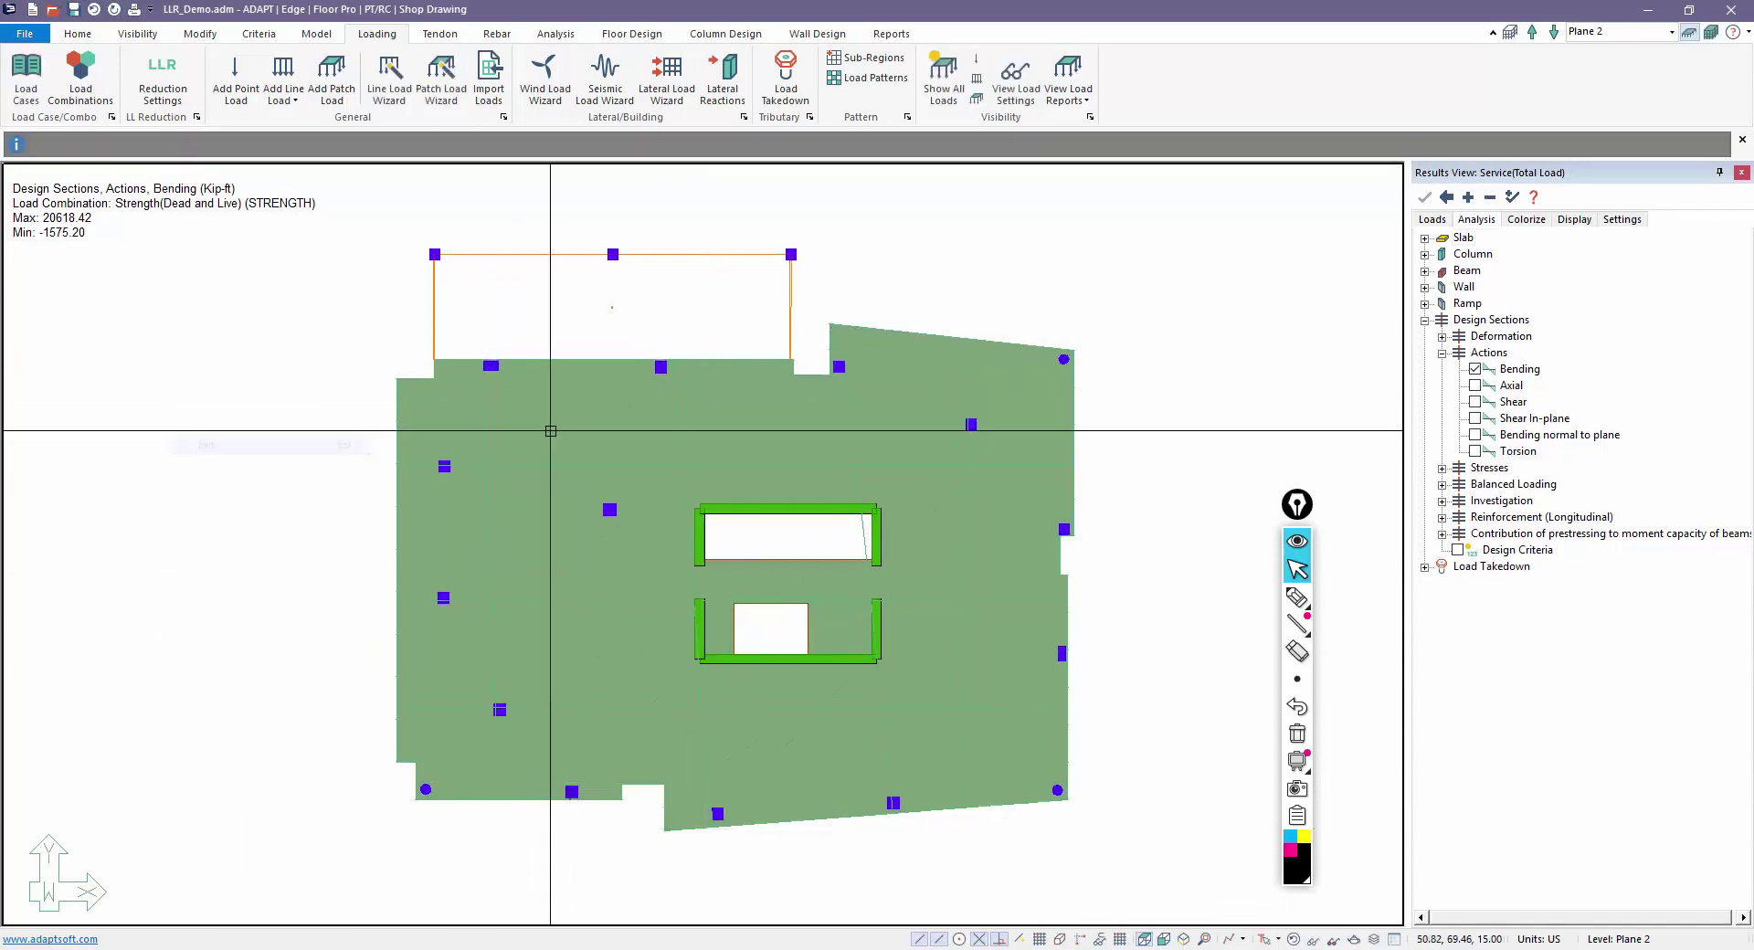
Show the model as wireframe, sketch boxes 1, 2 and 7 over the slab, then erase them
click(128, 34)
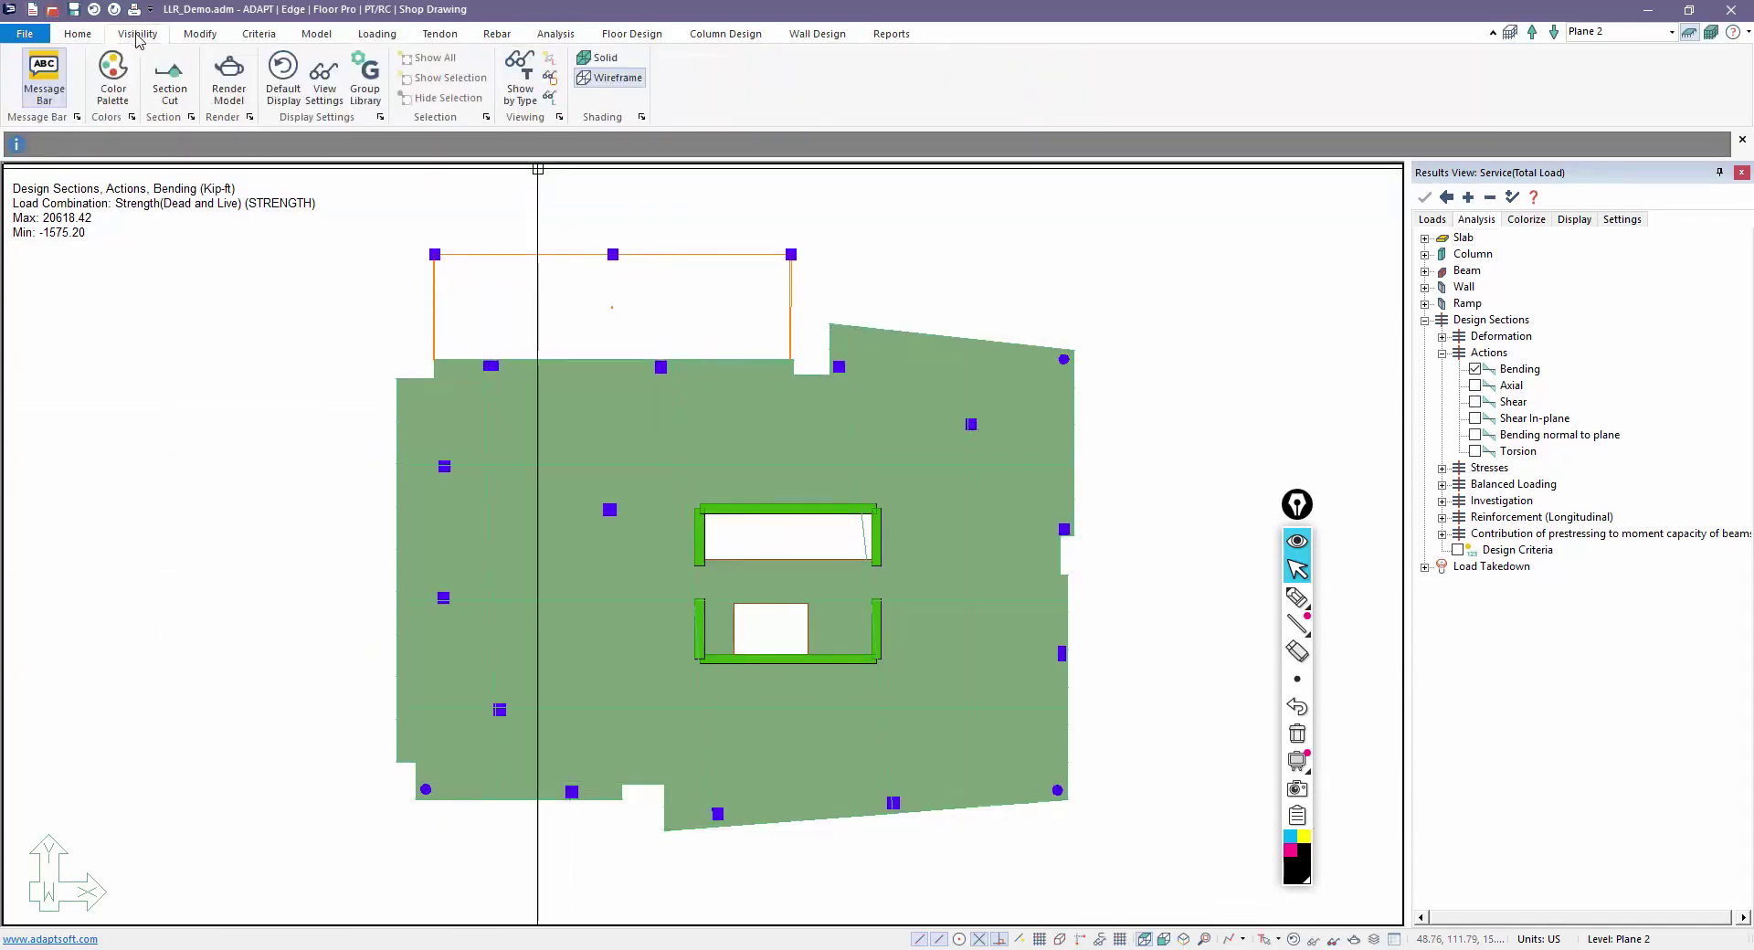
click(614, 78)
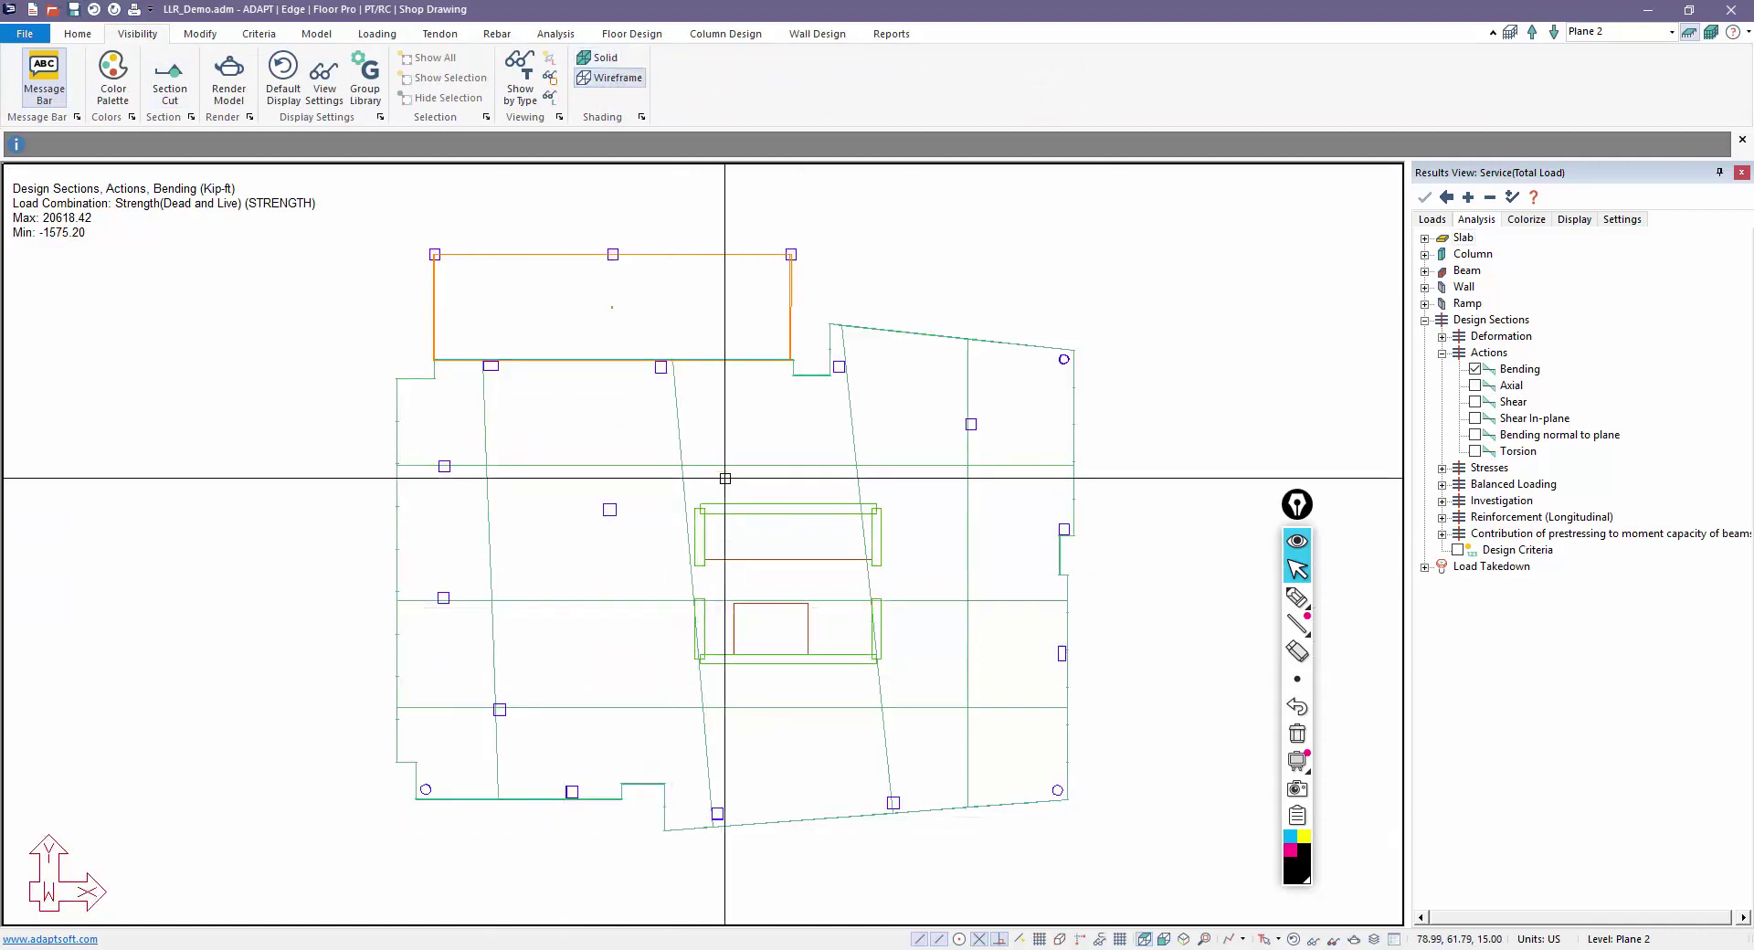
click(1297, 596)
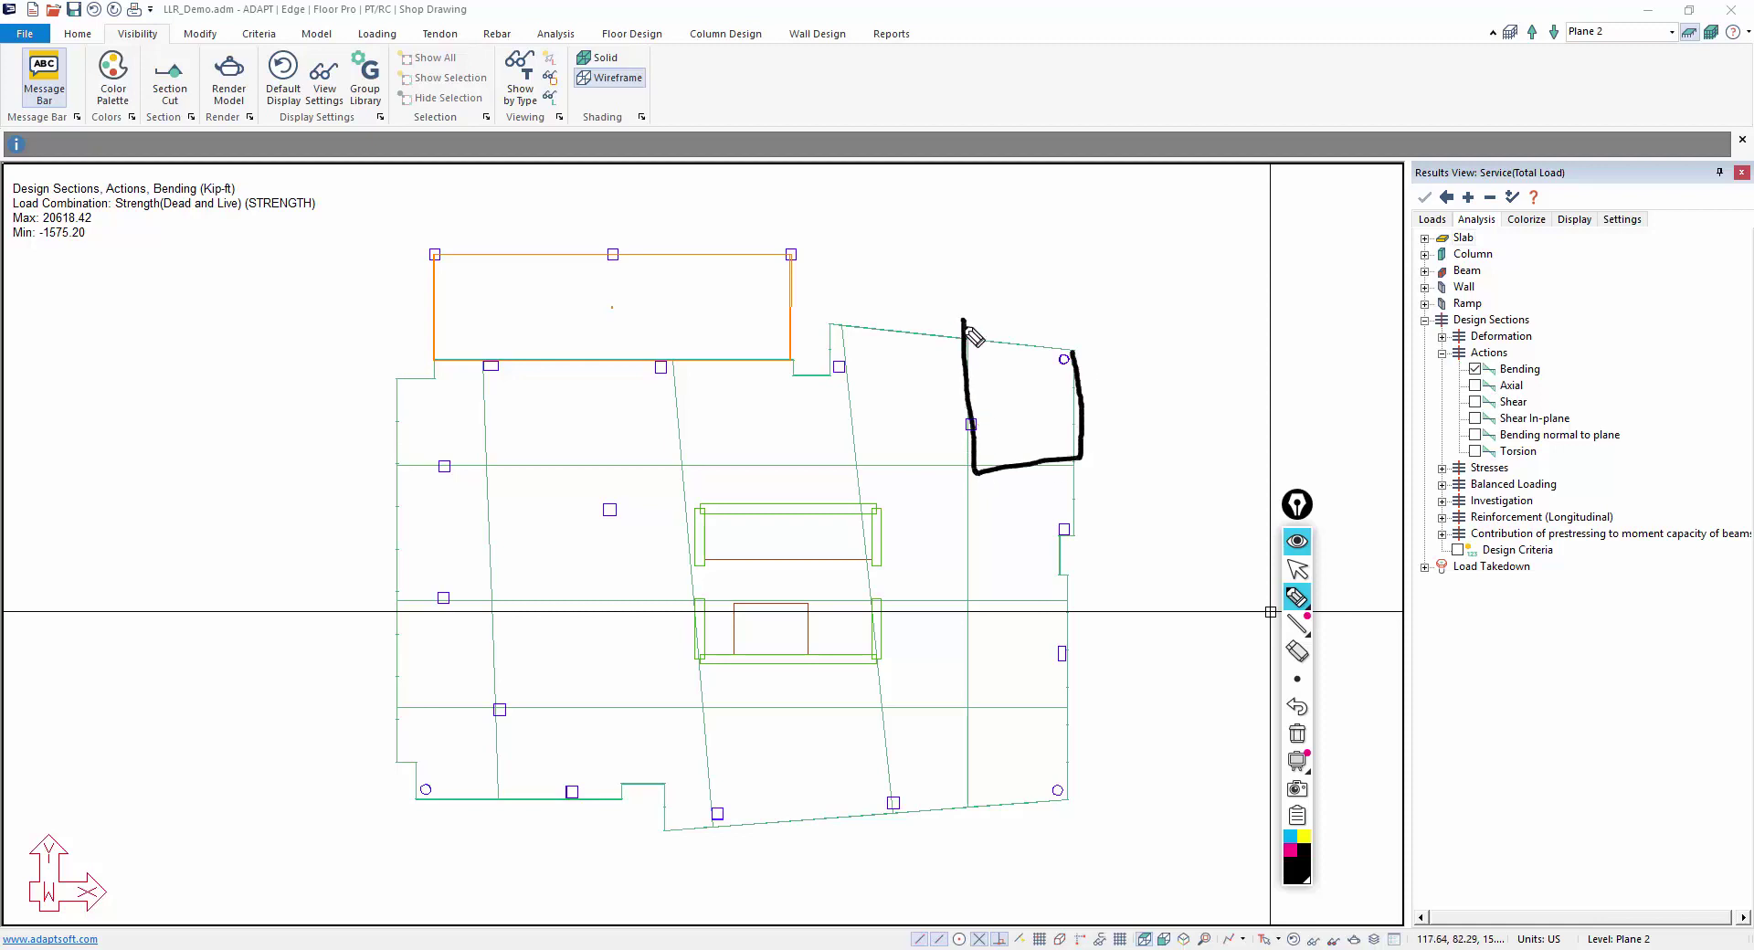
drag(1066, 345, 967, 337)
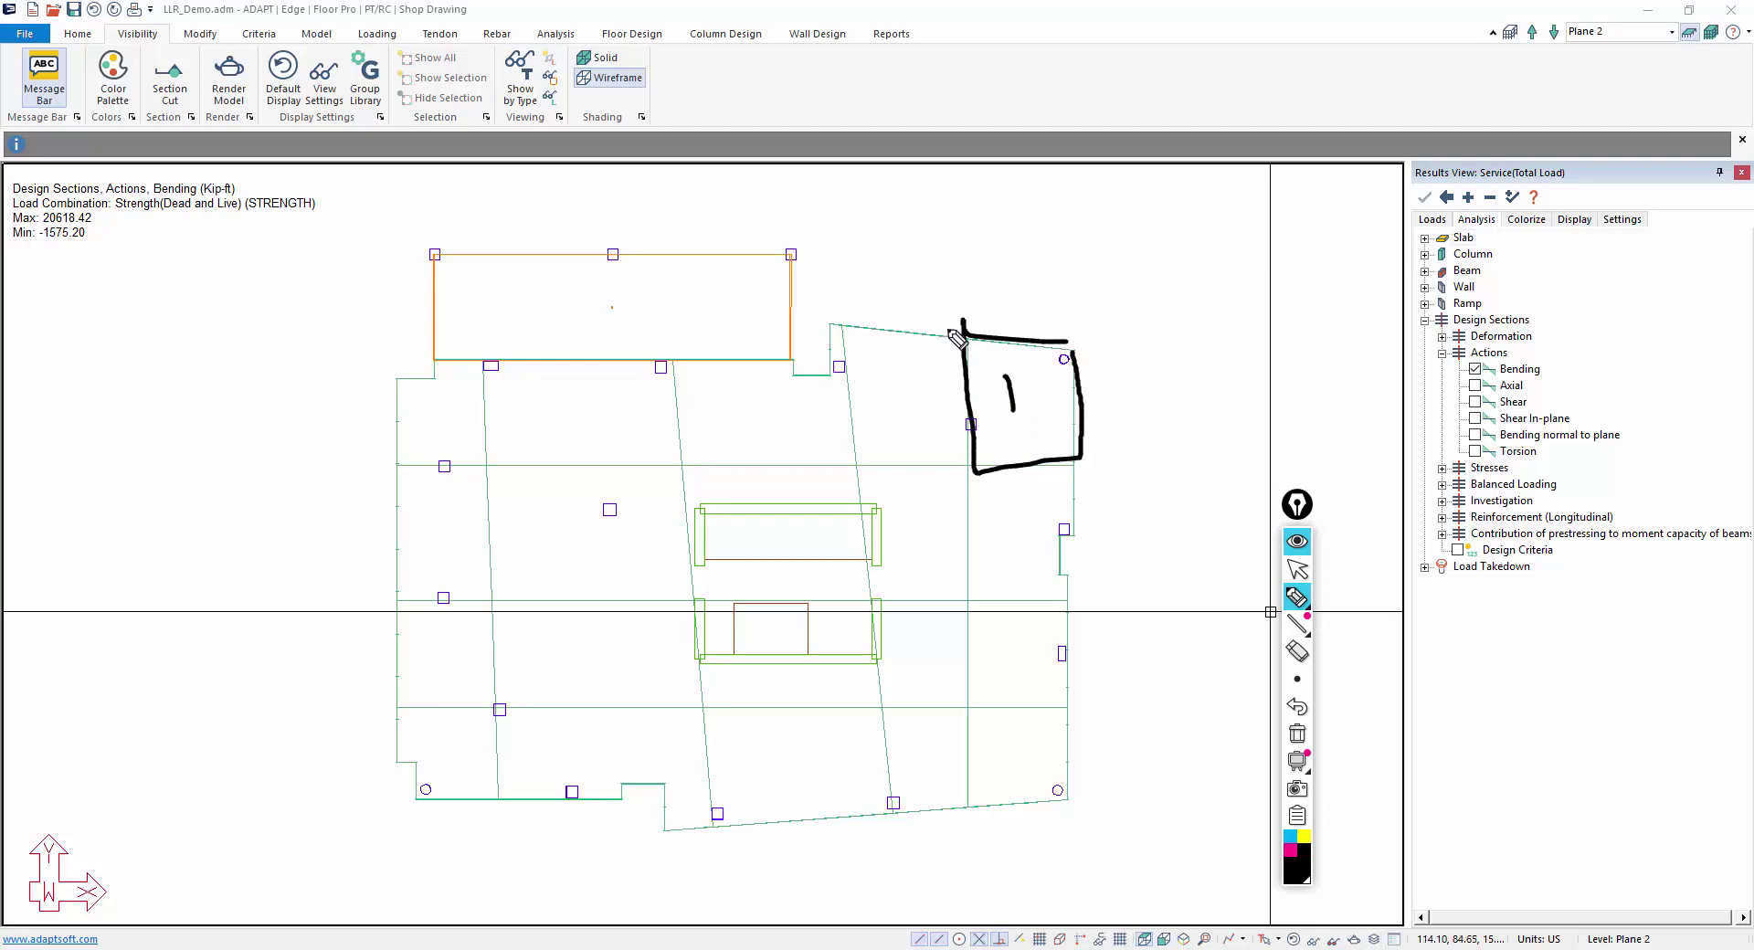
drag(851, 330, 867, 452)
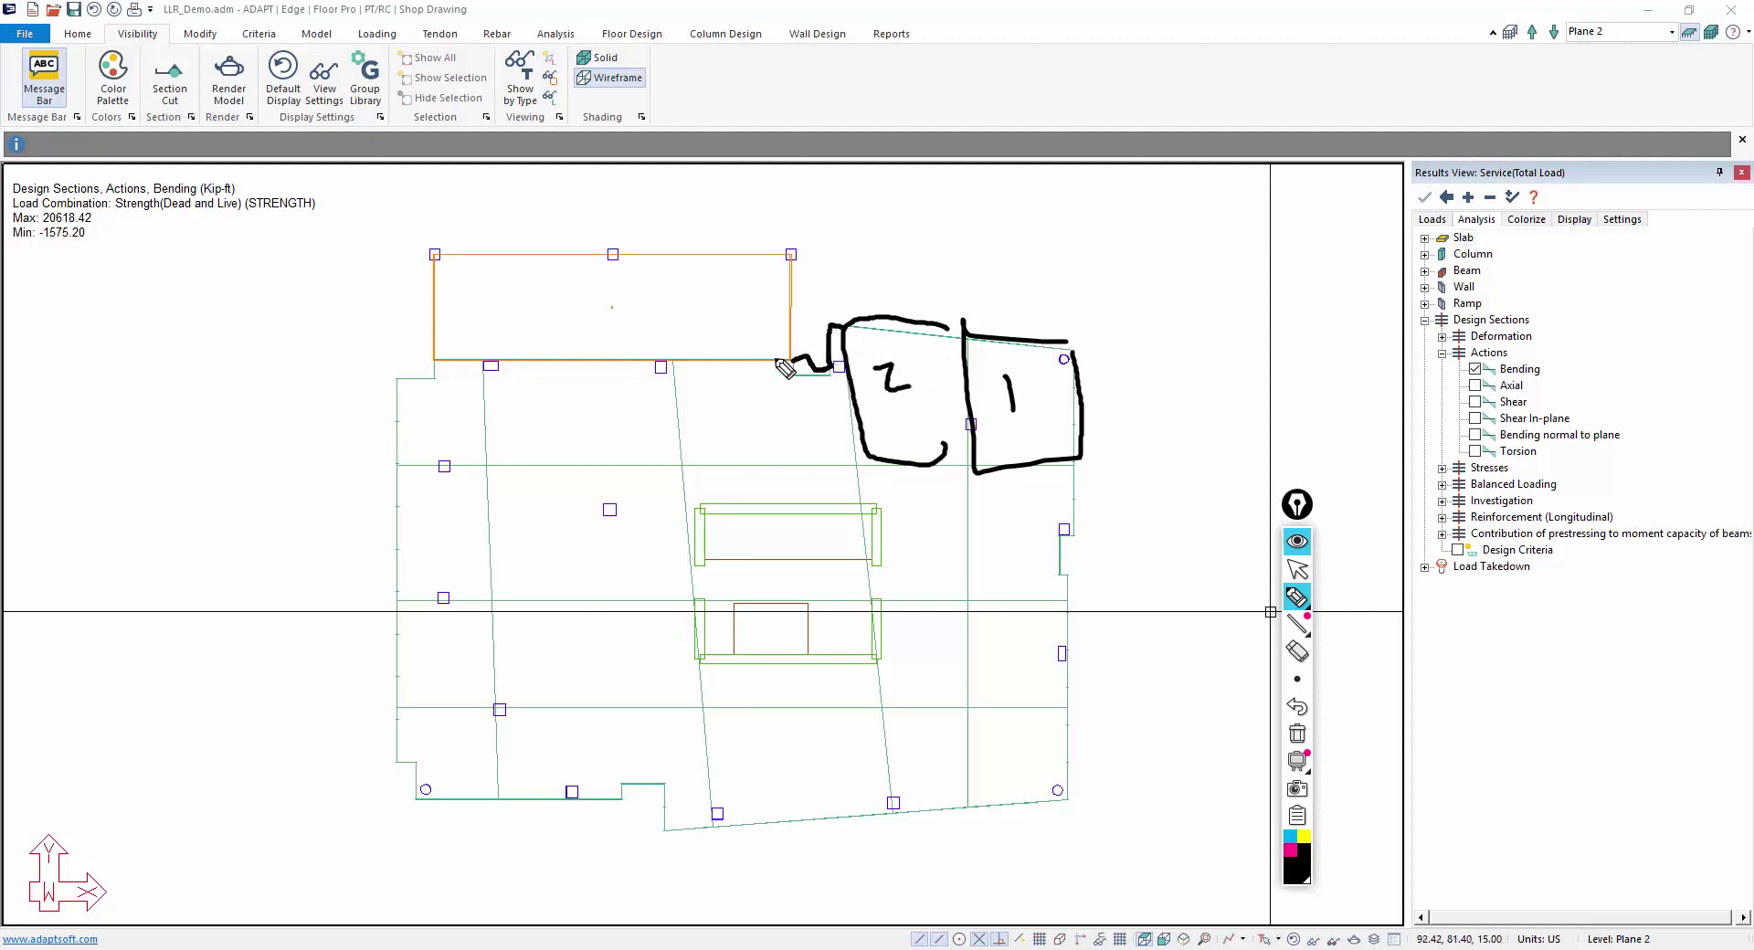
drag(696, 438, 863, 457)
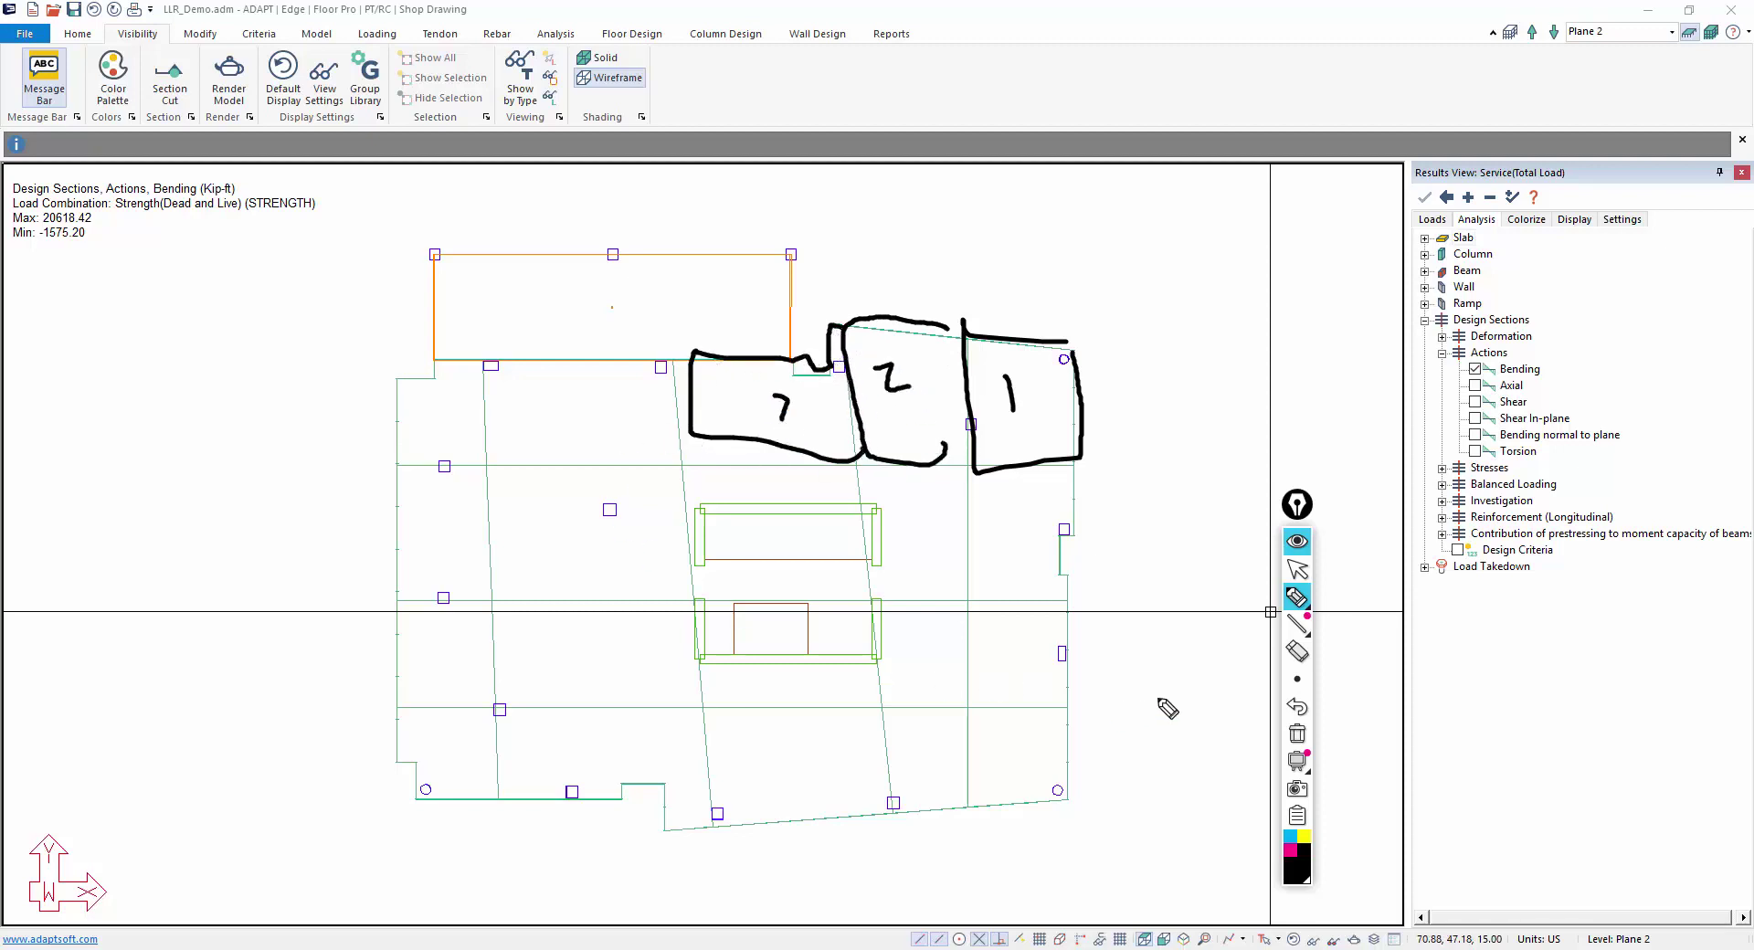
click(1298, 571)
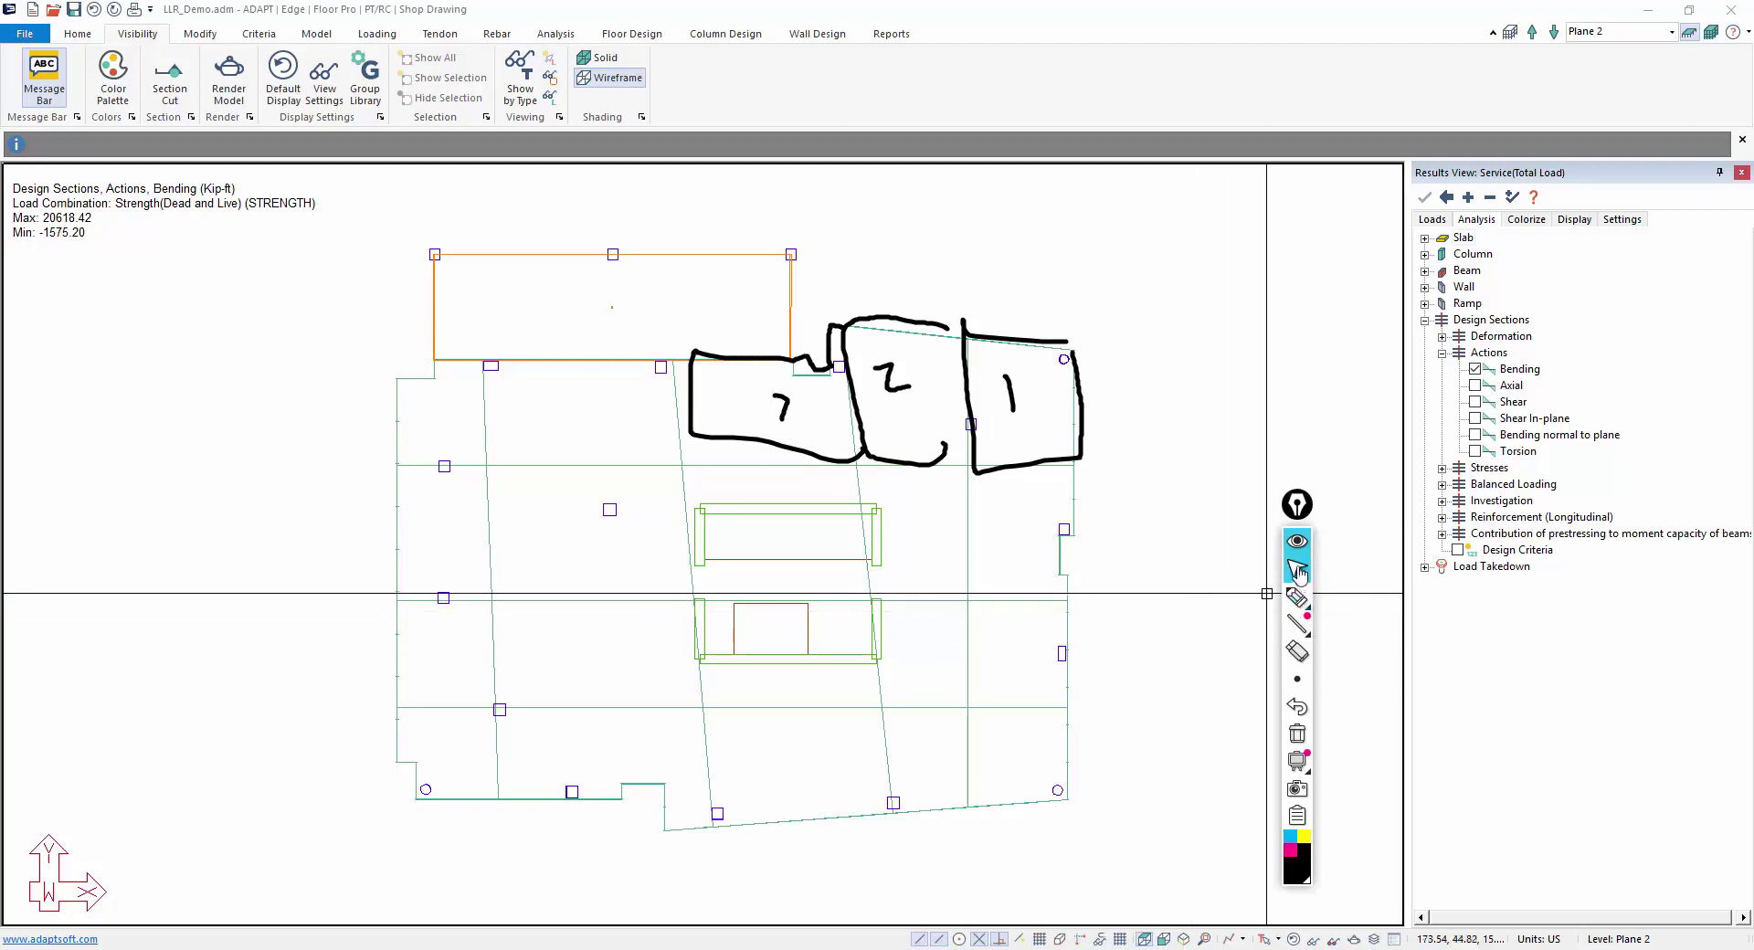
click(1294, 759)
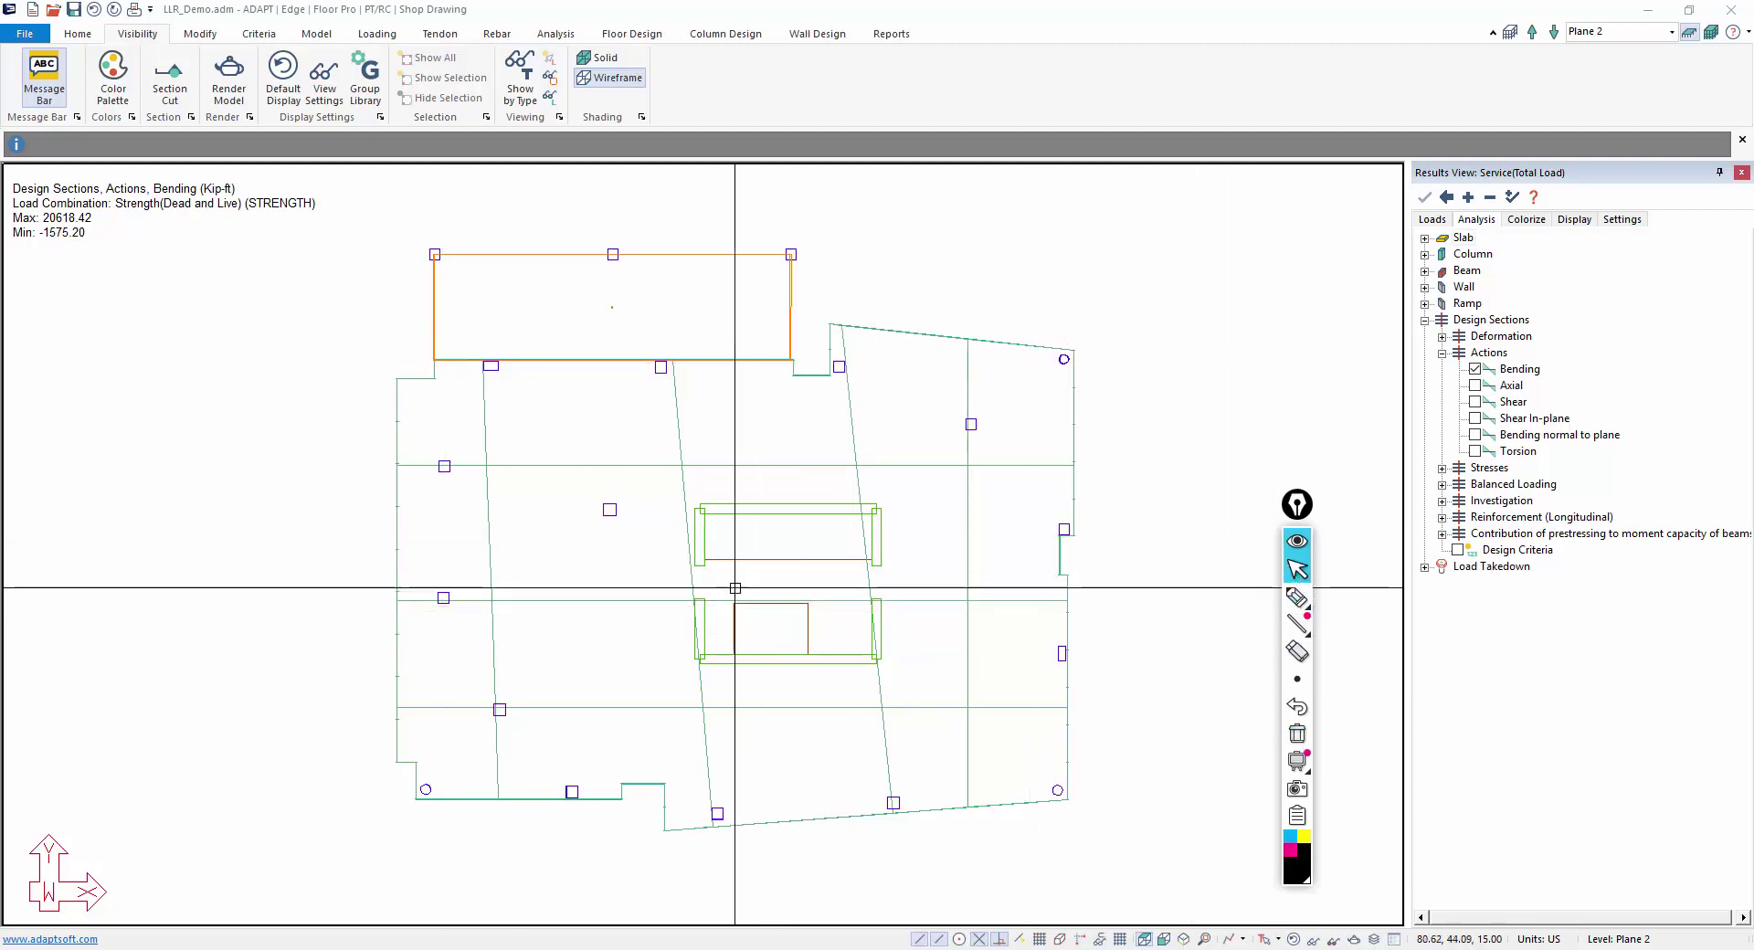
Open the skip load pattern settings, trial-pick the four top slab panels, then clear them
click(390, 33)
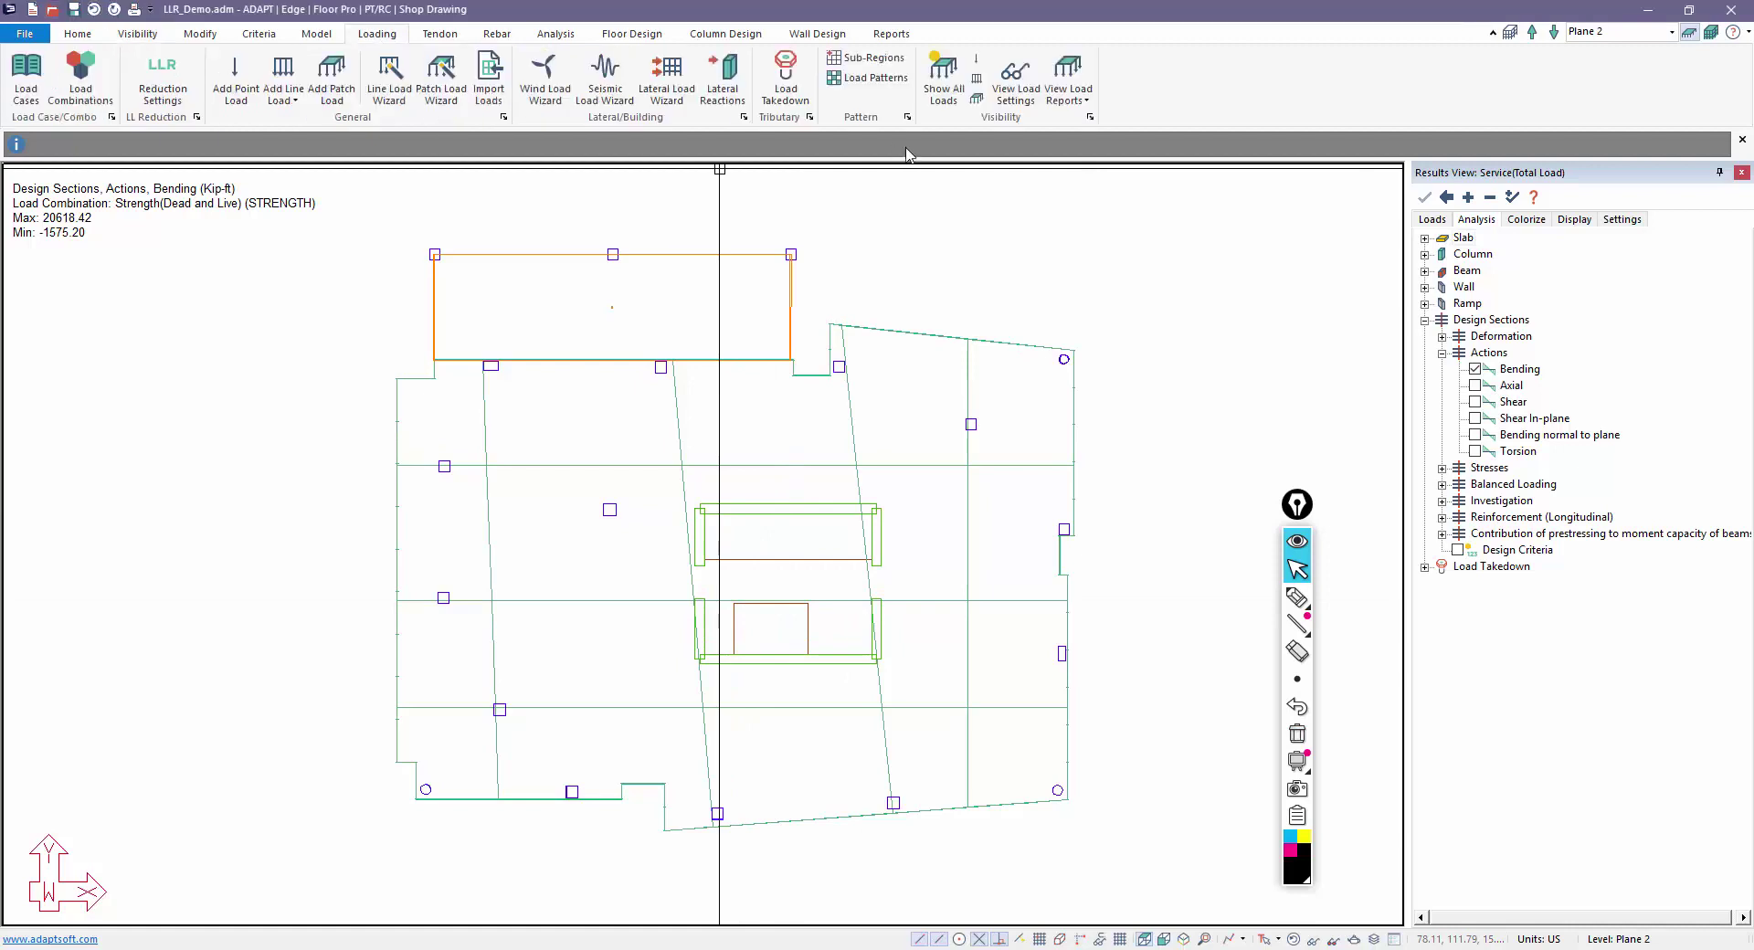
click(891, 79)
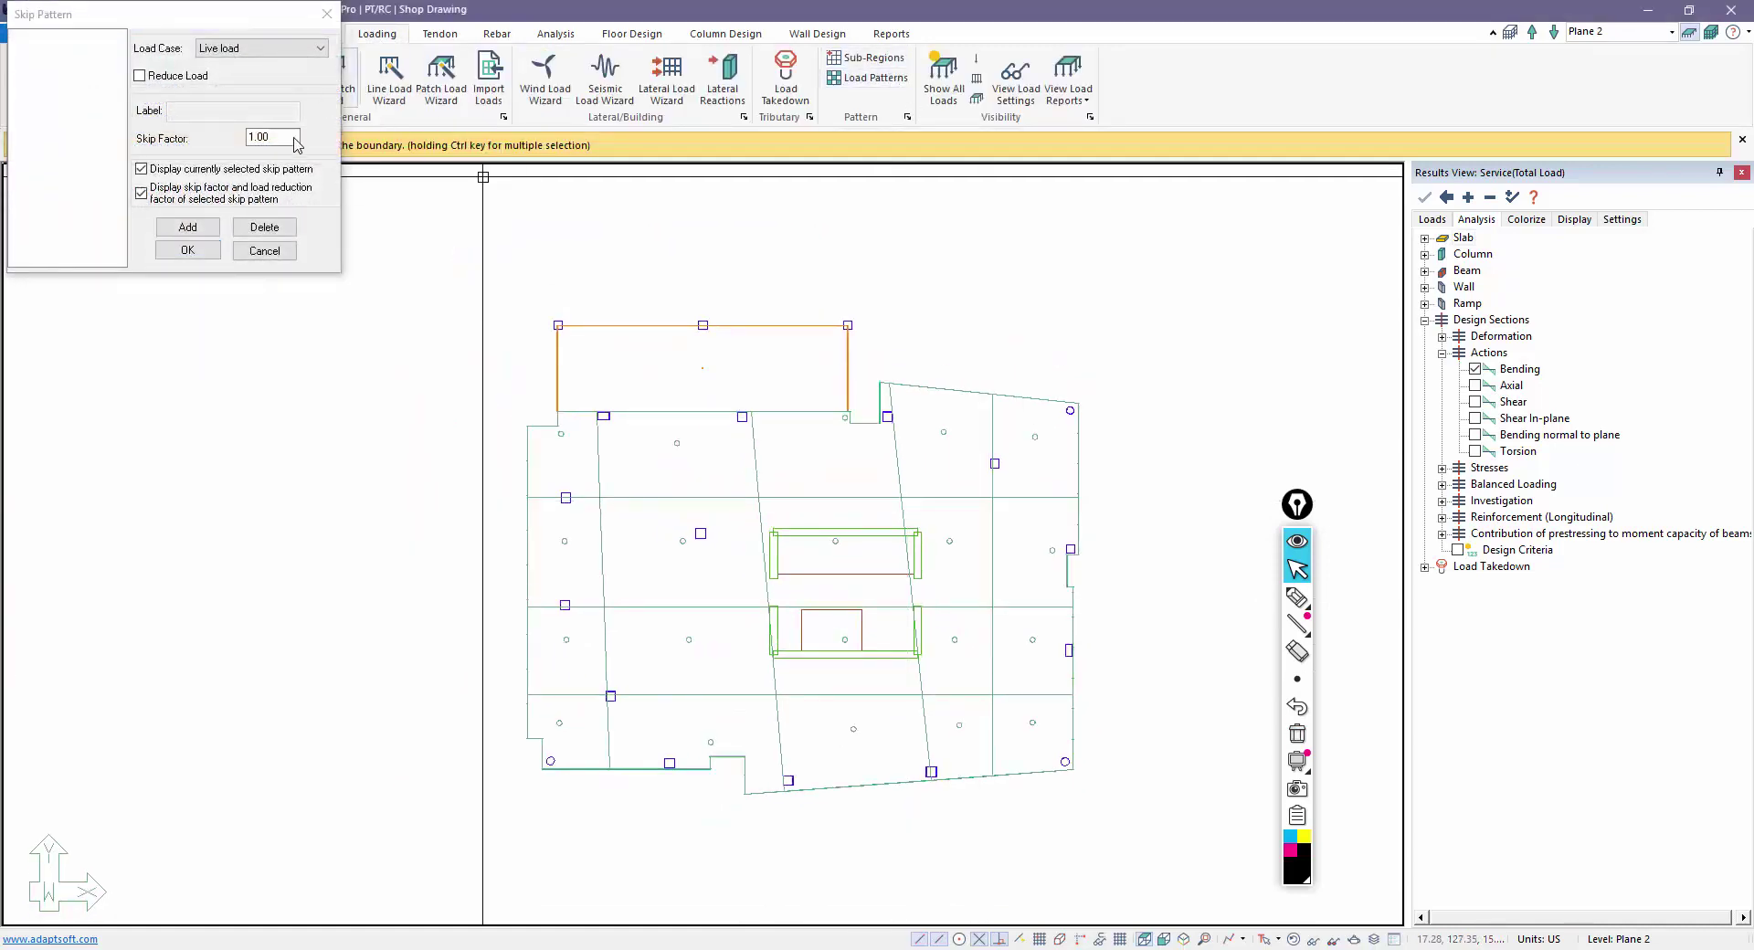
click(561, 444)
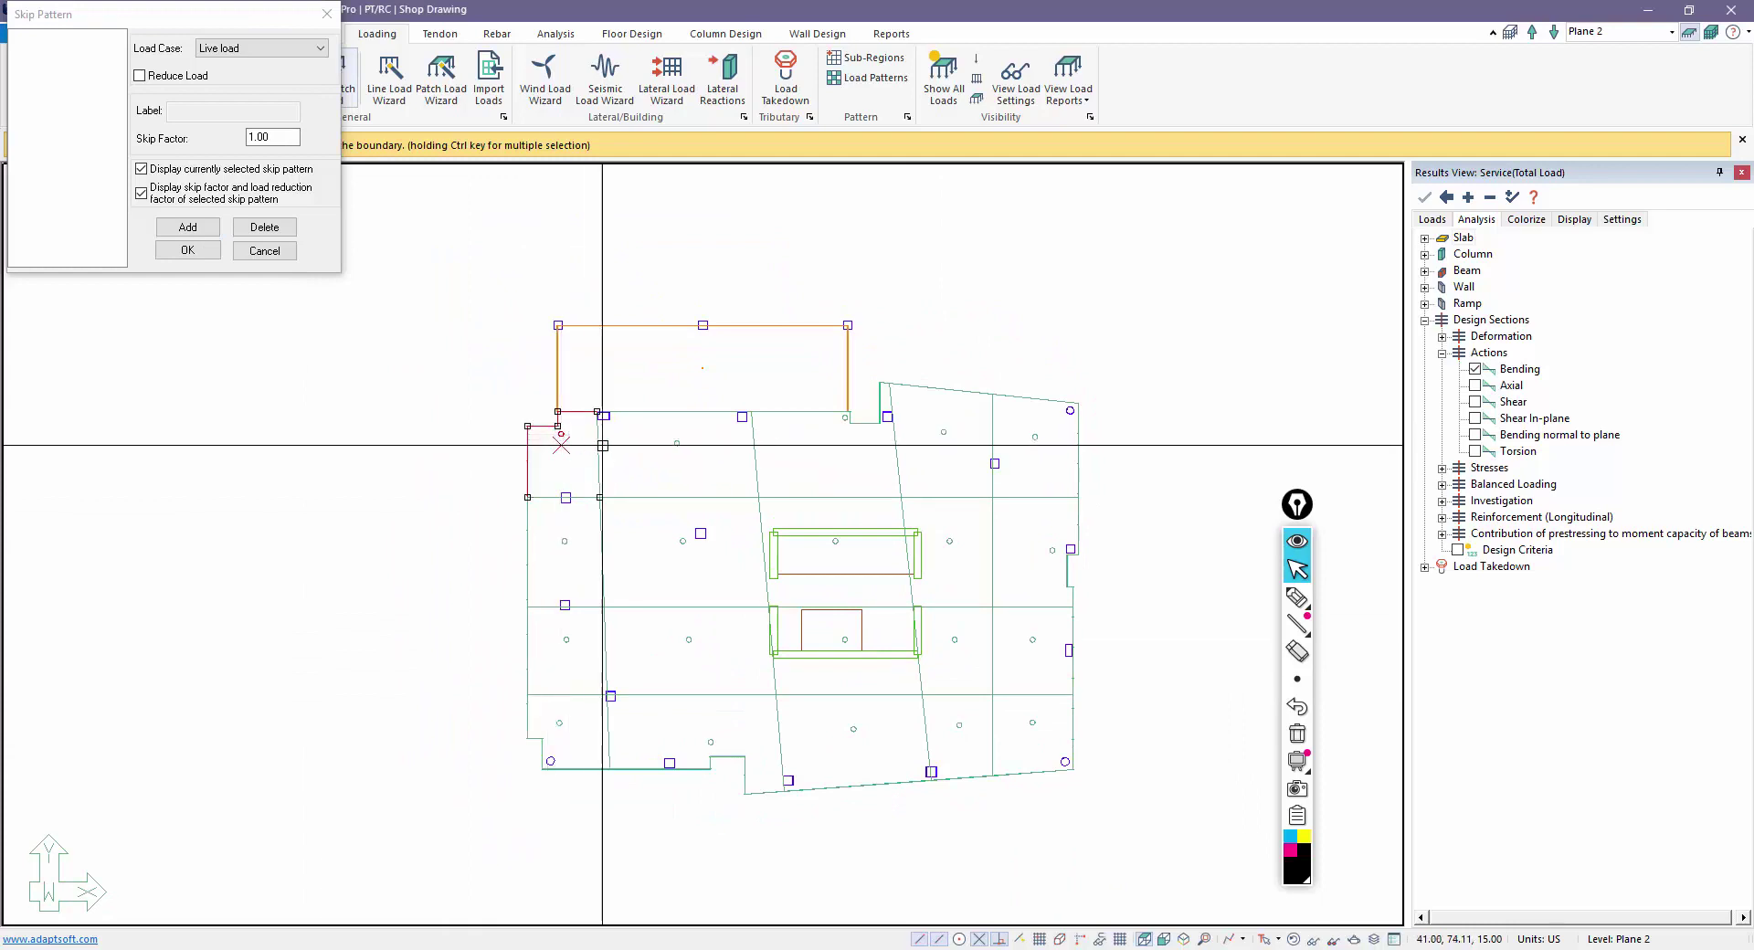
click(673, 457)
click(846, 428)
click(1035, 447)
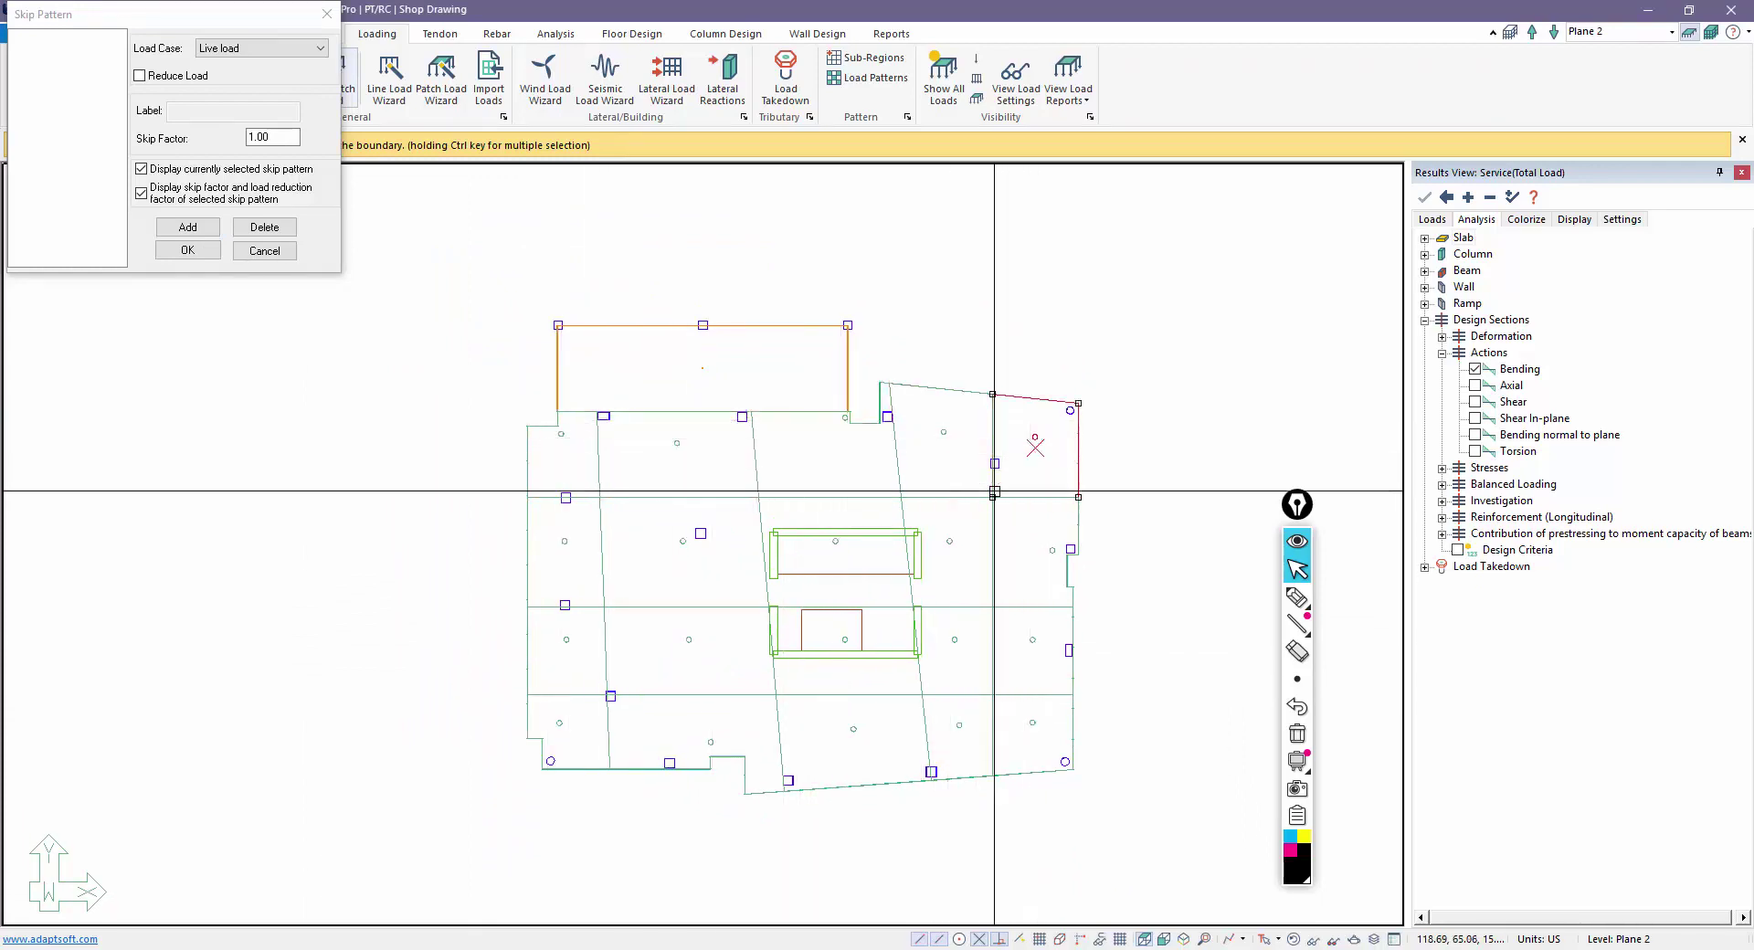
click(234, 430)
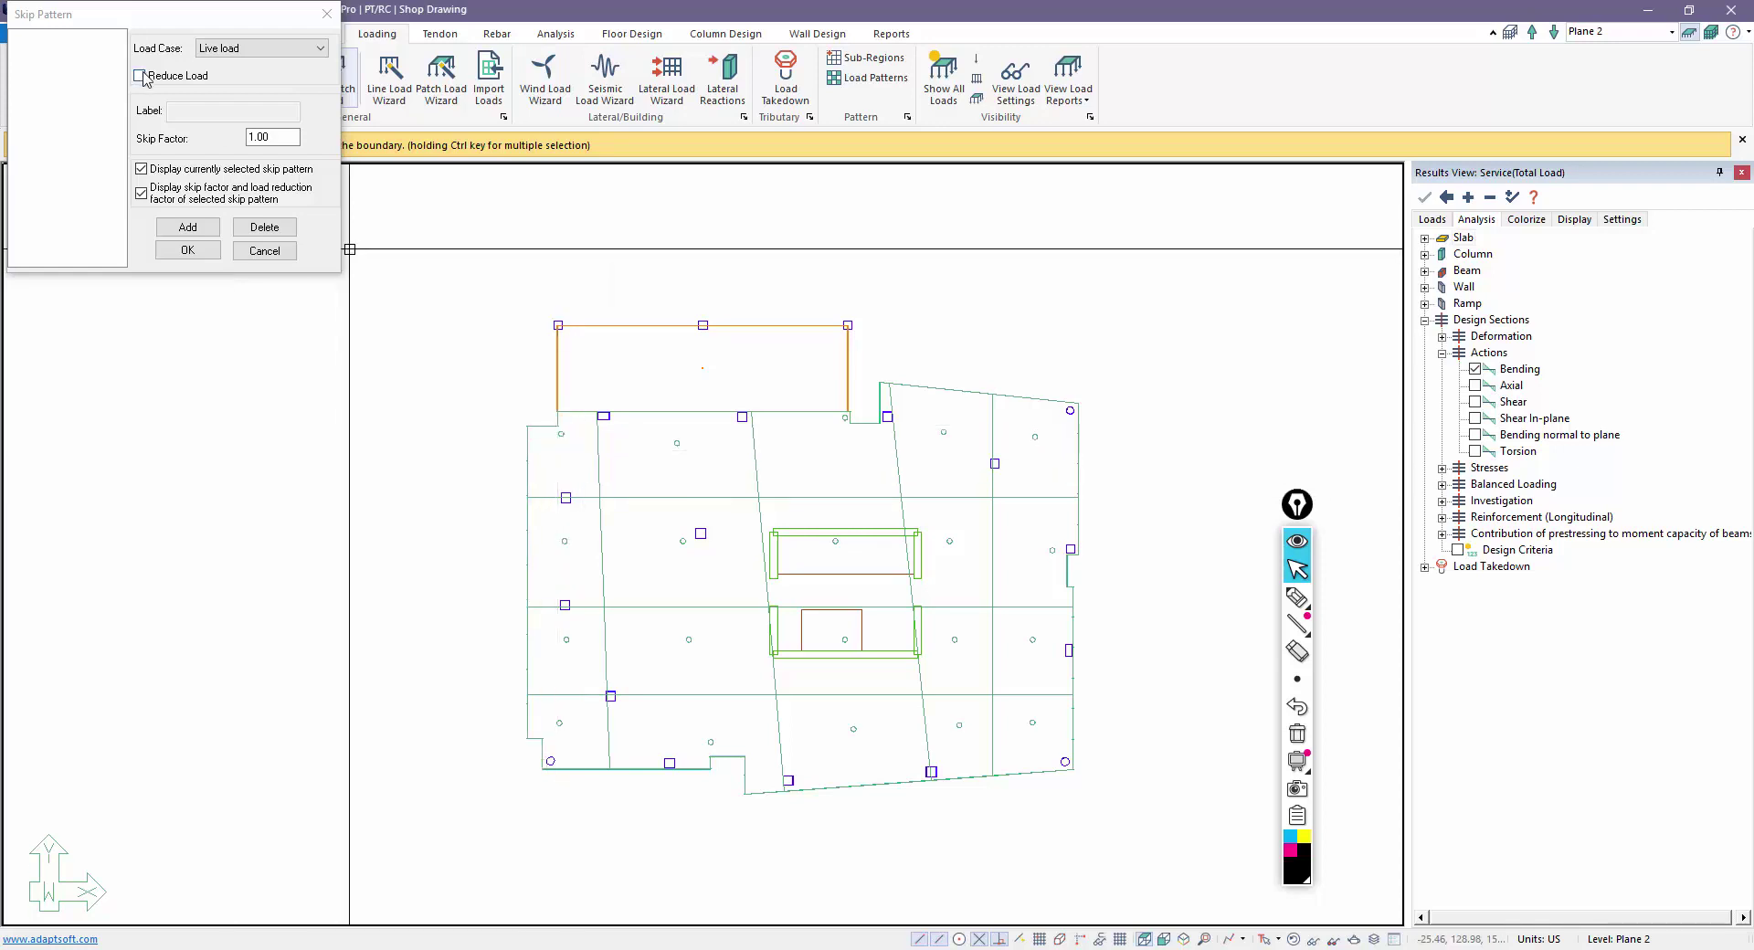
Add Pattern_1 for Live load with Reduce Load on, window-selecting the whole slab
click(221, 50)
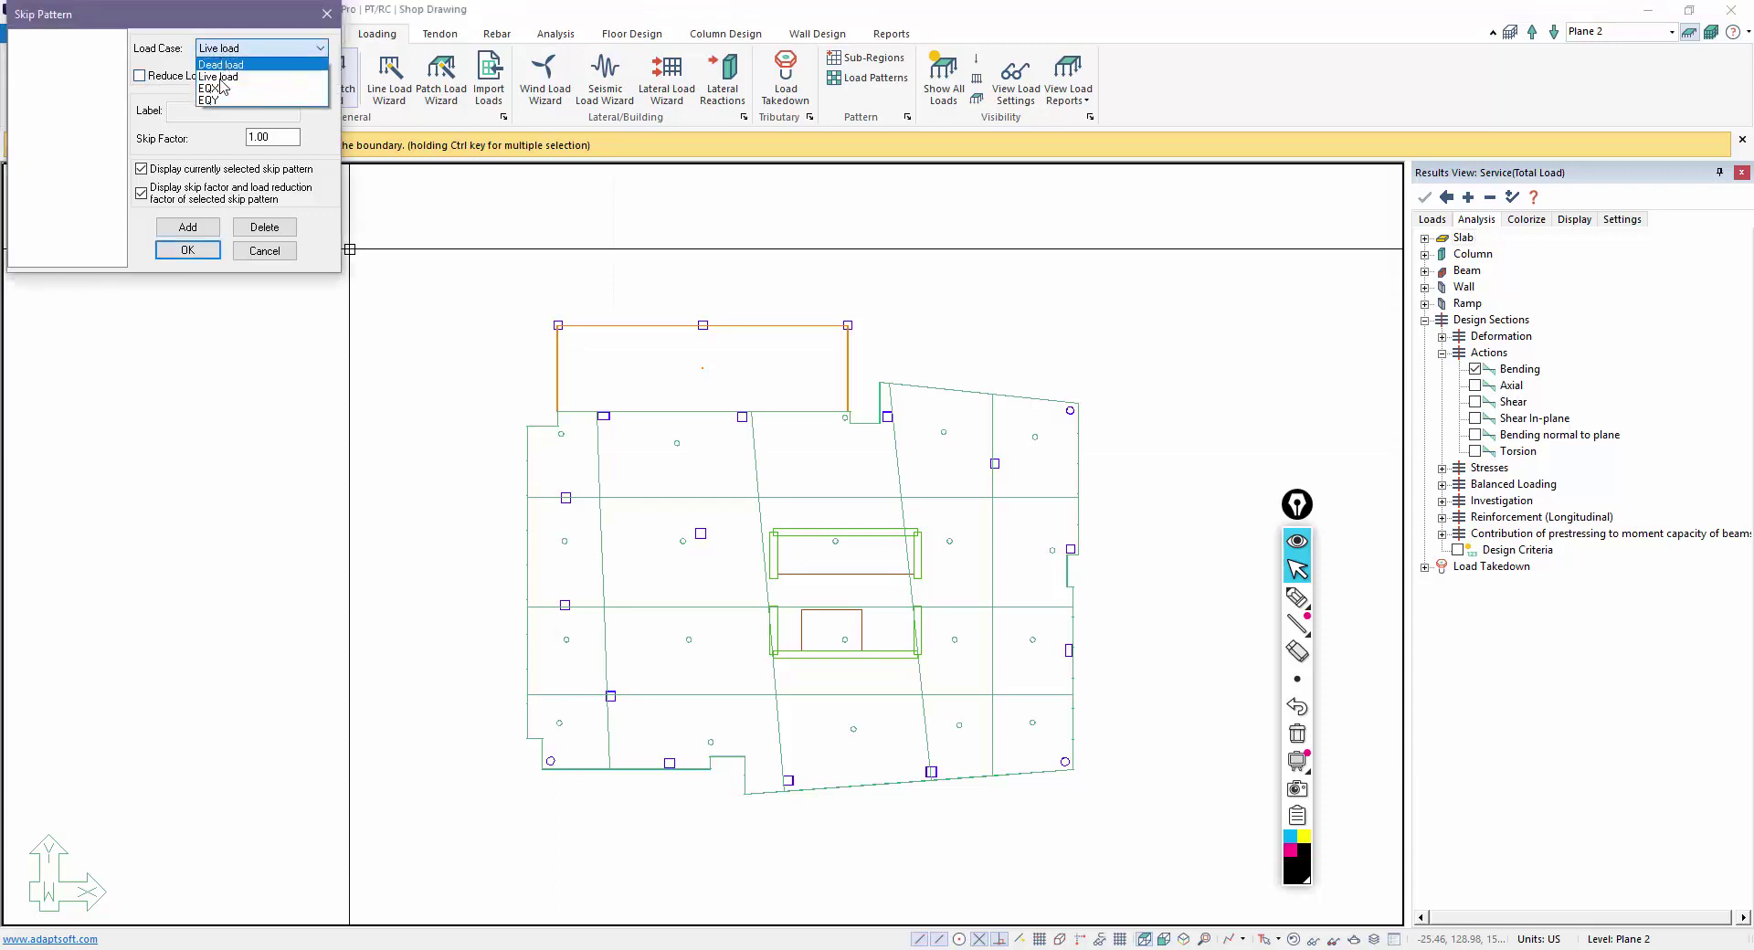
click(222, 78)
click(141, 76)
scroll(470, 374, down, 1)
drag(469, 374, 1059, 790)
click(187, 226)
click(30, 37)
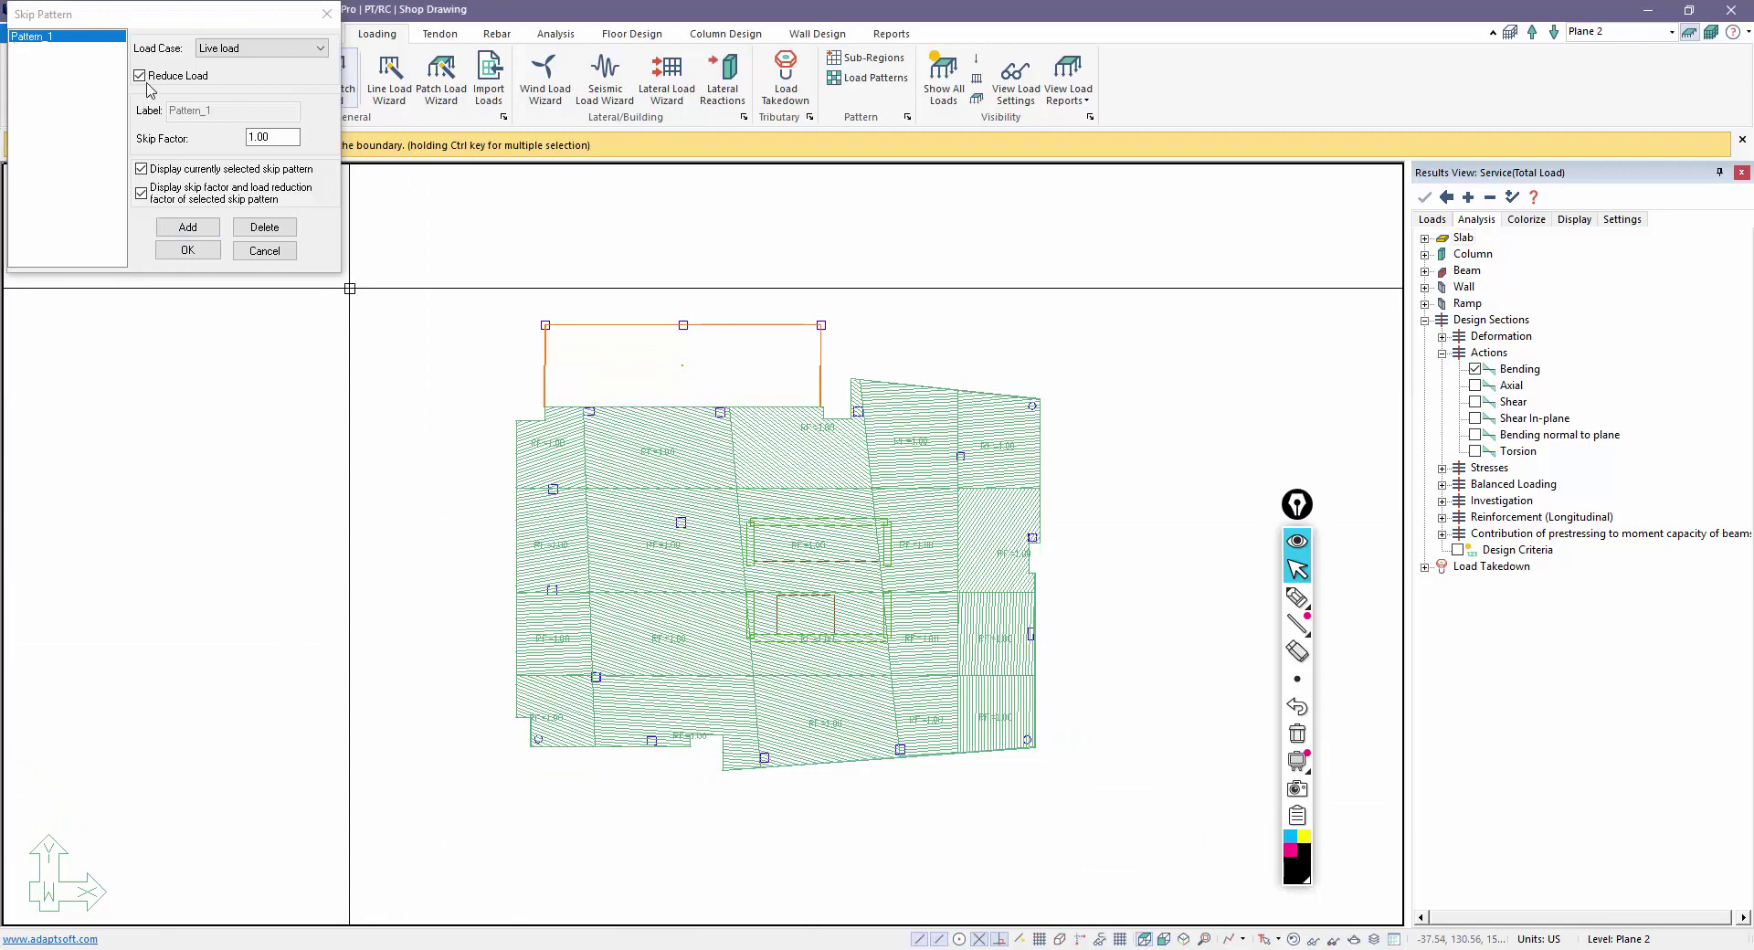
click(187, 250)
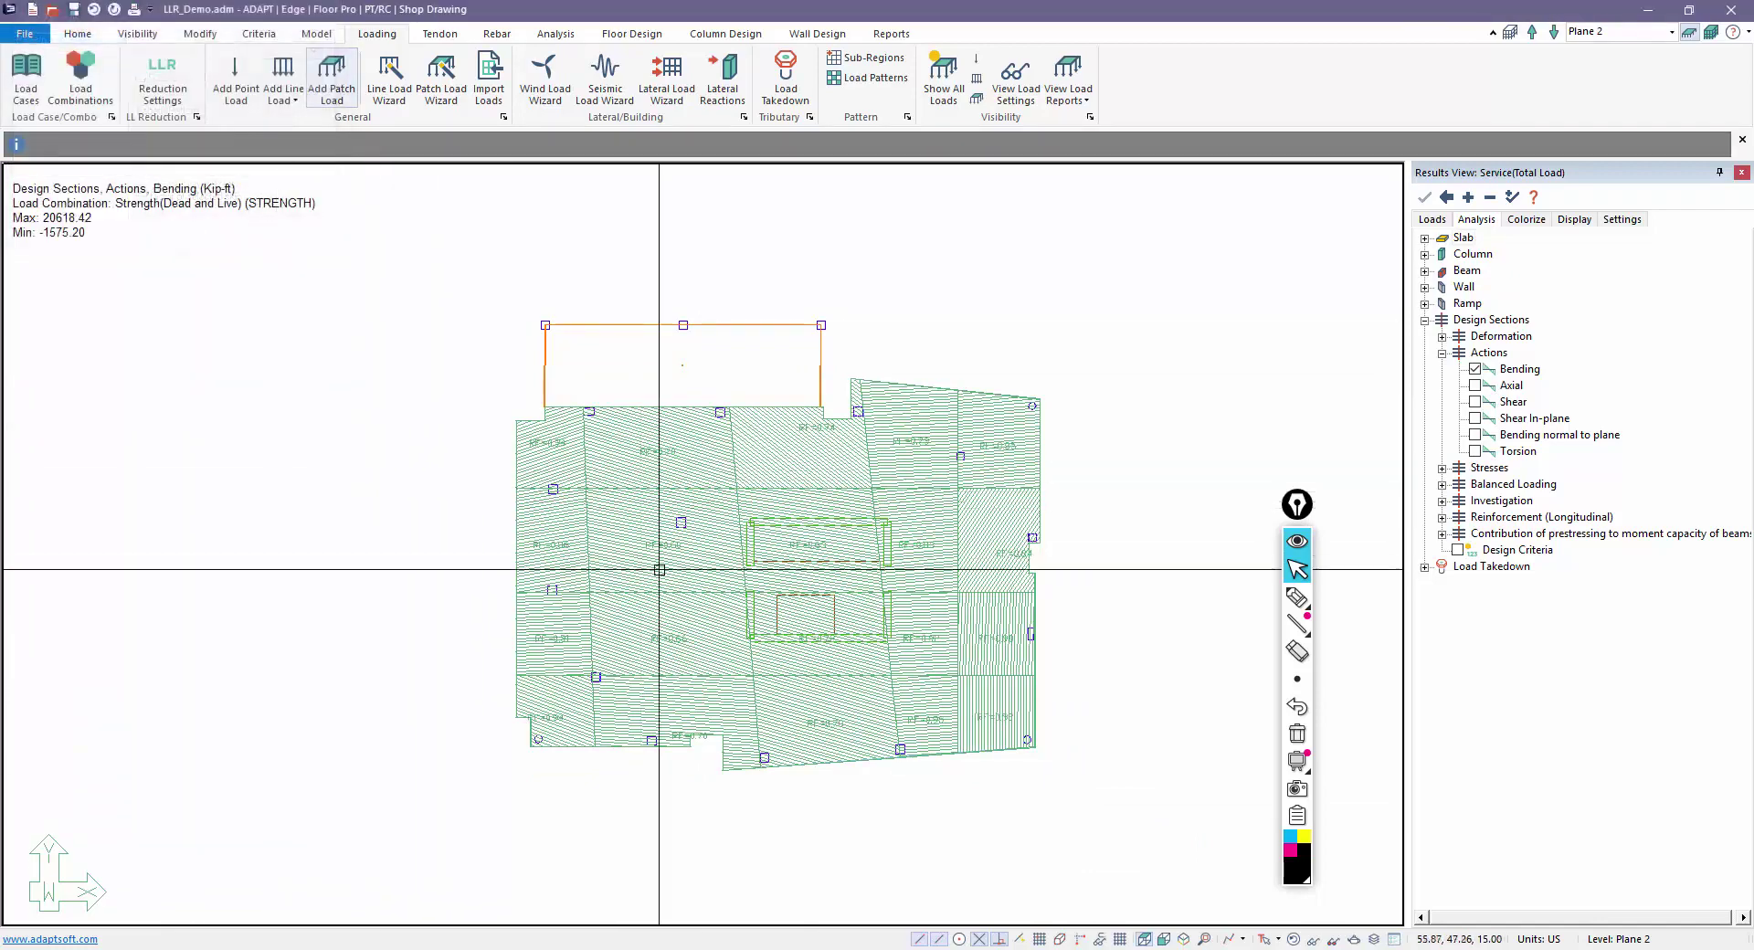
scroll(670, 563, up, 2)
scroll(709, 548, up, 1)
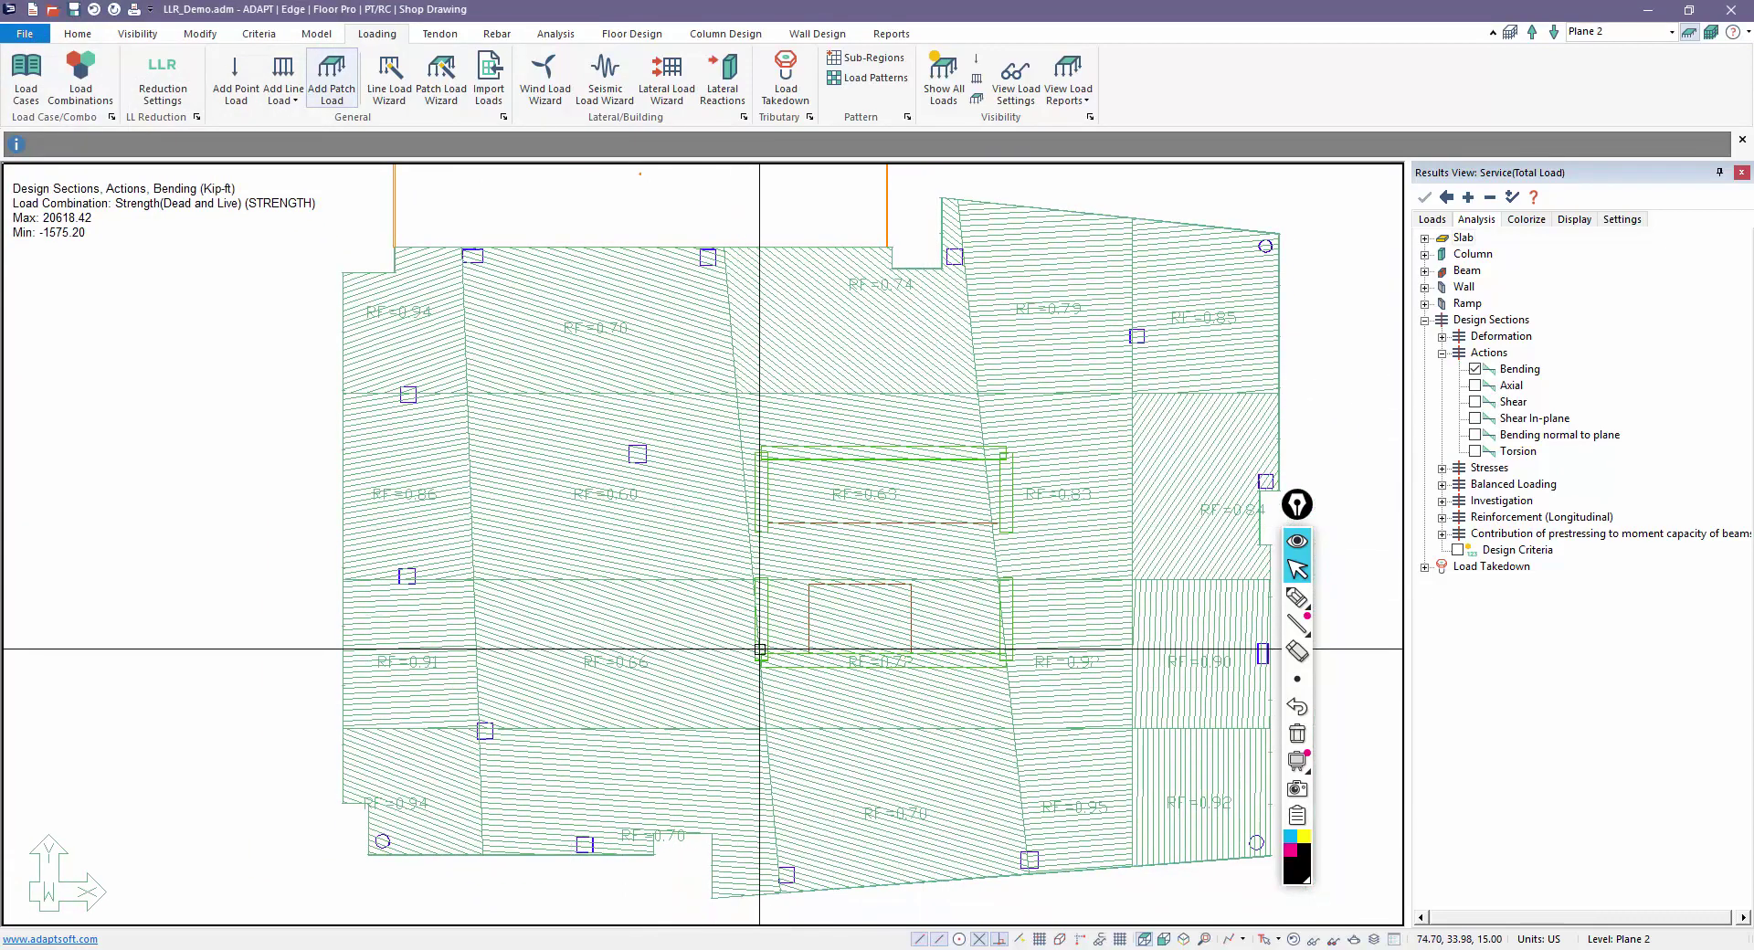
scroll(757, 643, down, 2)
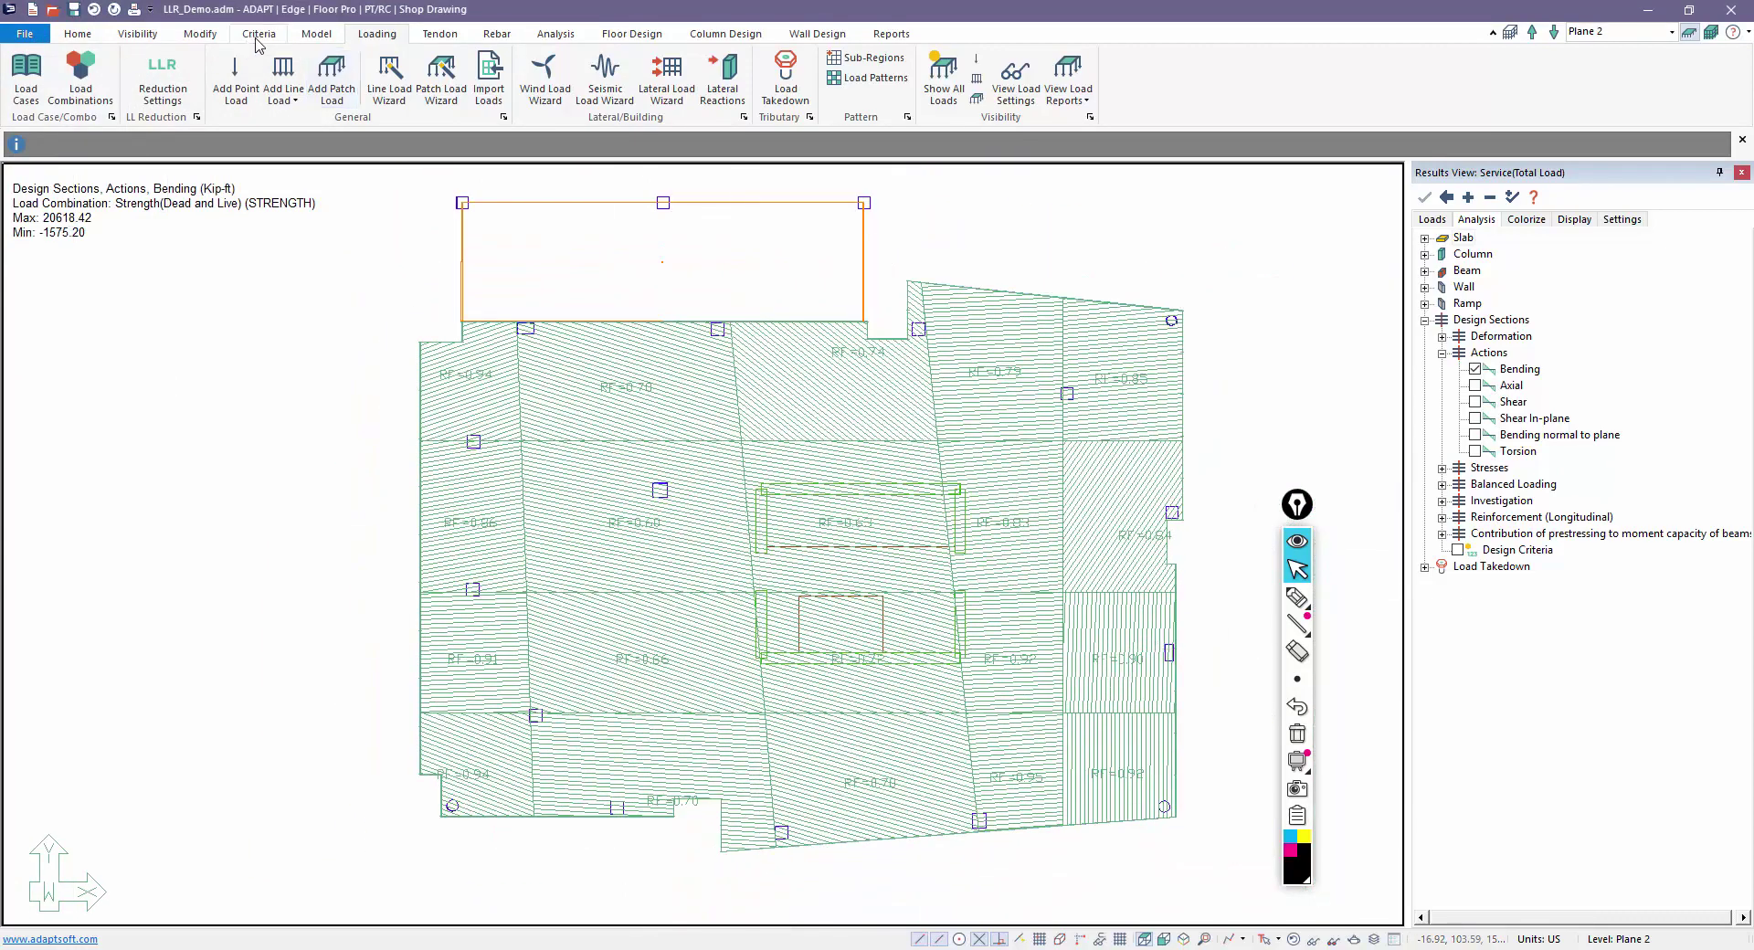
In the Strength(Dead and Live) combination, enter Pattern_1 factor 1.6 and clear the Live load factor
click(80, 82)
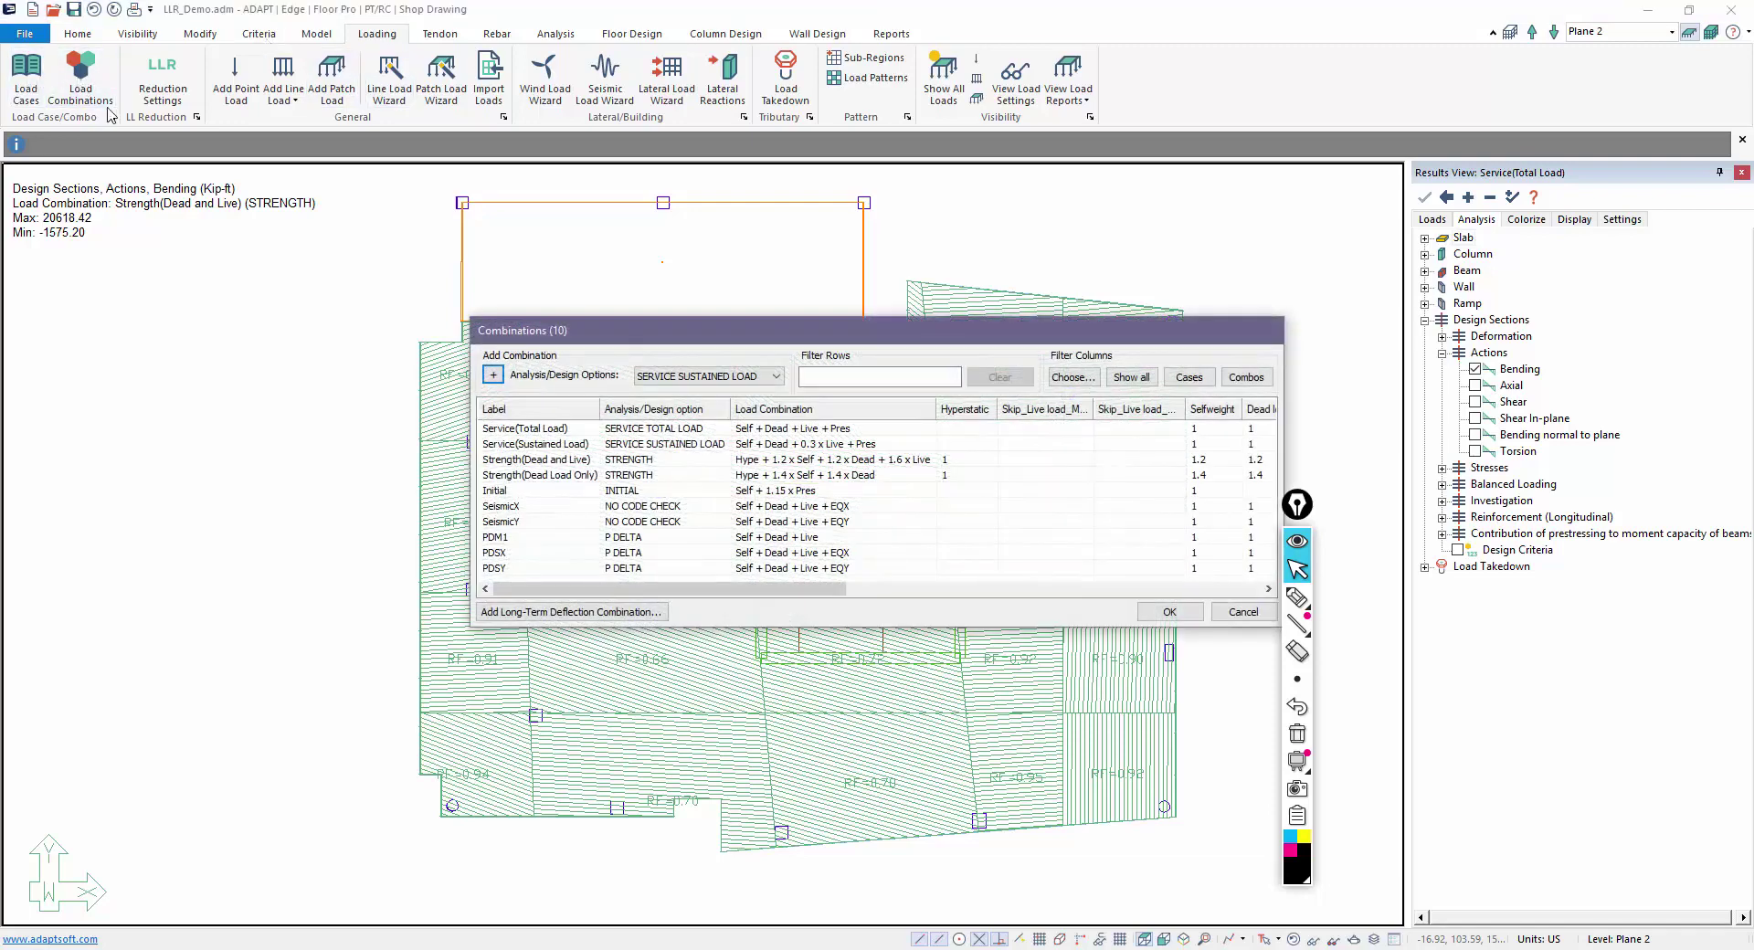
click(500, 461)
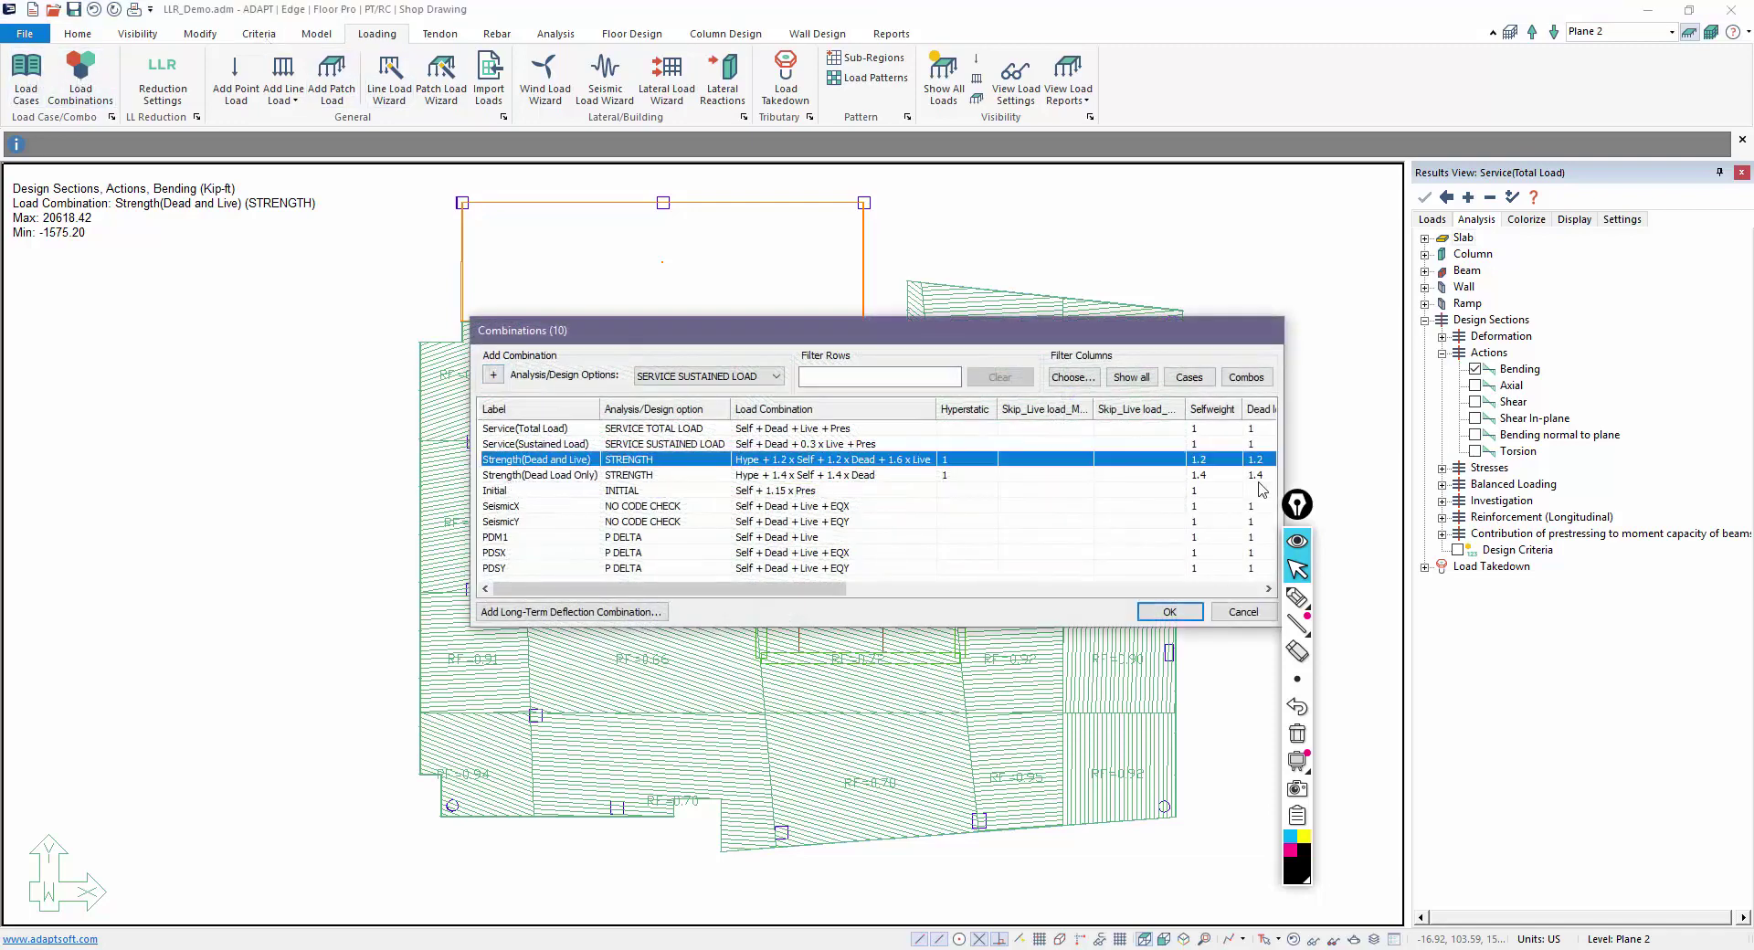
drag(816, 589, 938, 590)
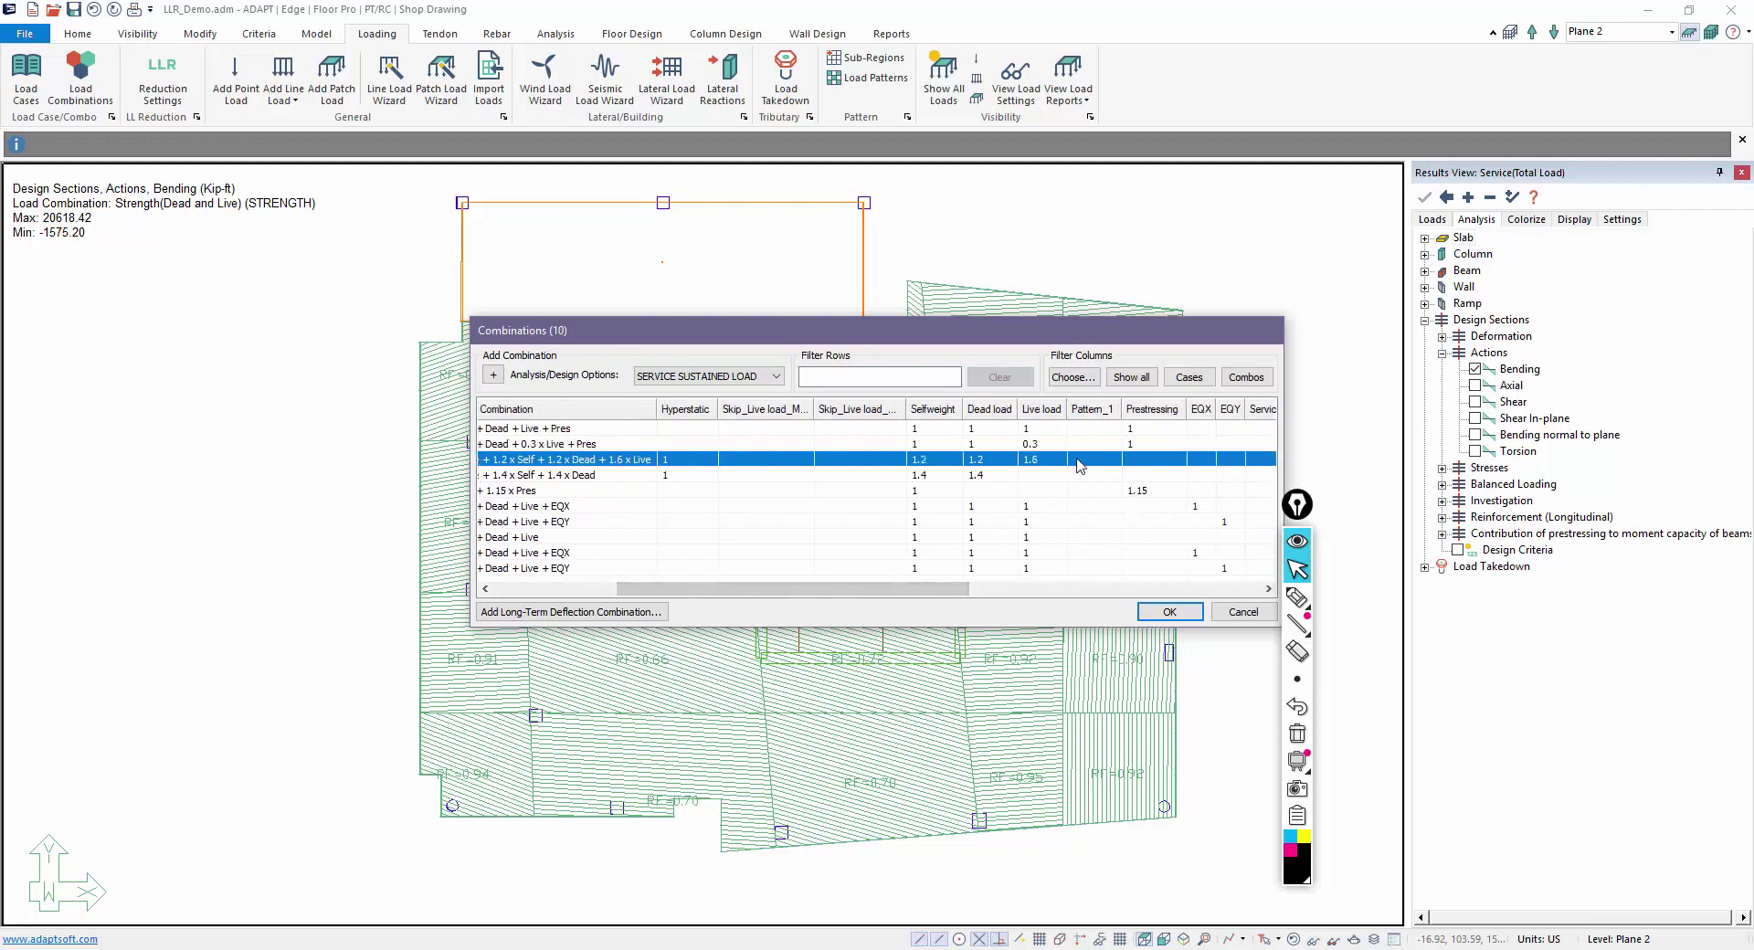
click(1078, 460)
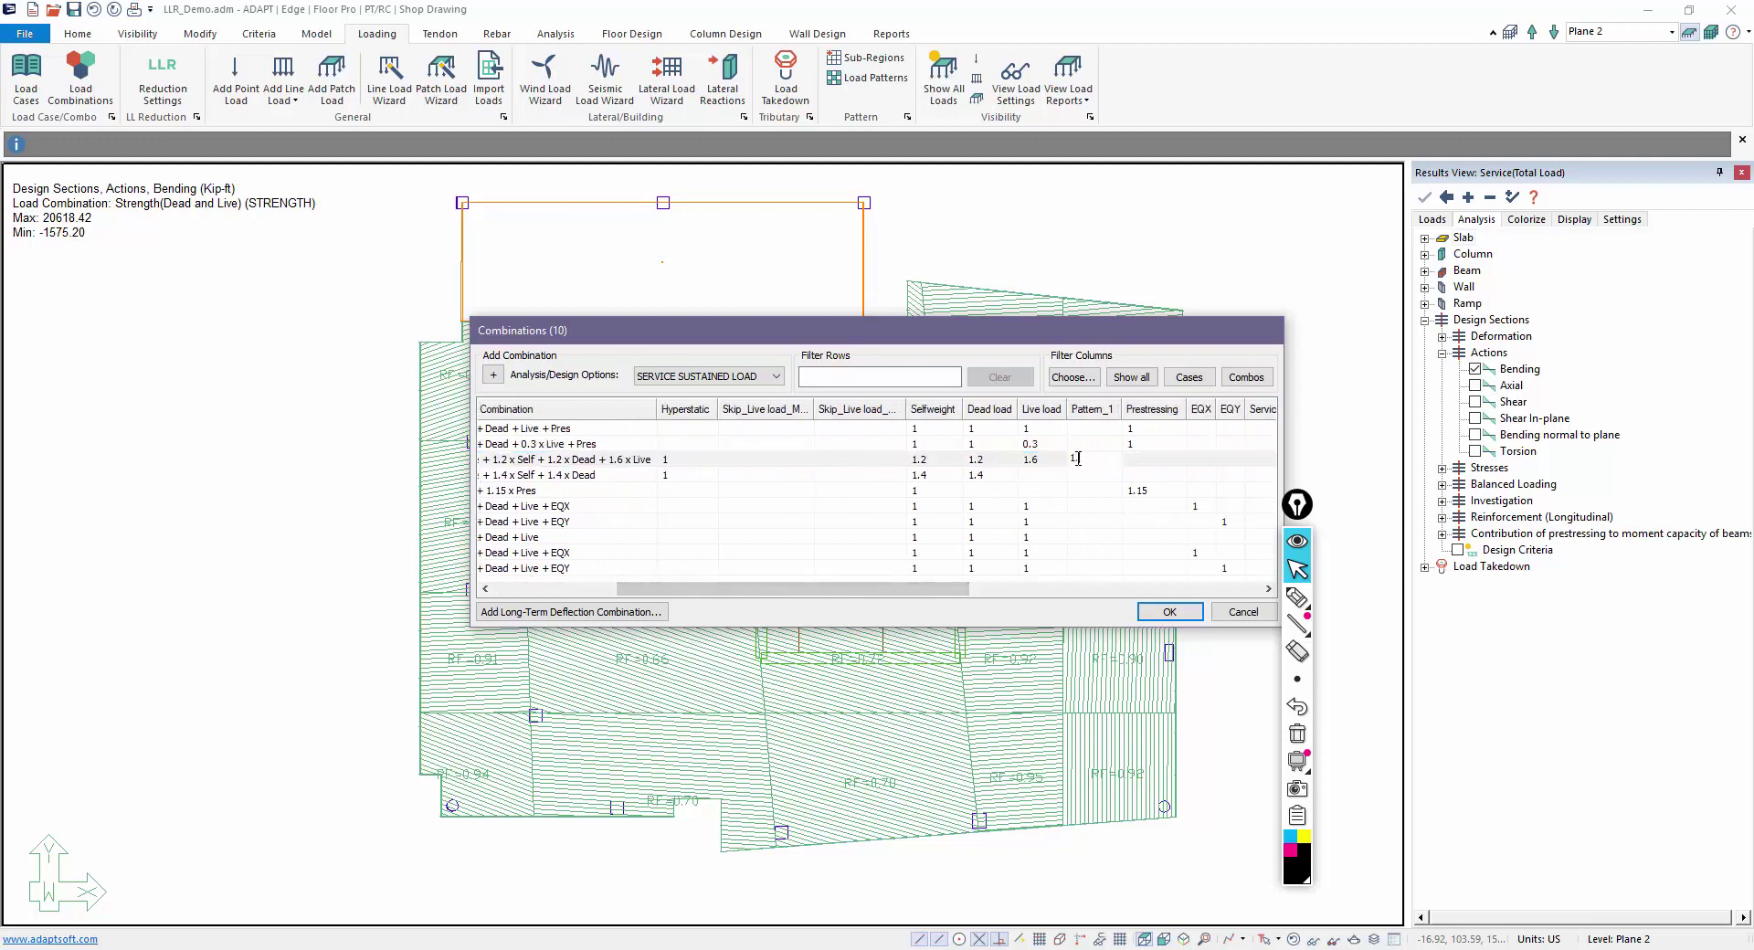
click(1048, 460)
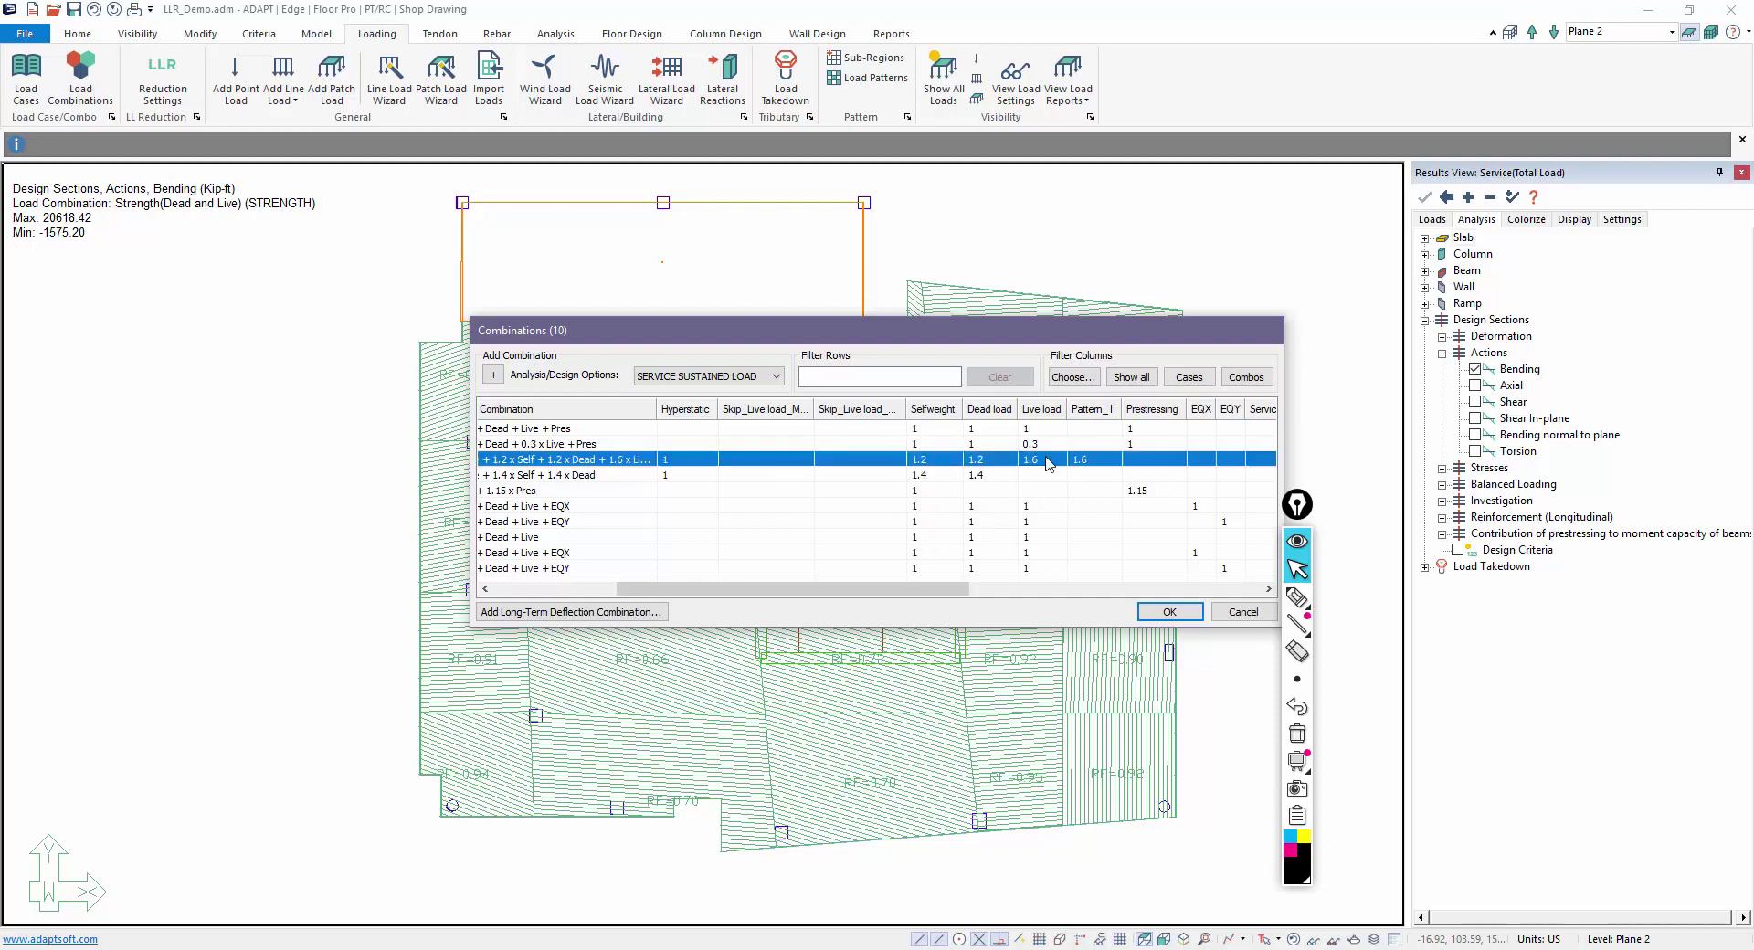
click(1047, 461)
click(804, 507)
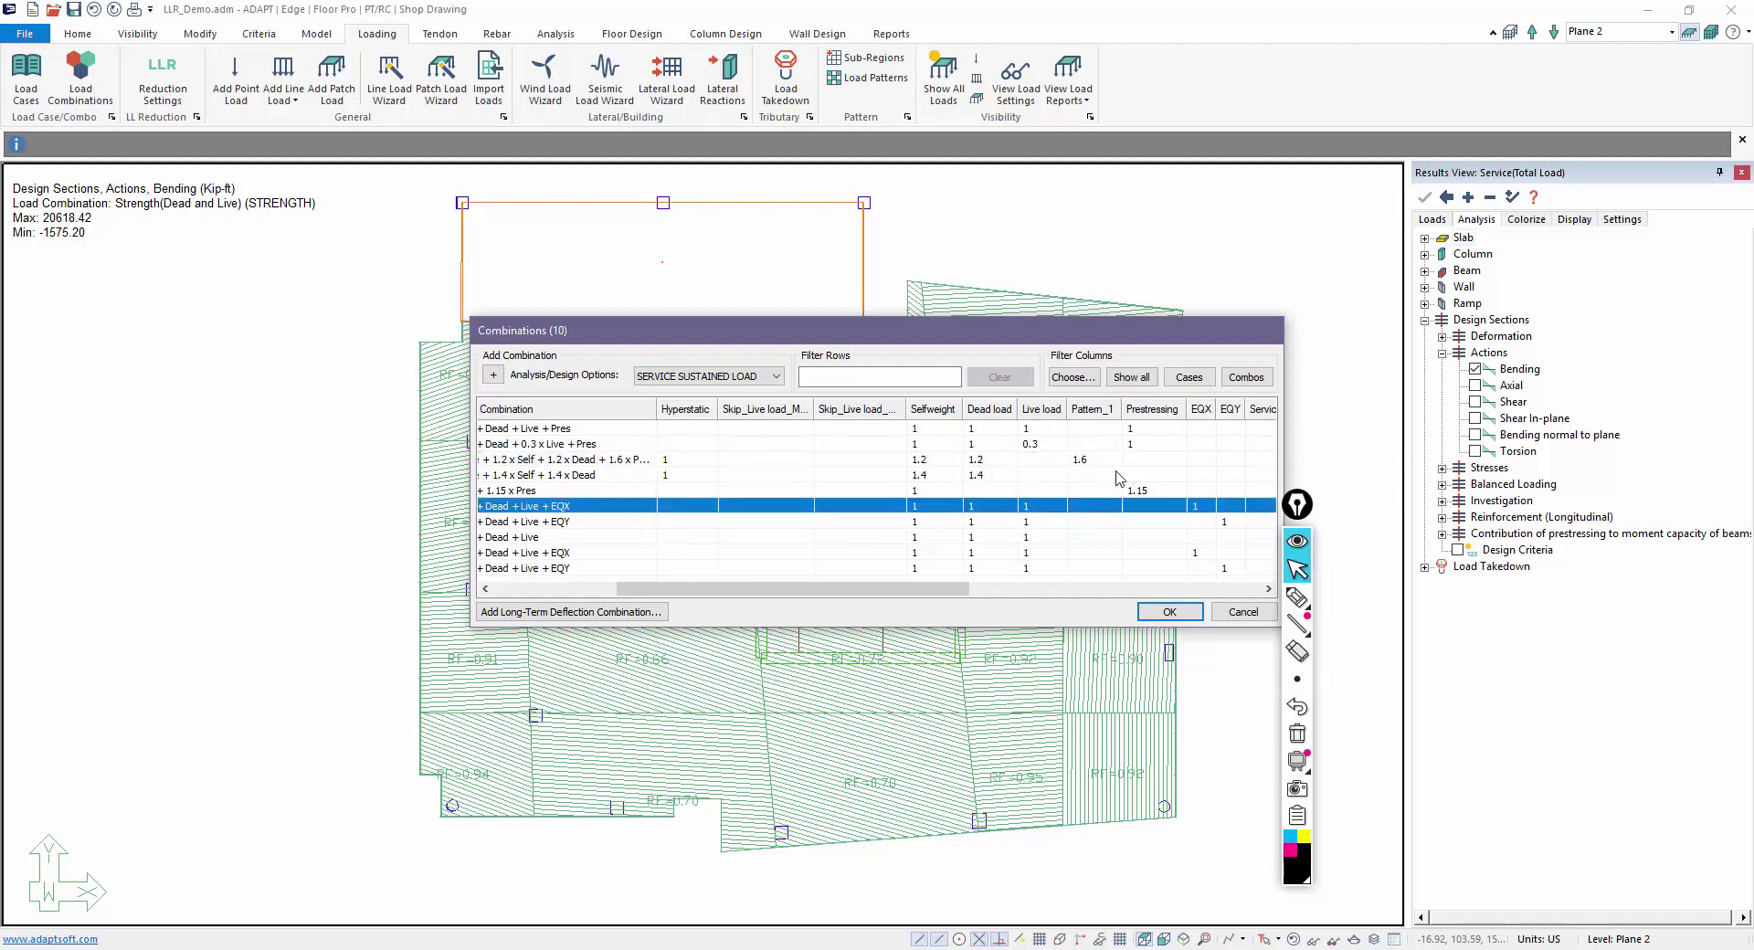
drag(859, 334, 512, 451)
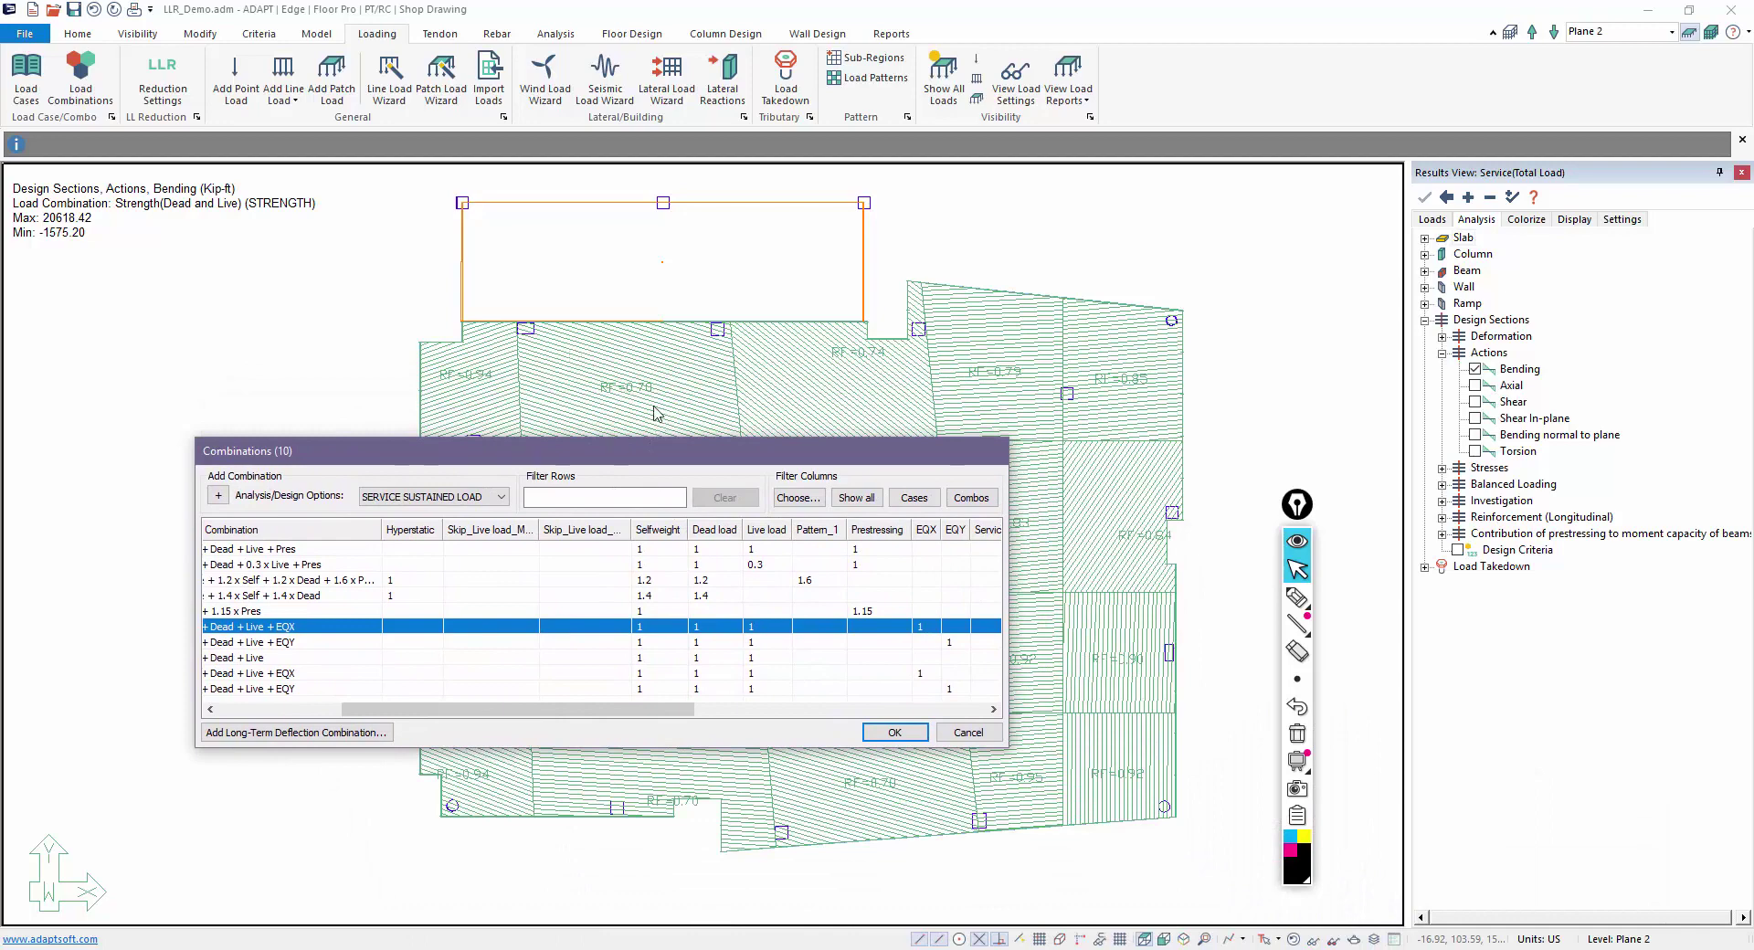
click(968, 732)
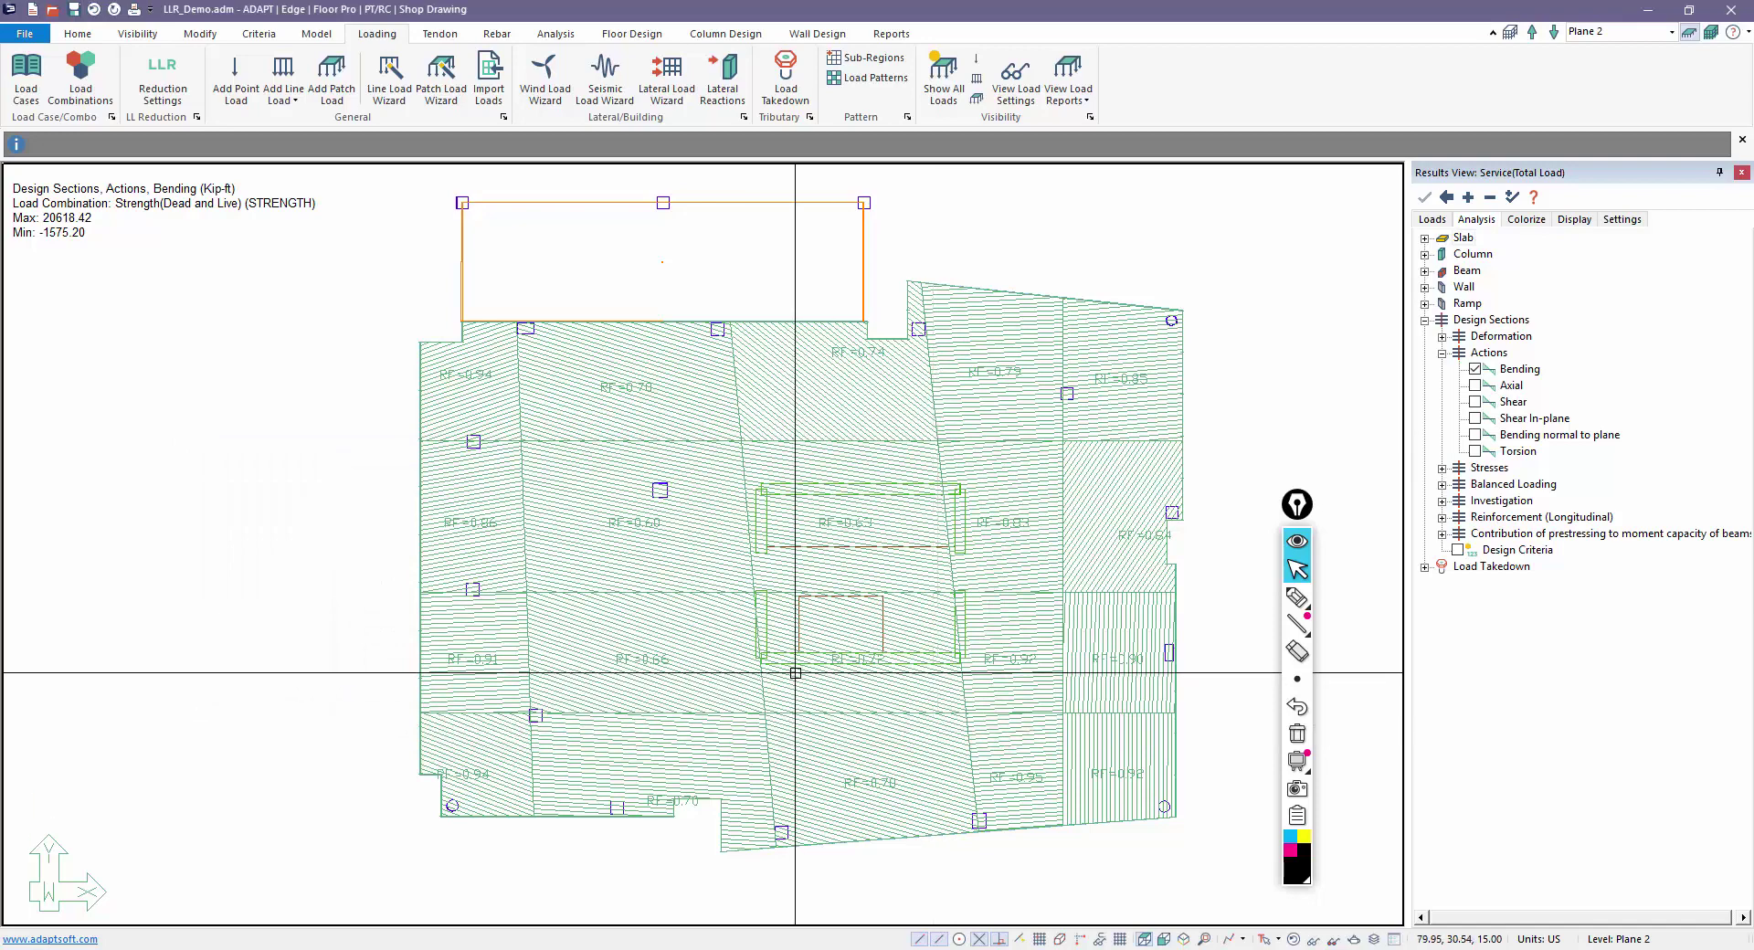
scroll(801, 677, down, 1)
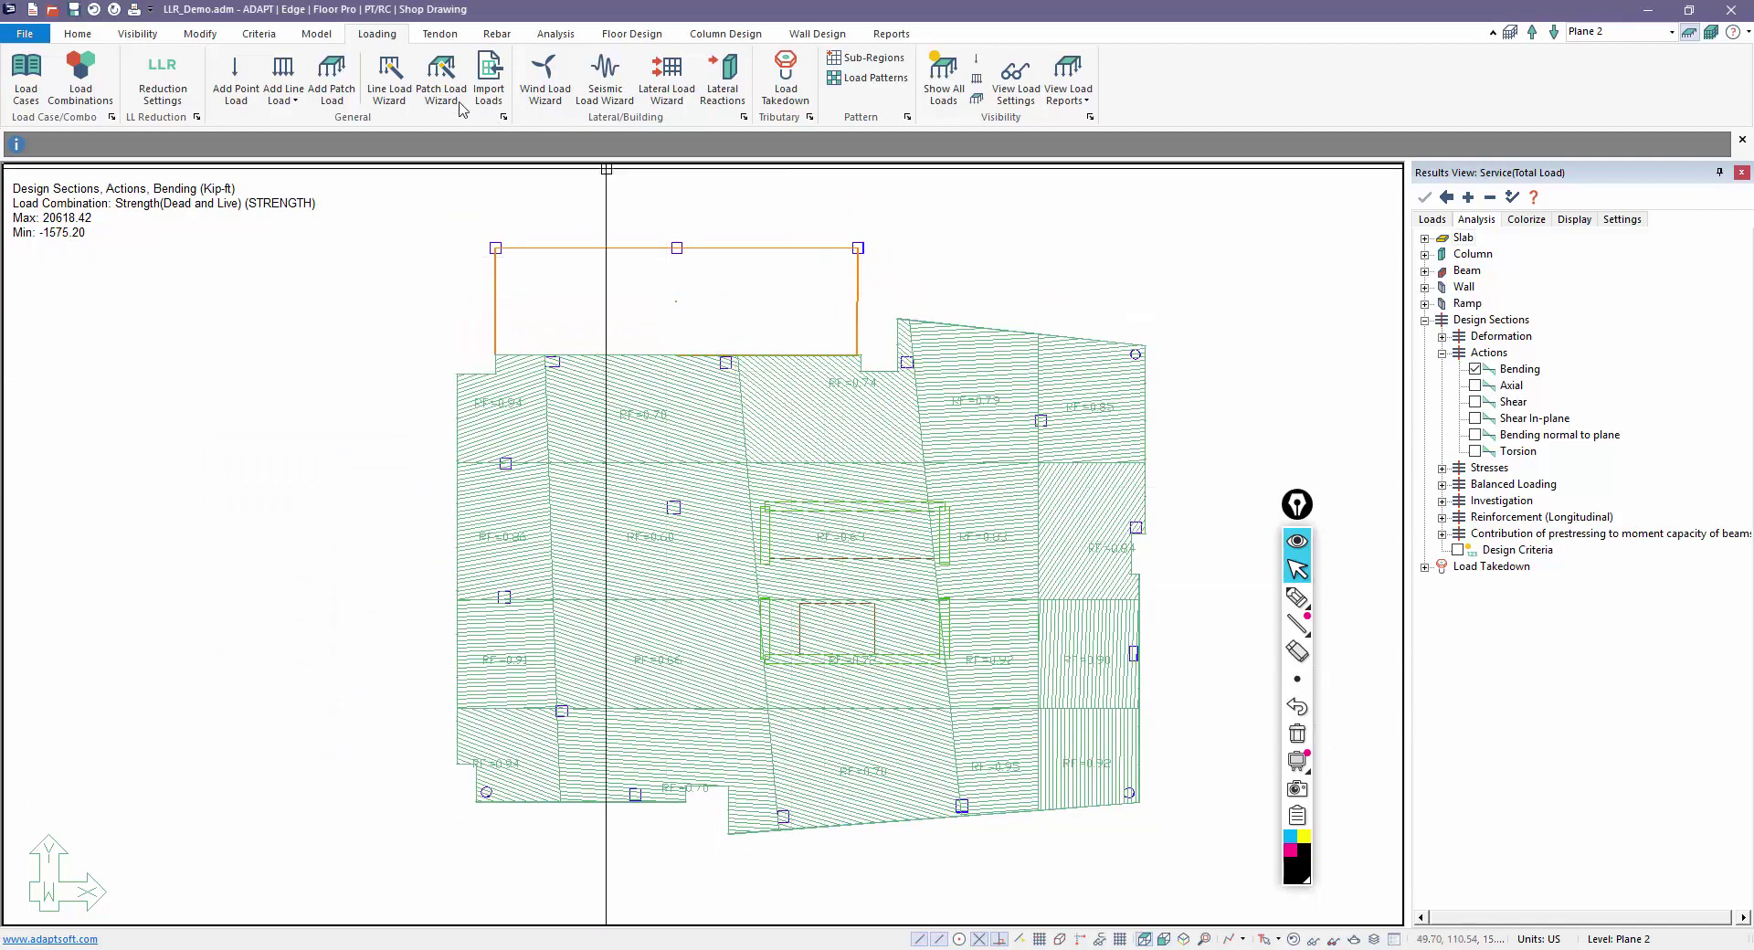
click(505, 425)
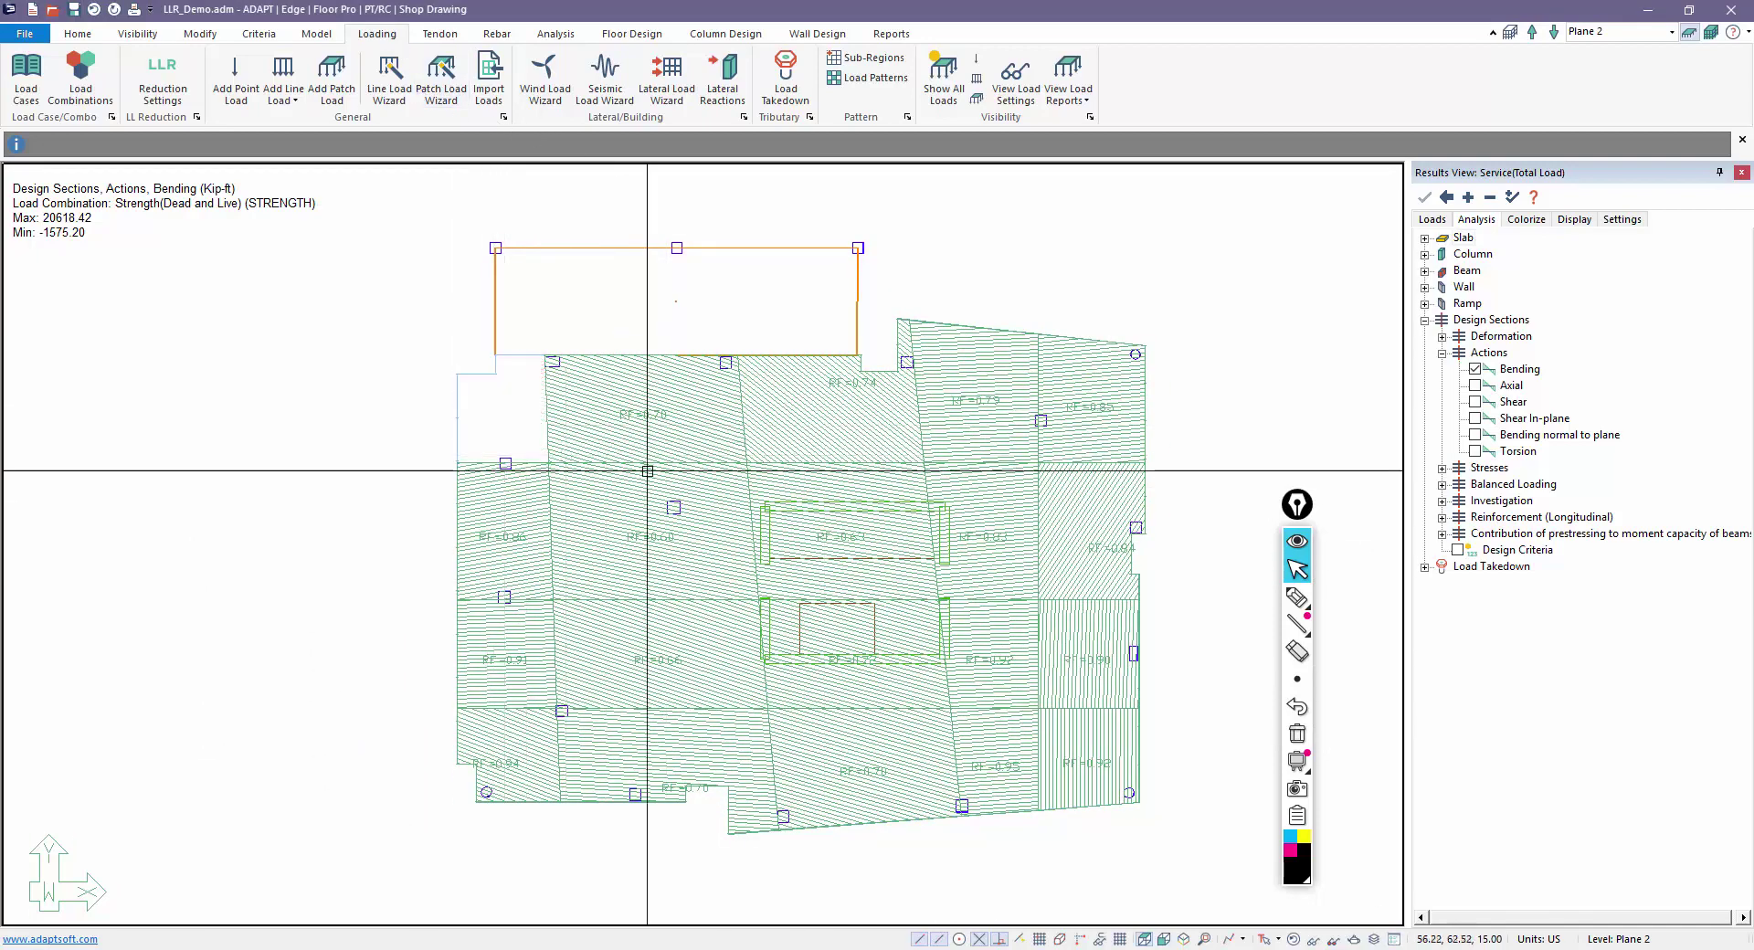
click(891, 377)
click(1015, 448)
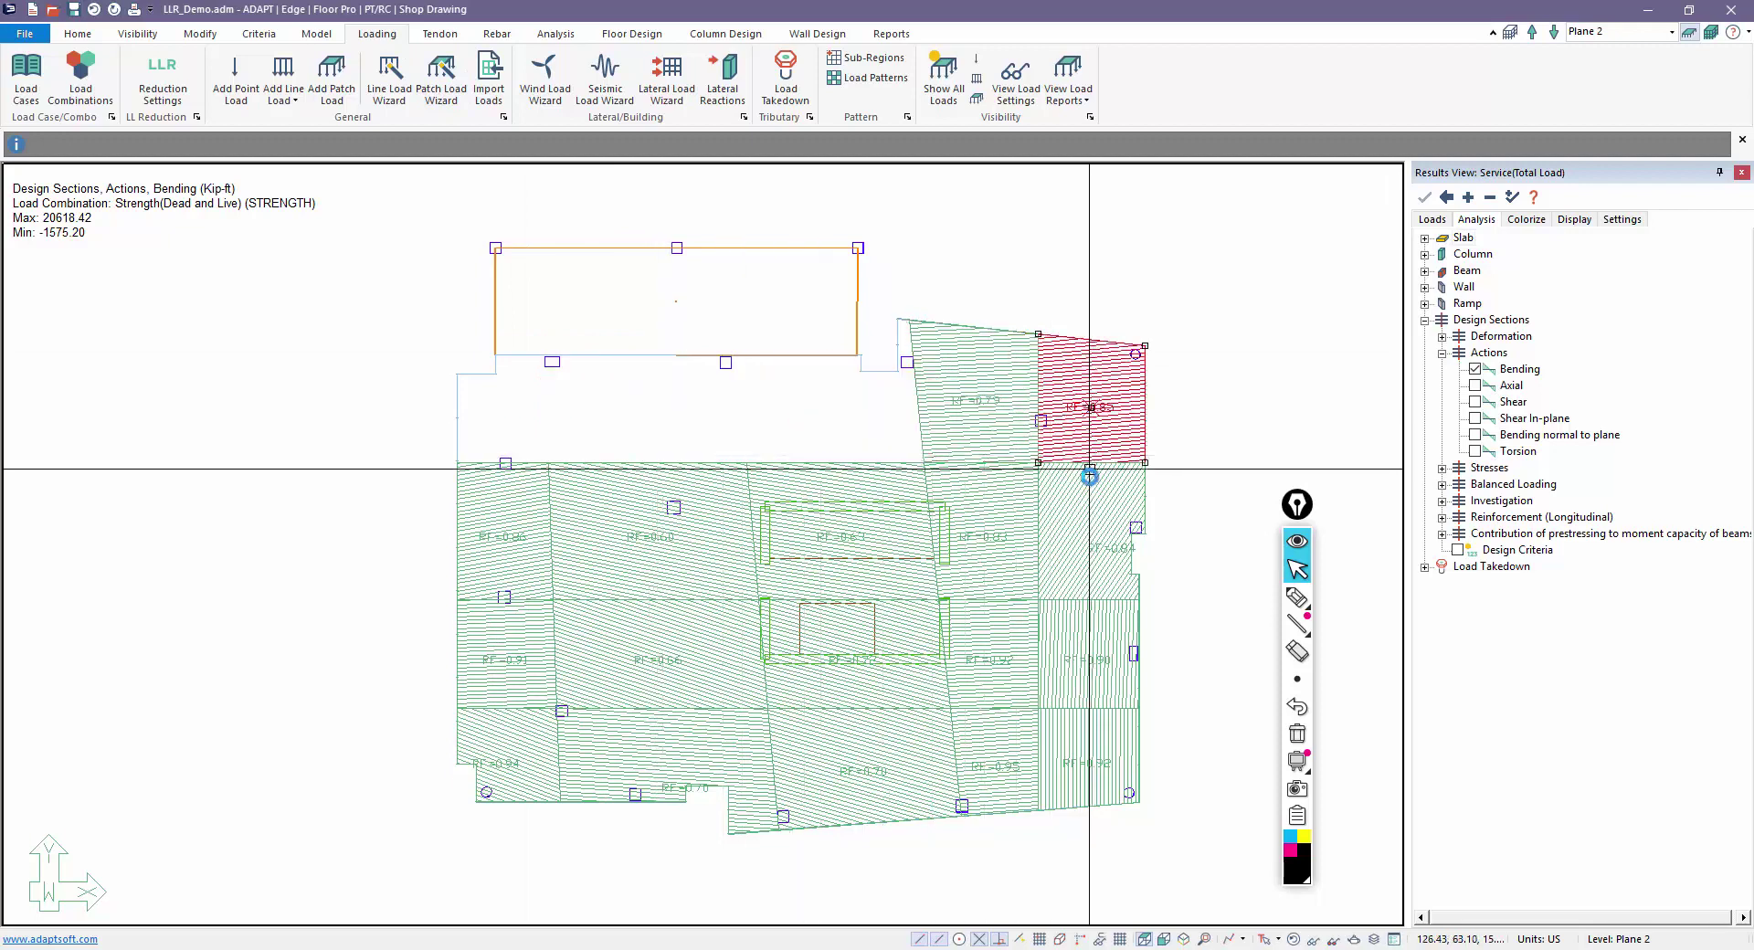
click(1012, 501)
click(77, 34)
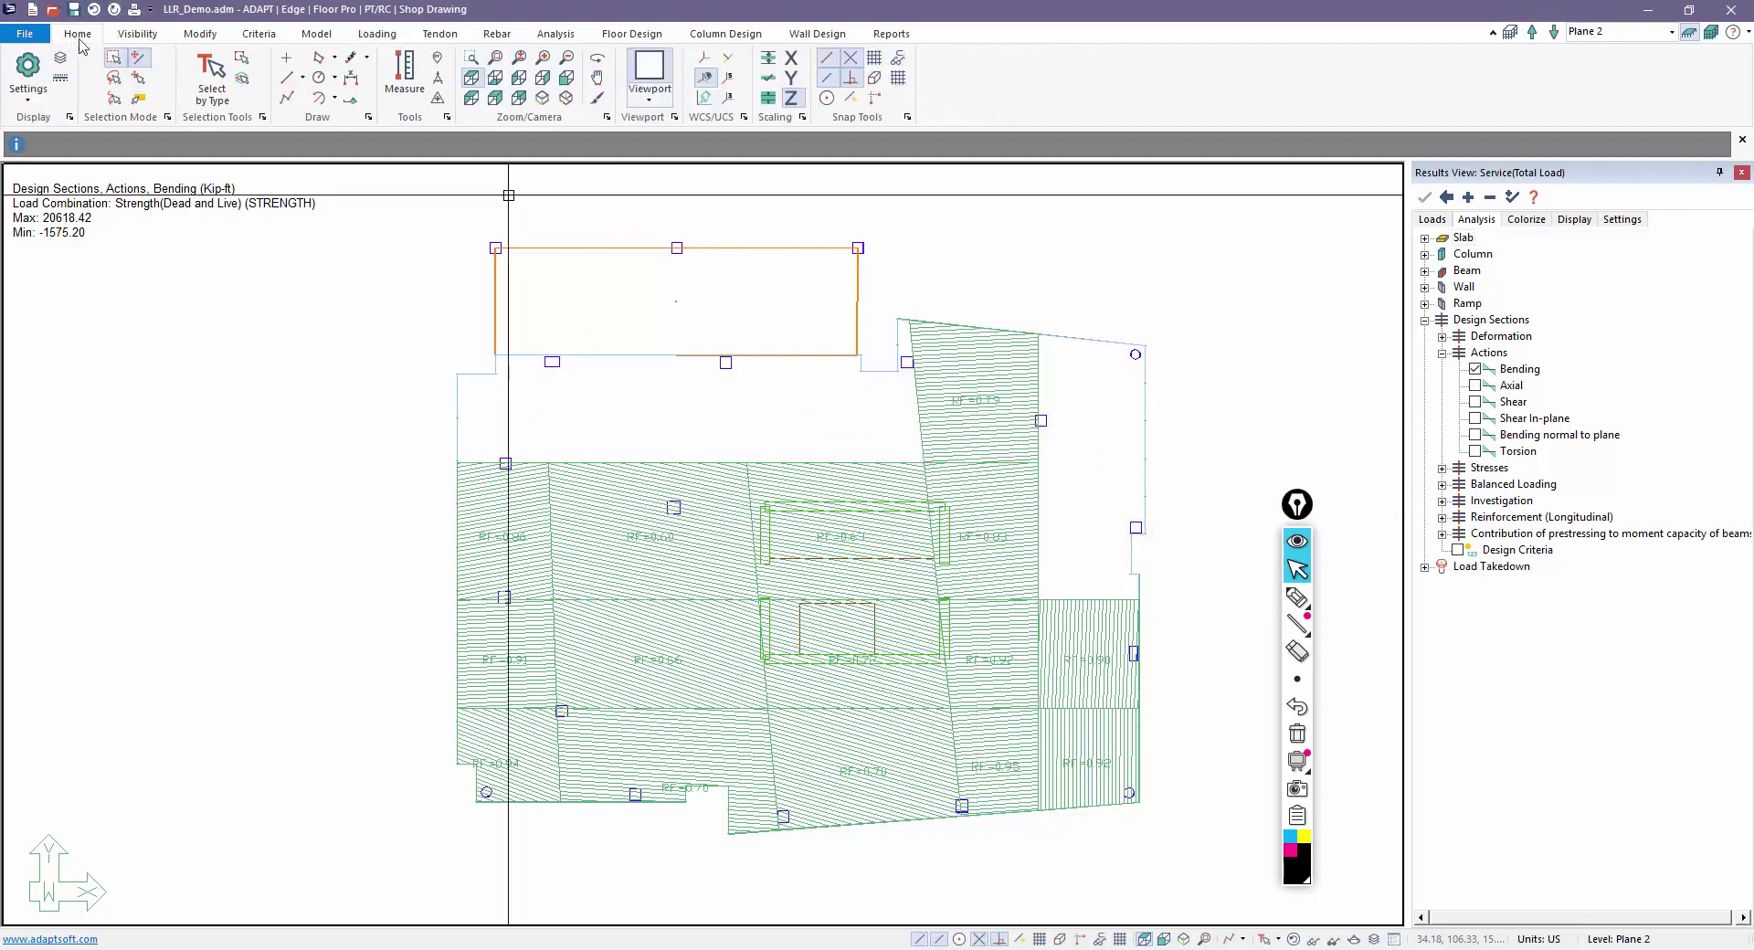
click(210, 89)
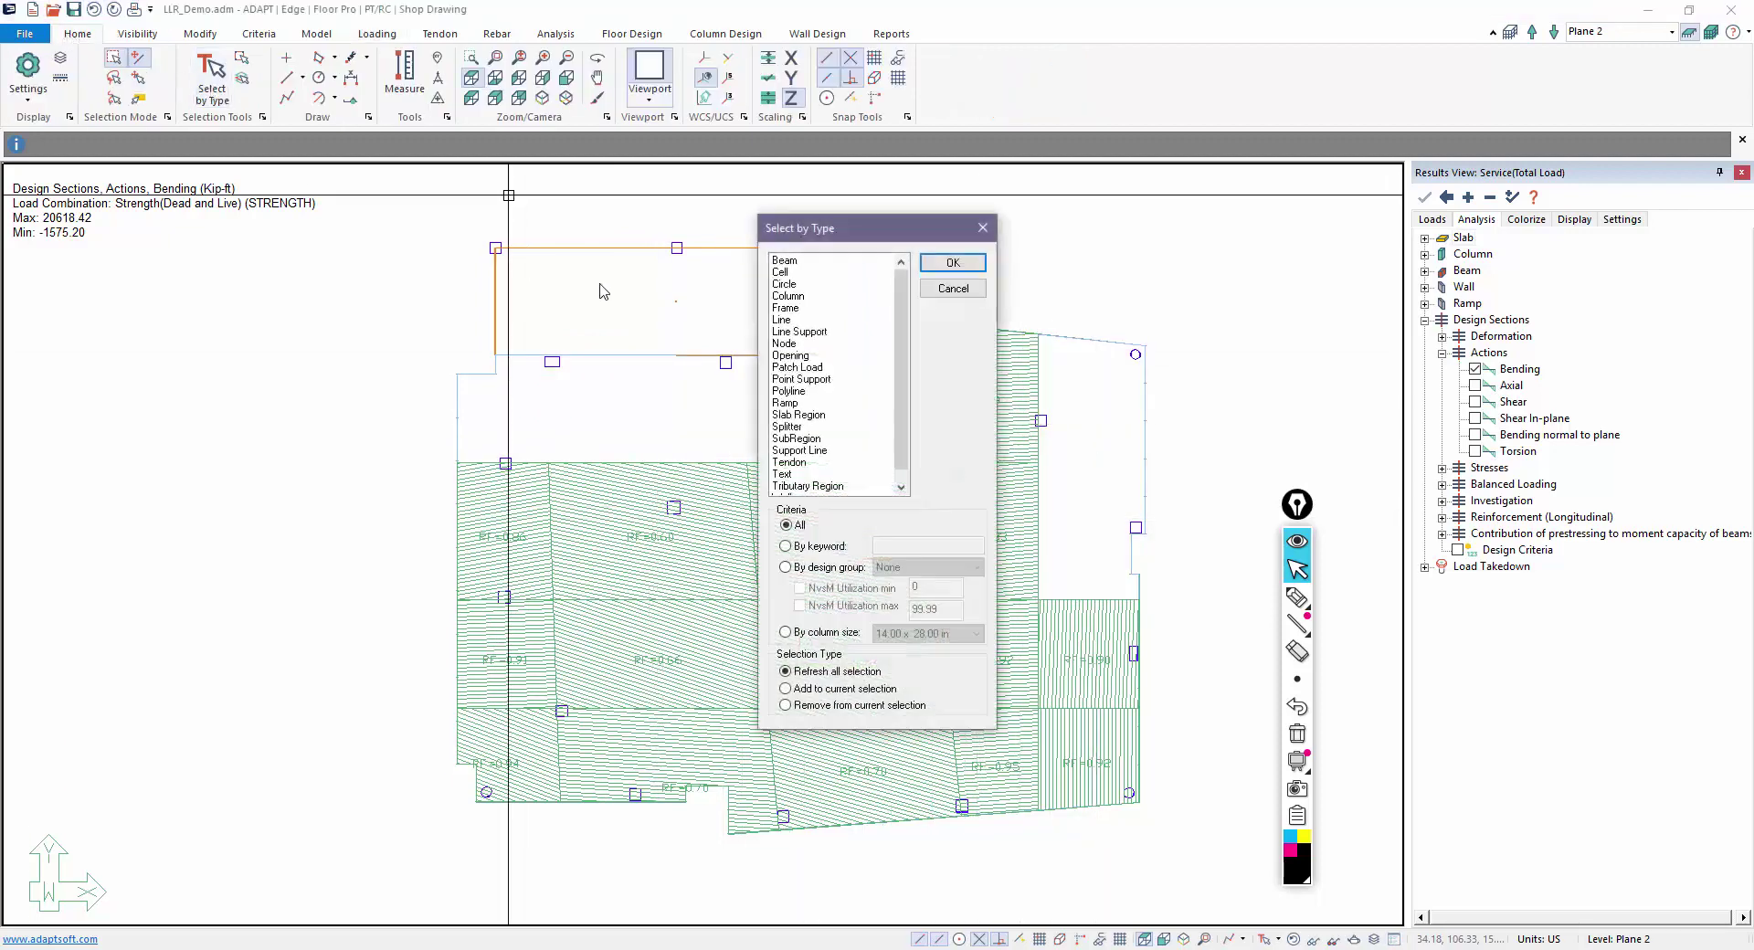
click(796, 439)
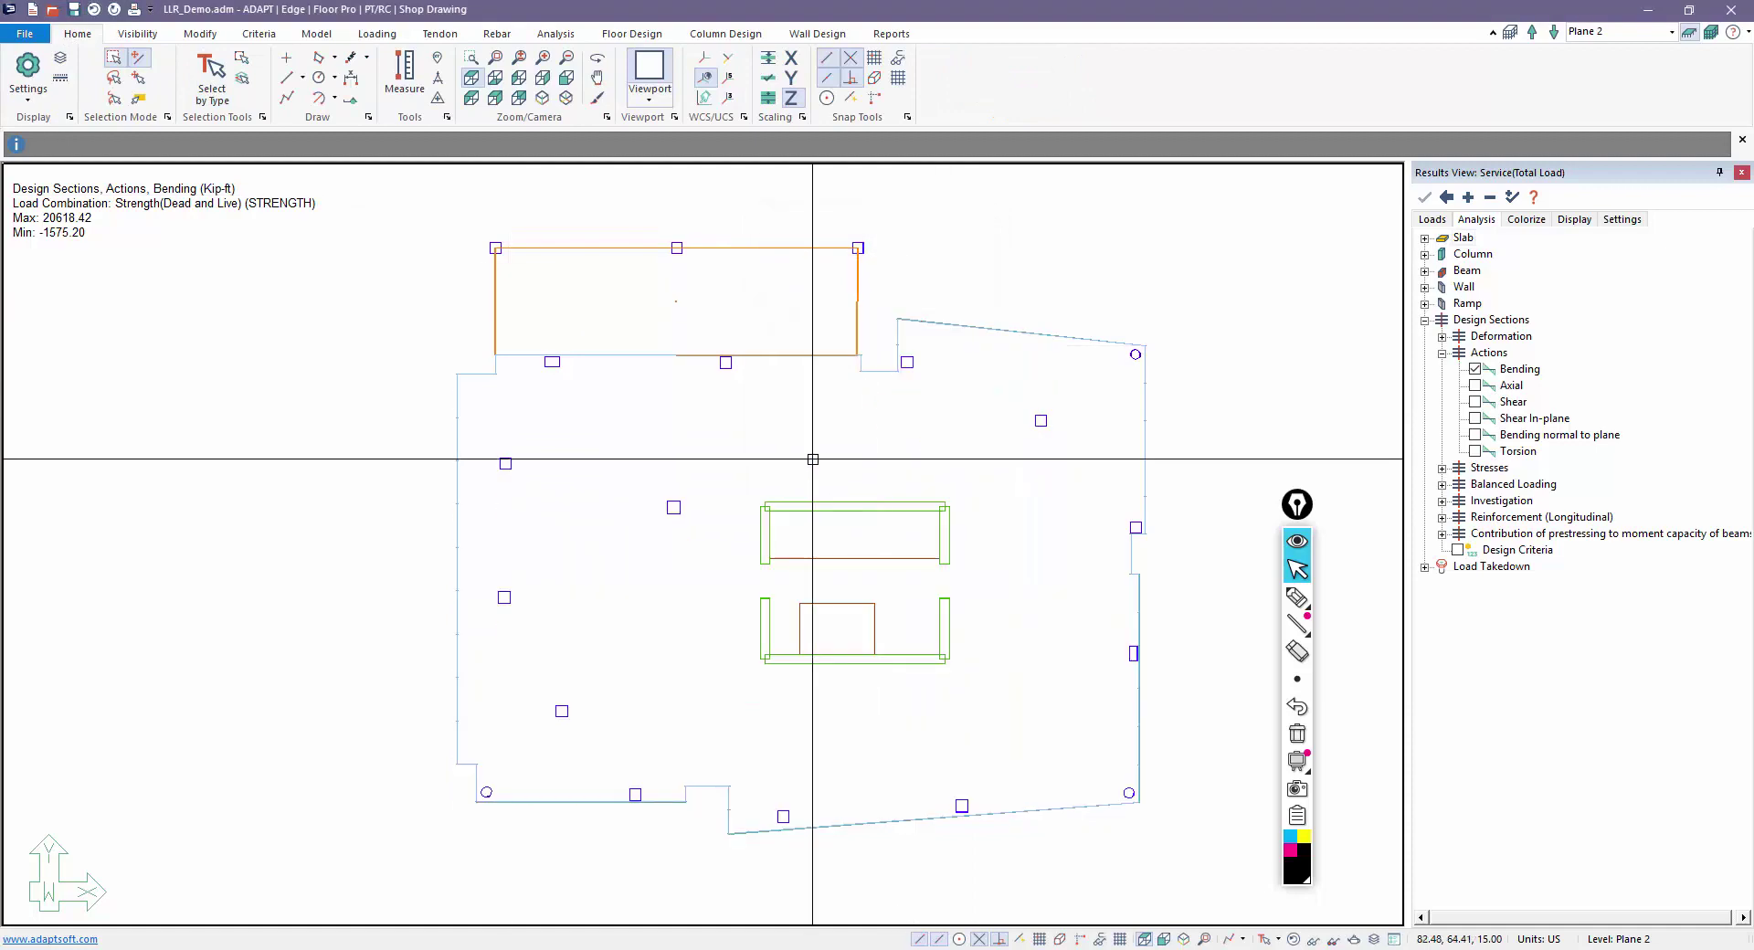
click(374, 34)
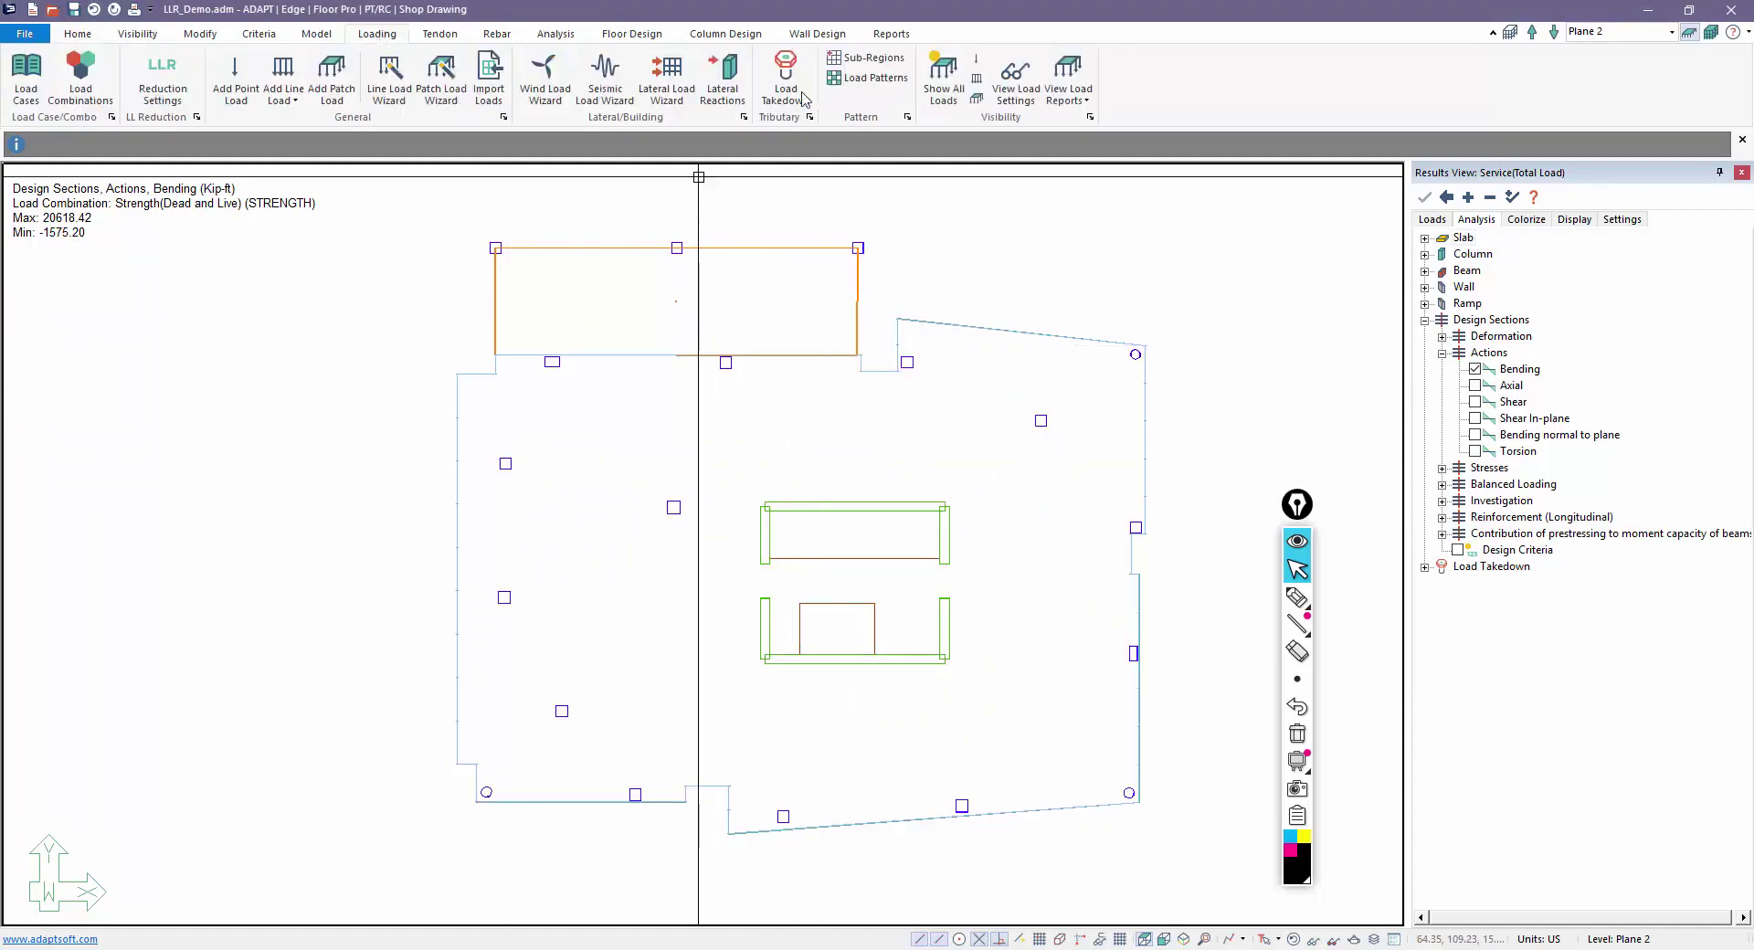
click(874, 78)
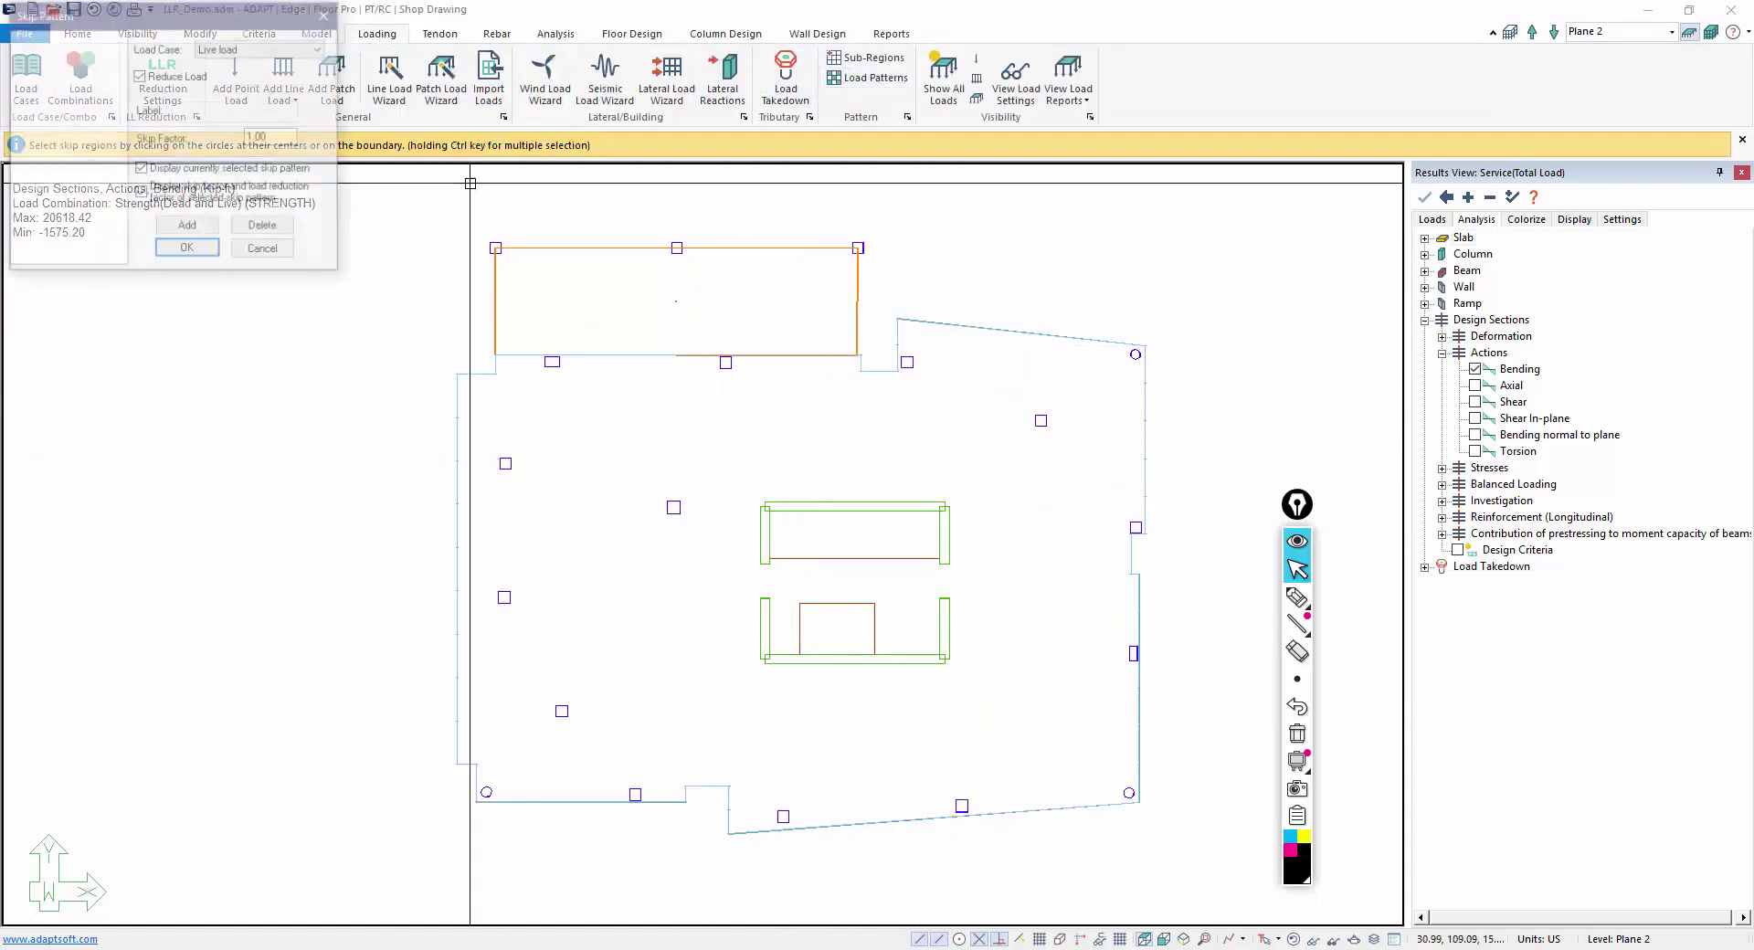
click(263, 251)
scroll(868, 542, up, 2)
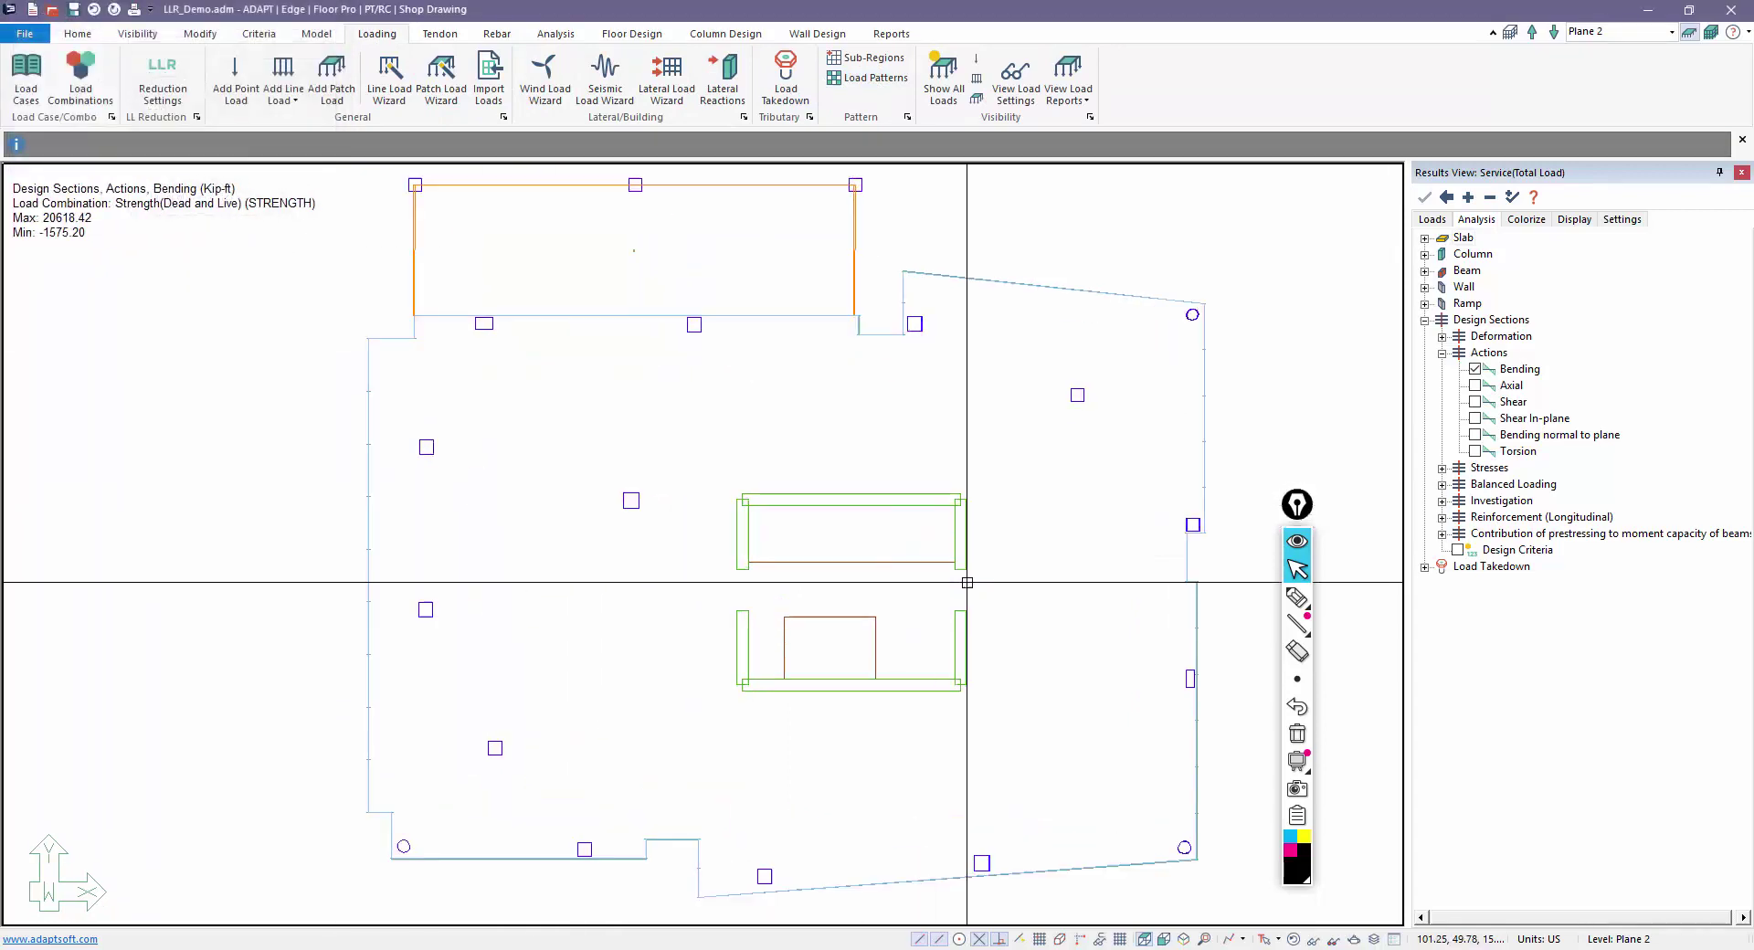
scroll(943, 478, down, 1)
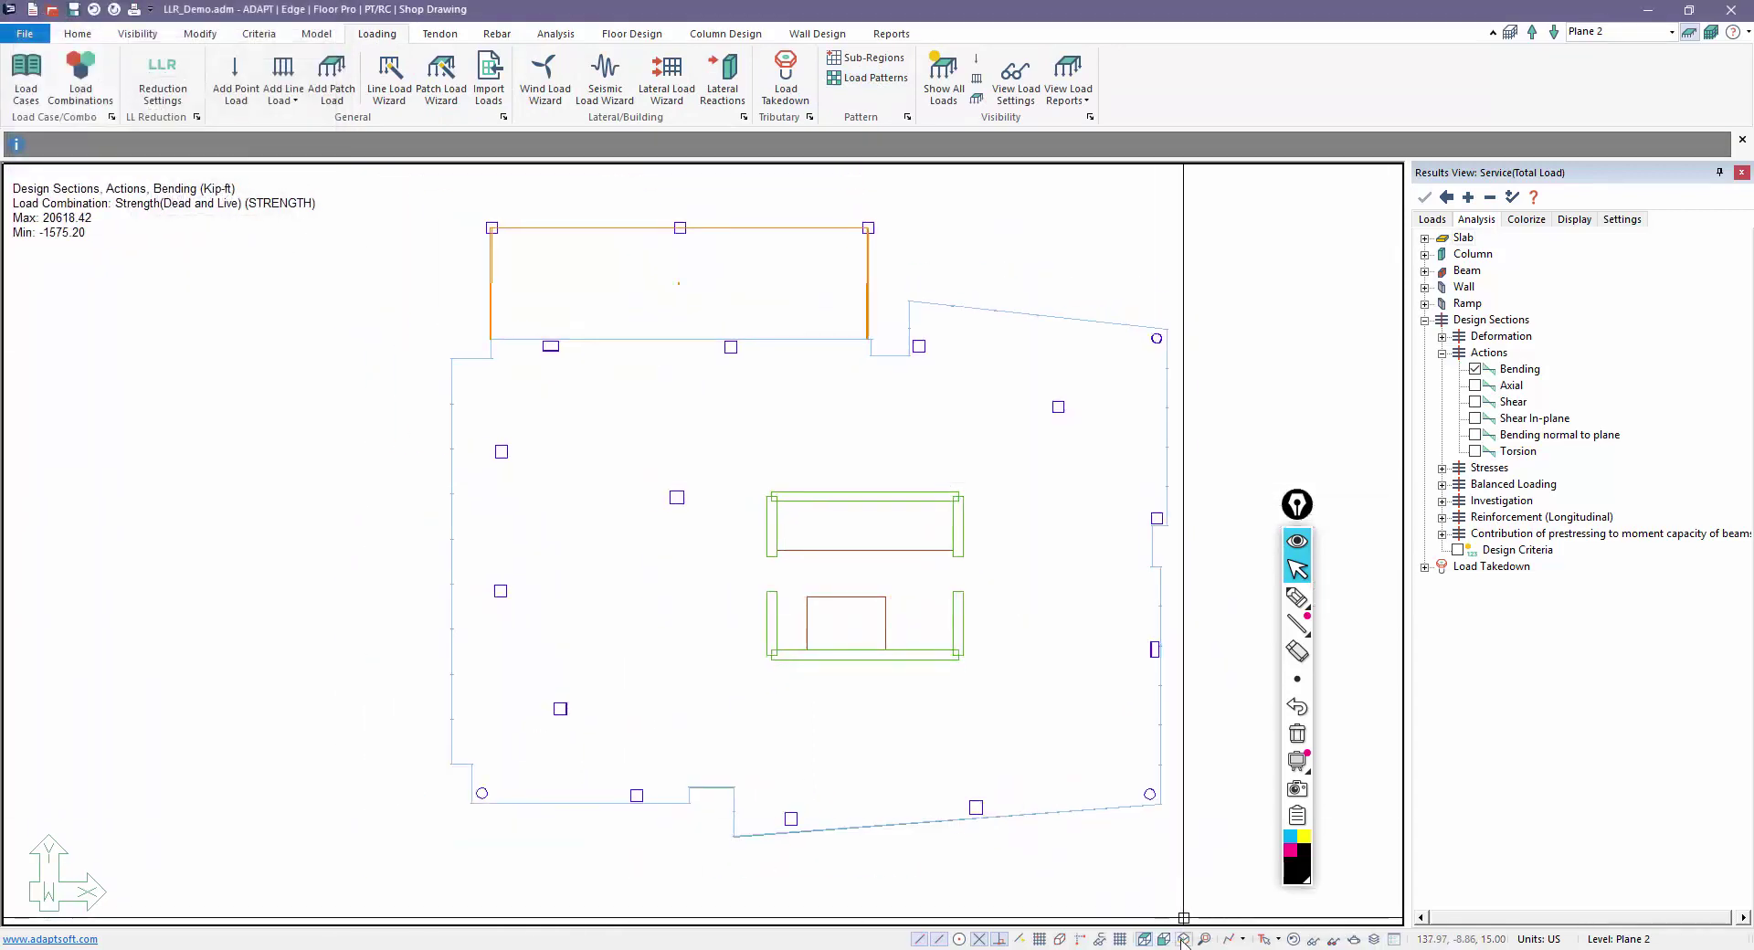
click(1183, 939)
click(899, 523)
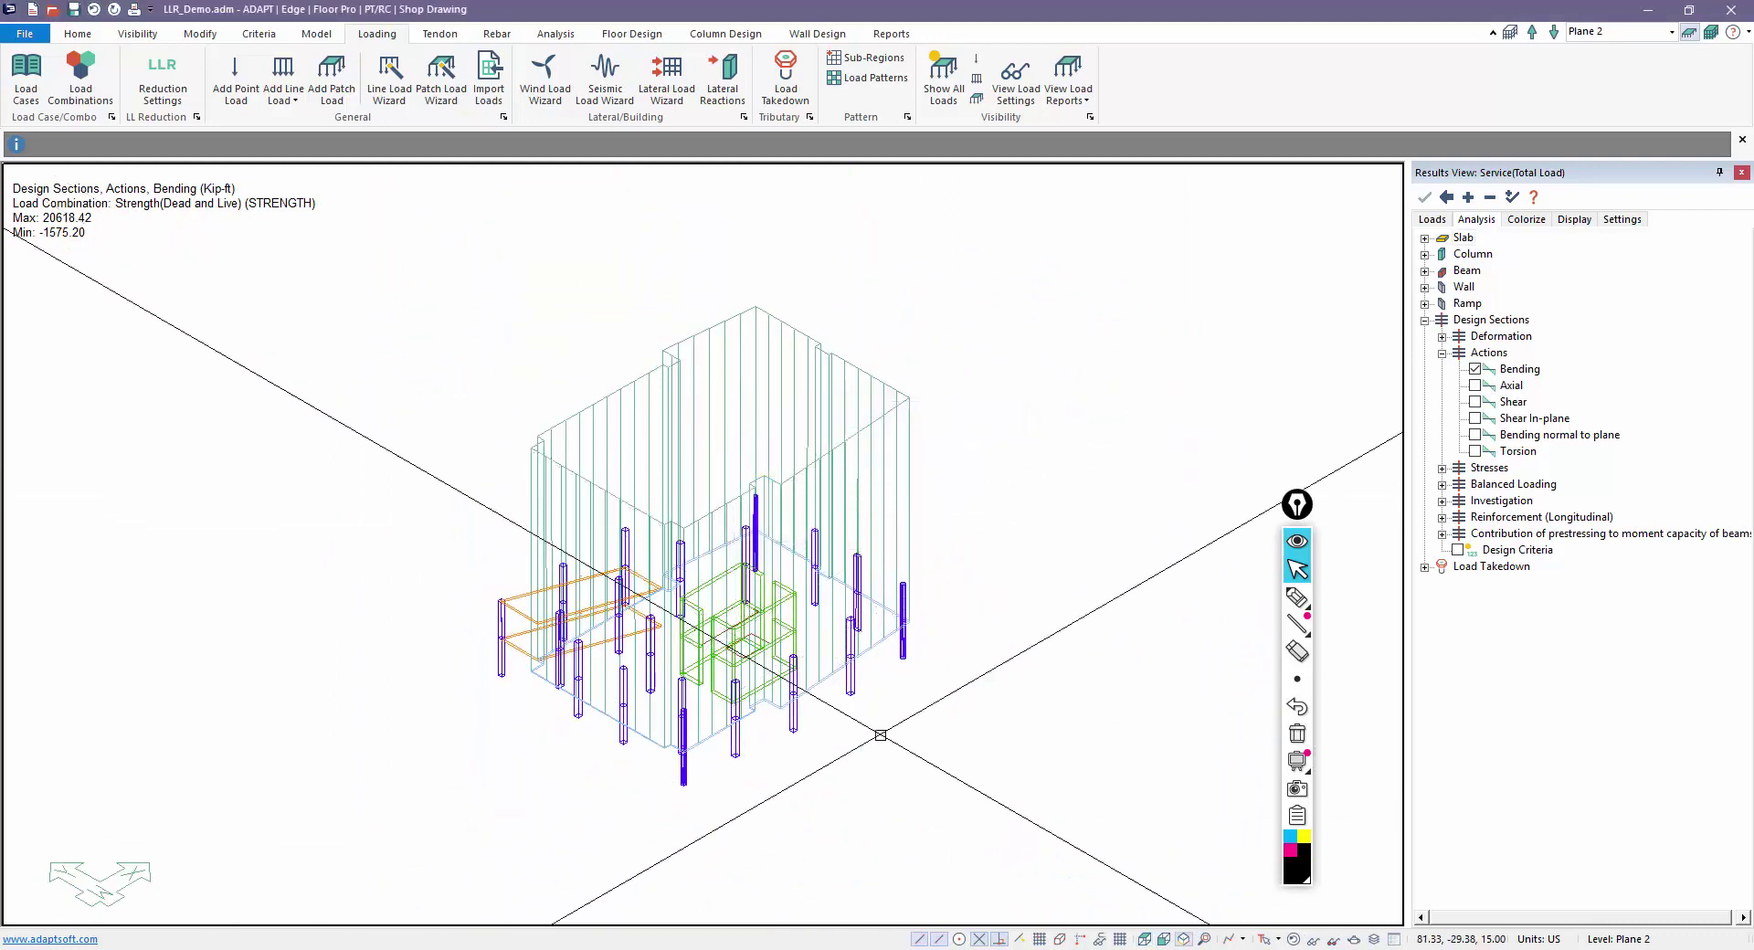
click(1144, 939)
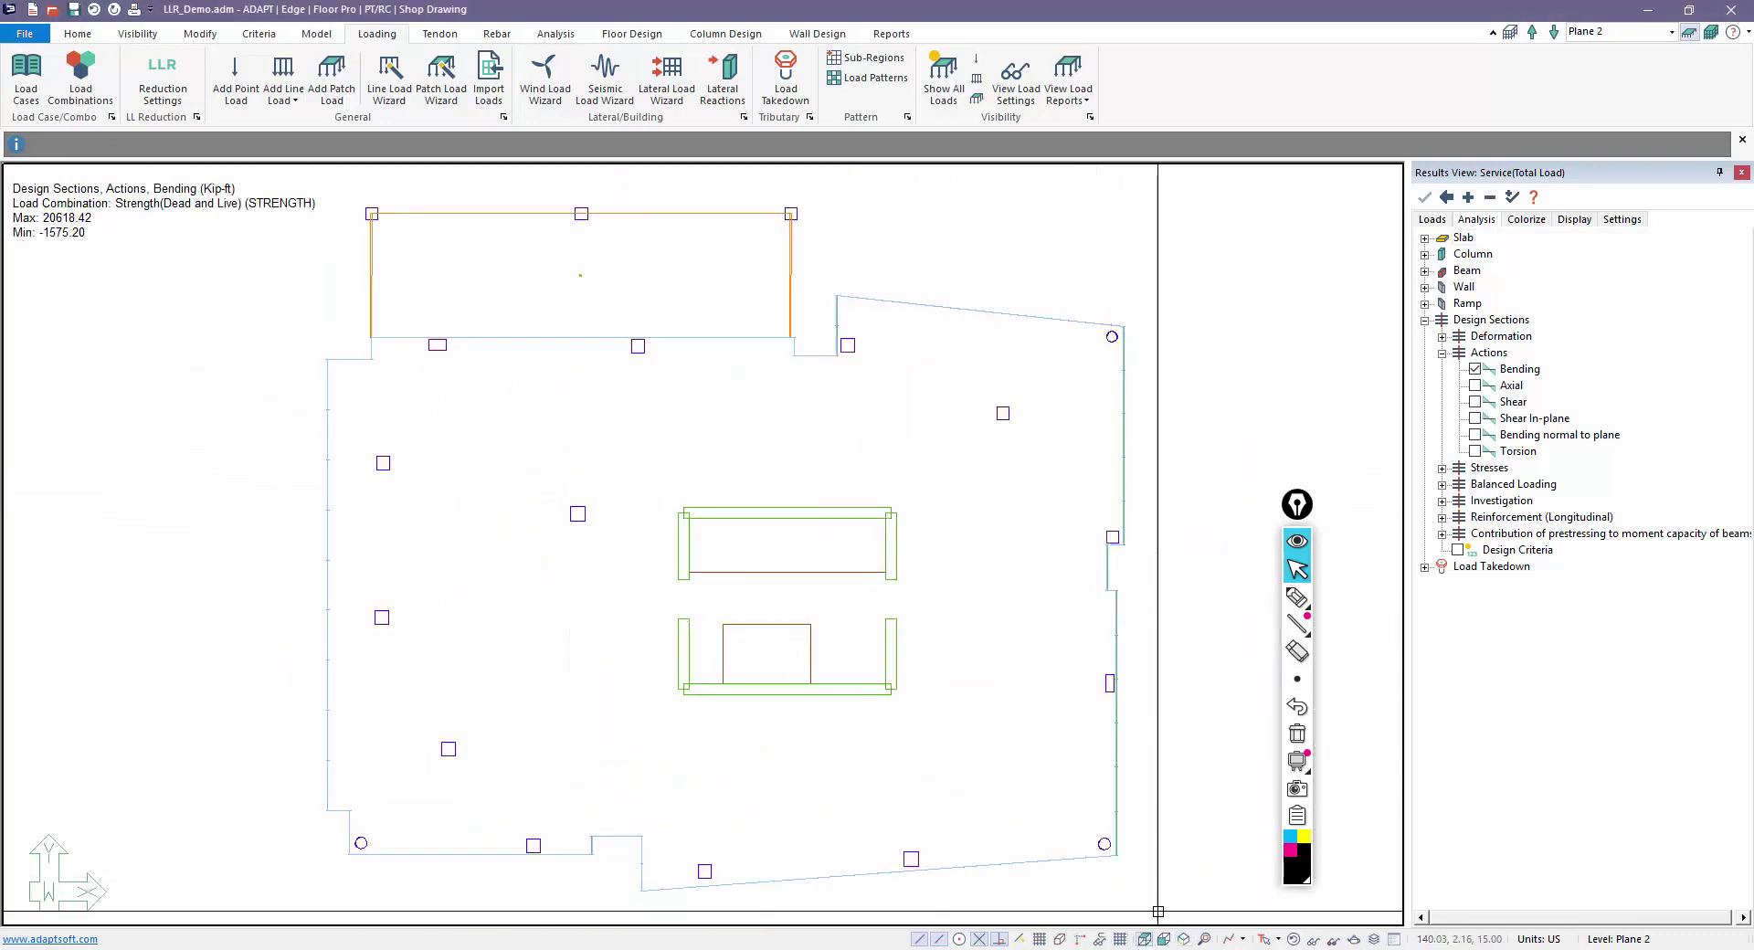
Begin a polygon Sub-Region, placing corners down the slab's top-left edge and across to the right
middle_drag(902, 591, 954, 554)
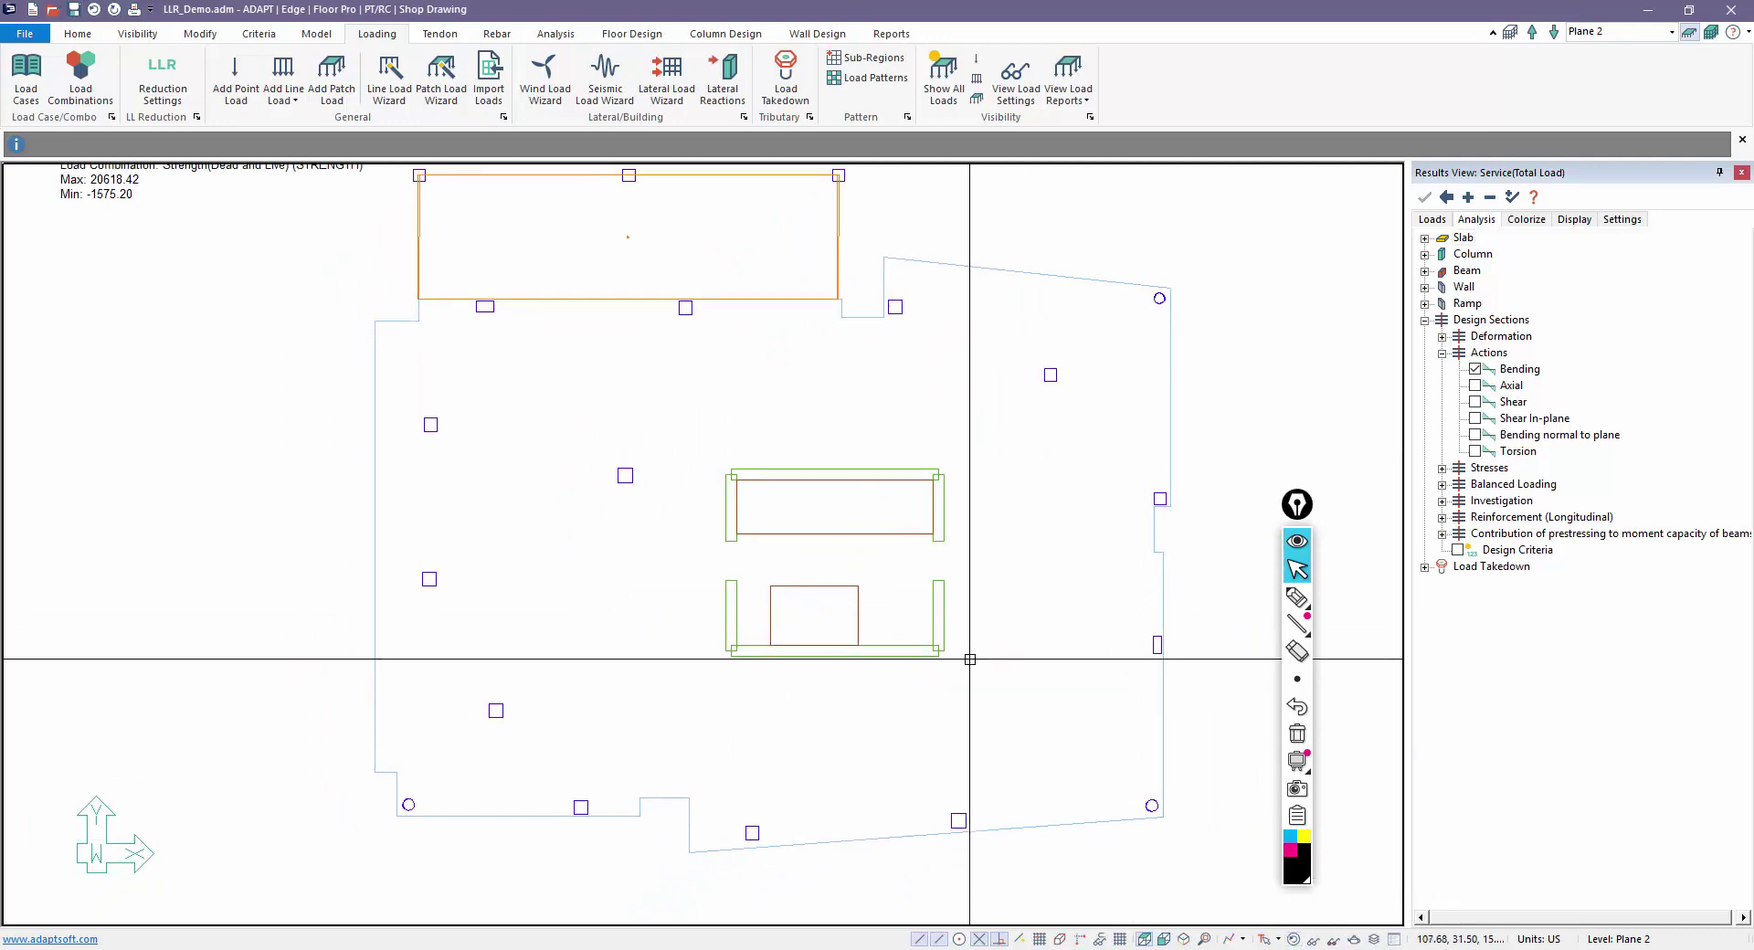
click(868, 58)
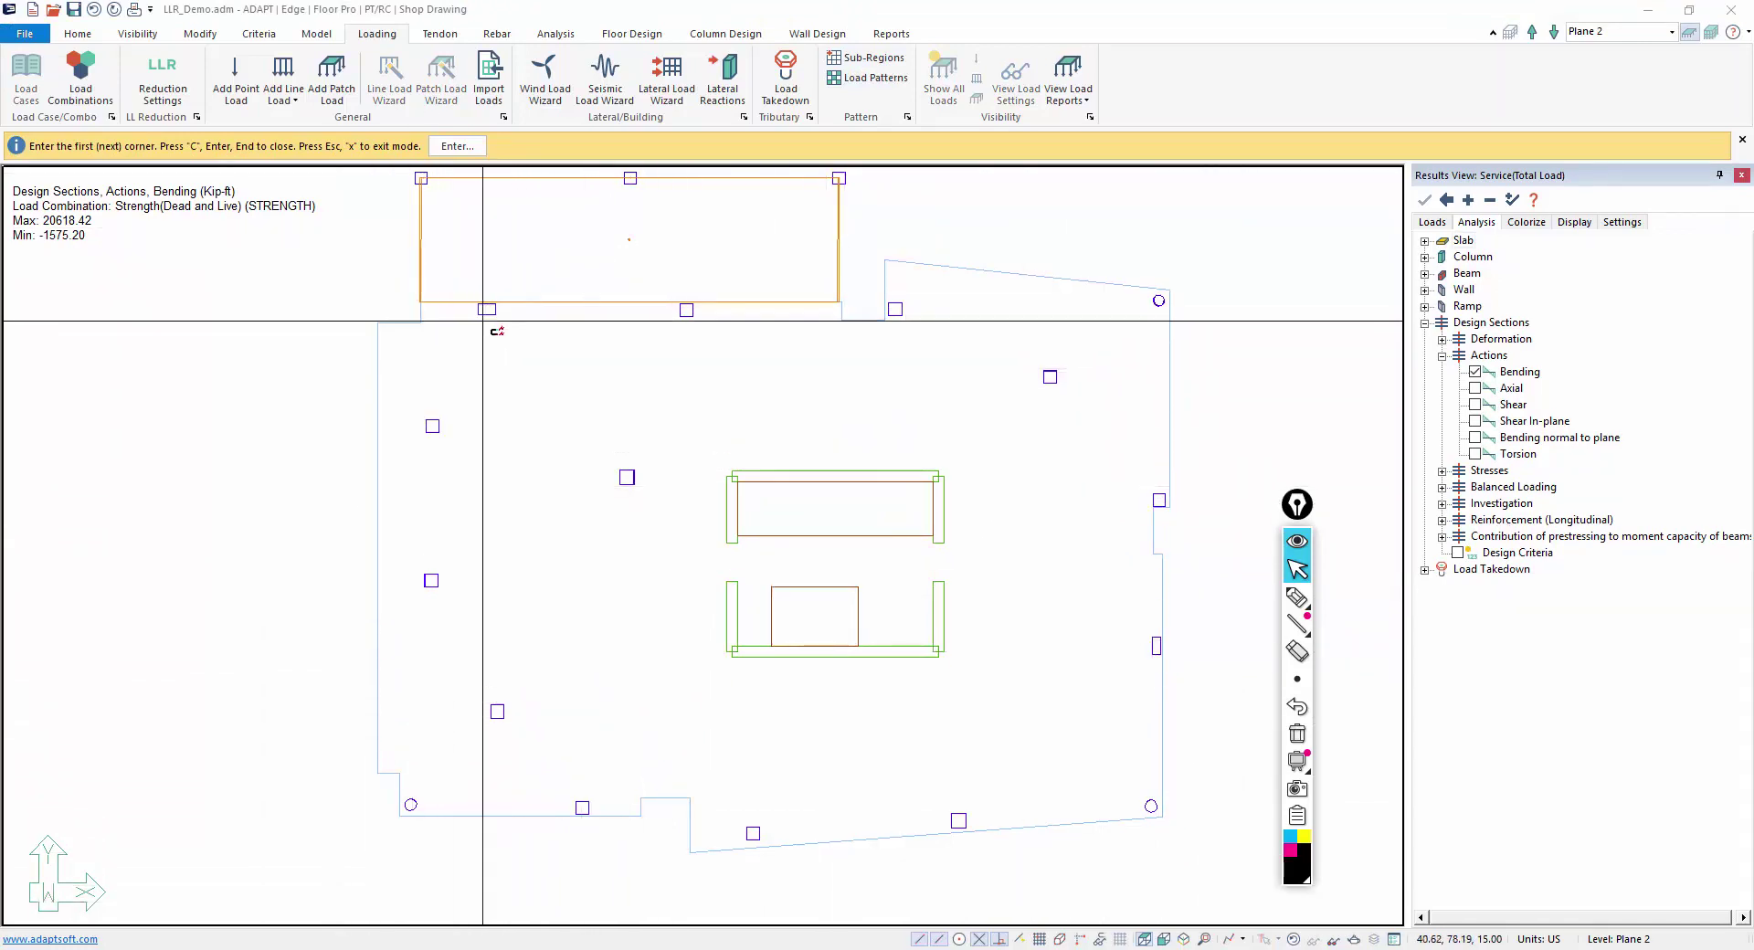
scroll(489, 295, up, 2)
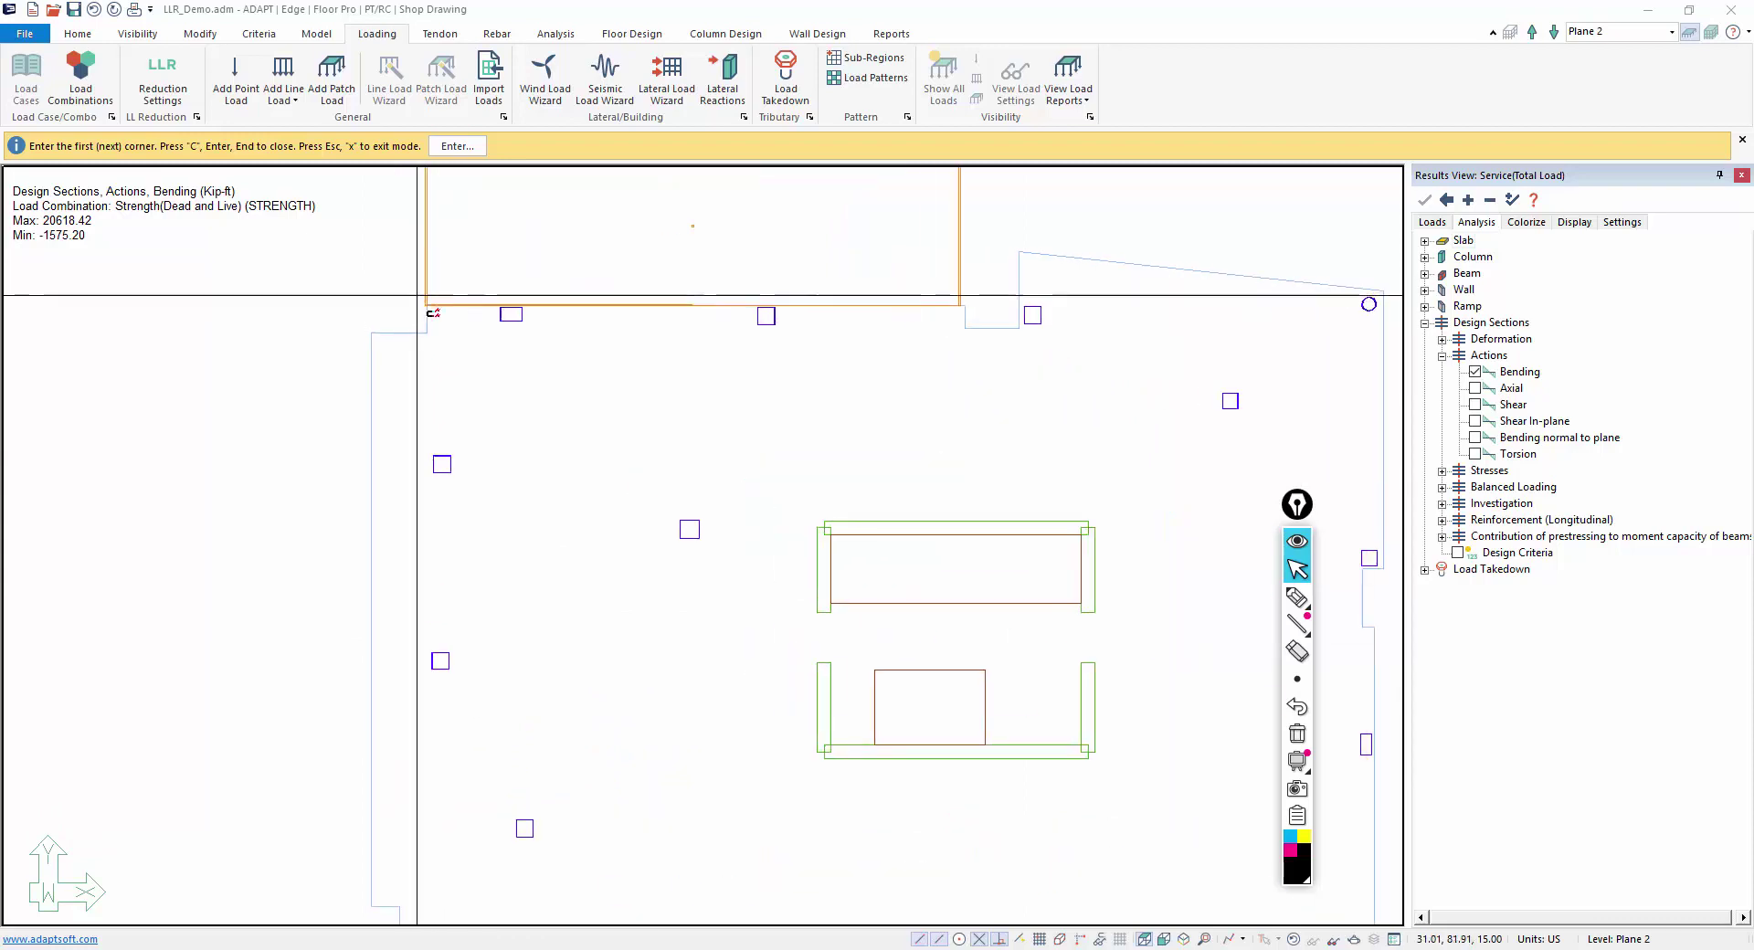
click(372, 333)
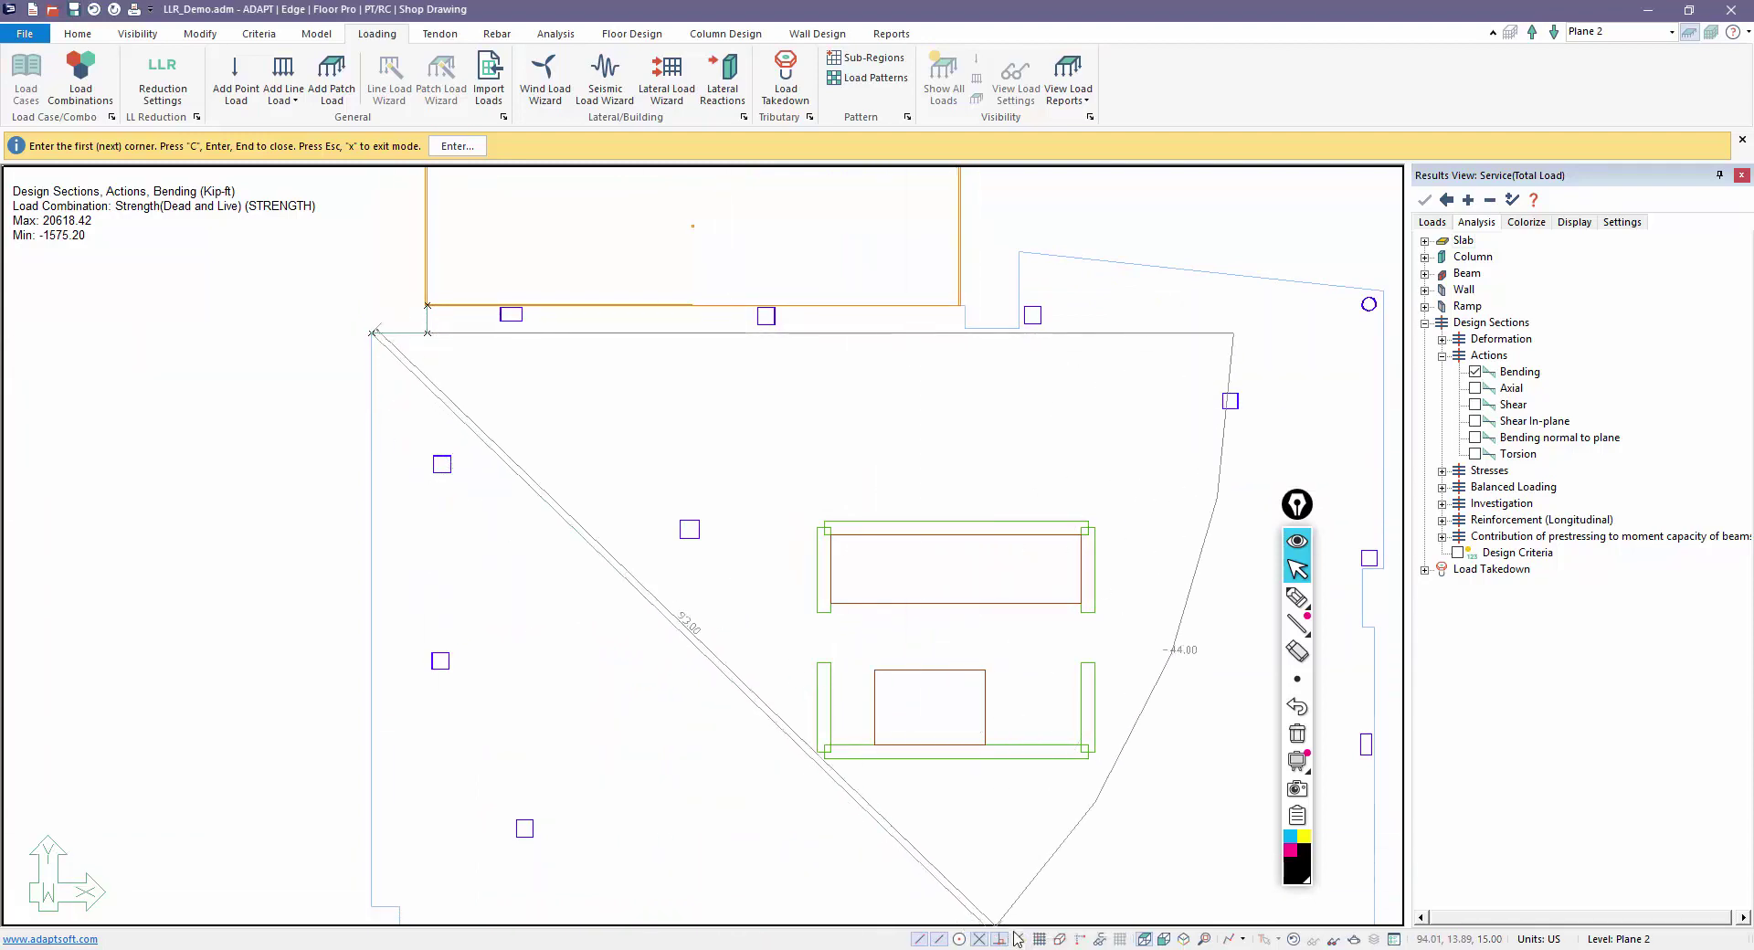
click(371, 398)
click(645, 401)
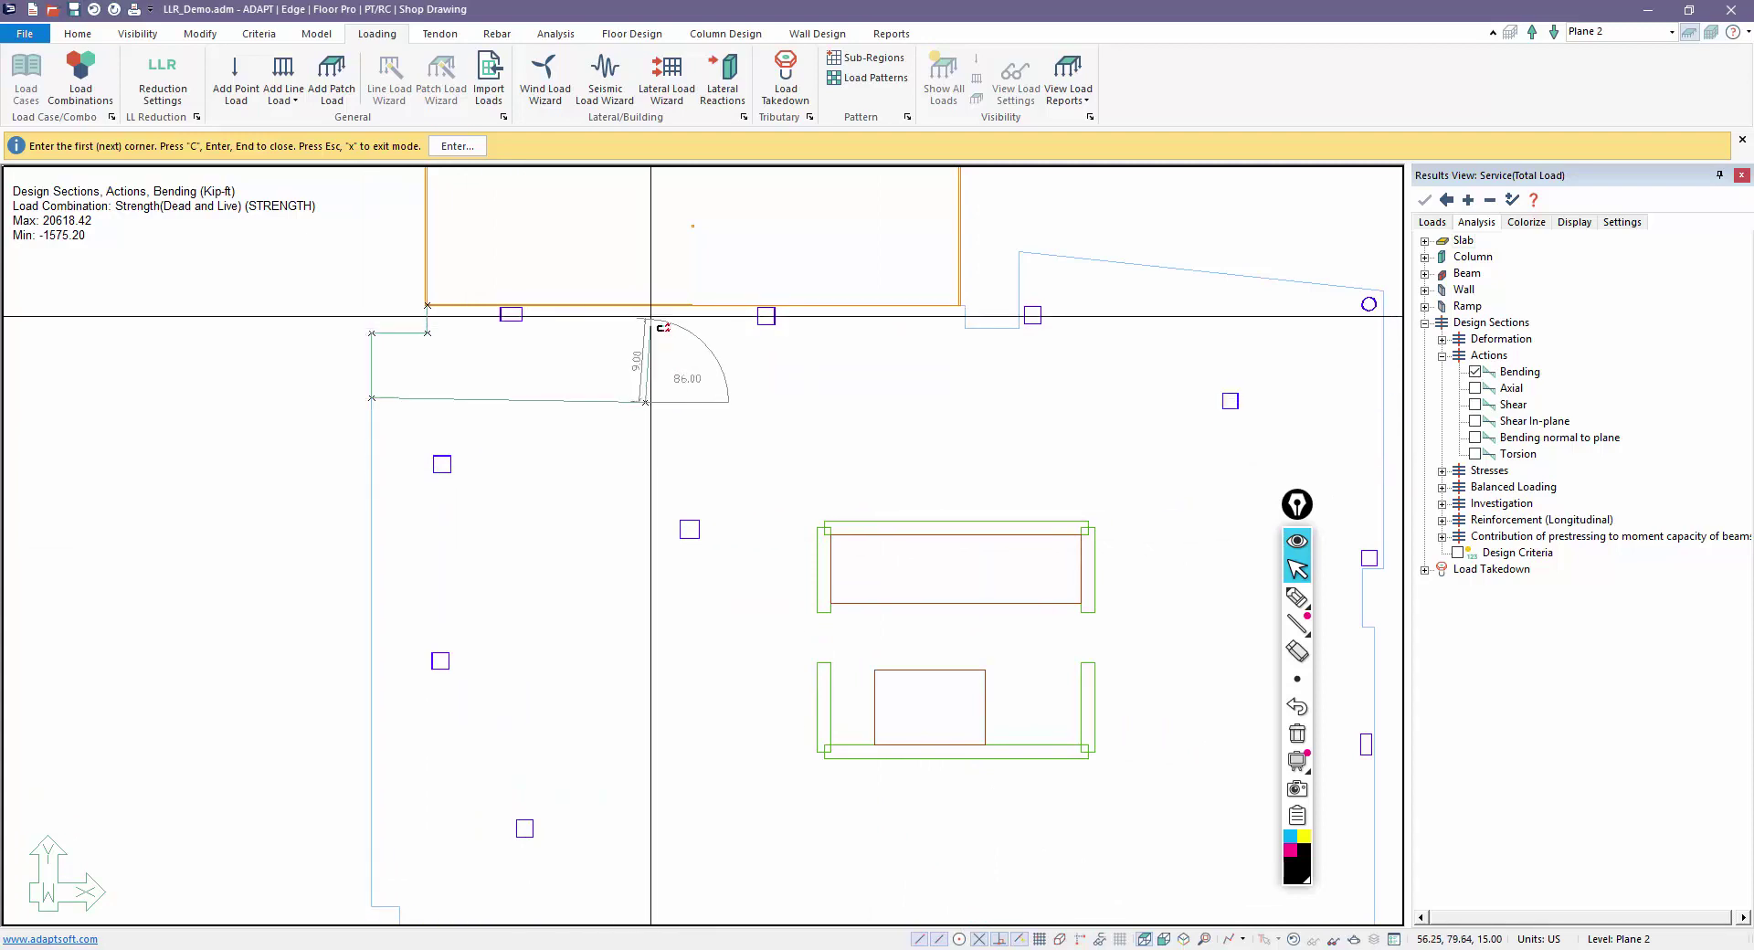
With Snap to Nearest on, outline the rectangle below the orange region, close it, and finish with Esc
click(1018, 938)
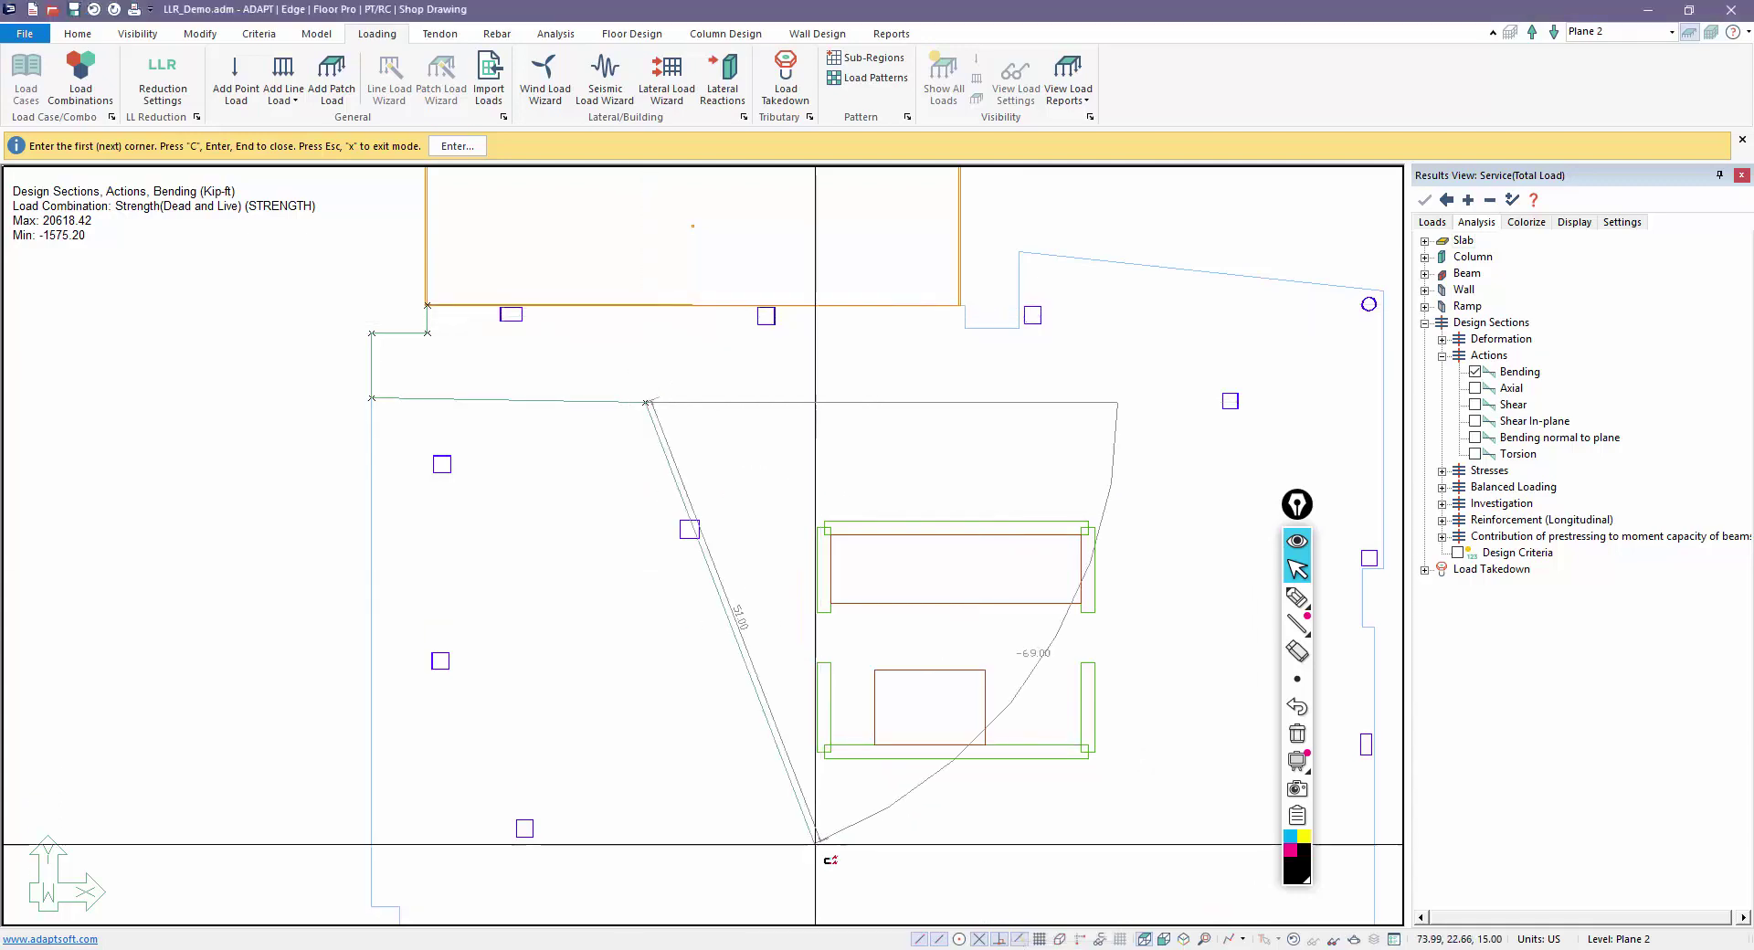
click(645, 304)
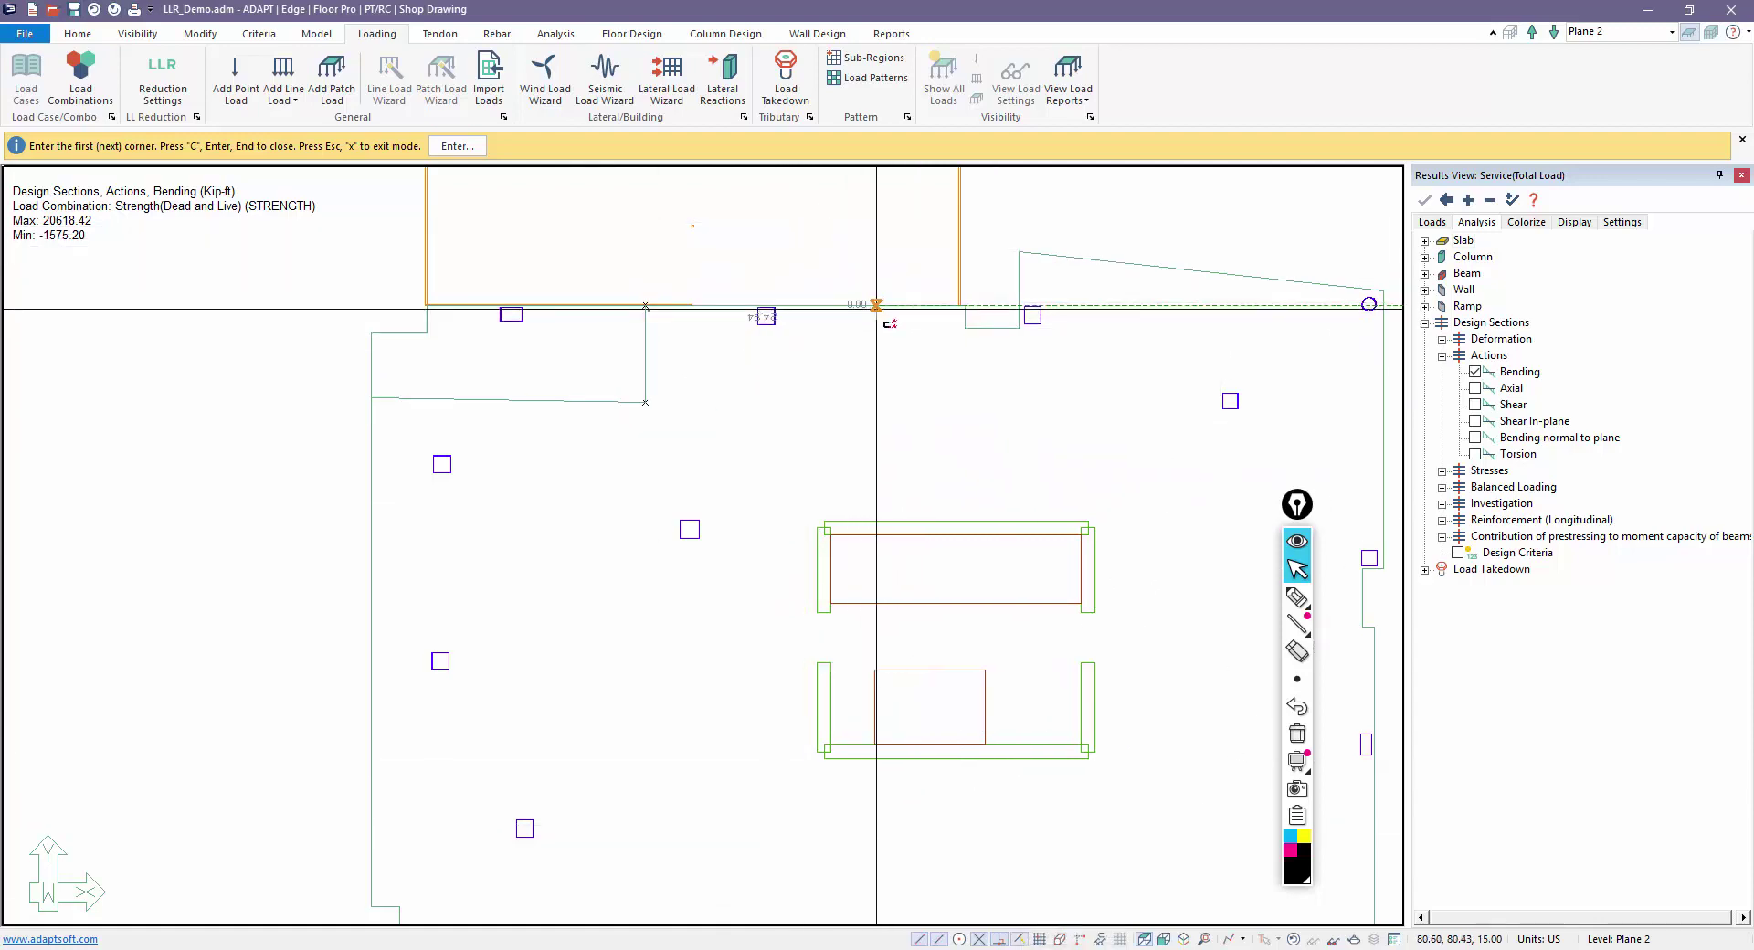
click(874, 305)
click(875, 399)
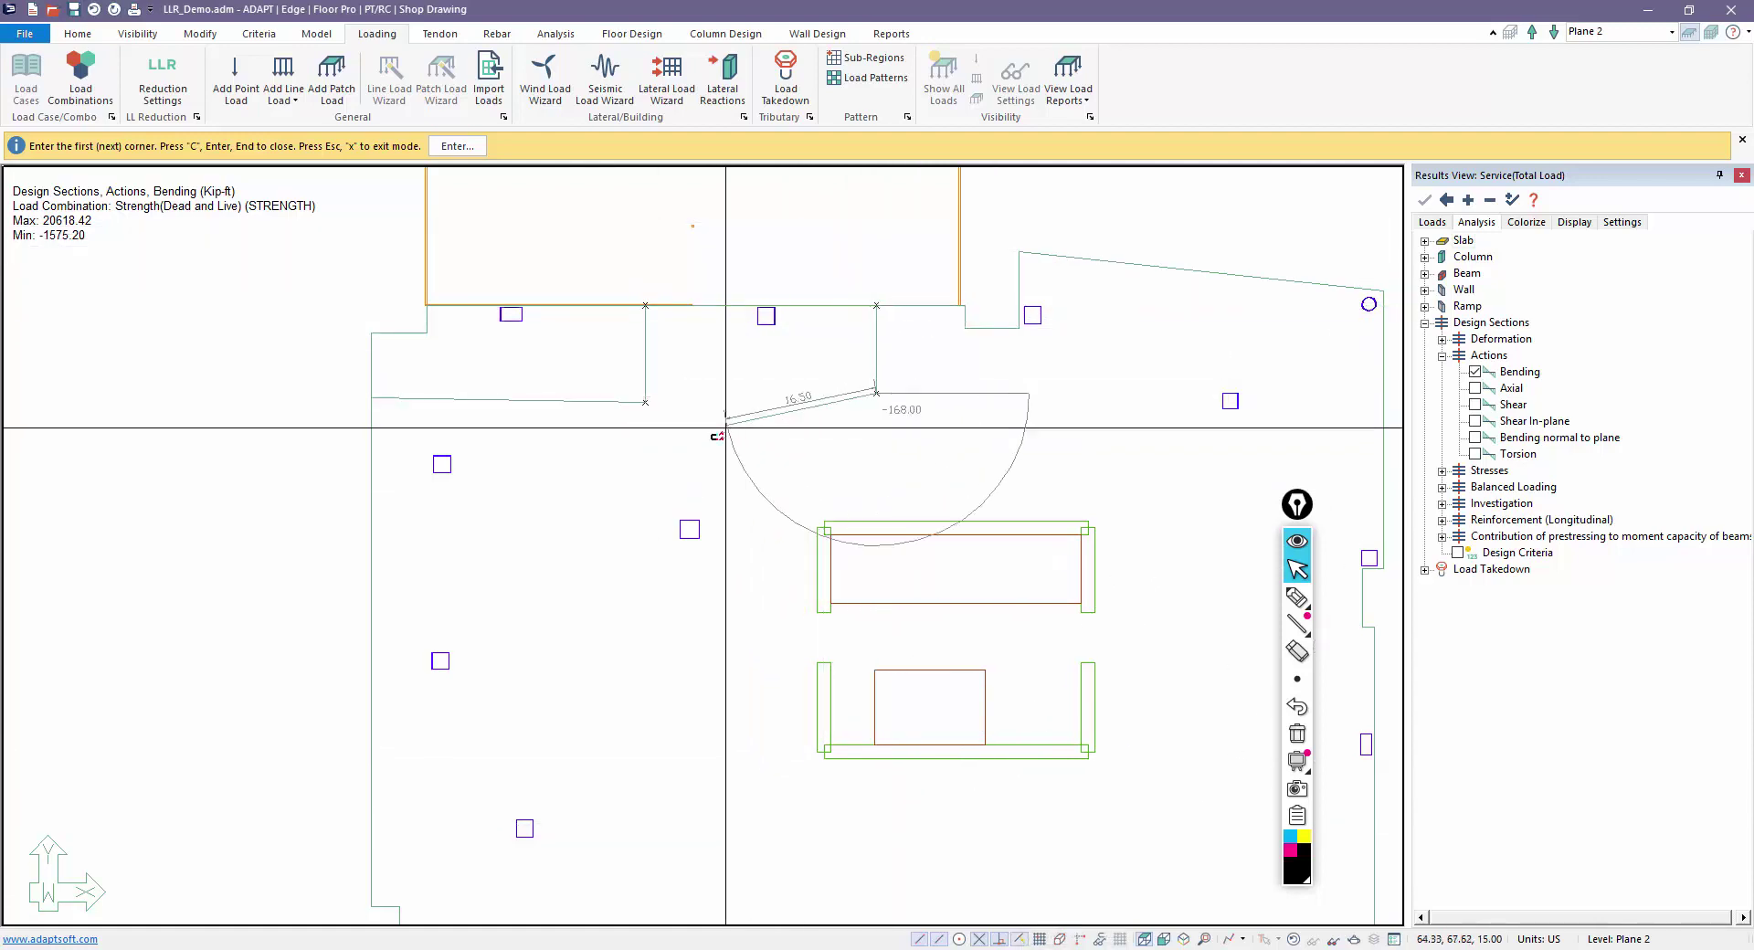
click(645, 401)
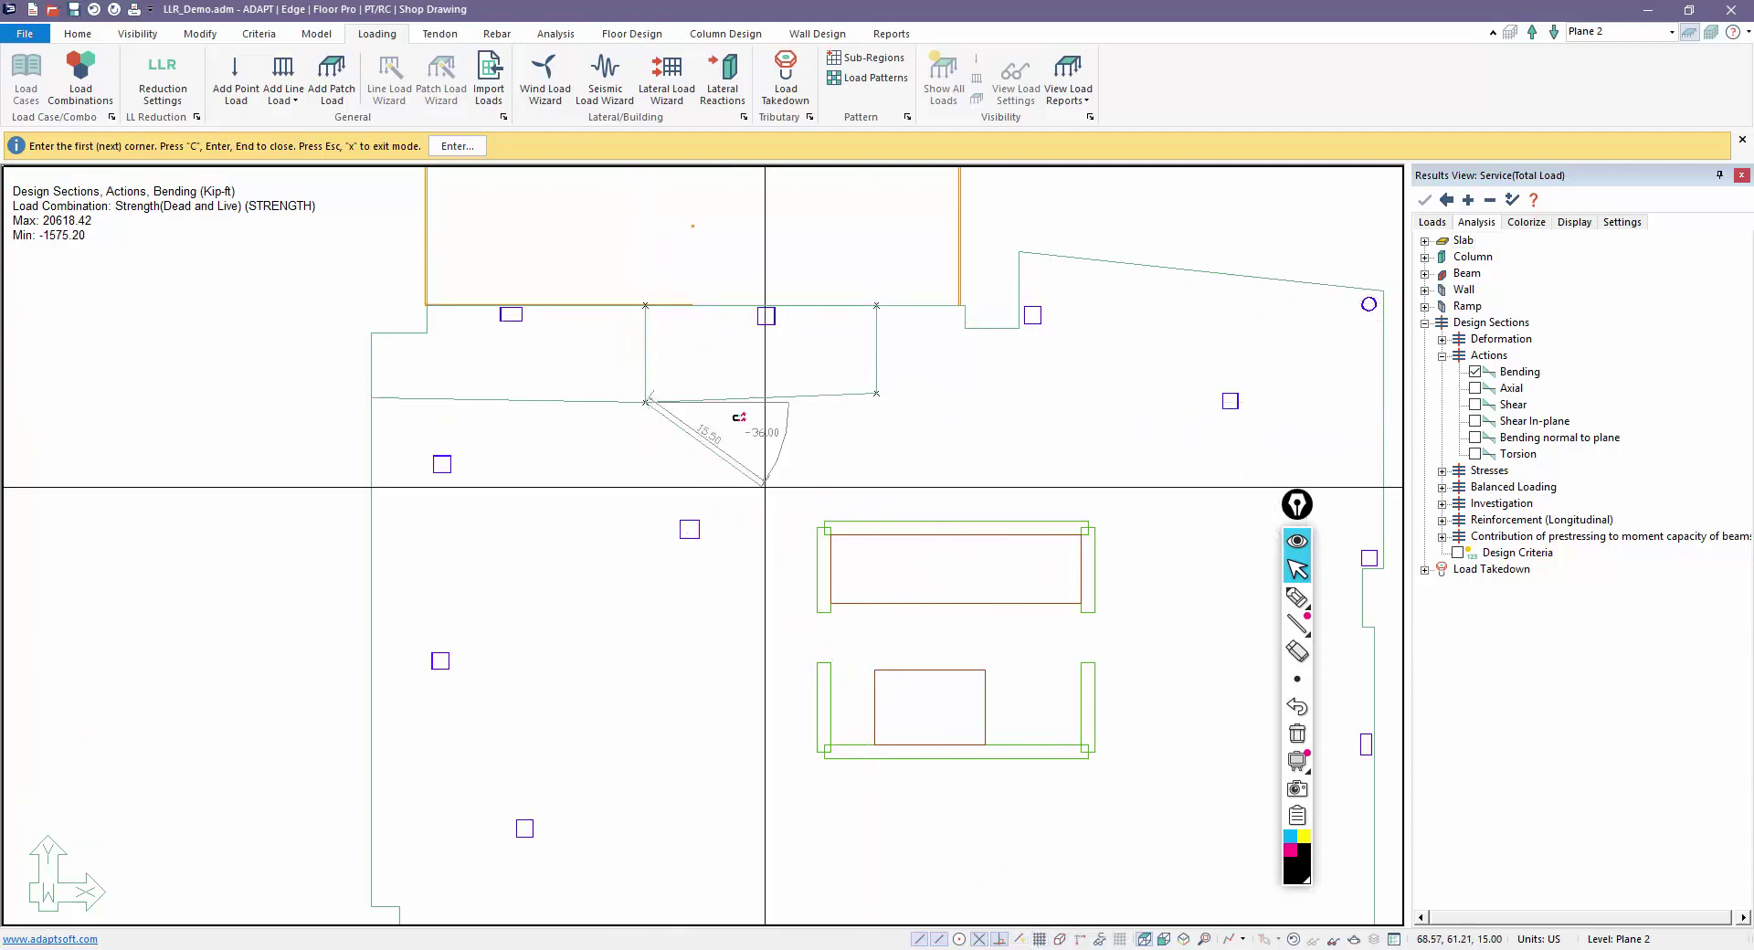
click(644, 305)
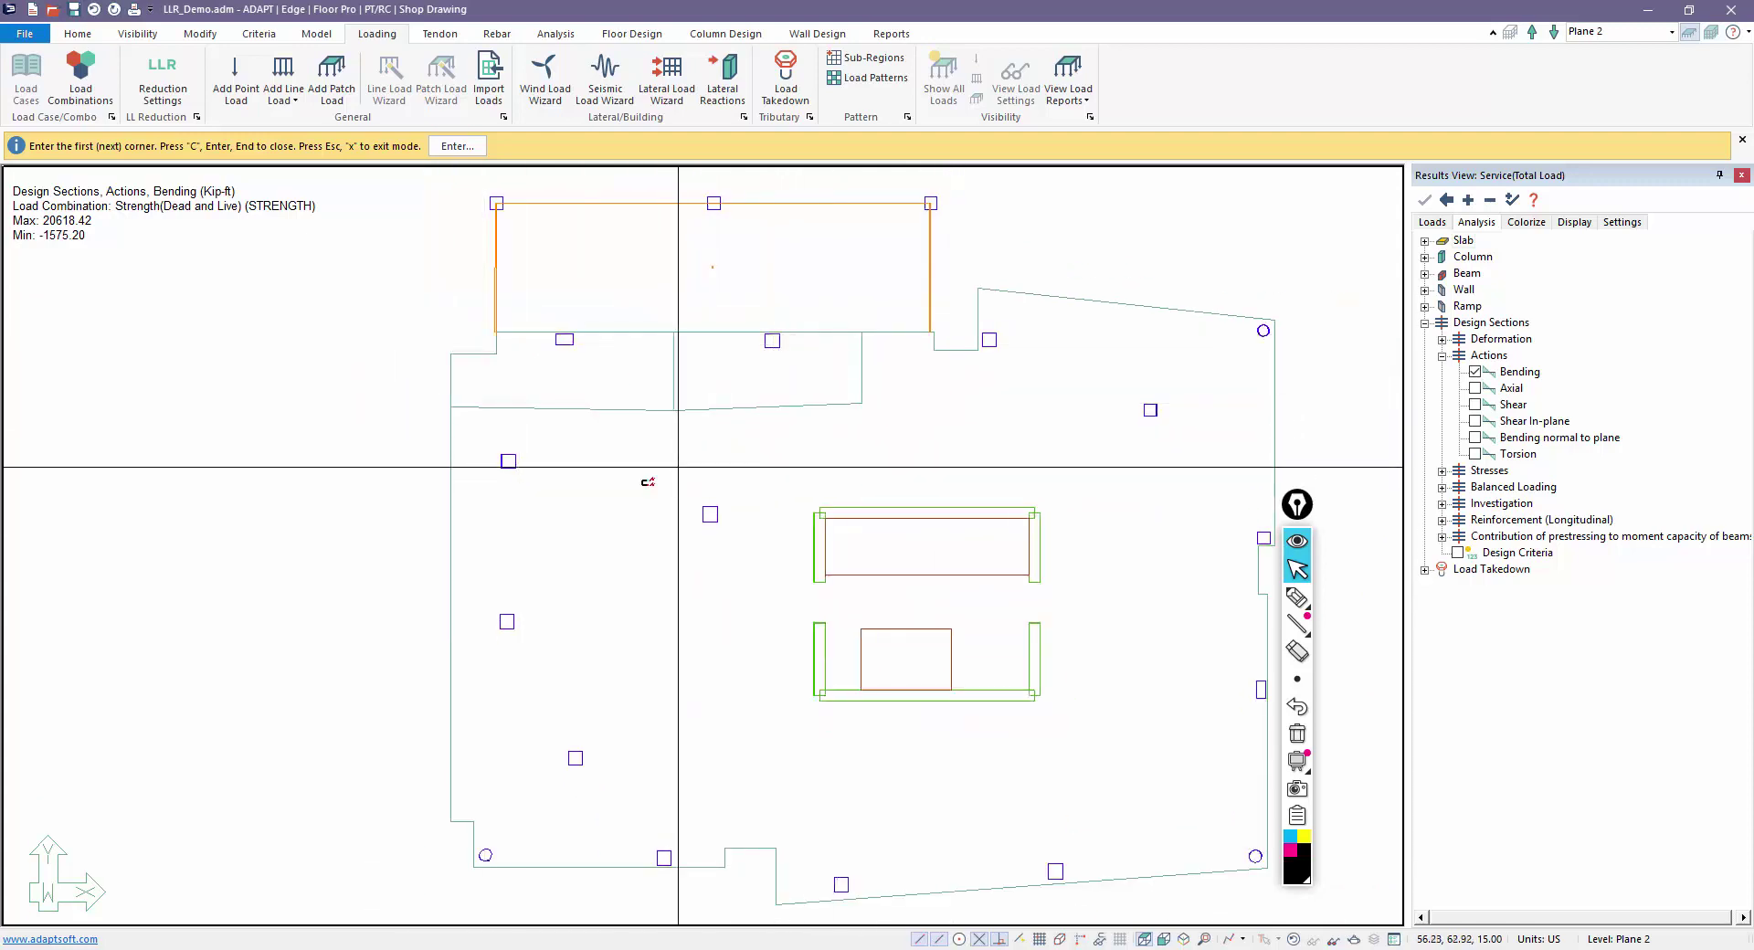
key(Escape)
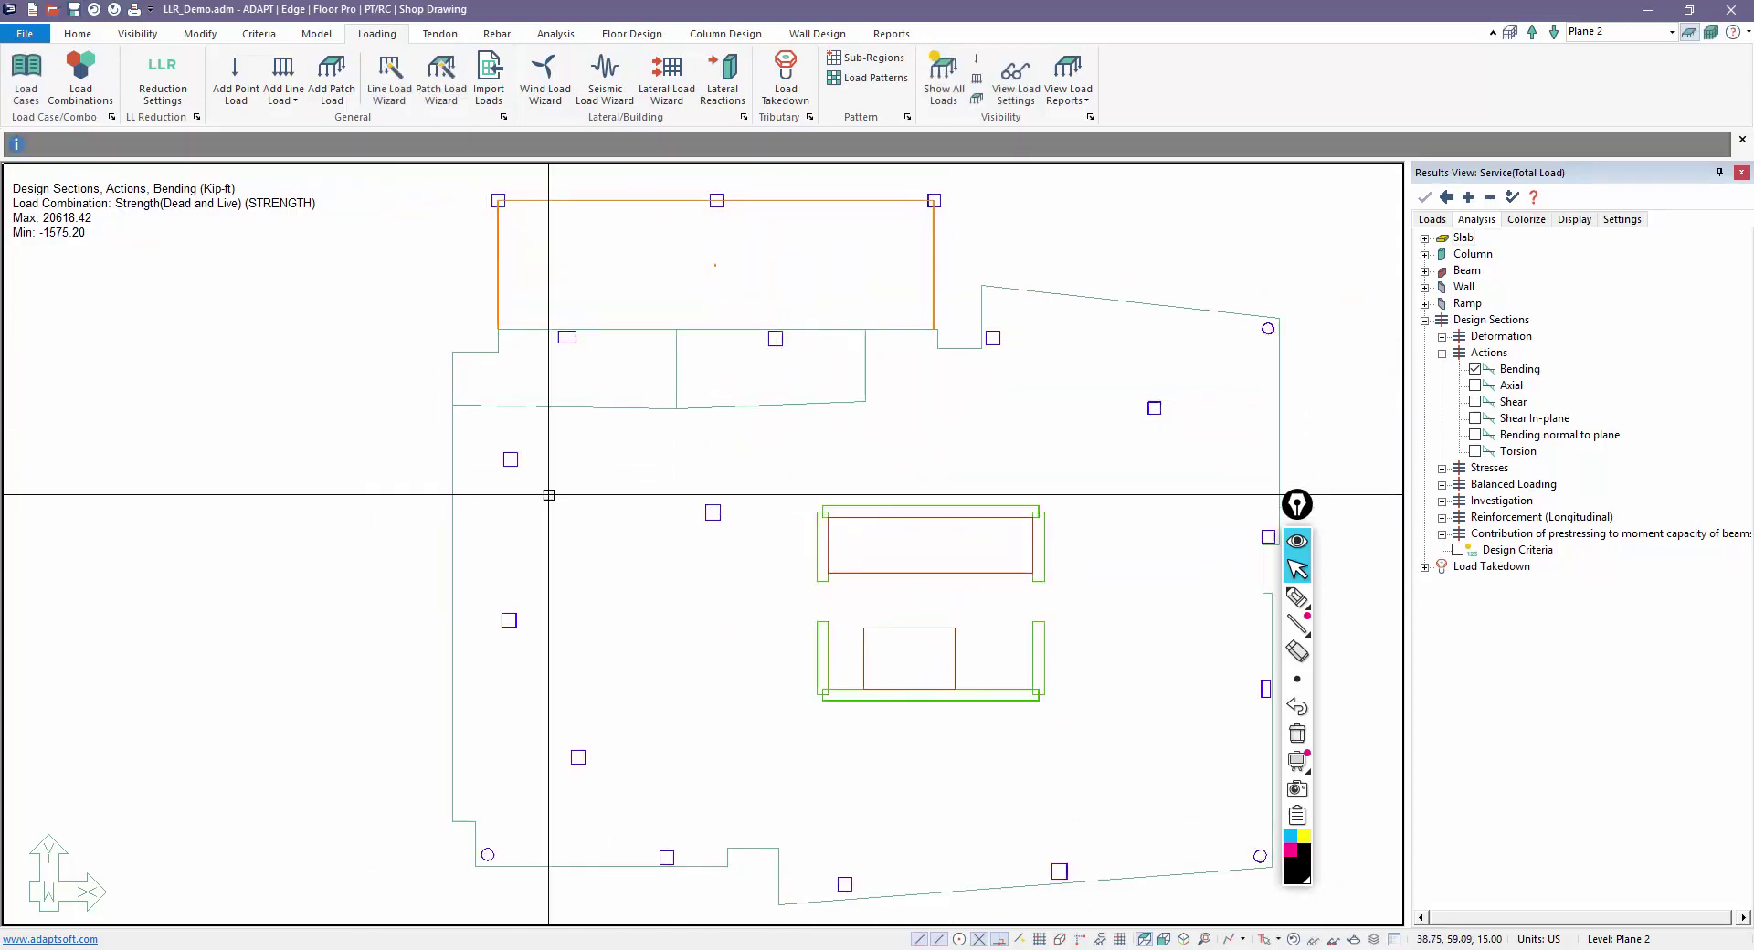
click(1297, 596)
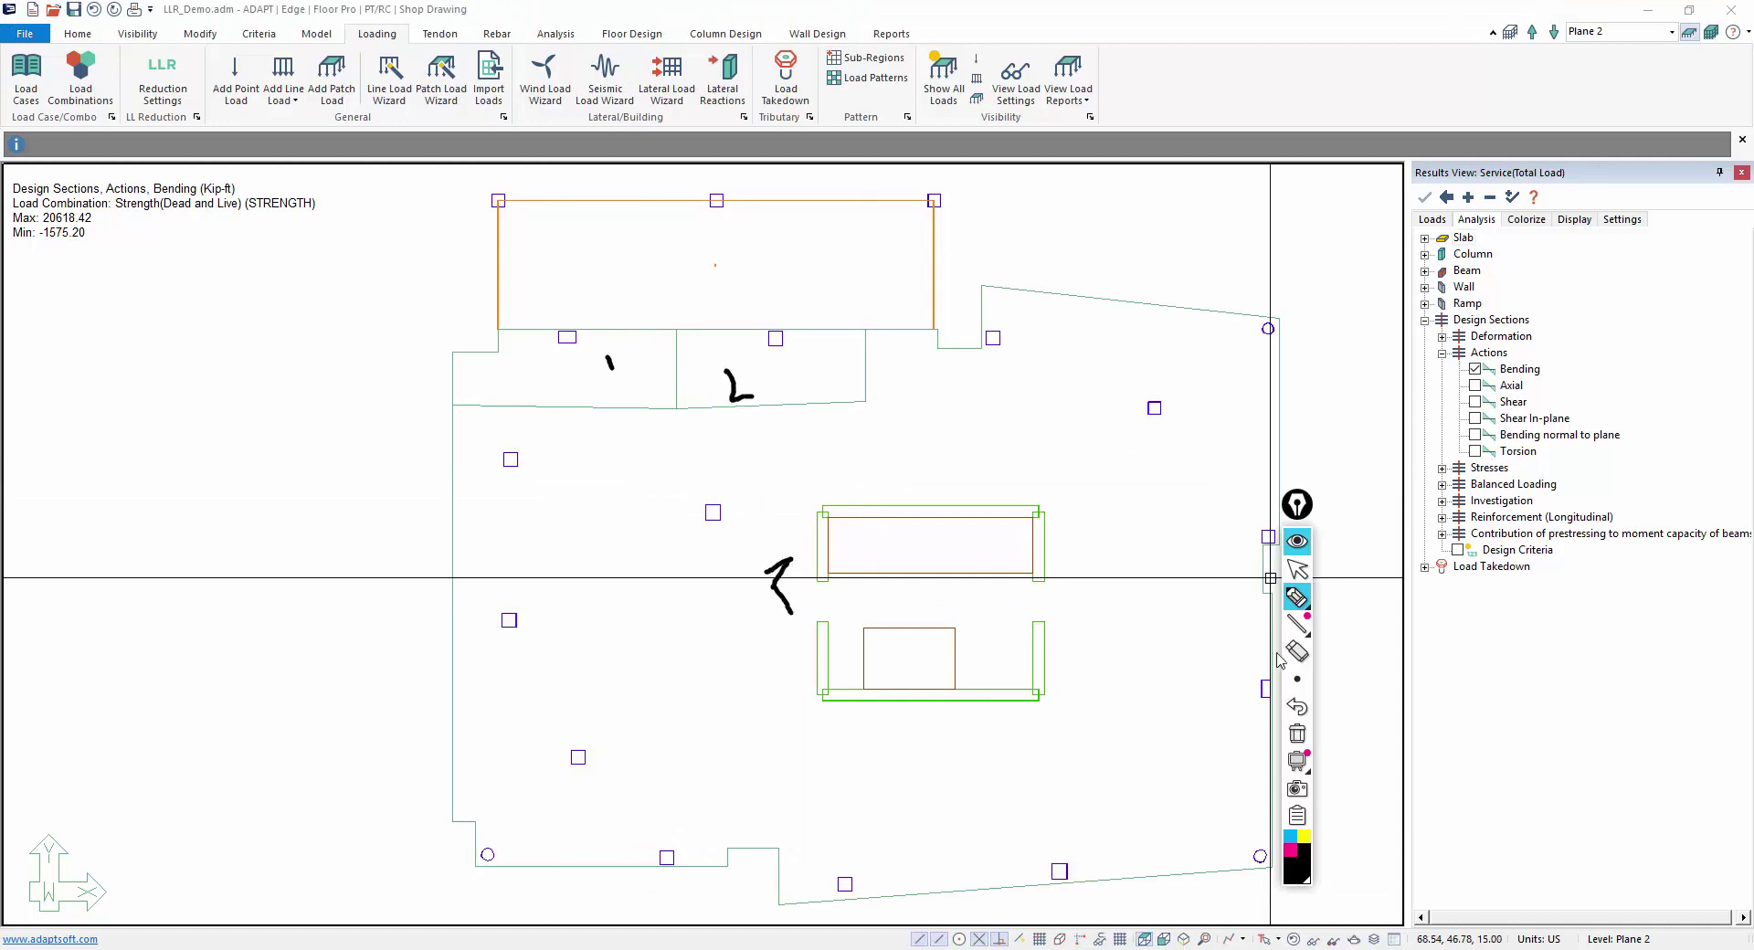
click(1297, 570)
click(869, 77)
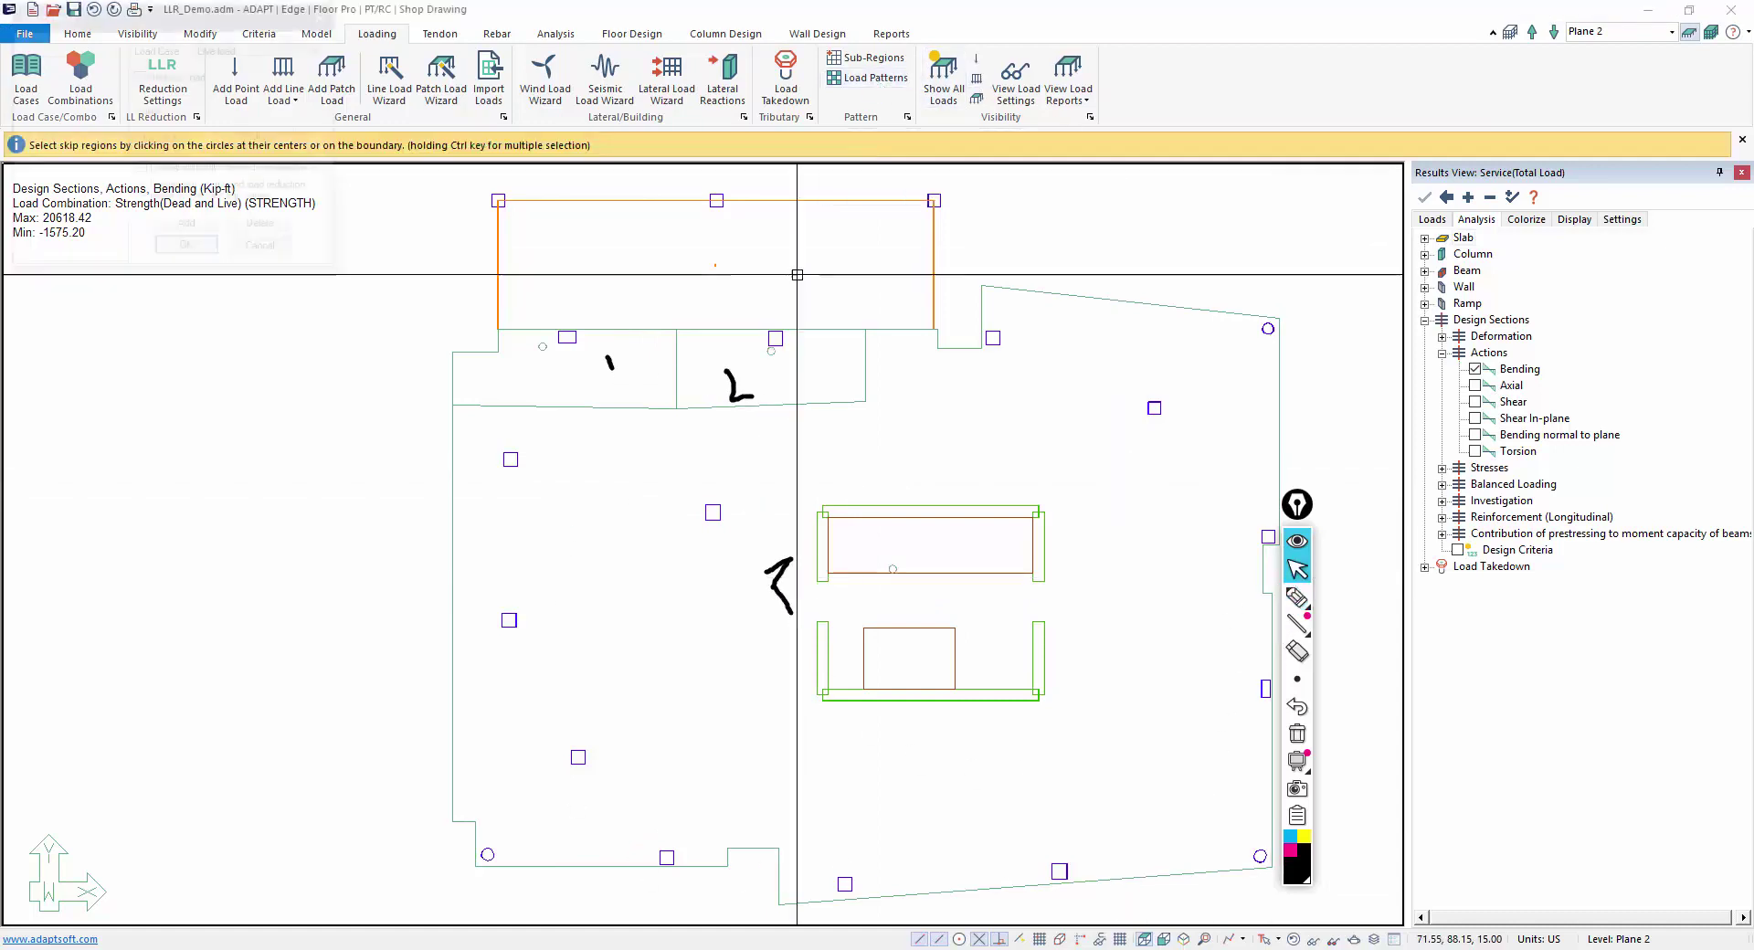
scroll(721, 516, down, 1)
click(542, 320)
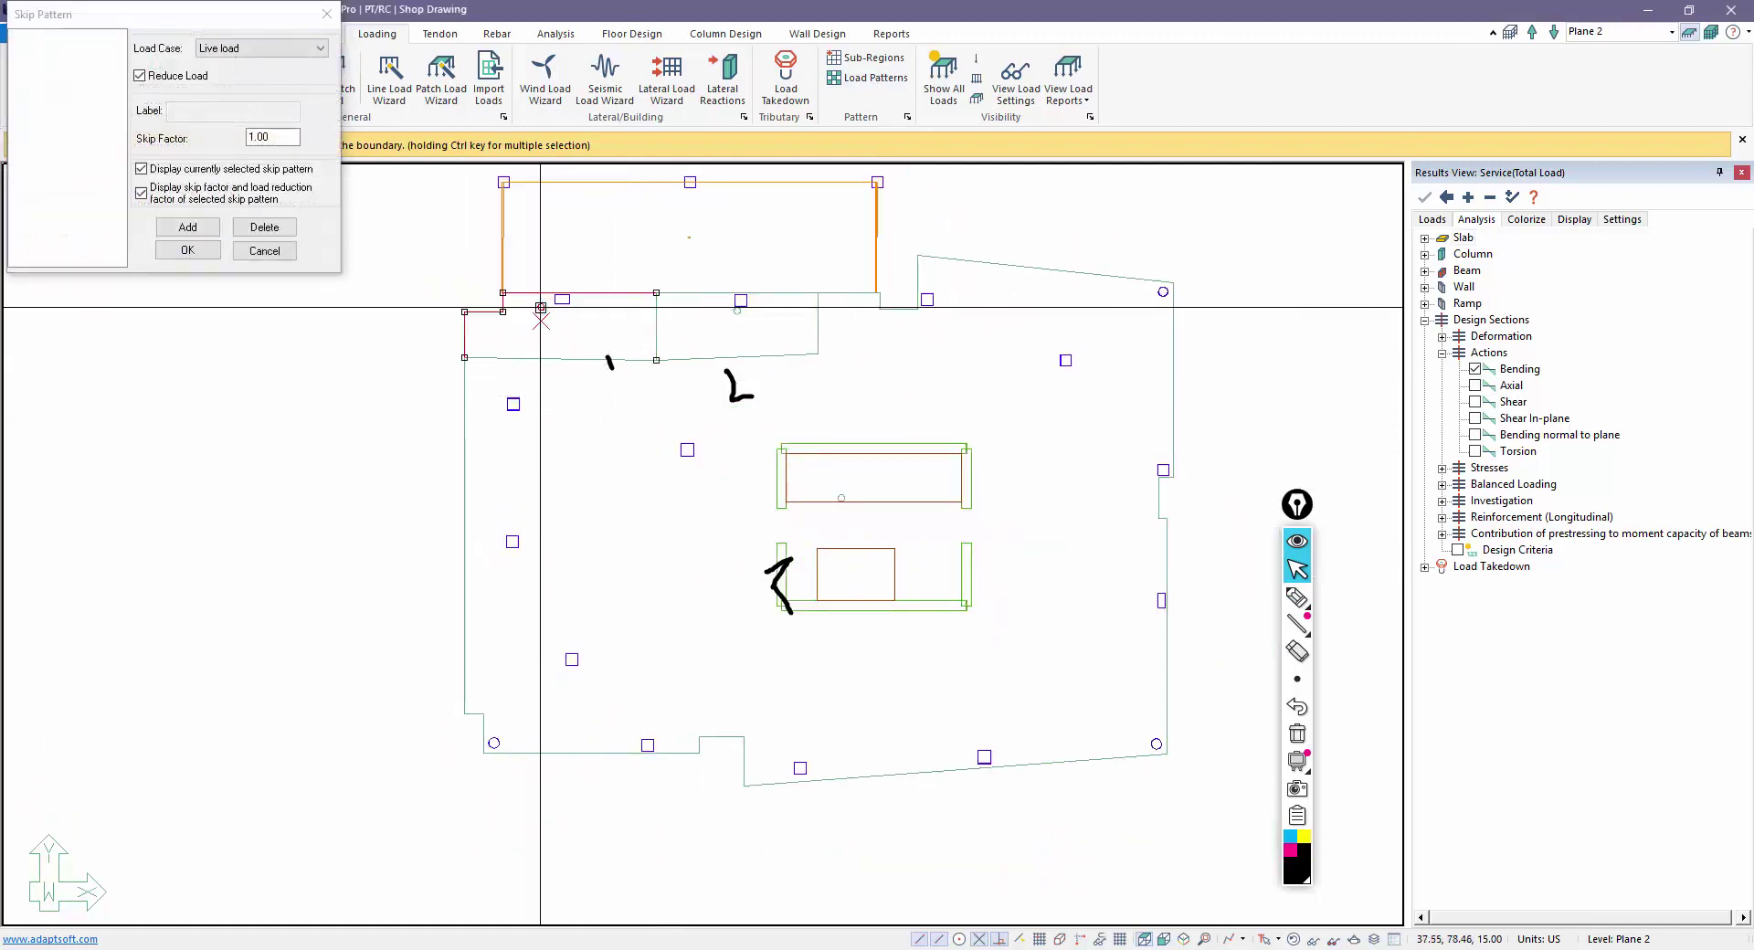
click(842, 513)
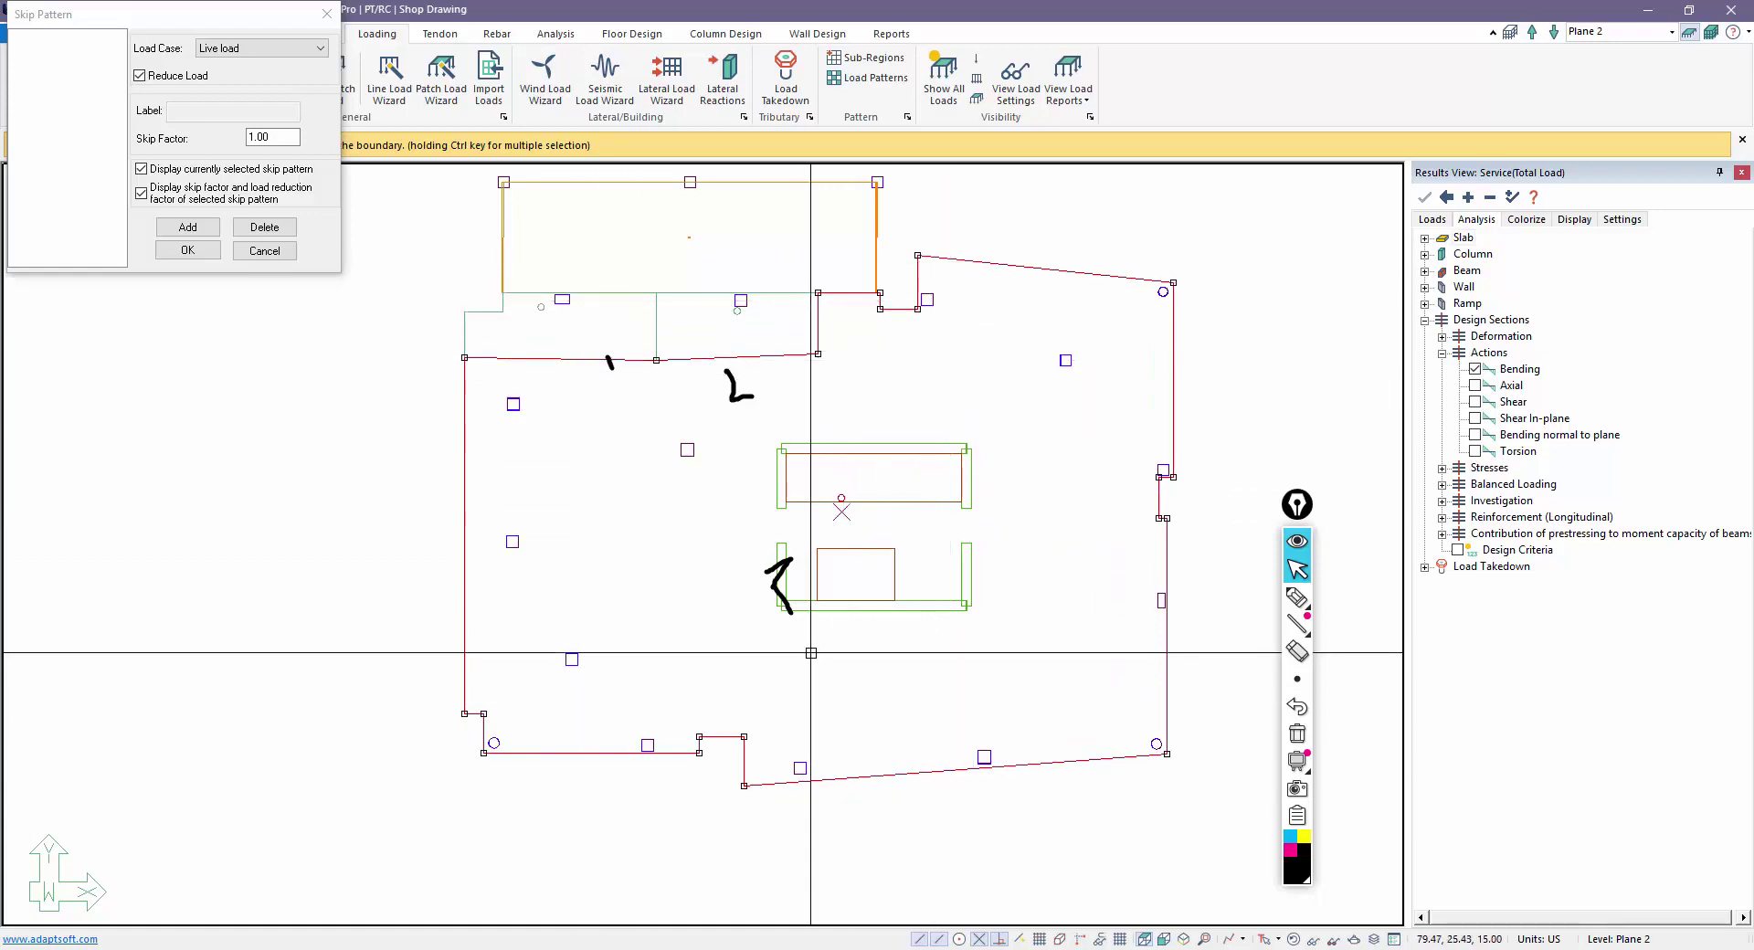
click(264, 251)
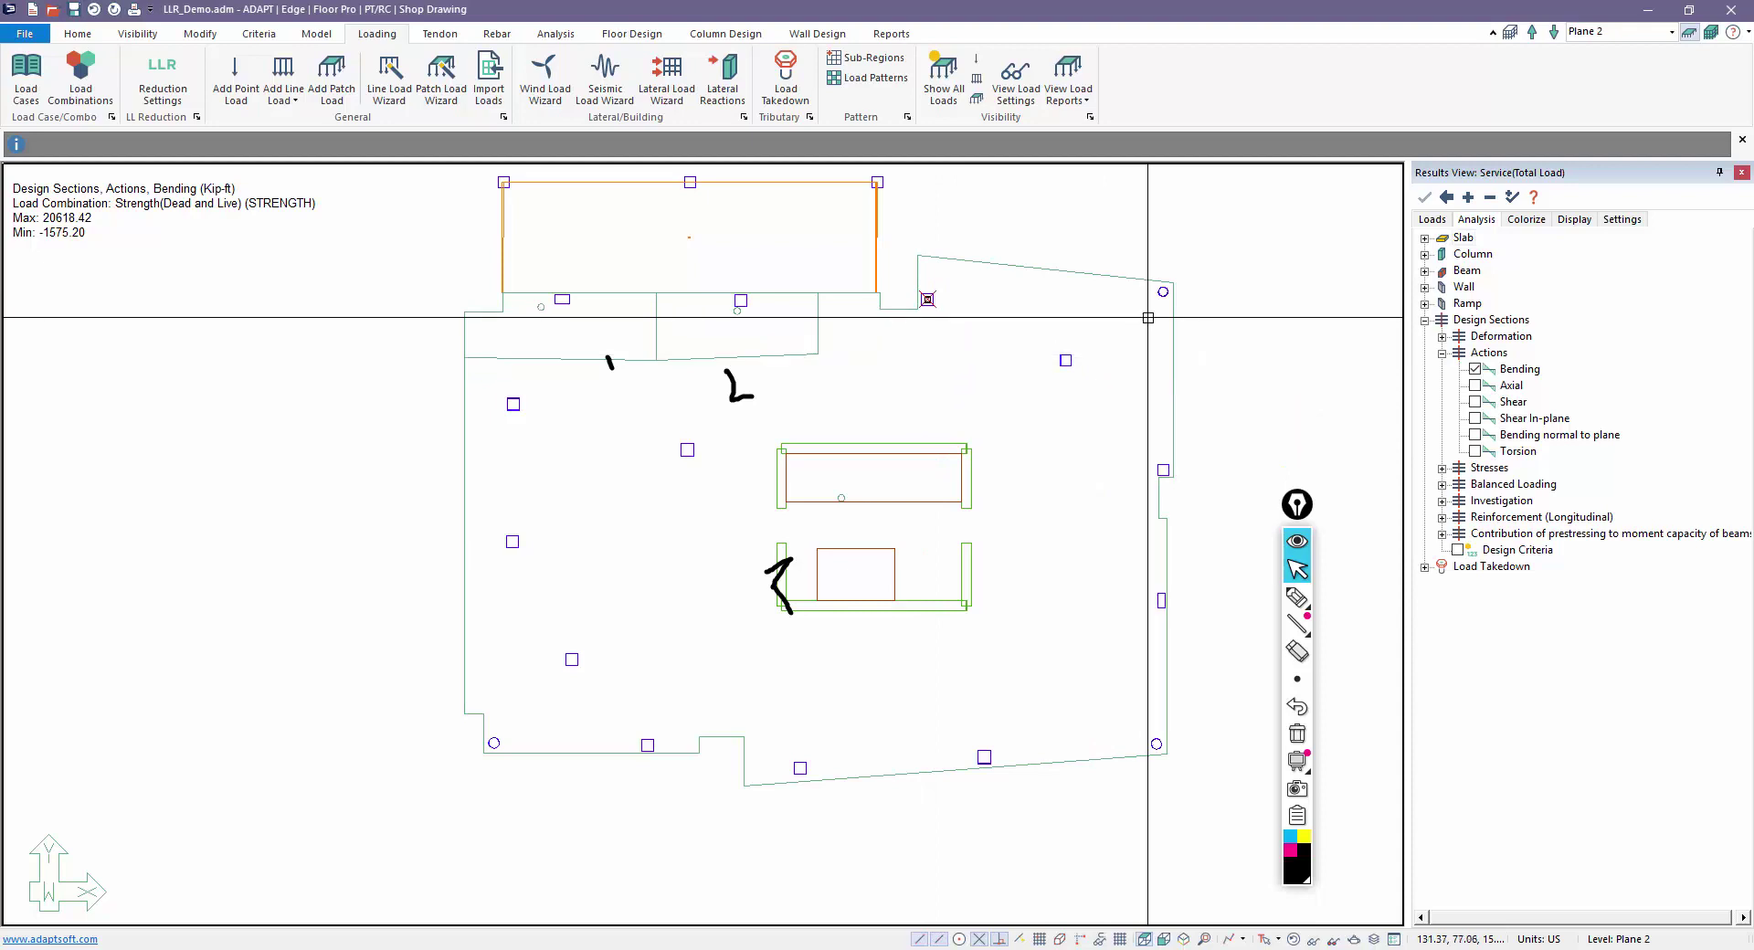
Confirm the column Design Settings keep Load Reduction at No, then clear the handwritten labels
click(720, 34)
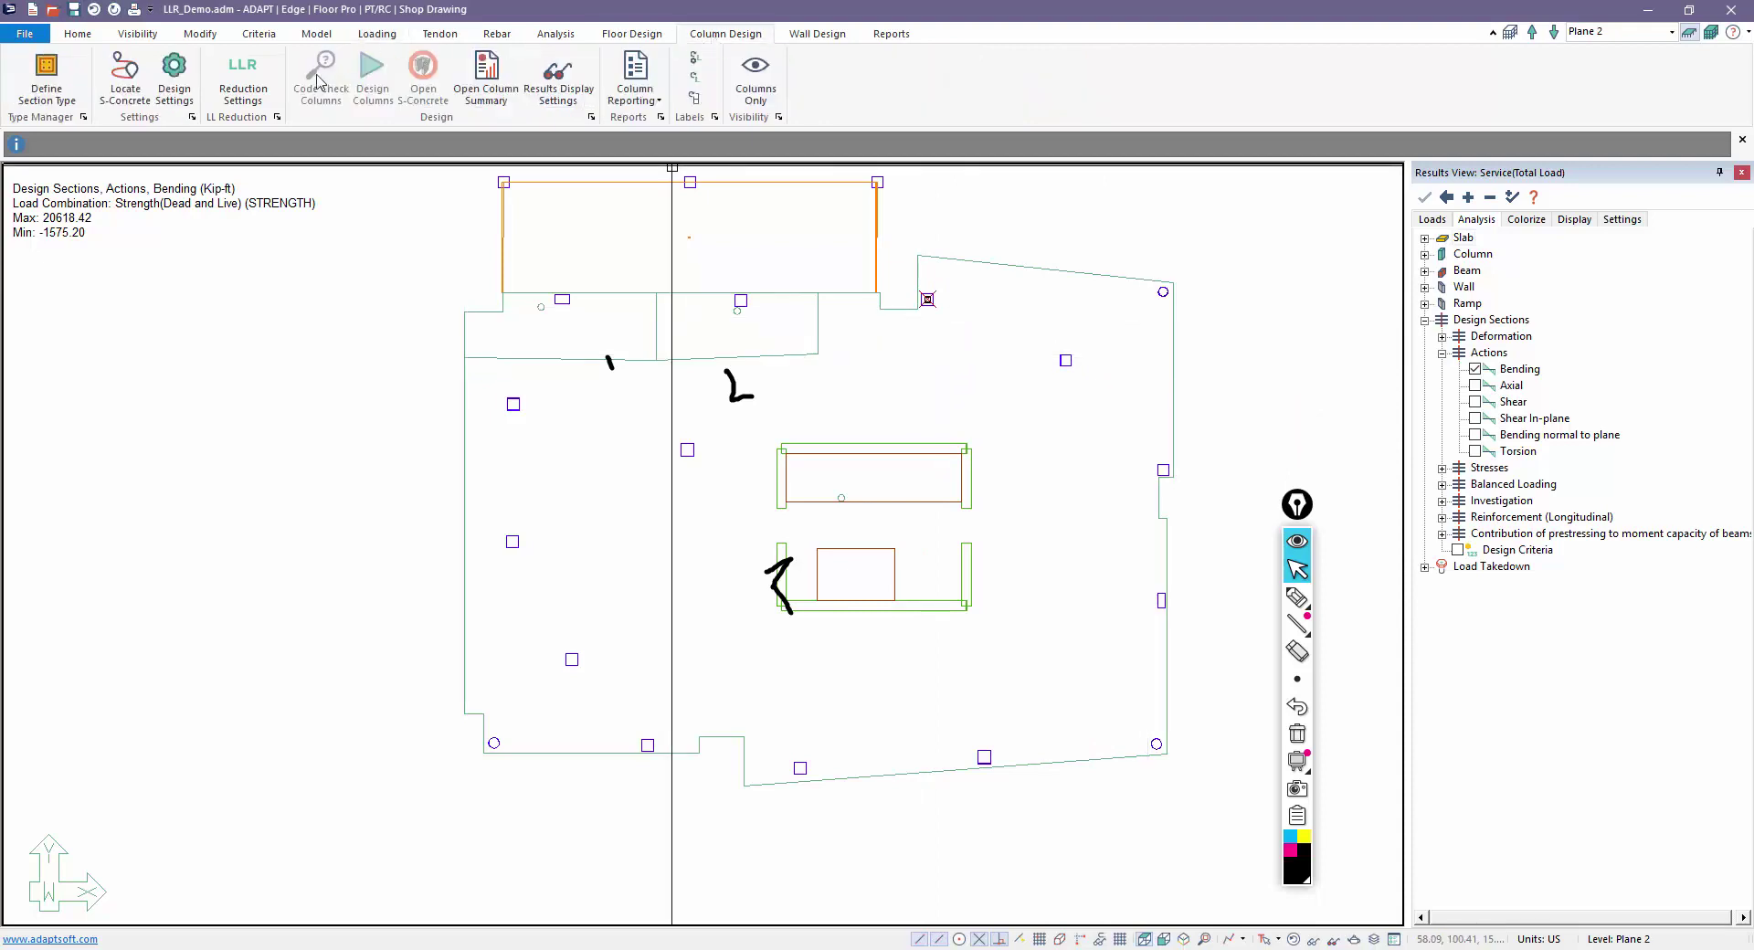
click(173, 80)
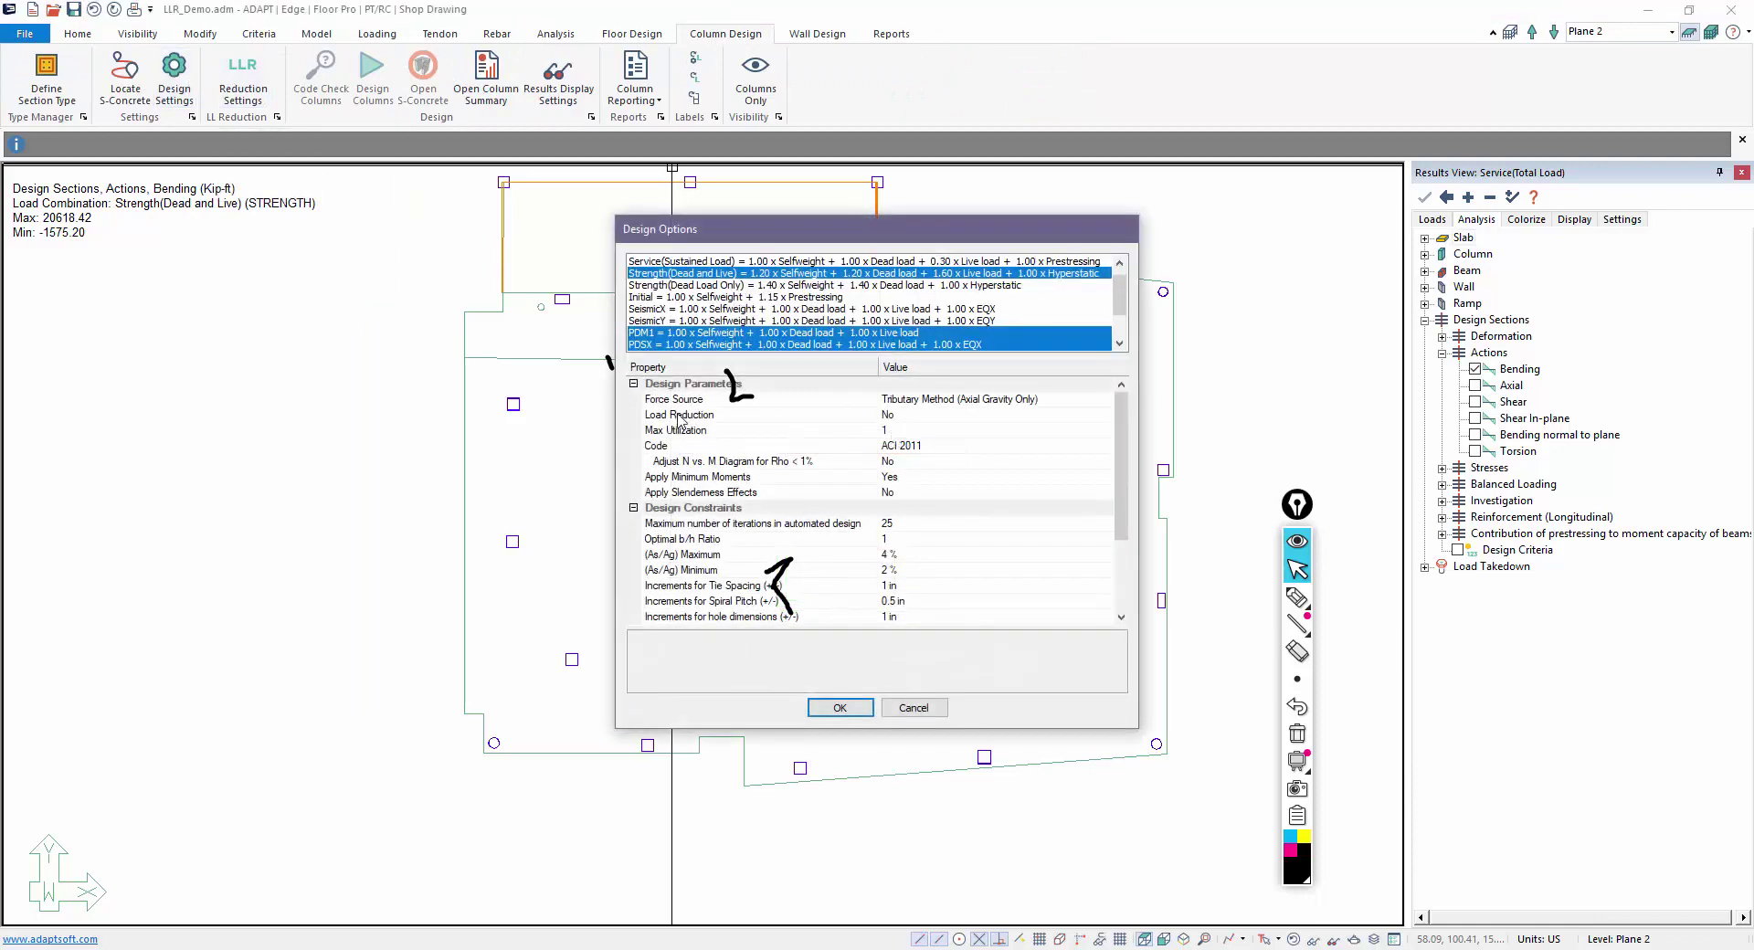
click(911, 416)
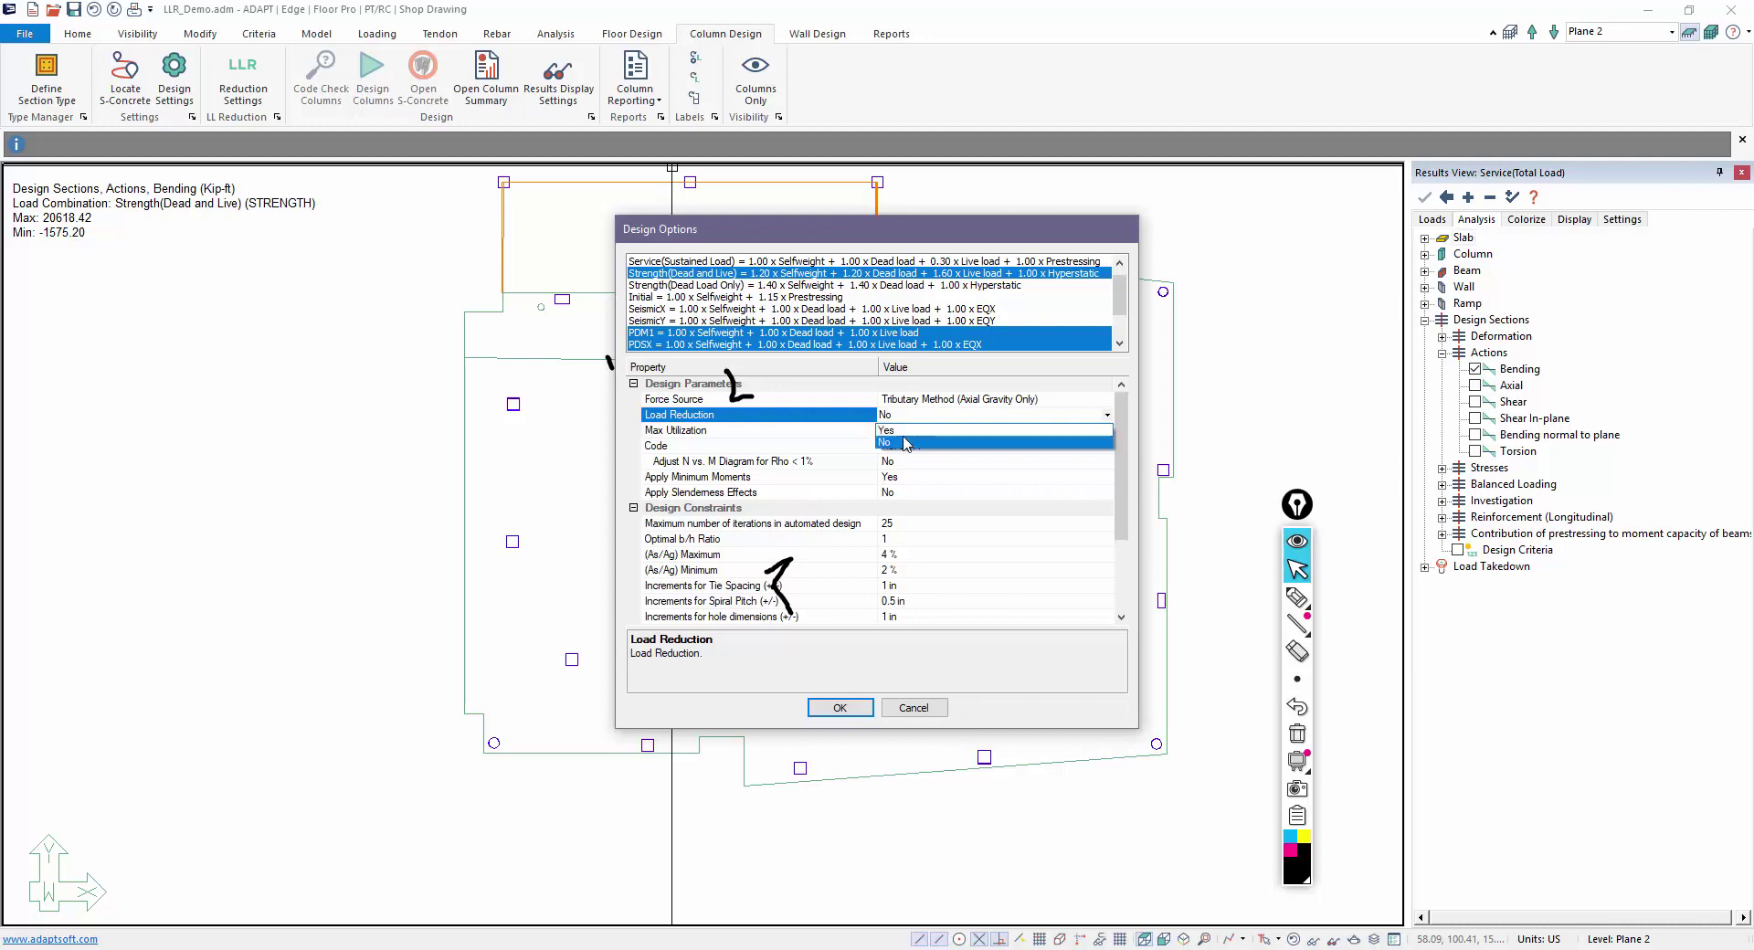
click(928, 716)
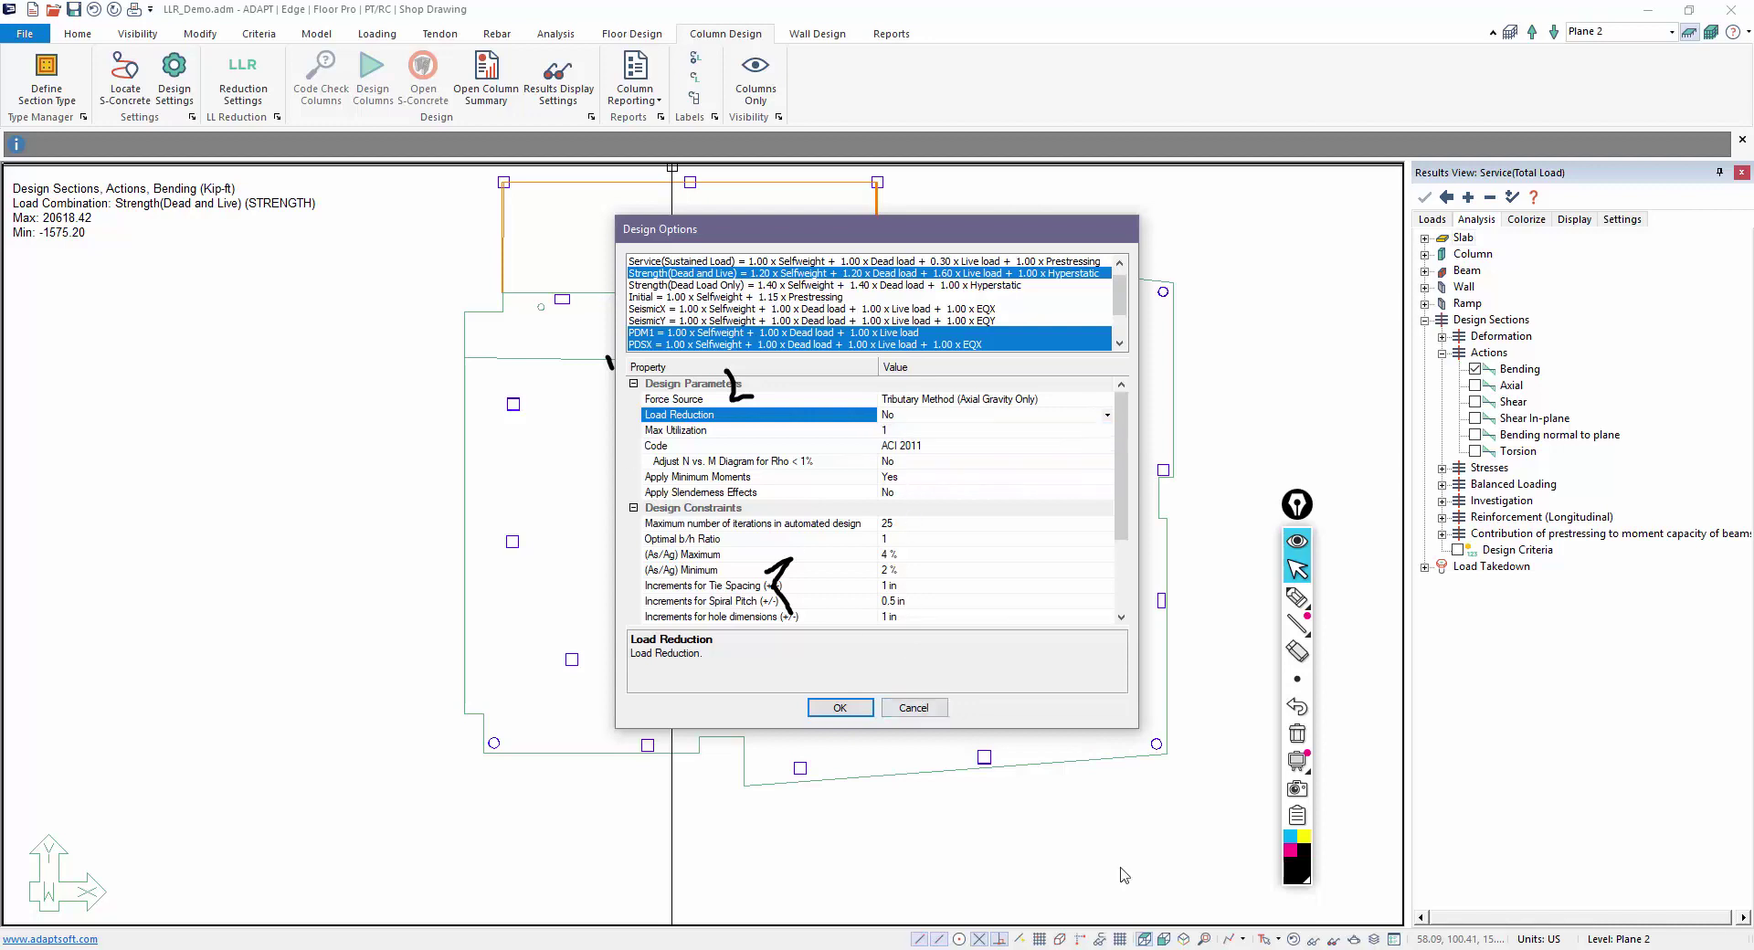
click(914, 709)
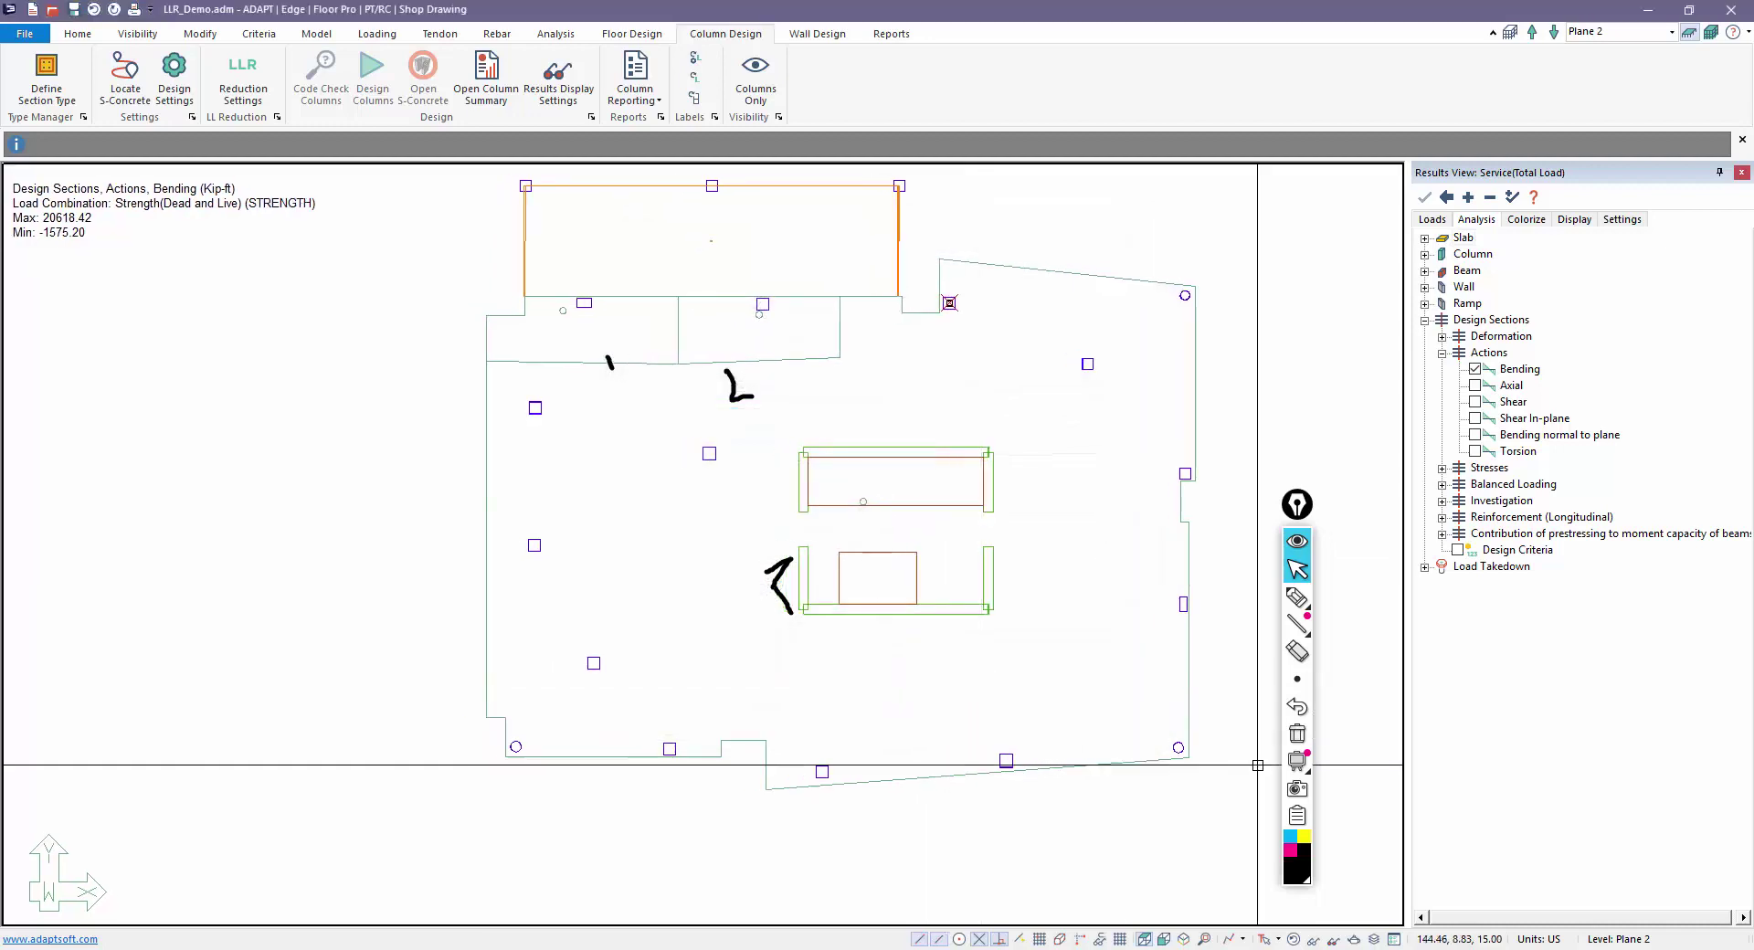
click(1297, 736)
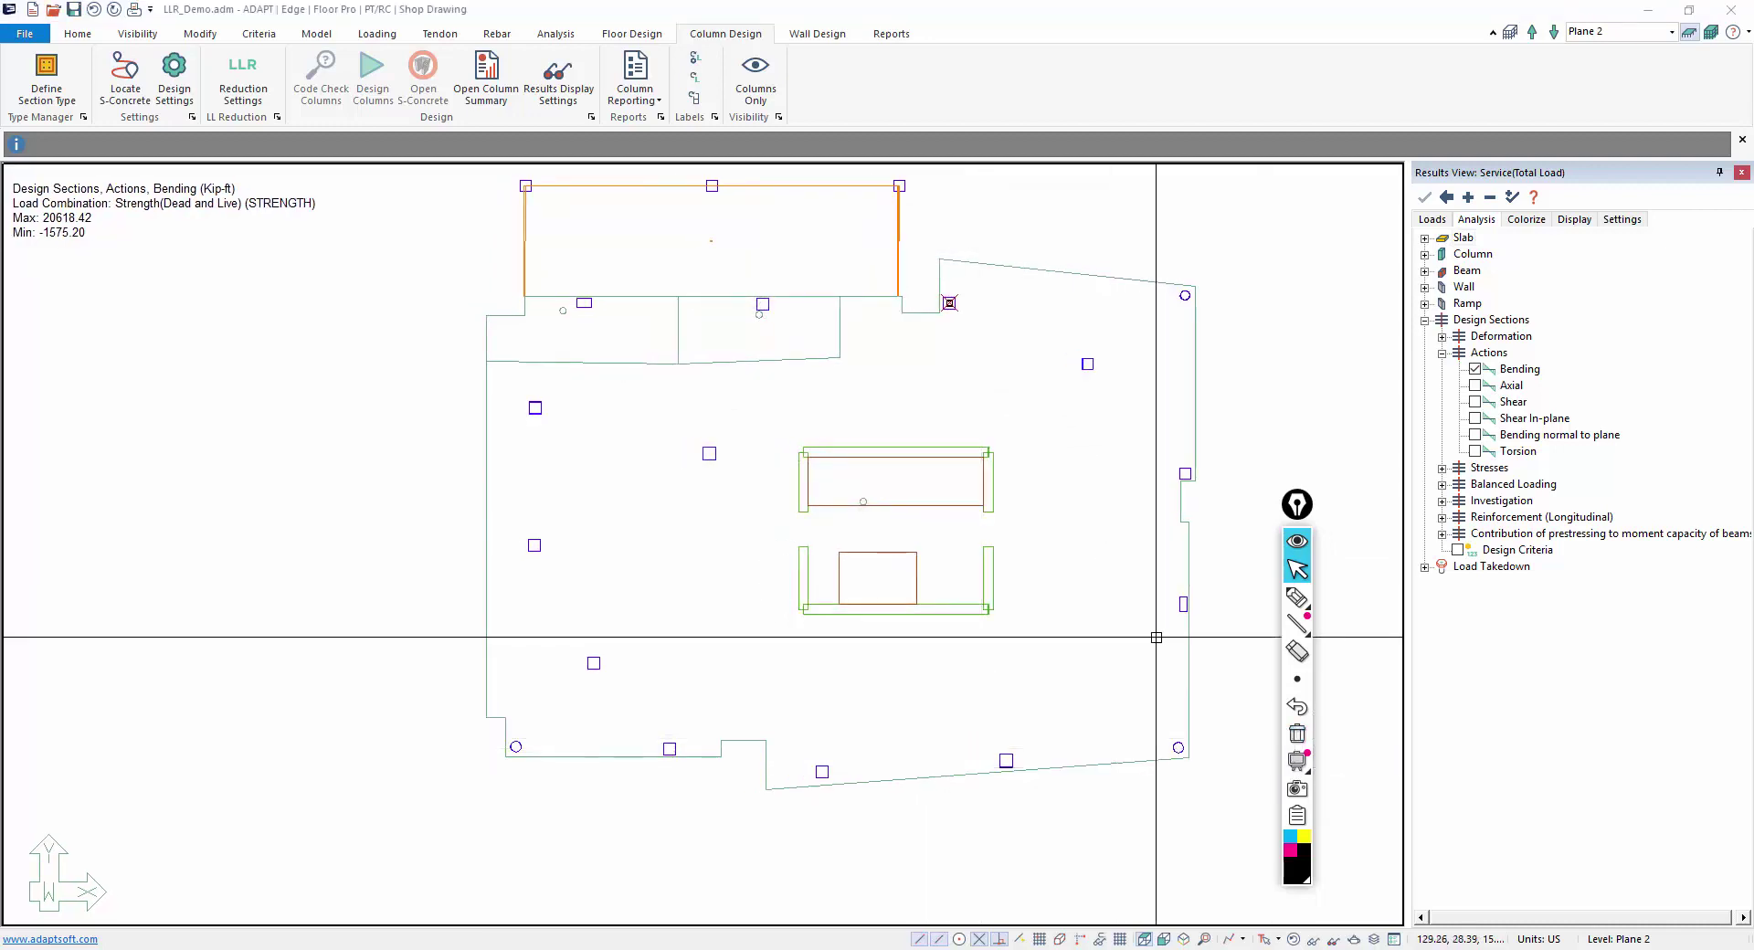